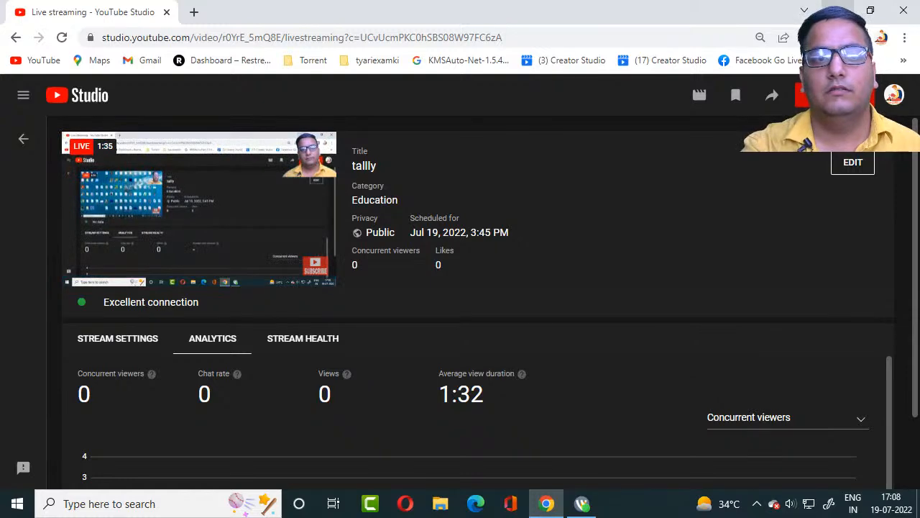
{"action": "left_click", "coordinate": [838, 10]}
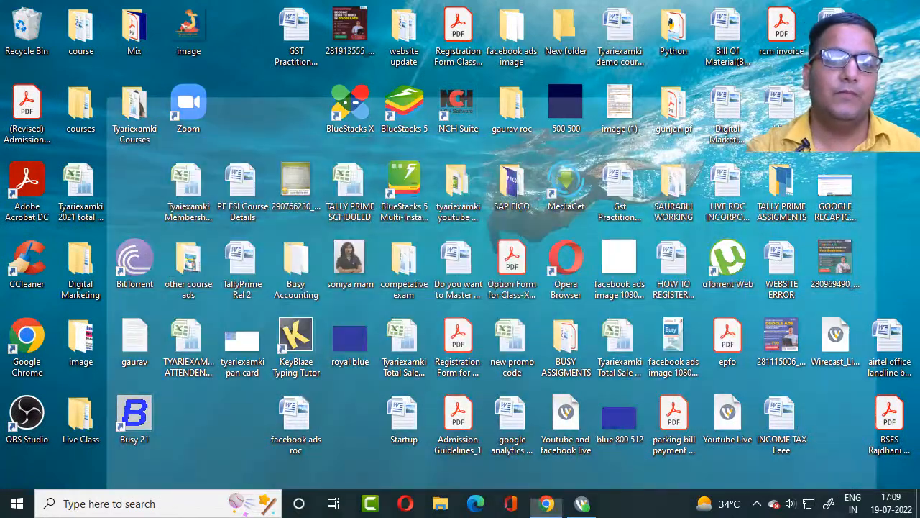
{"action": "left_click", "coordinate": [546, 504]}
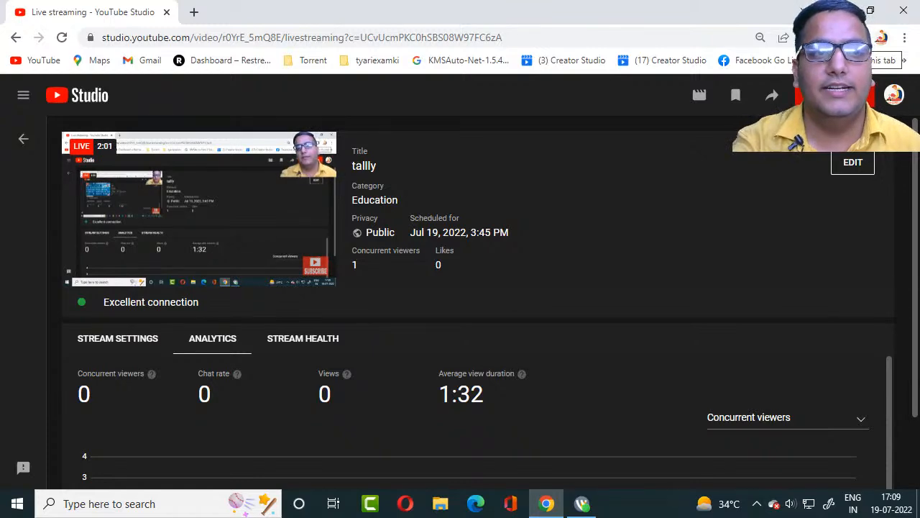
{"action": "left_click", "coordinate": [837, 10]}
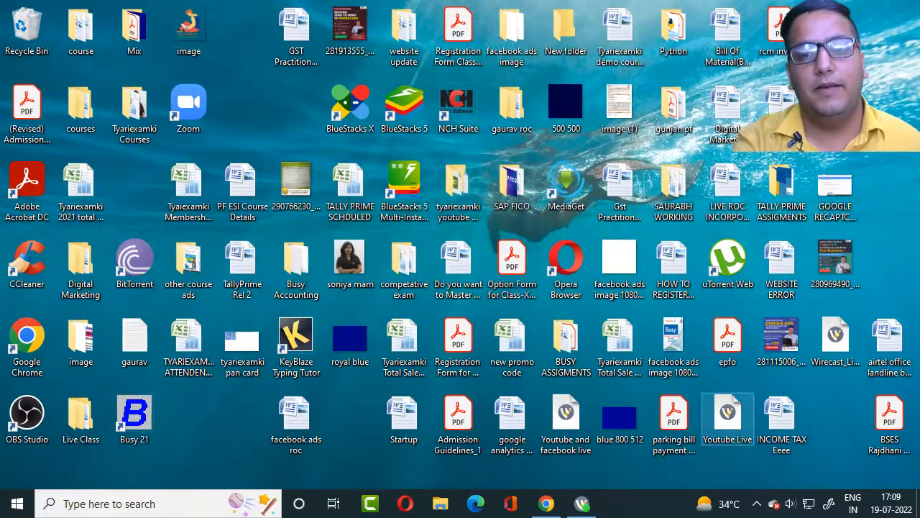
{"action": "key", "text": "alt+Tab"}
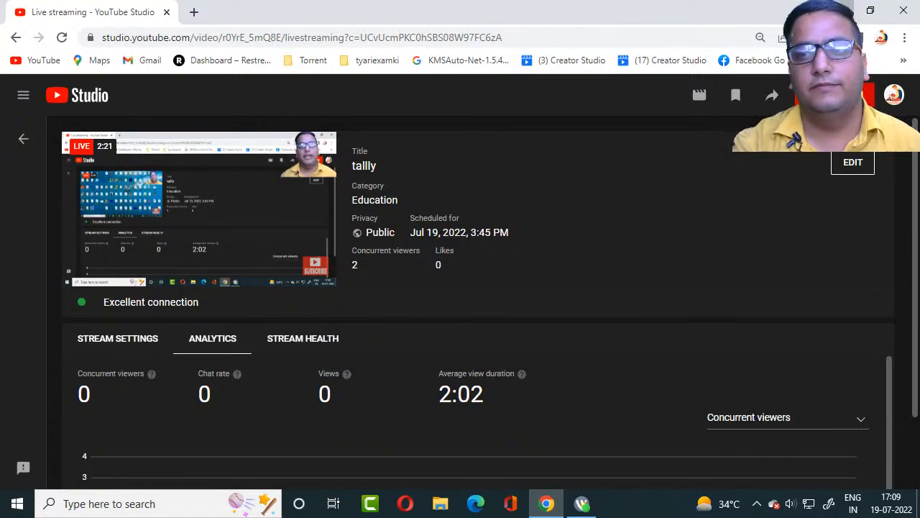
{"action": "left_click", "coordinate": [837, 10]}
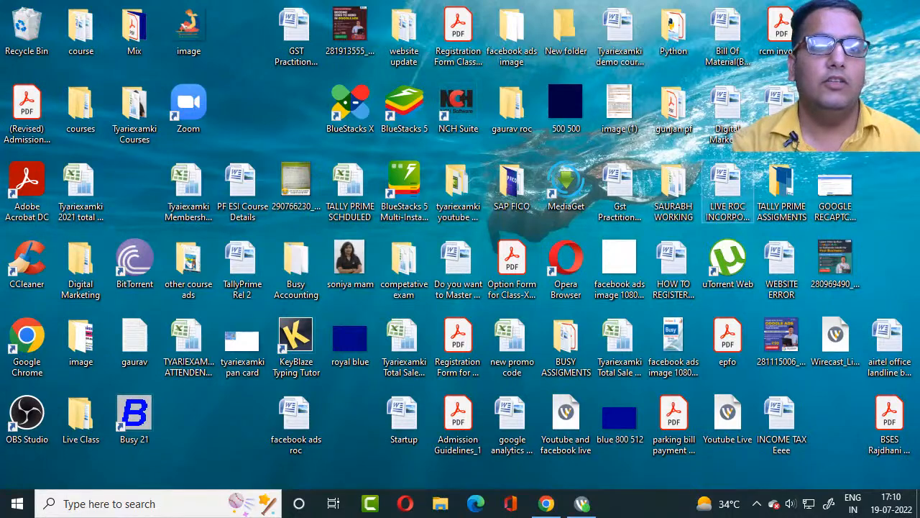
{"action": "left_click", "coordinate": [547, 503]}
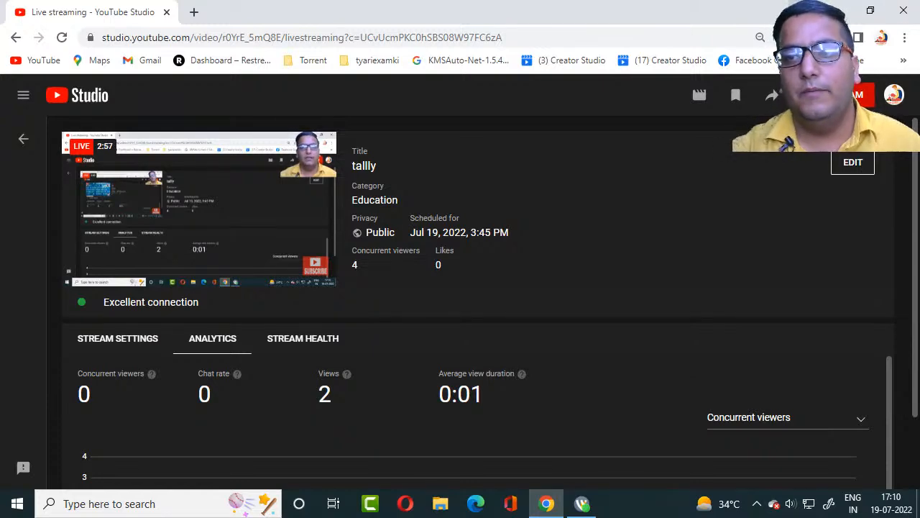
{"action": "key", "text": "super+d"}
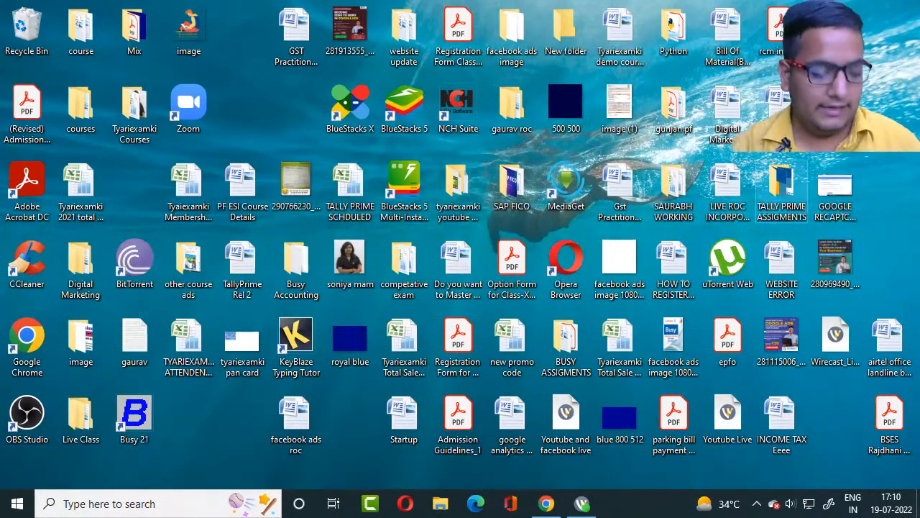
{"action": "key", "text": "alt+Tab"}
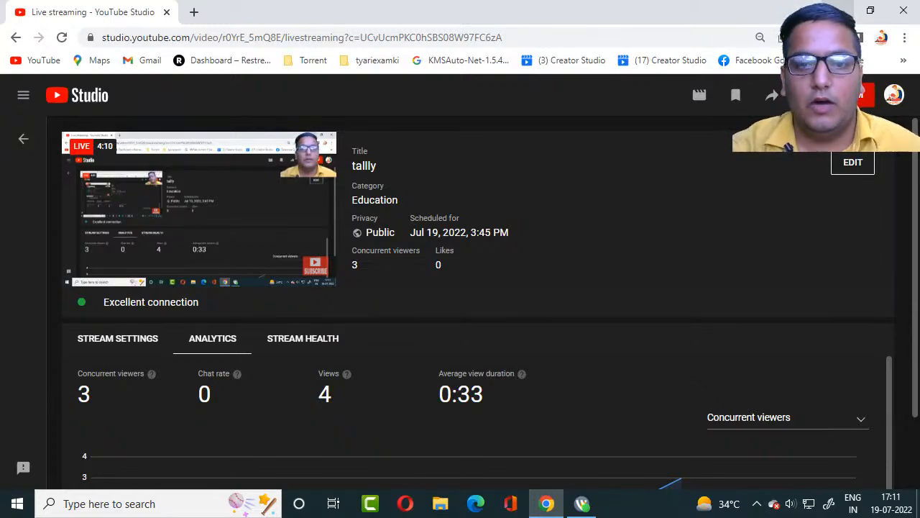
{"action": "left_click", "coordinate": [837, 10]}
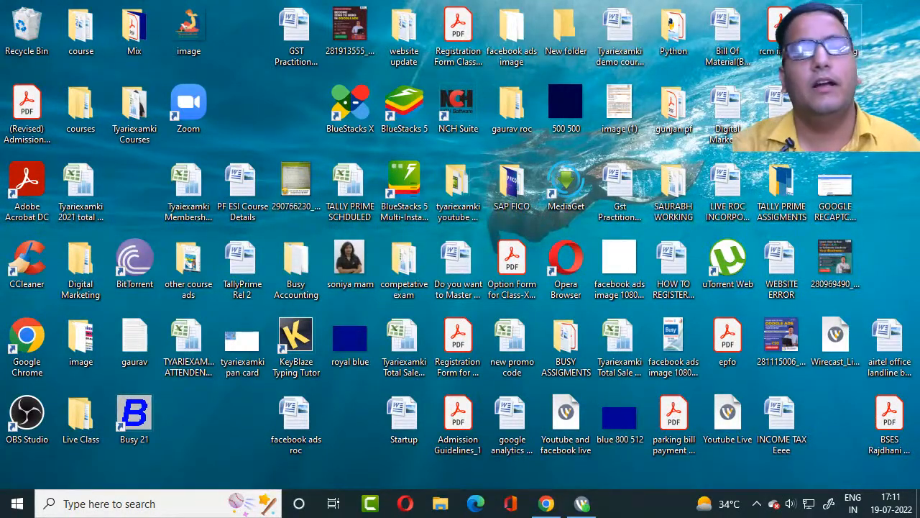
{"action": "key", "text": "alt+Tab"}
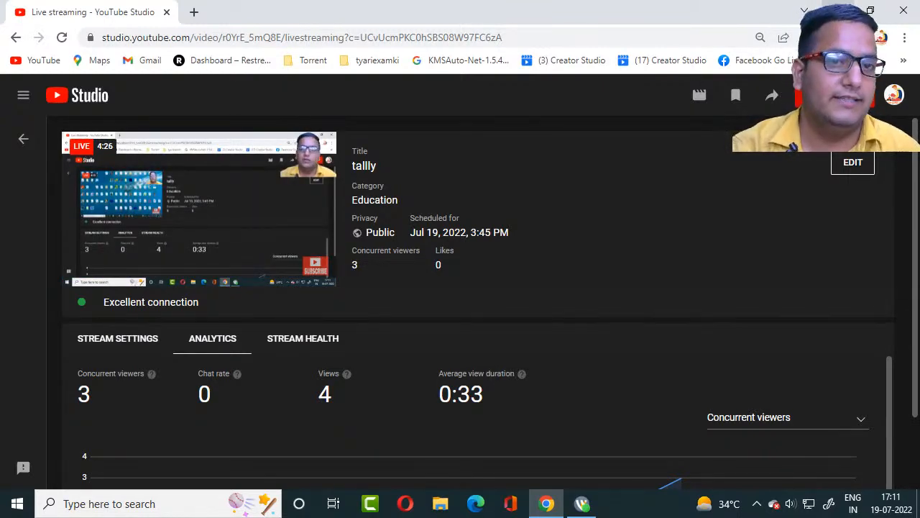
{"action": "left_click", "coordinate": [838, 10]}
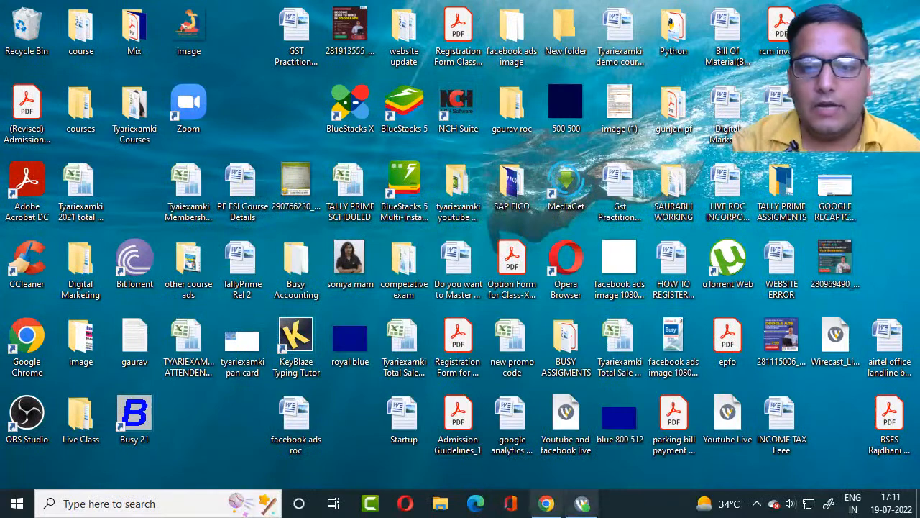
- Search Google for "tally prime latest version download" in a new browser tab and open the Tally Solutions download page
{"action": "left_click", "coordinate": [546, 504]}
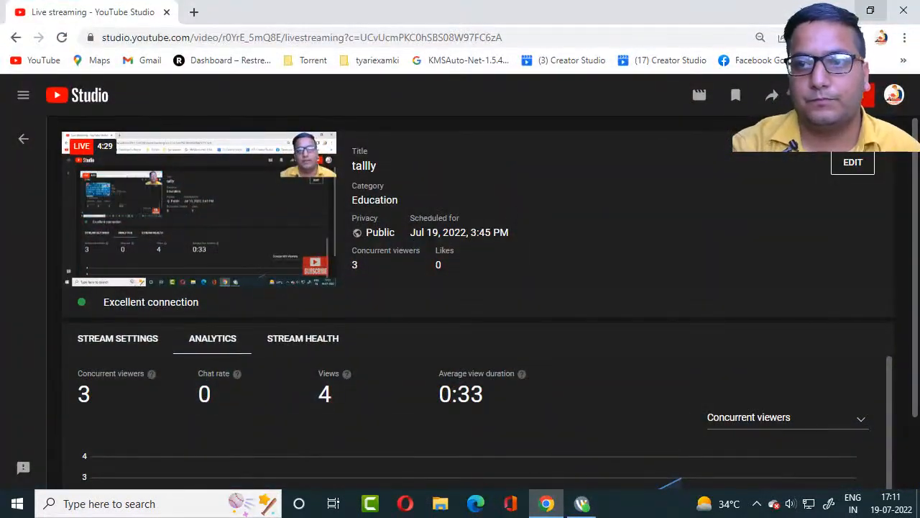
{"action": "left_click", "coordinate": [194, 12]}
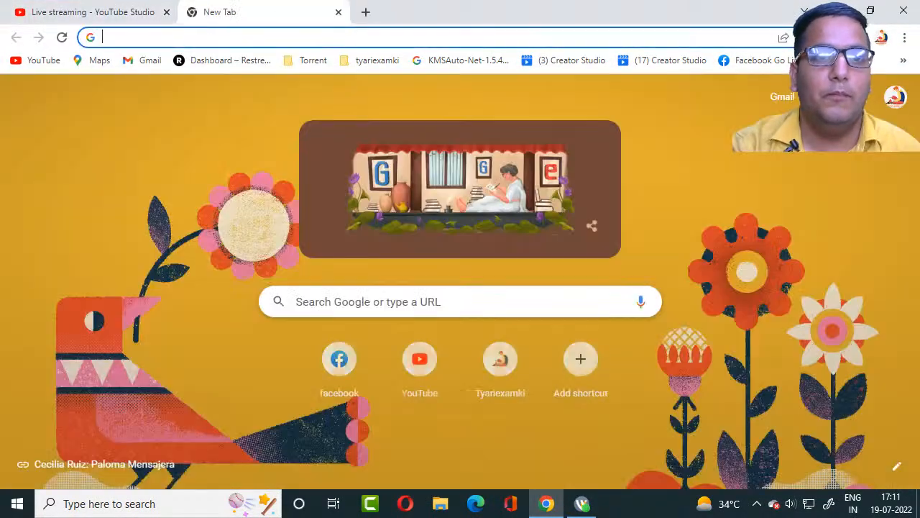
{"action": "left_click", "coordinate": [417, 301]}
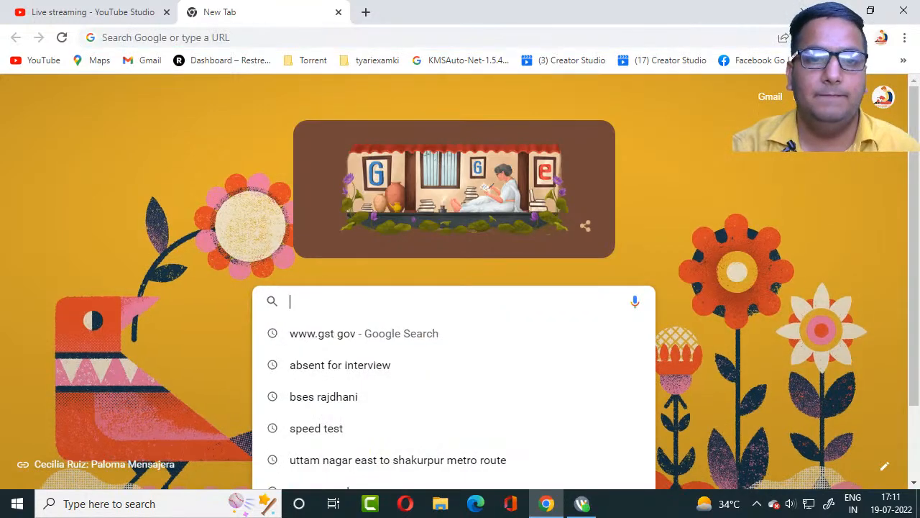
{"action": "type", "text": "ta"}
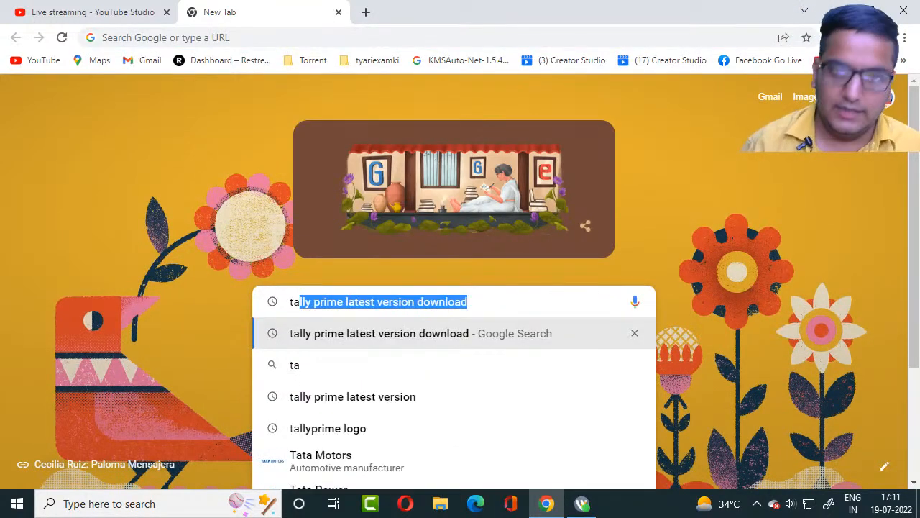
{"action": "key", "text": "Return"}
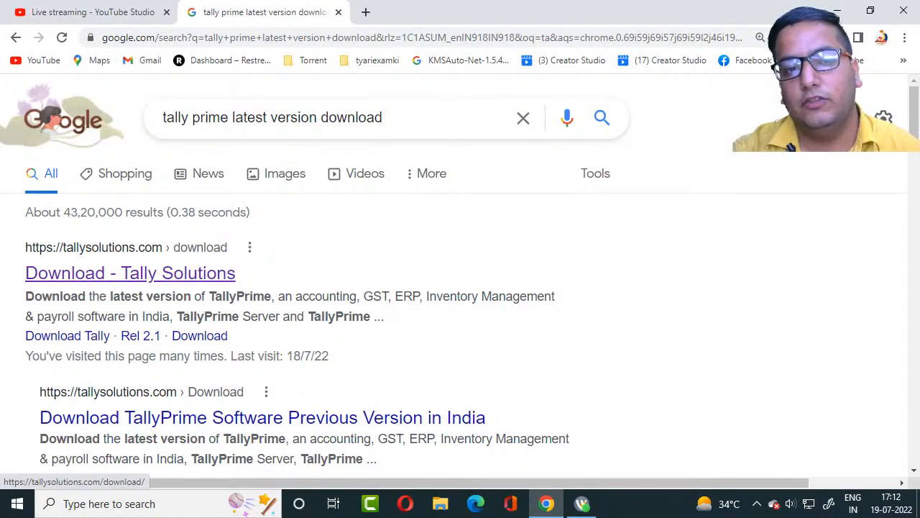
{"action": "left_click", "coordinate": [130, 273]}
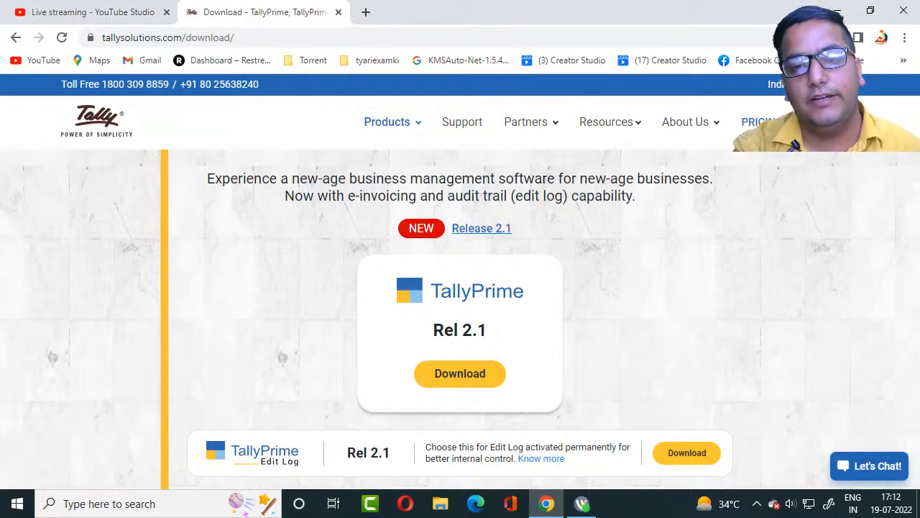
- Download the TallyPrime Rel 2.1 setup file and run it from the Downloads folder to repair the existing installation
{"action": "left_click", "coordinate": [461, 374]}
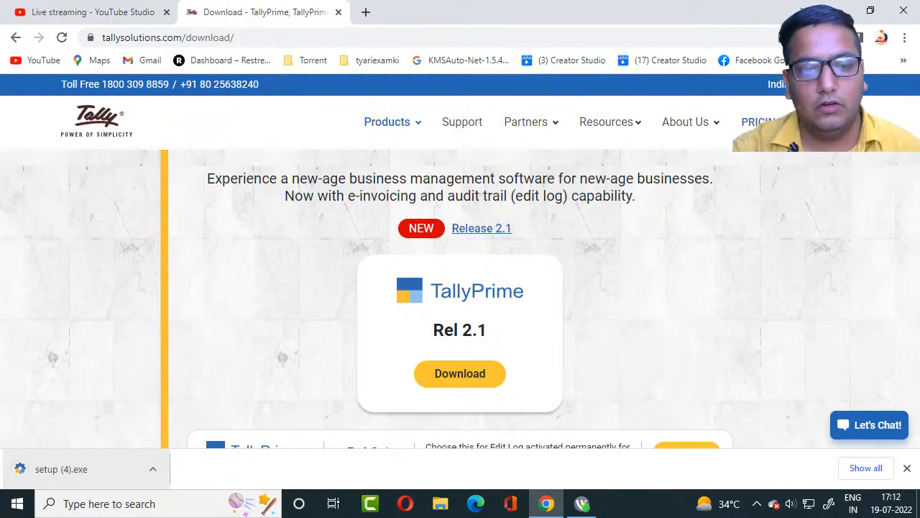
{"action": "left_click", "coordinate": [152, 468]}
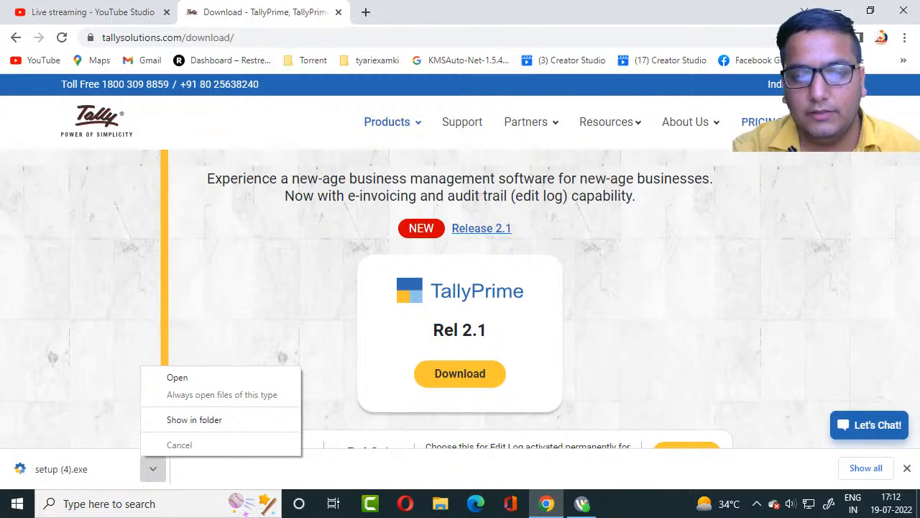
{"action": "left_click", "coordinate": [194, 419]}
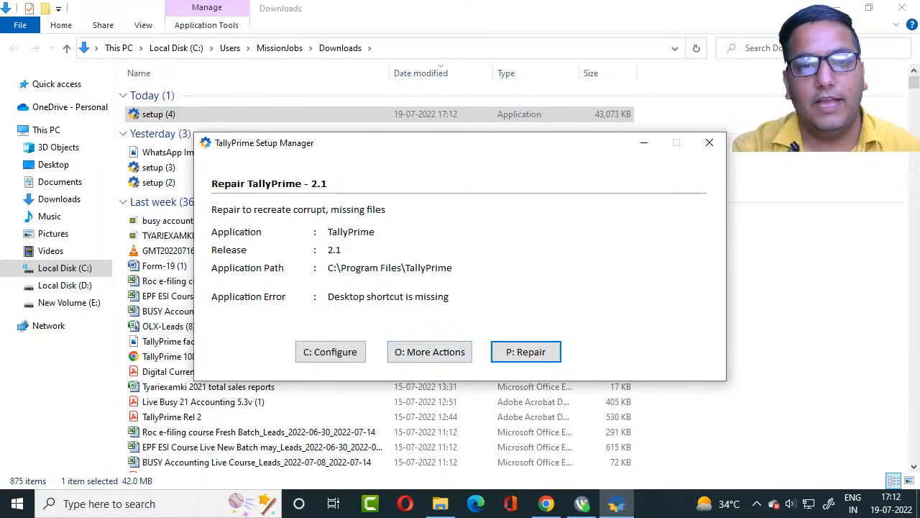
{"action": "left_click", "coordinate": [527, 352]}
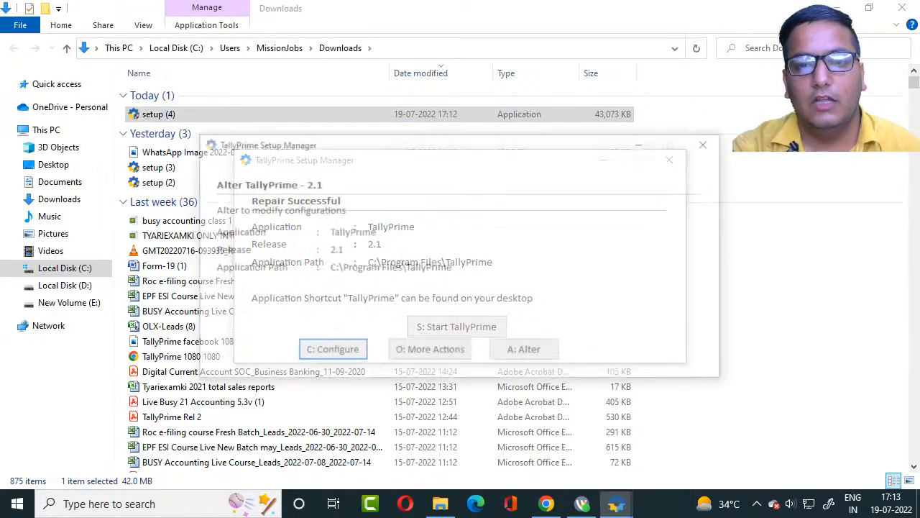
- Examine the list of TallyPrime configurations and the Alter option in the Setup Manager without changing any setting
{"action": "key", "text": "a"}
{"action": "key", "text": "o"}
{"action": "key", "text": "c"}
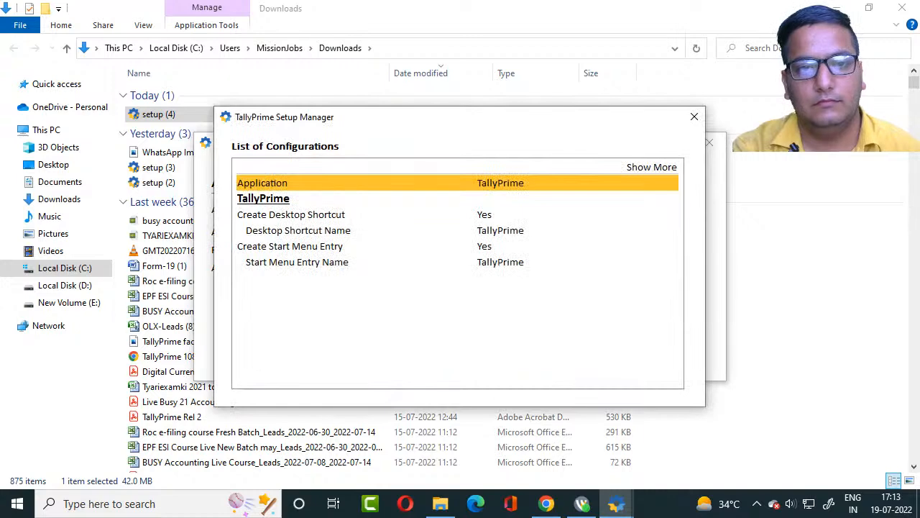
{"action": "key", "text": "Escape"}
{"action": "key", "text": "a"}
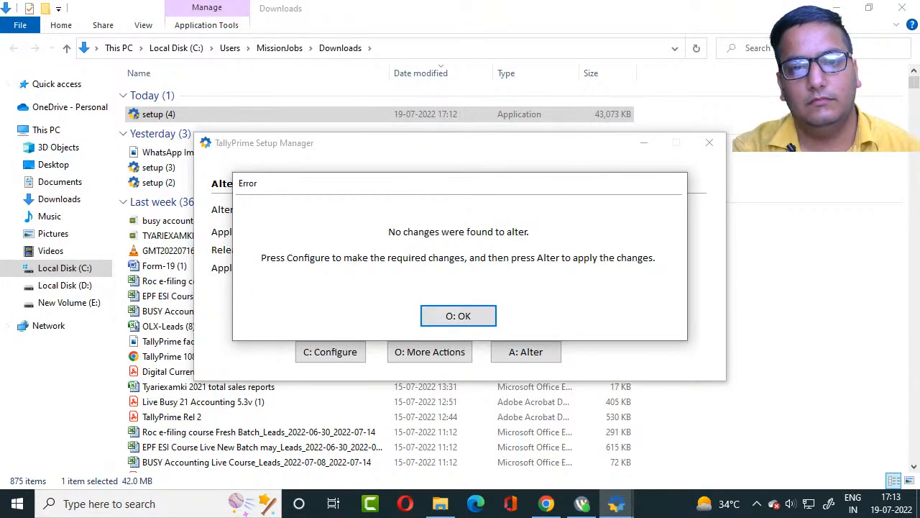
{"action": "key", "text": "o"}
{"action": "key", "text": "c"}
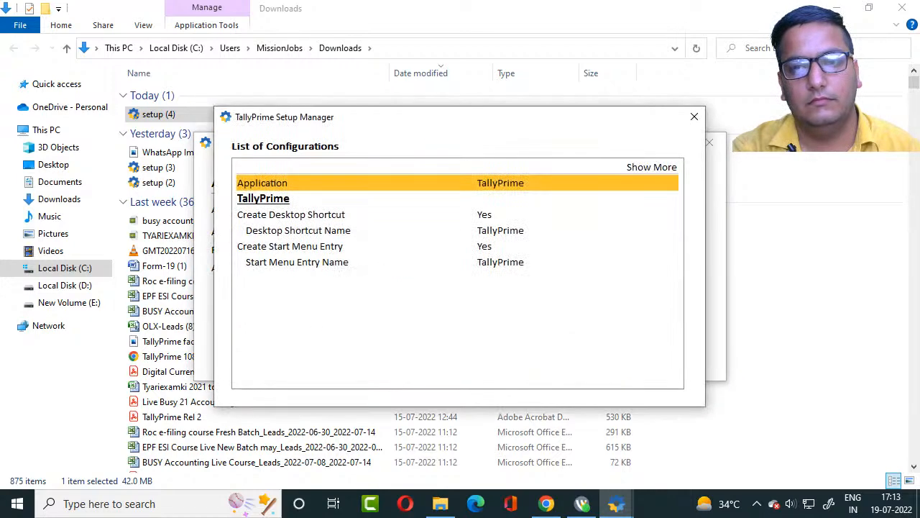
{"action": "key", "text": "Escape"}
{"action": "key", "text": "Escape"}
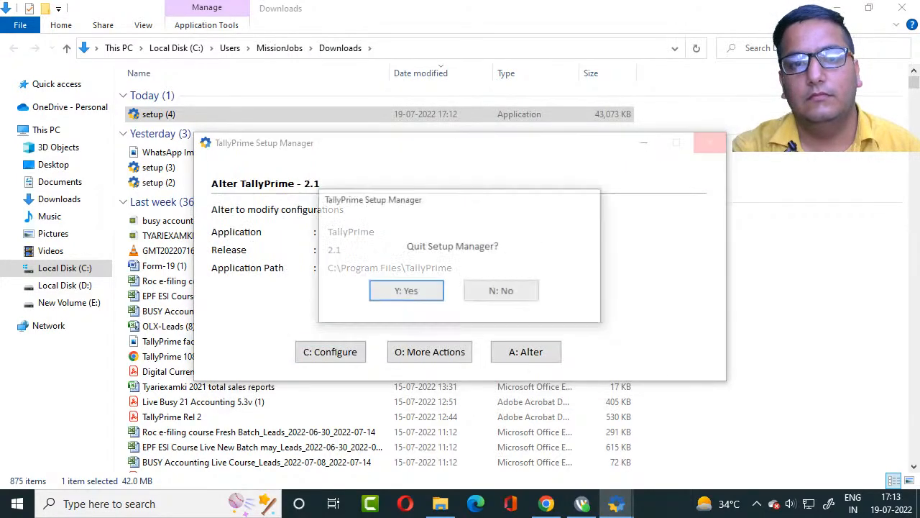
{"action": "key", "text": "n"}
{"action": "key", "text": "a"}
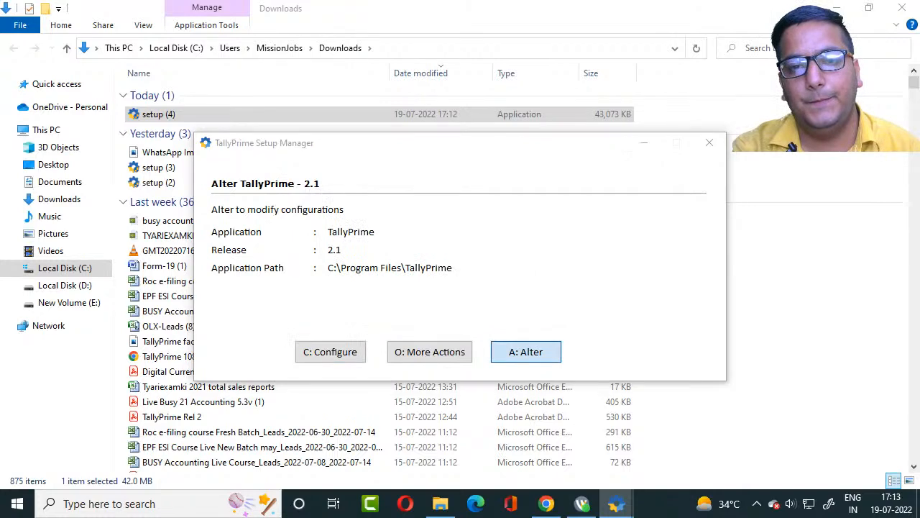
{"action": "key", "text": "o"}
{"action": "key", "text": "Escape"}
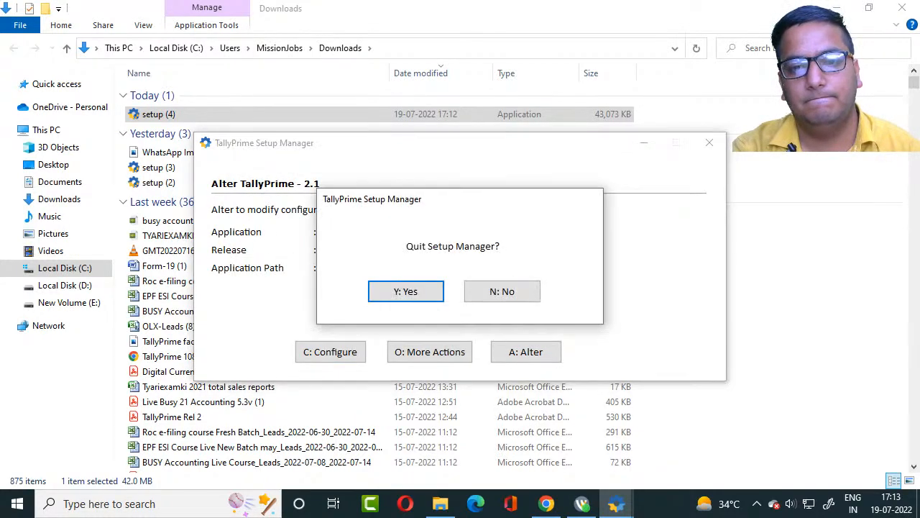
- Quit the Alter TallyPrime setup window and start TallyPrime from the completed repair
{"action": "left_click", "coordinate": [407, 291]}
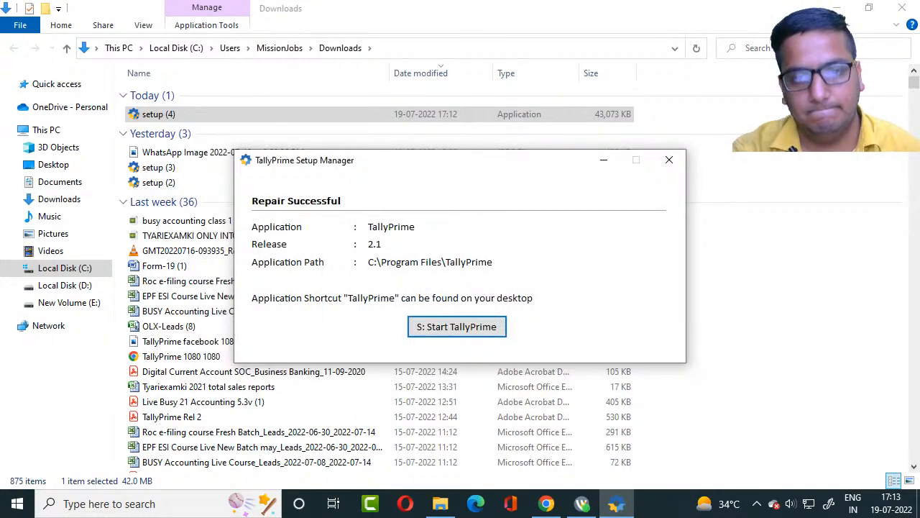
{"action": "key", "text": "s"}
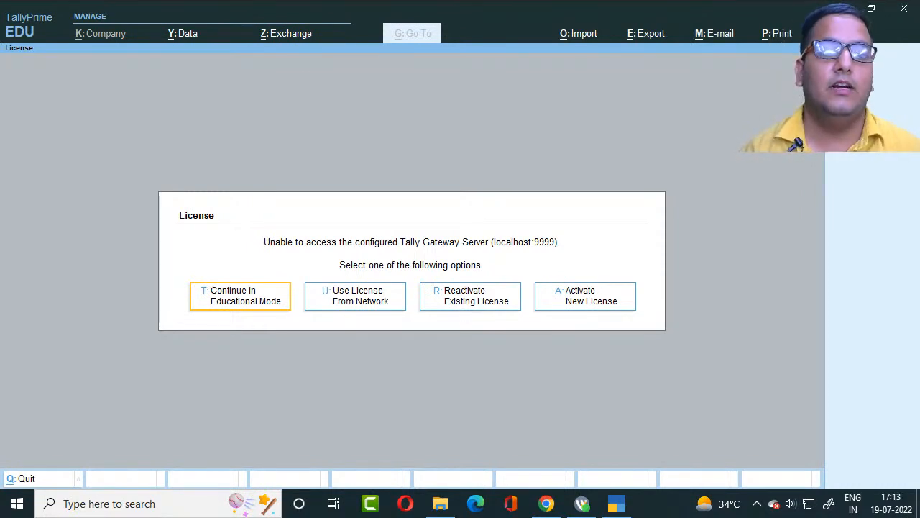
- Examine the startup license options for educational mode, a network license, reactivating an existing license and activating a new one
{"action": "key", "text": "Right"}
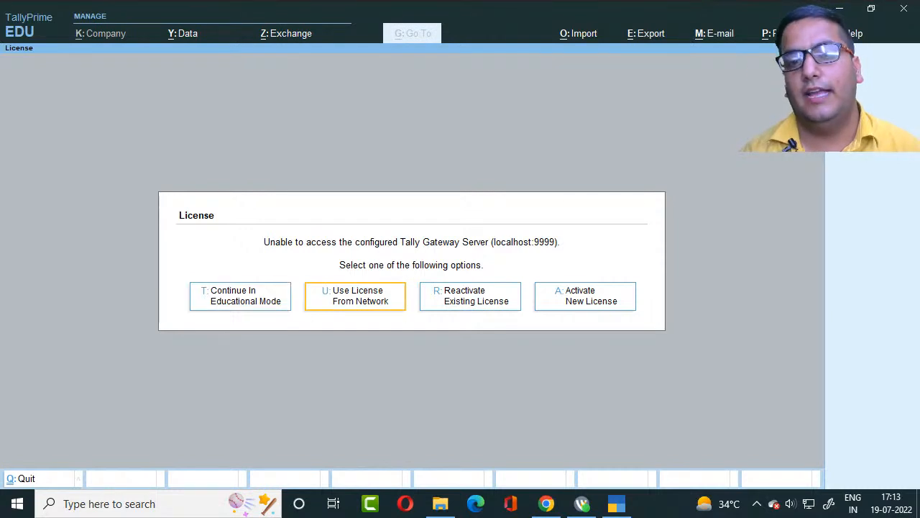
{"action": "key", "text": "Right"}
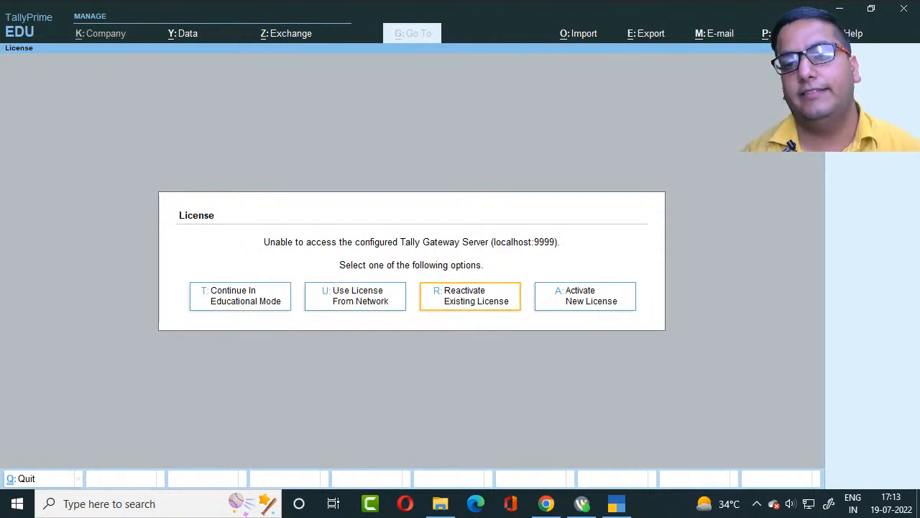
{"action": "key", "text": "Right"}
{"action": "key", "text": "Left"}
{"action": "key", "text": "Left"}
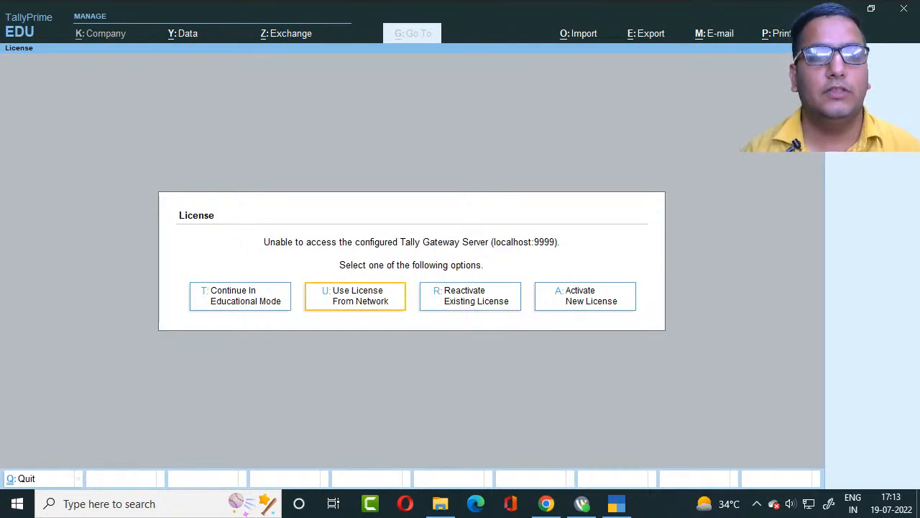
{"action": "key", "text": "Right"}
{"action": "key", "text": "Left"}
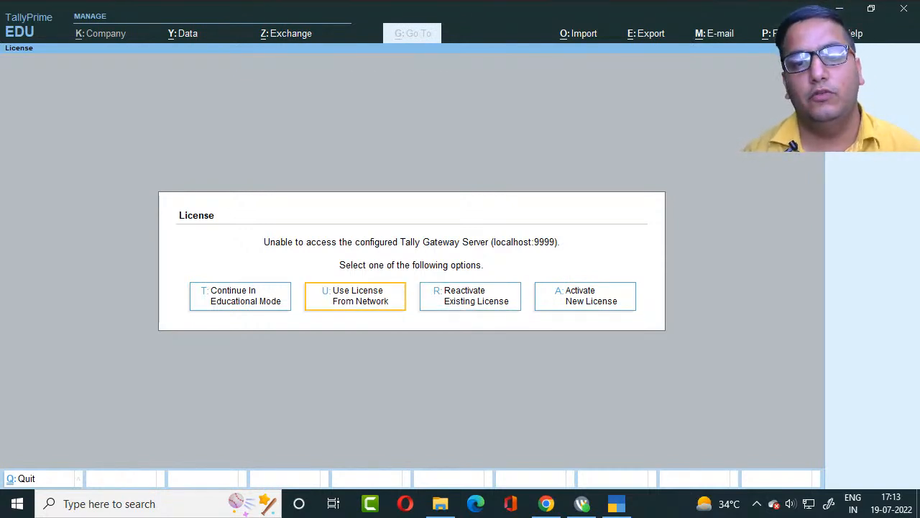
{"action": "key", "text": "Right"}
{"action": "key", "text": "Right"}
{"action": "key", "text": "Left"}
{"action": "key", "text": "Left"}
{"action": "key", "text": "Left"}
{"action": "key", "text": "Right"}
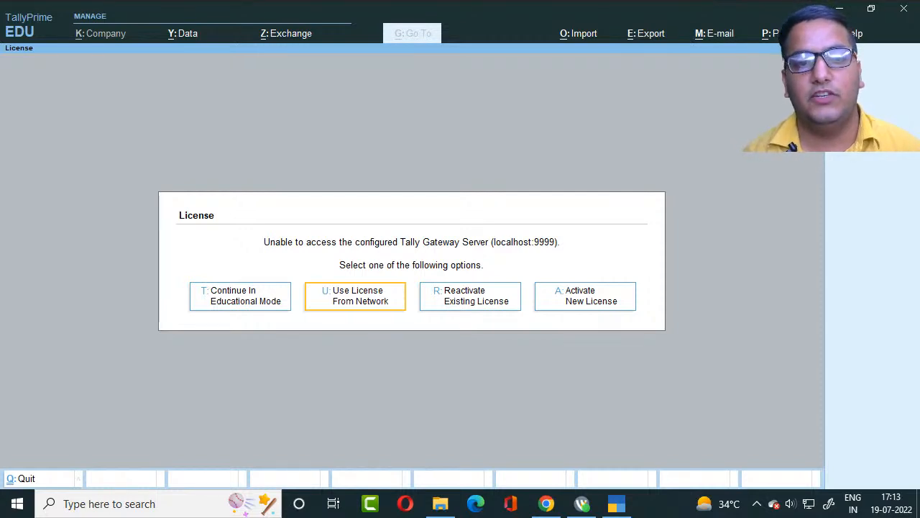
{"action": "key", "text": "Left"}
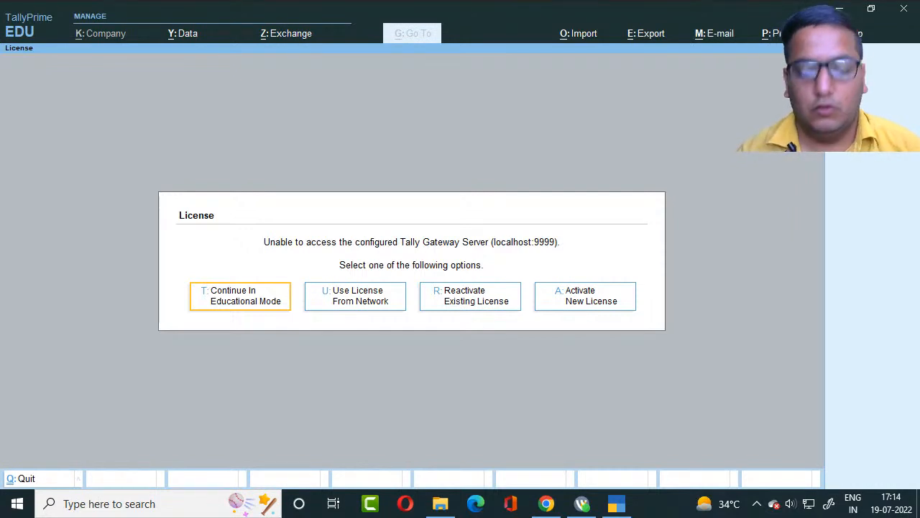
- Continue in educational mode and shut the open company Abc Pvt Ltd
{"action": "key", "text": "Right"}
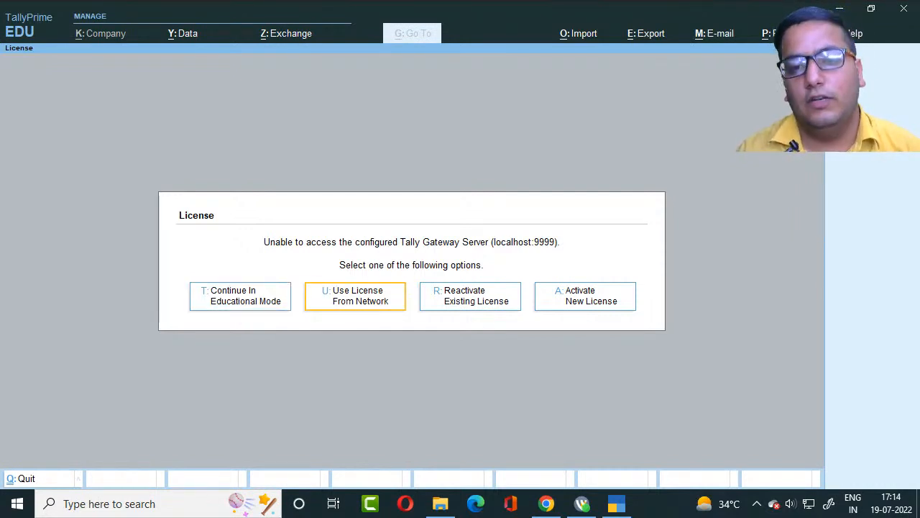
{"action": "key", "text": "Left"}
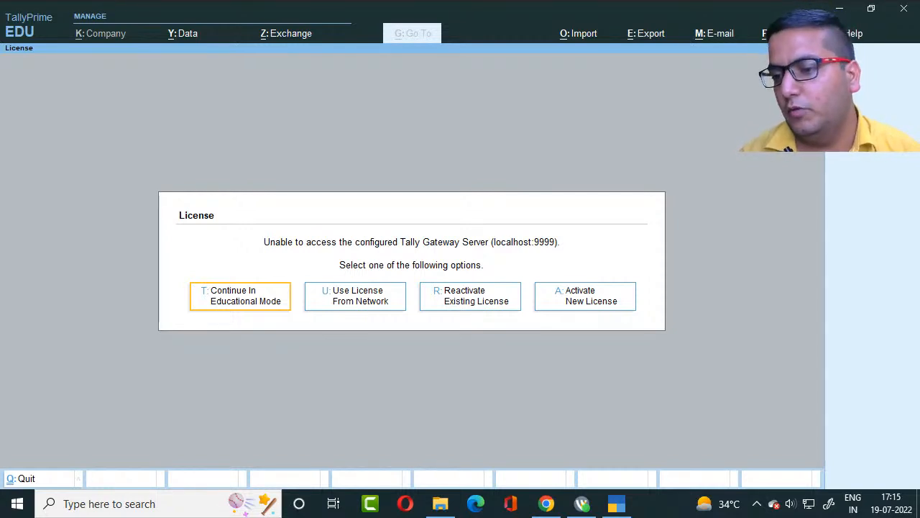
{"action": "key", "text": "Return"}
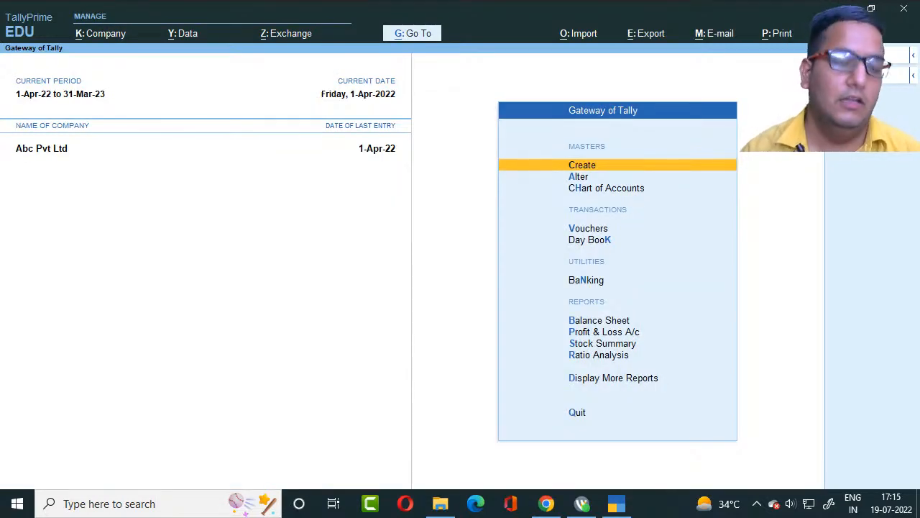
{"action": "key", "text": "ctrl+F3"}
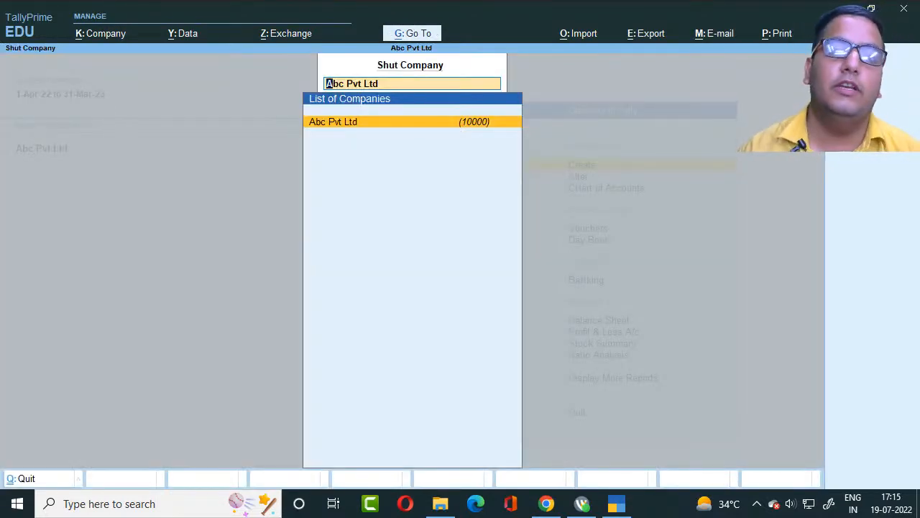
{"action": "key", "text": "Return"}
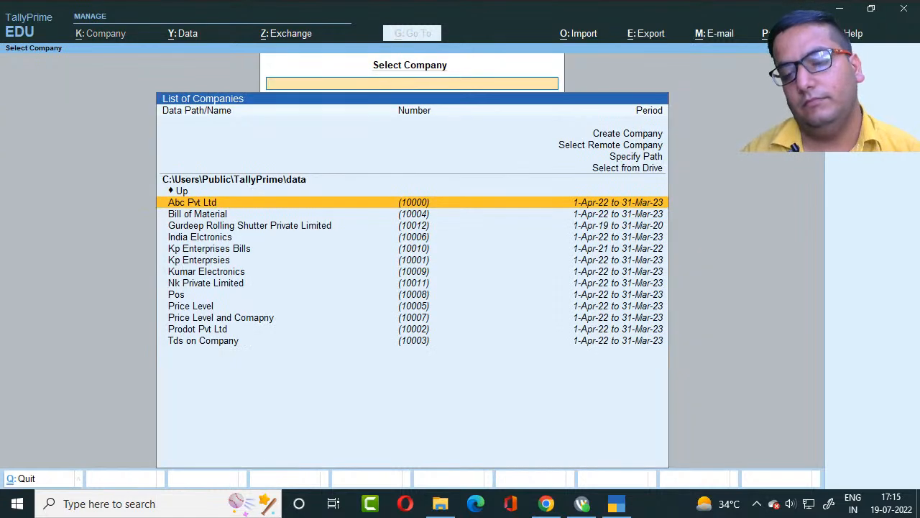
- Examine the list of existing companies stored in the TallyPrime data folder
{"action": "key", "text": "Up"}
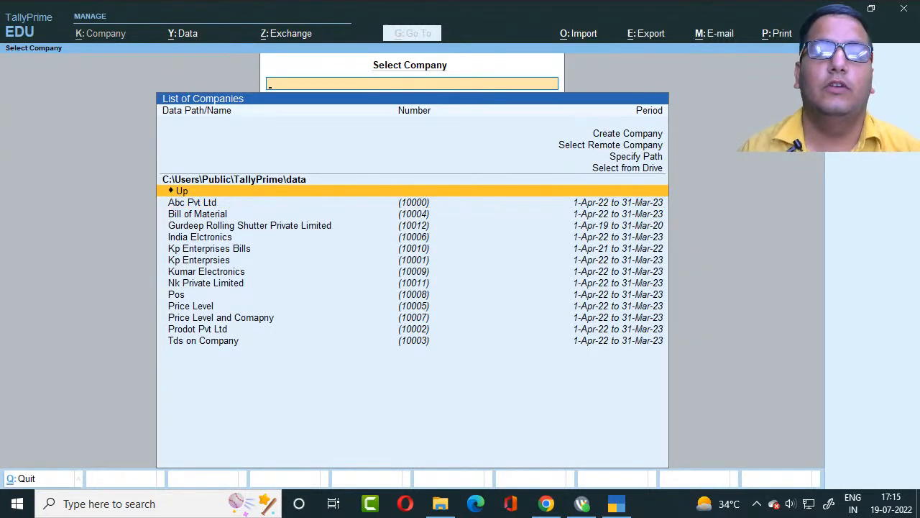
{"action": "key", "text": "Down"}
{"action": "key", "text": "Down"}
{"action": "key", "text": "Down"}
{"action": "key", "text": "Down"}
{"action": "key", "text": "Down"}
{"action": "key", "text": "Down"}
{"action": "key", "text": "Down"}
{"action": "key", "text": "Down"}
{"action": "key", "text": "Down"}
{"action": "key", "text": "Down"}
{"action": "key", "text": "Down"}
{"action": "key", "text": "Down"}
{"action": "key", "text": "Down"}
{"action": "key", "text": "Up"}
{"action": "key", "text": "Up"}
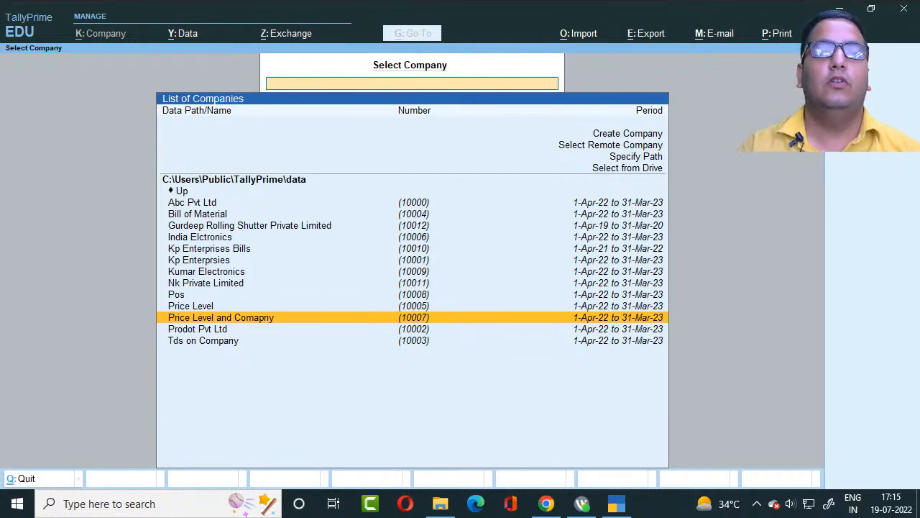
{"action": "key", "text": "Up"}
{"action": "key", "text": "Up"}
{"action": "key", "text": "Up"}
{"action": "key", "text": "Up"}
{"action": "key", "text": "Up"}
{"action": "key", "text": "Up"}
{"action": "key", "text": "Up"}
{"action": "key", "text": "Up"}
{"action": "key", "text": "Up"}
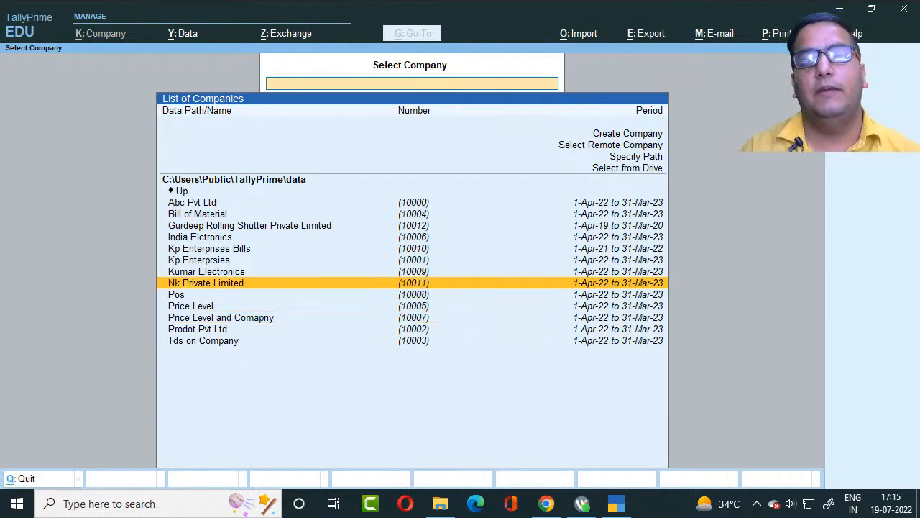
{"action": "key", "text": "Down"}
{"action": "key", "text": "Down"}
{"action": "key", "text": "Down"}
{"action": "key", "text": "Up"}
{"action": "key", "text": "Up"}
{"action": "key", "text": "Up"}
{"action": "key", "text": "Up"}
{"action": "key", "text": "Up"}
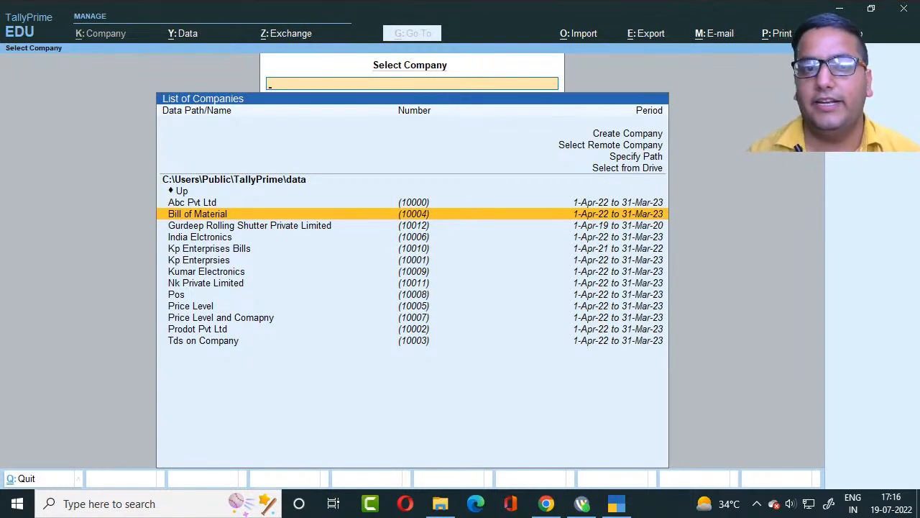
- Open the company creation form and keep C:\Users\Public\TallyPrime\data as the company data path
{"action": "key", "text": "Up"}
{"action": "key", "text": "Up"}
{"action": "key", "text": "Up"}
{"action": "key", "text": "Up"}
{"action": "key", "text": "Up"}
{"action": "key", "text": "Up"}
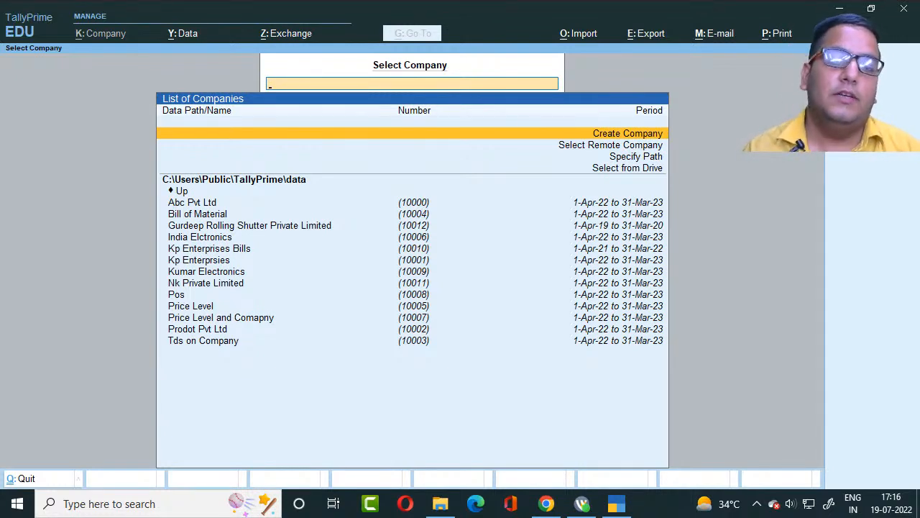
{"action": "key", "text": "Return"}
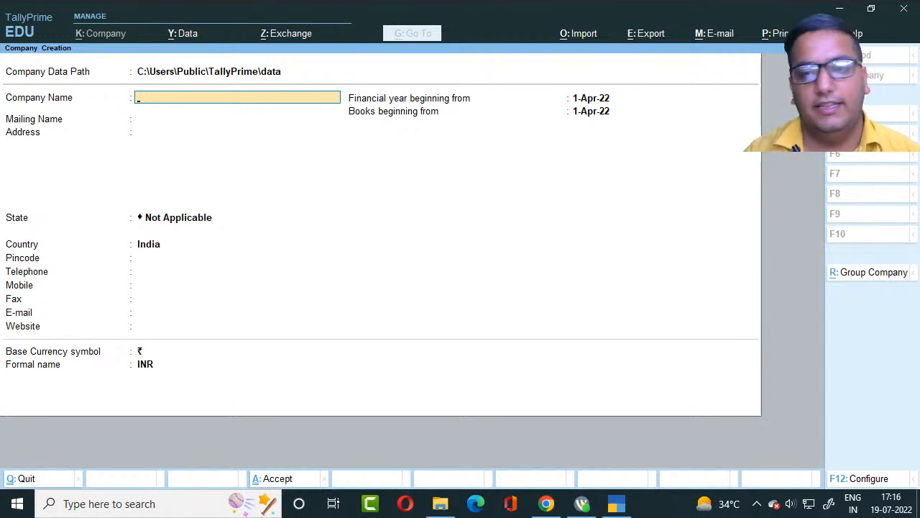
{"action": "key", "text": "BackSpace"}
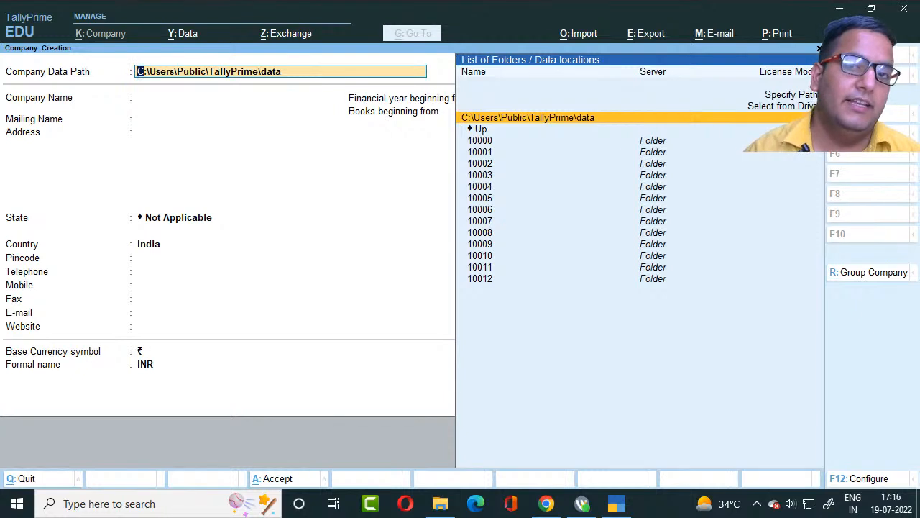
{"action": "key", "text": "Return"}
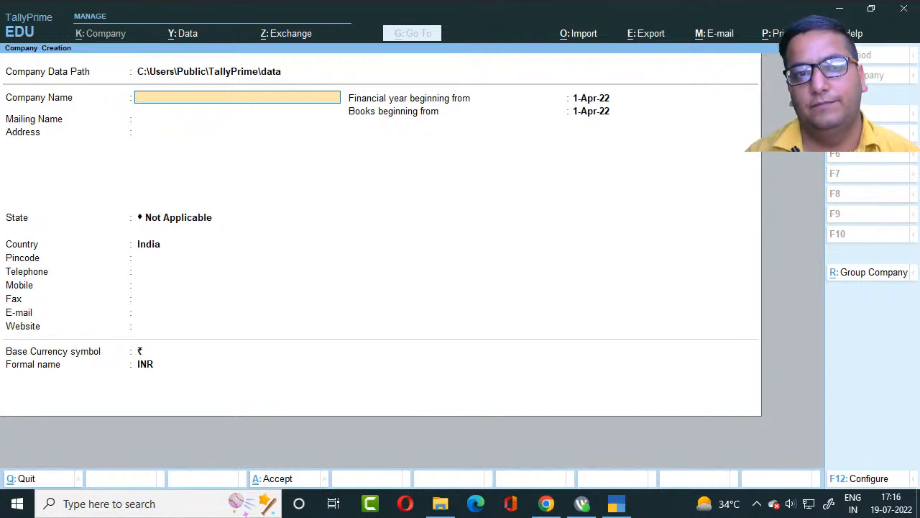
- Examine the folders offered as data locations for the company data path
{"action": "key", "text": "BackSpace"}
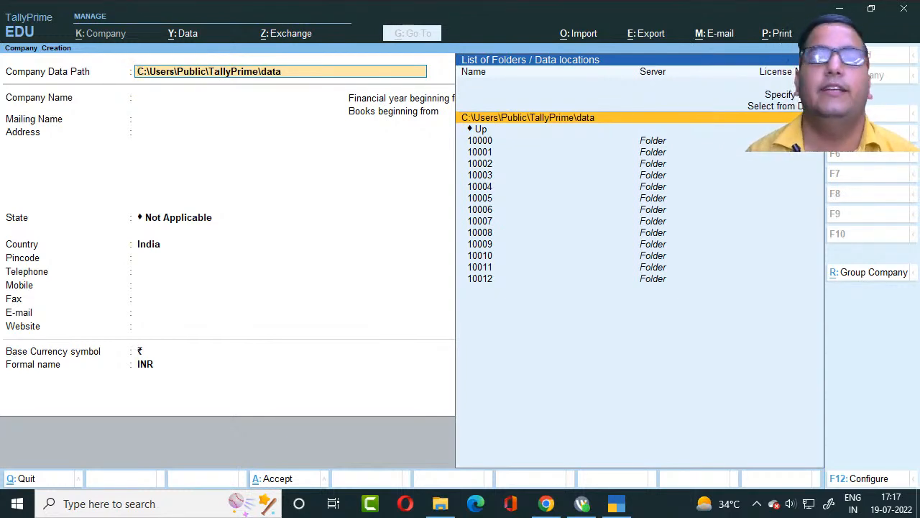
{"action": "key", "text": "Down"}
{"action": "key", "text": "Down"}
{"action": "key", "text": "Down"}
{"action": "key", "text": "Down"}
{"action": "key", "text": "Down"}
{"action": "key", "text": "Down"}
{"action": "key", "text": "Down"}
{"action": "key", "text": "Down"}
{"action": "key", "text": "Down"}
{"action": "key", "text": "Down"}
{"action": "key", "text": "Down"}
{"action": "key", "text": "Down"}
{"action": "key", "text": "Down"}
{"action": "key", "text": "Down"}
{"action": "key", "text": "Up"}
{"action": "key", "text": "Up"}
{"action": "key", "text": "Up"}
{"action": "key", "text": "Up"}
{"action": "key", "text": "Up"}
{"action": "key", "text": "Up"}
{"action": "key", "text": "Up"}
{"action": "key", "text": "Up"}
{"action": "key", "text": "Up"}
{"action": "key", "text": "Up"}
{"action": "key", "text": "Up"}
{"action": "key", "text": "Up"}
{"action": "key", "text": "Up"}
{"action": "key", "text": "Up"}
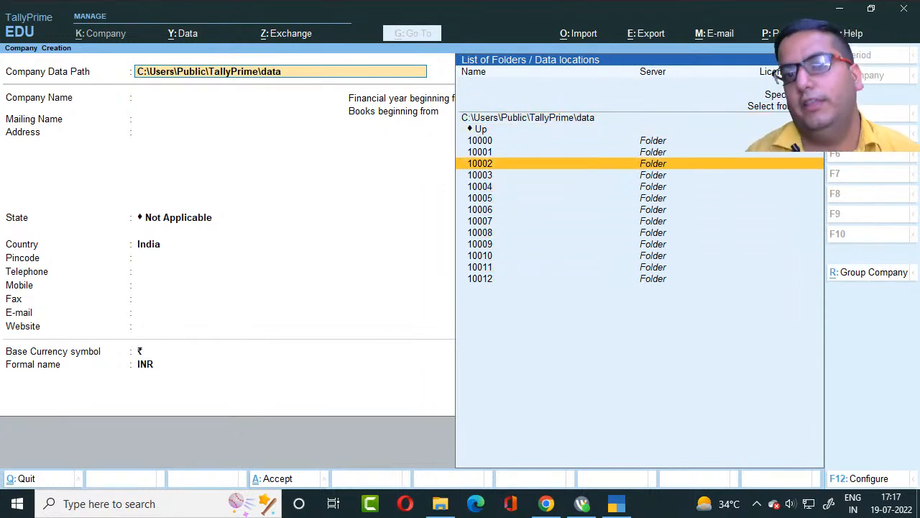
{"action": "key", "text": "Down"}
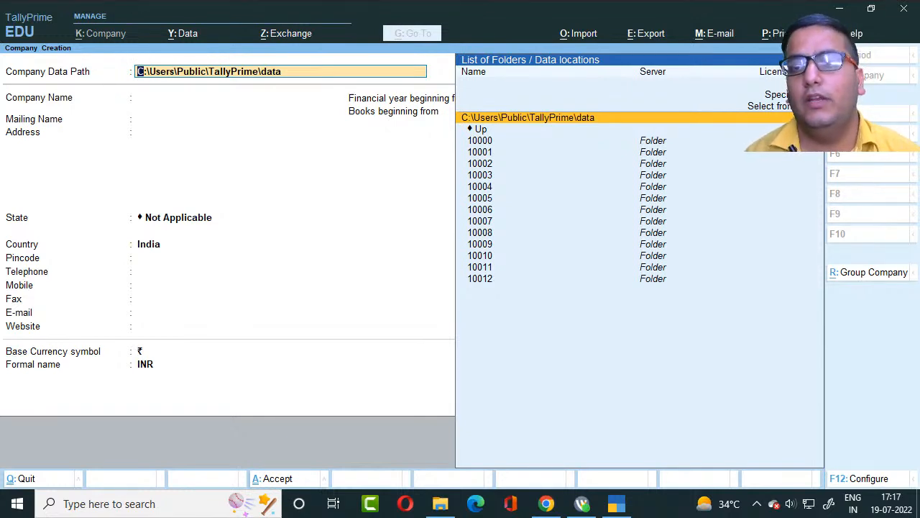
- Browse the drives for another data location and set the company data path to C:\Users
{"action": "key", "text": "Up"}
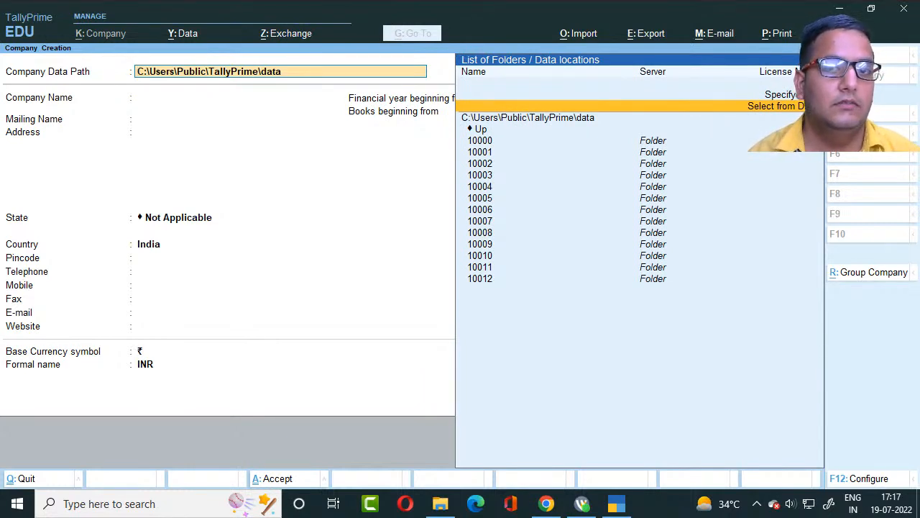
{"action": "key", "text": "Return"}
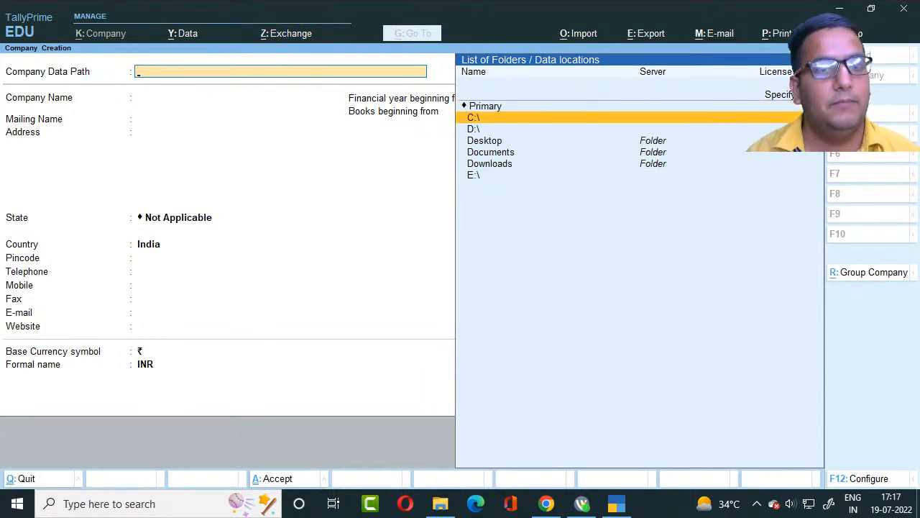
{"action": "key", "text": "Down"}
{"action": "key", "text": "Down"}
{"action": "key", "text": "Down"}
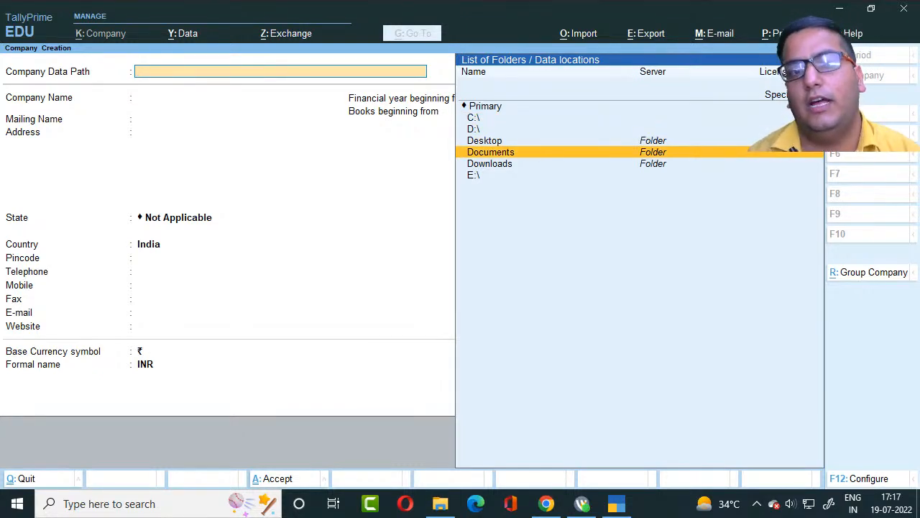
{"action": "key", "text": "Up"}
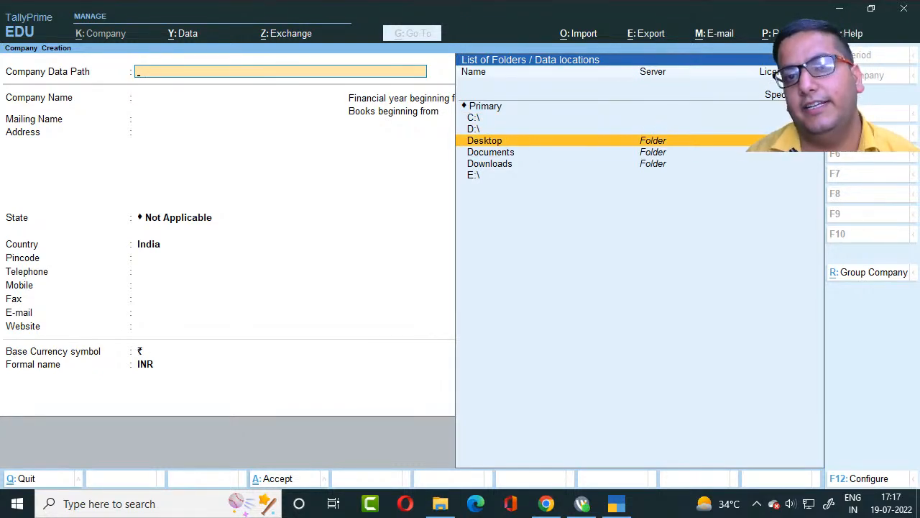
{"action": "key", "text": "Down"}
{"action": "key", "text": "Up"}
{"action": "key", "text": "Up"}
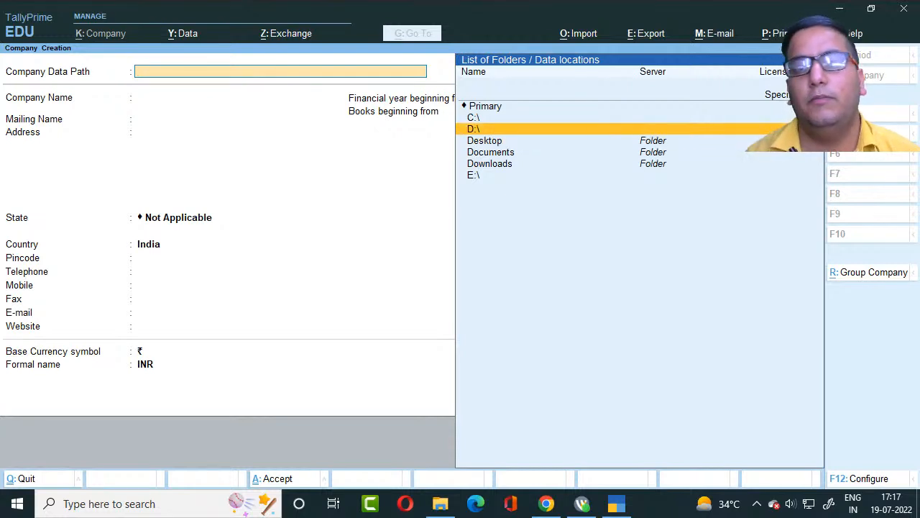
{"action": "key", "text": "Up"}
{"action": "key", "text": "Return"}
{"action": "type", "text": "us"}
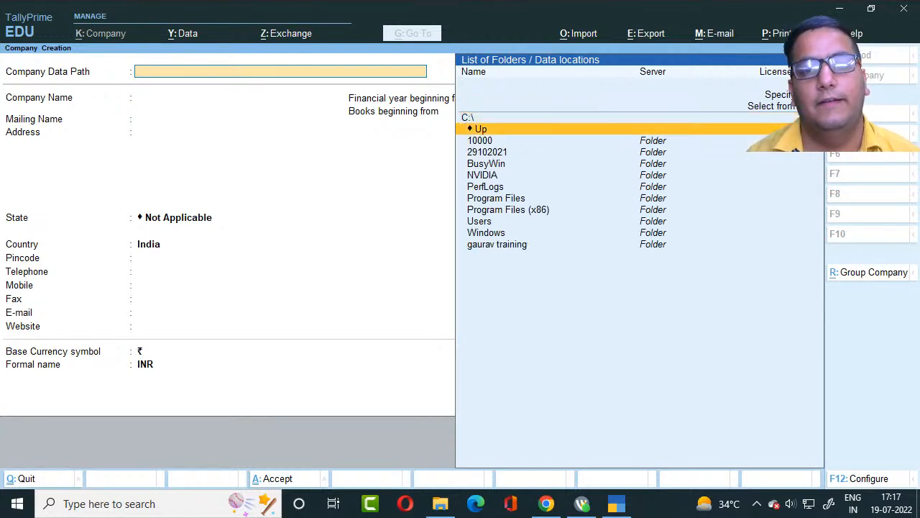
{"action": "key", "text": "Return"}
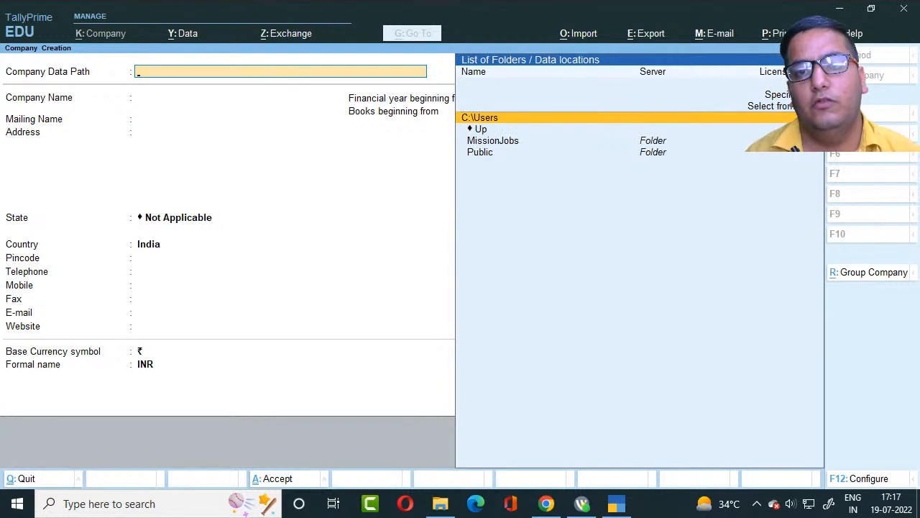
{"action": "key", "text": "Return"}
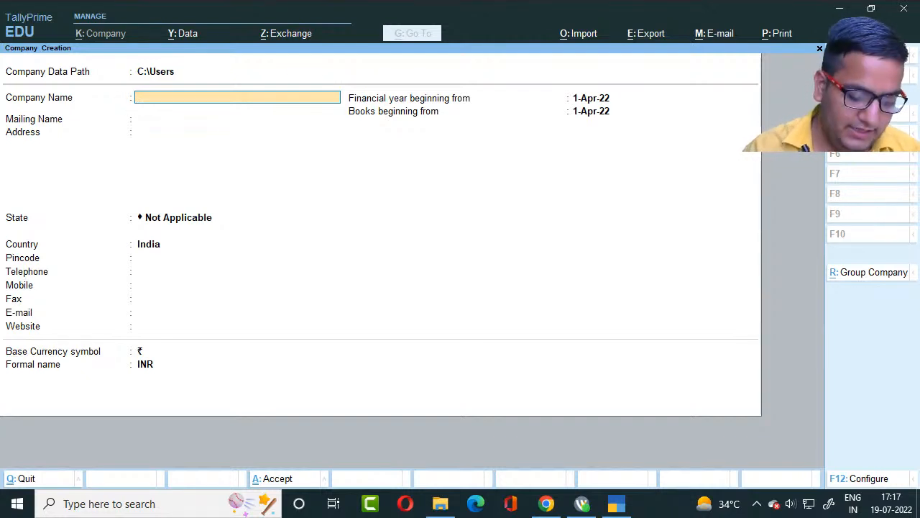
- Quit the company creation form without saving and return to the company selection list
{"action": "key", "text": "Escape"}
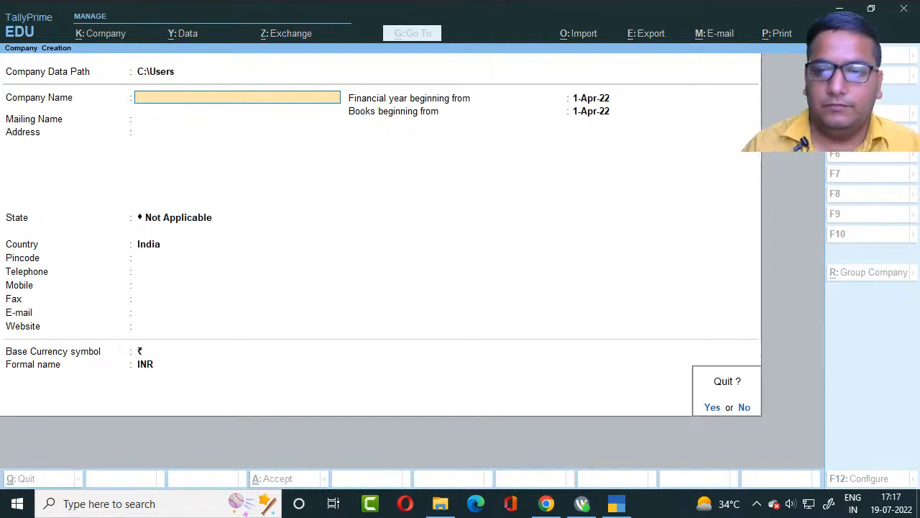
{"action": "key", "text": "Return"}
{"action": "key", "text": "Escape"}
{"action": "key", "text": "Escape"}
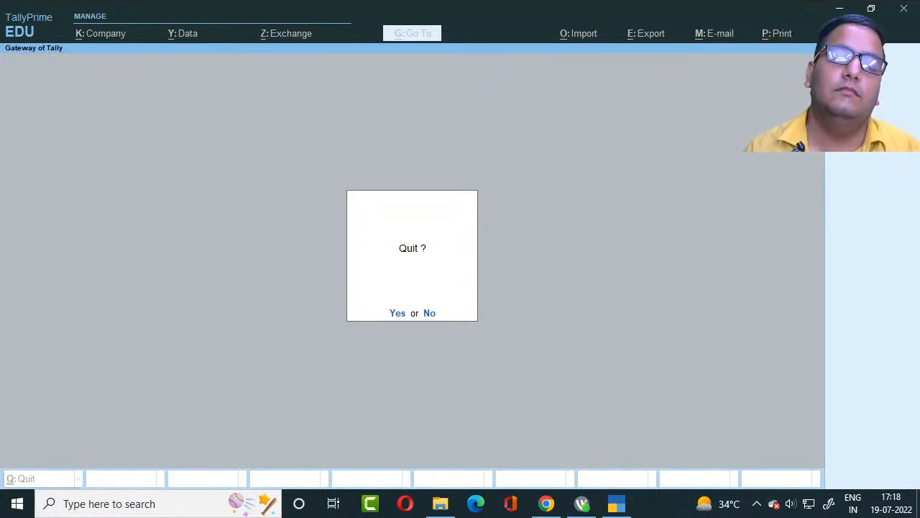
{"action": "key", "text": "Escape"}
- Start creating a new company with C:\Users\Public\TallyPrime\data as its data path
{"action": "key", "text": "Up"}
{"action": "key", "text": "Up"}
{"action": "key", "text": "Up"}
{"action": "key", "text": "Up"}
{"action": "key", "text": "Up"}
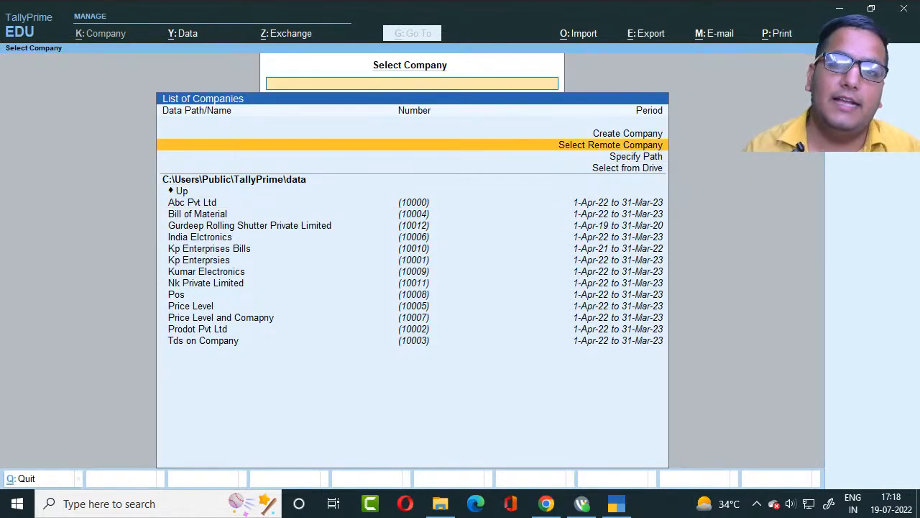
{"action": "key", "text": "Up"}
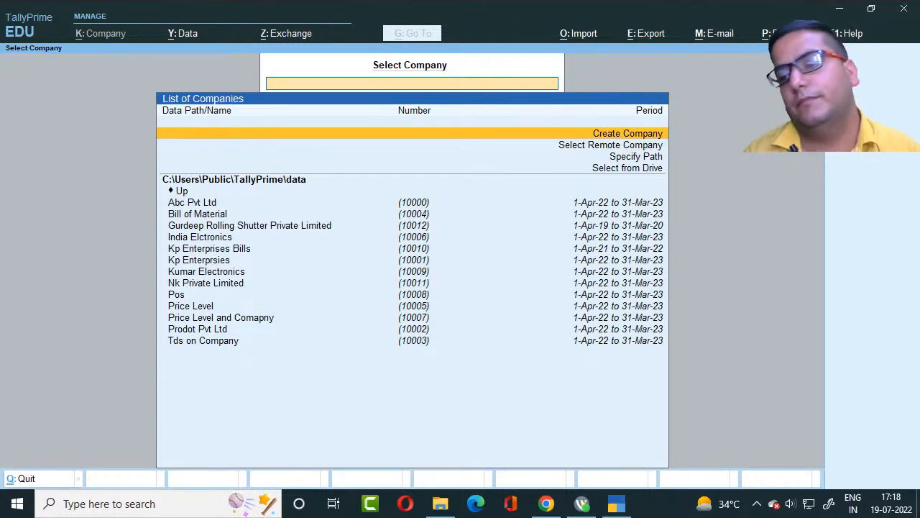
{"action": "key", "text": "Return"}
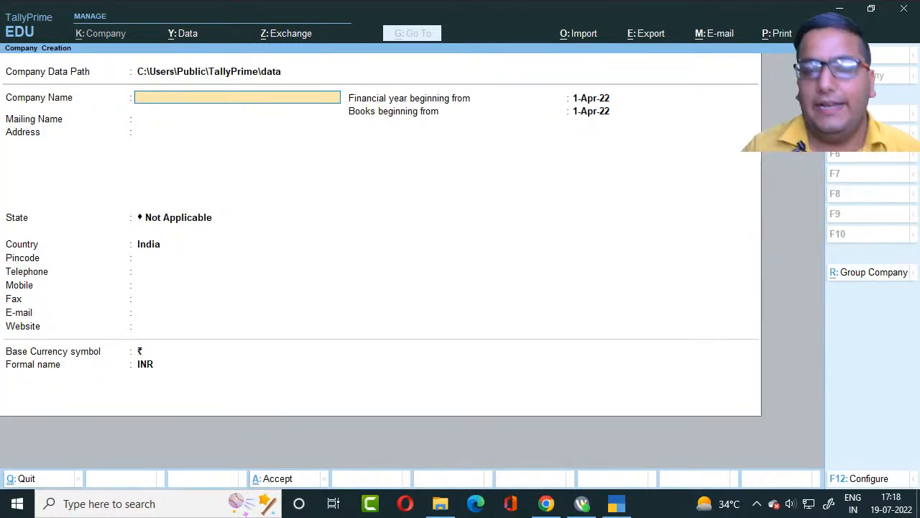
{"action": "key", "text": "BackSpace"}
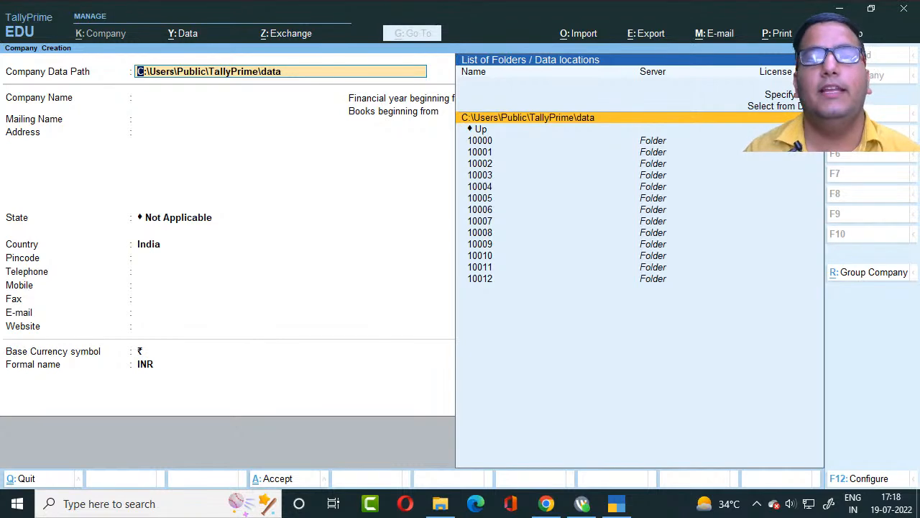
{"action": "key", "text": "Return"}
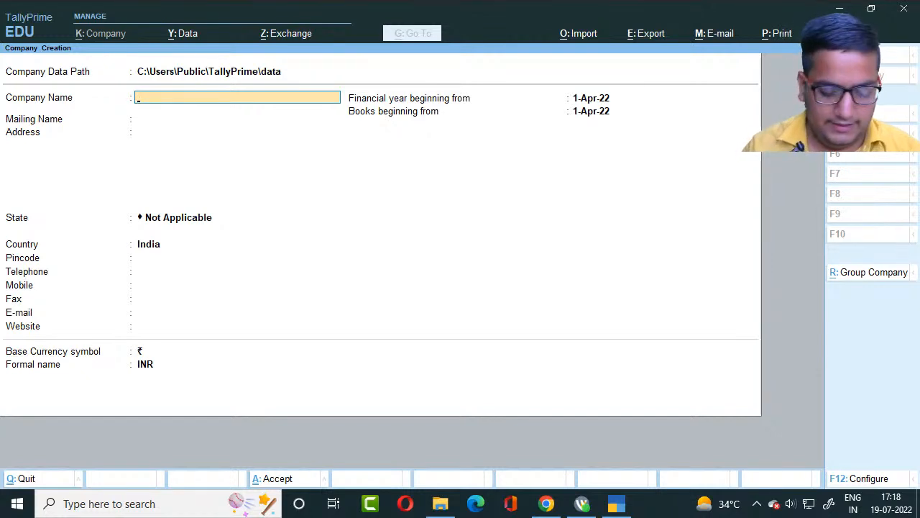
- Name the company Hp Trading Company and keep the same text as its mailing name
{"action": "type", "text": "Hp trading"}
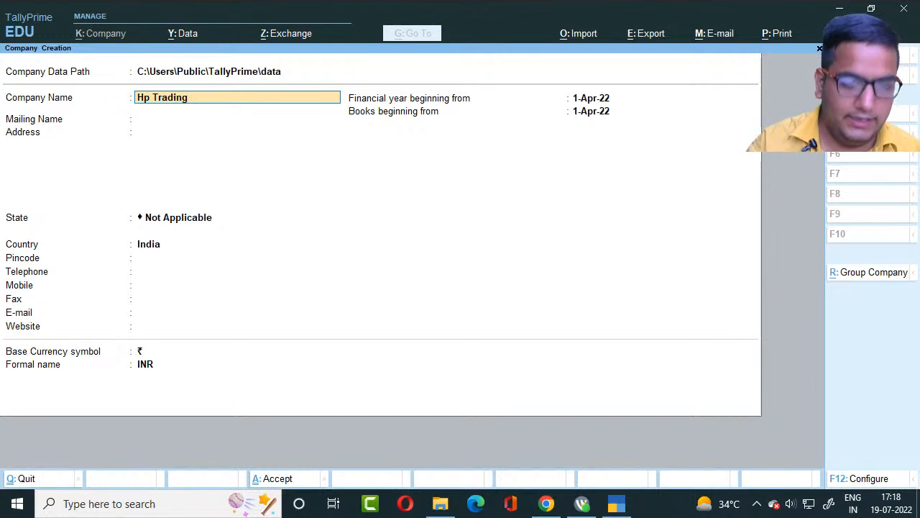
{"action": "type", "text": " Company"}
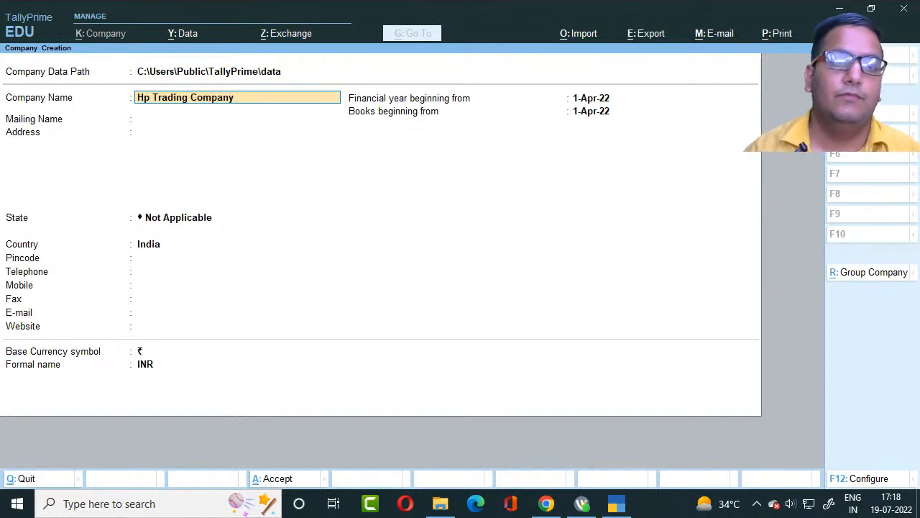
{"action": "key", "text": "Return"}
{"action": "key", "text": "Return"}
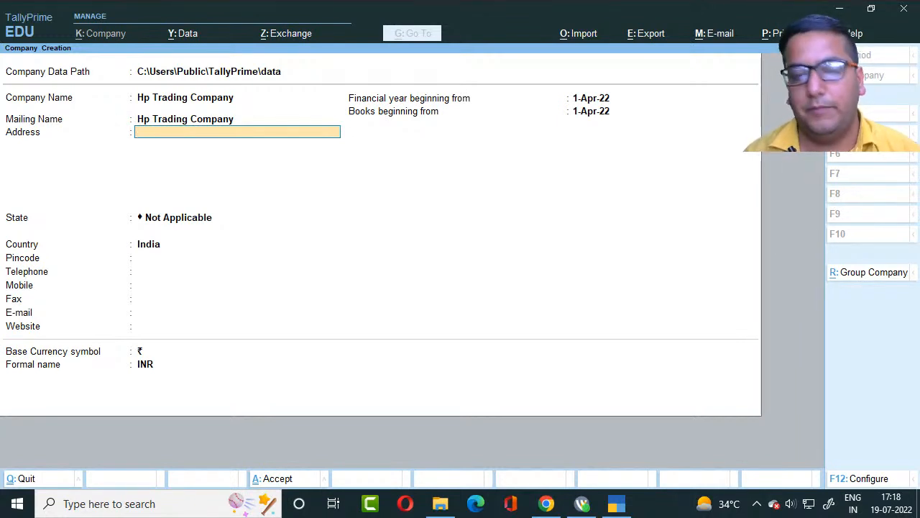
- Enter the company's street address and set the state to Delhi with India as the country
{"action": "type", "text": "Uttam Nagar"}
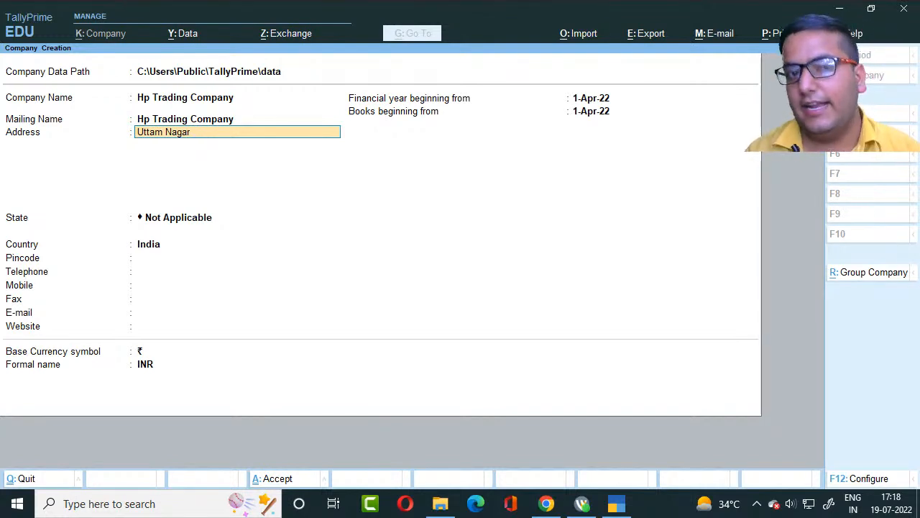
{"action": "key", "text": "Return"}
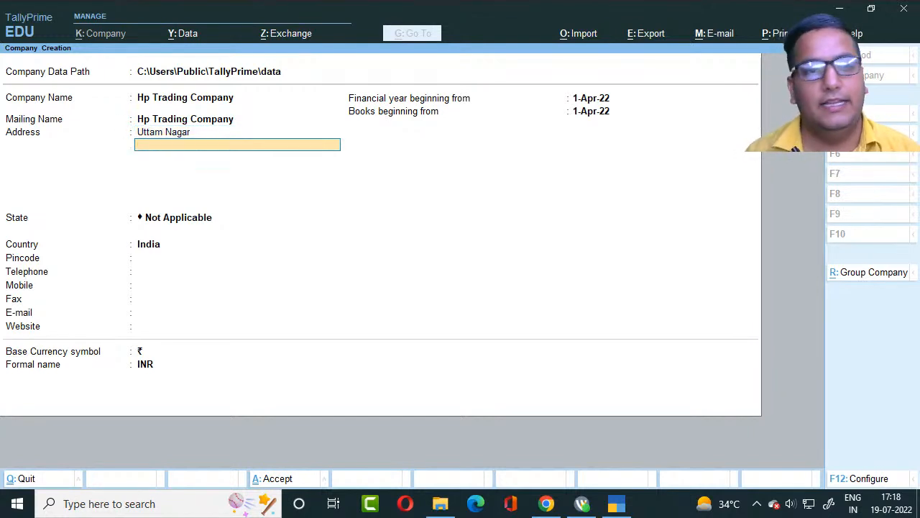
{"action": "key", "text": "Return"}
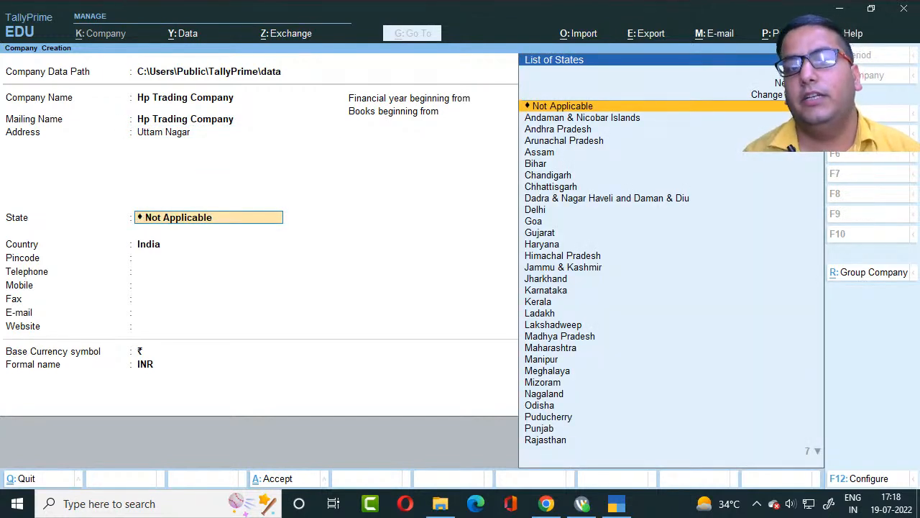
{"action": "type", "text": "De"}
{"action": "key", "text": "Return"}
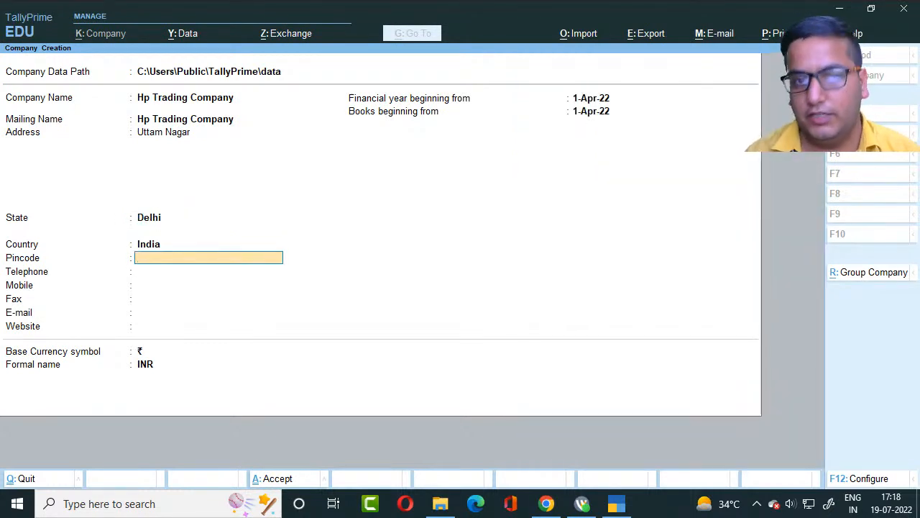
- Enter the company's postal code and leave the telephone, mobile, fax, e-mail and website fields empty
{"action": "type", "text": "1104"}
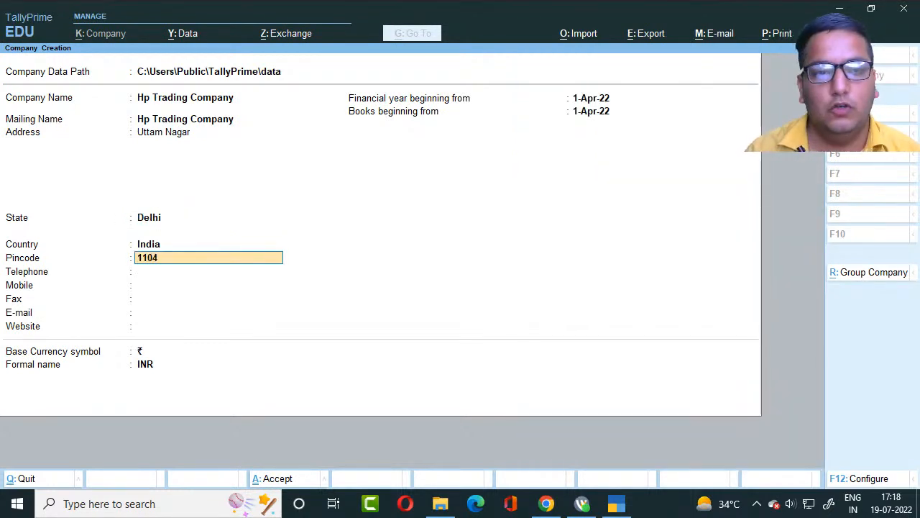
{"action": "type", "text": "4"}
{"action": "key", "text": "Return"}
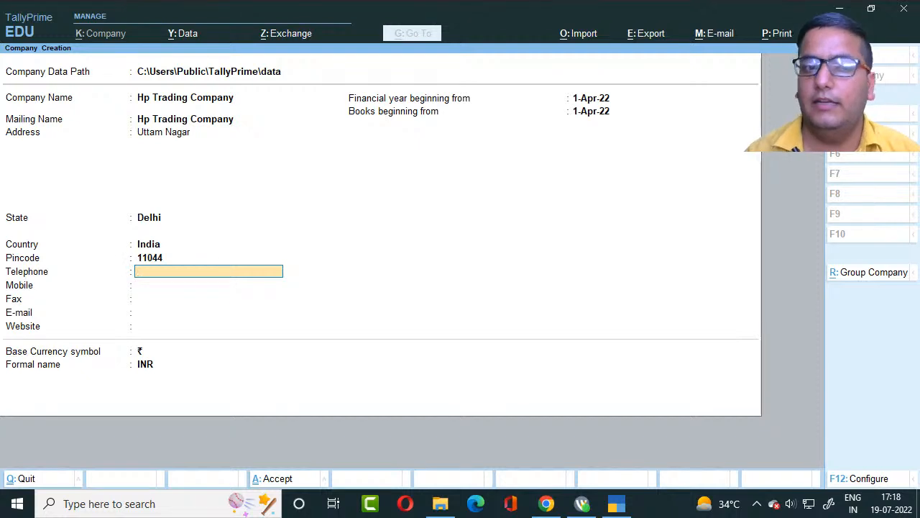
{"action": "key", "text": "Return"}
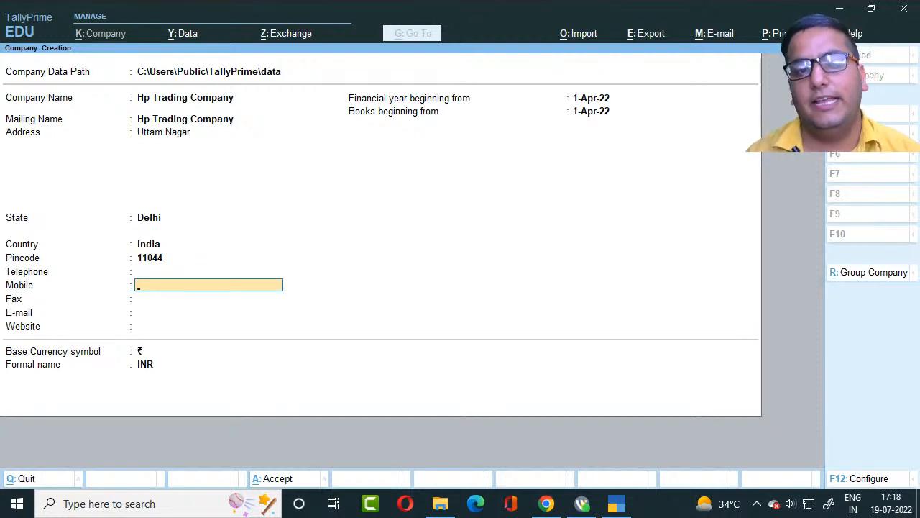
{"action": "key", "text": "Return"}
{"action": "key", "text": "Return"}
{"action": "key", "text": "Return"}
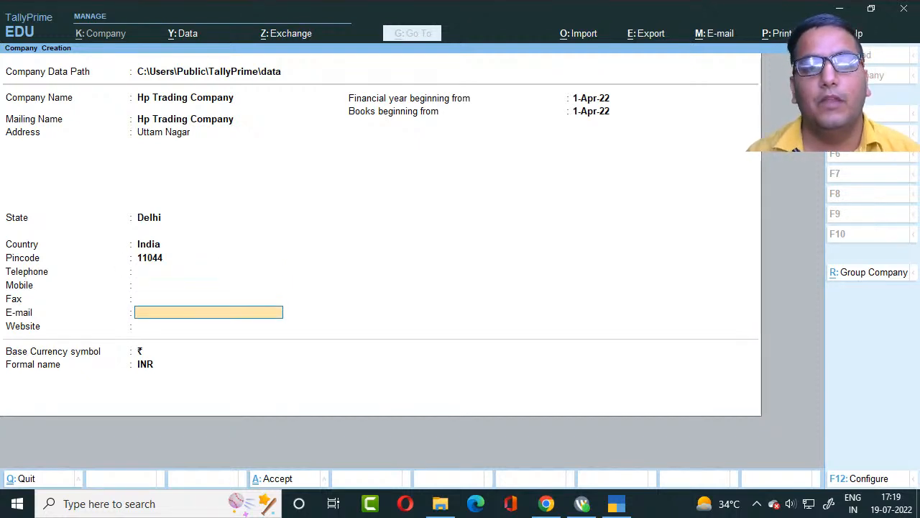
{"action": "key", "text": "Return"}
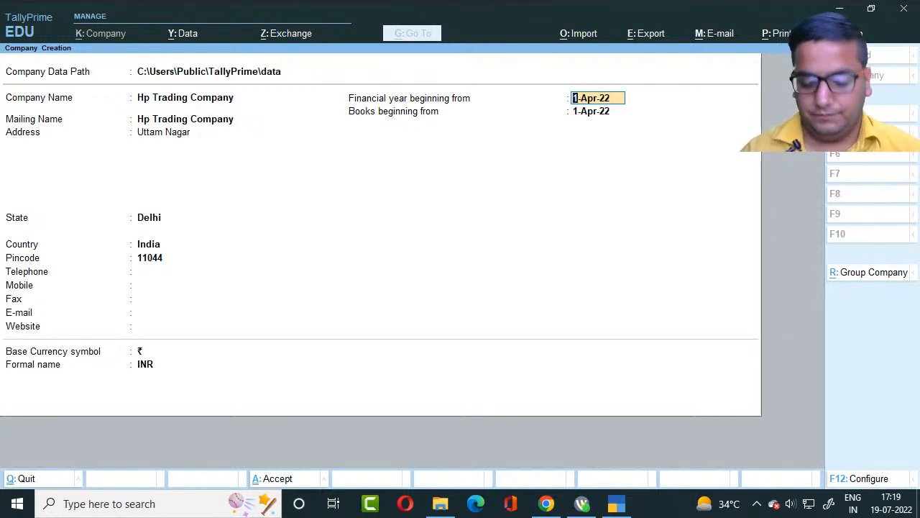
- Keep 1-Apr-22 as the start date of both the financial year and the books
{"action": "key", "text": "Return"}
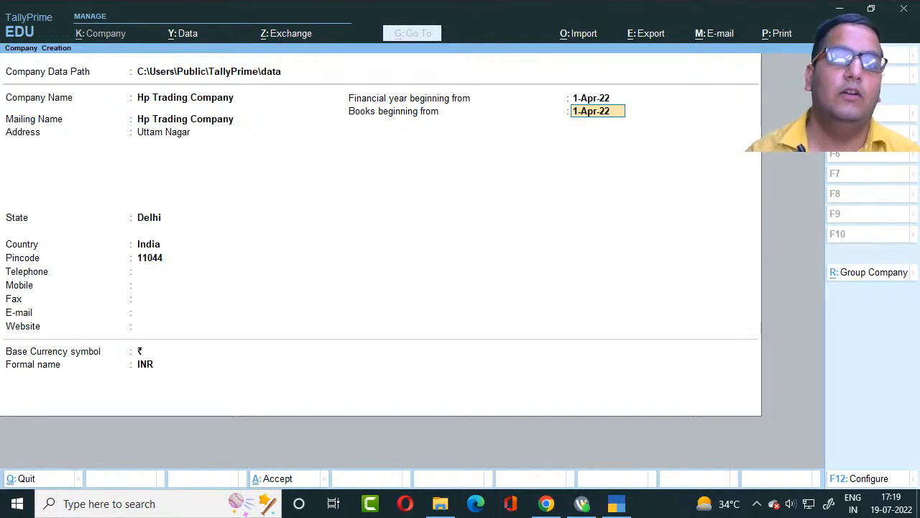
{"action": "key", "text": "Up"}
{"action": "key", "text": "Return"}
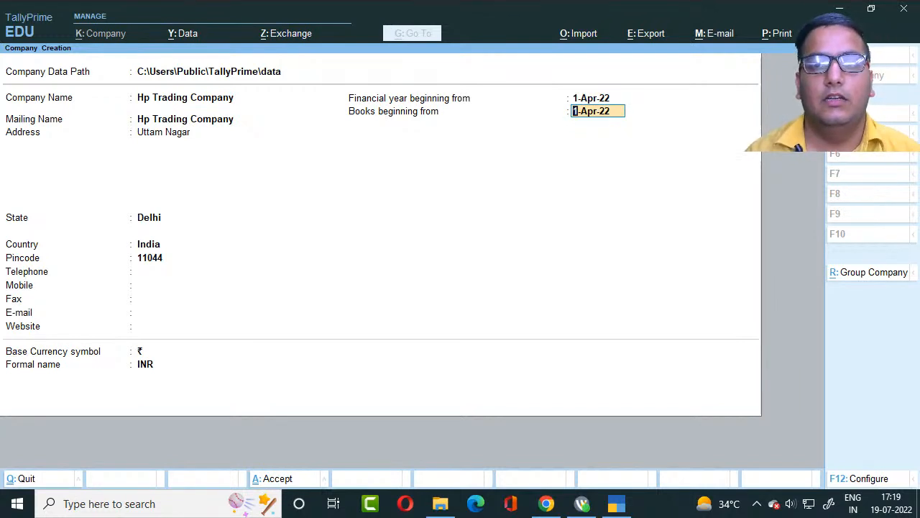
{"action": "key", "text": "Up"}
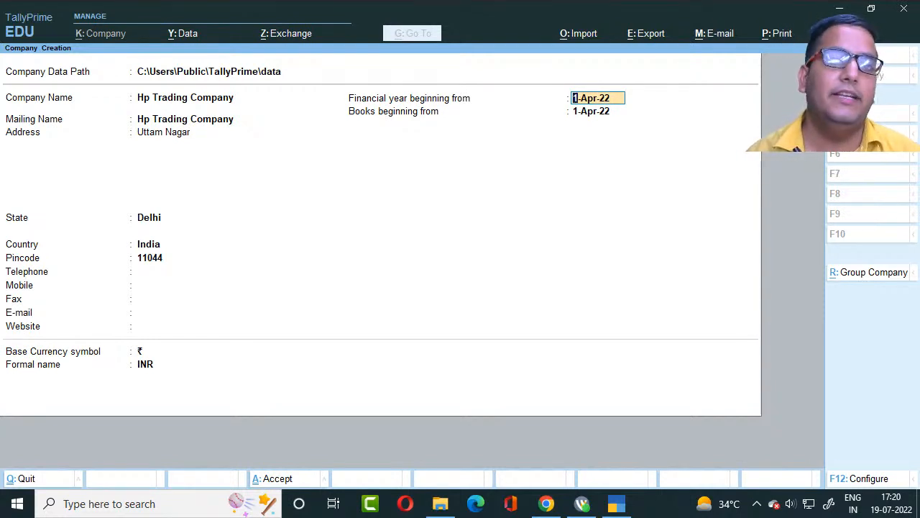
{"action": "key", "text": "Return"}
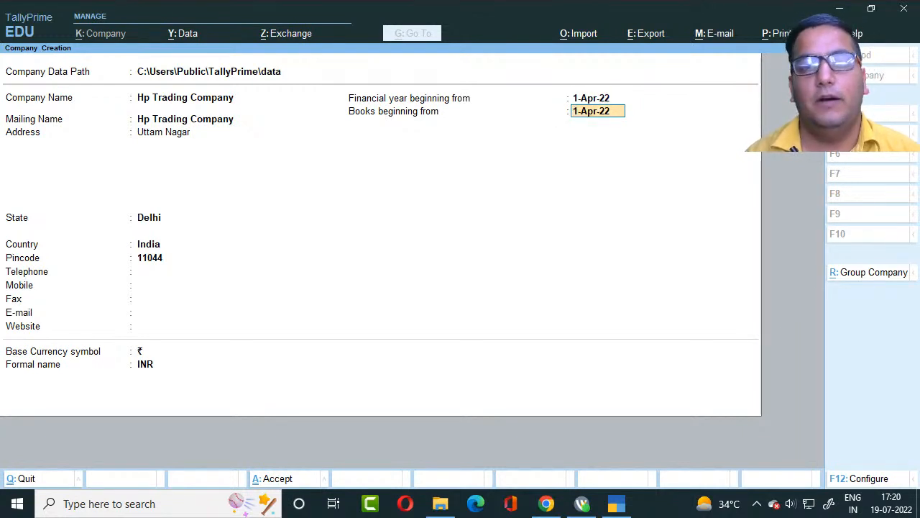
{"action": "key", "text": "Return"}
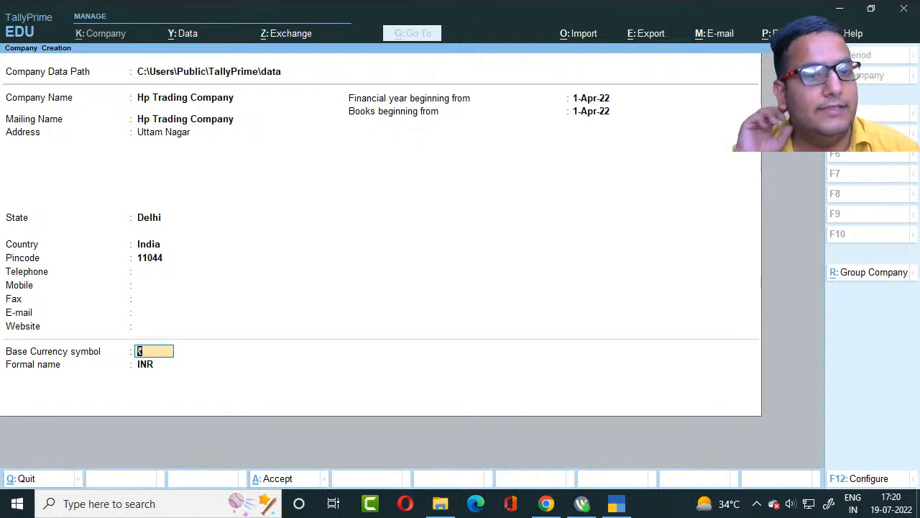
- Keep ₹ and INR as the base currency symbol and formal name, and accept the company creation
{"action": "key", "text": "Return"}
{"action": "key", "text": "Return"}
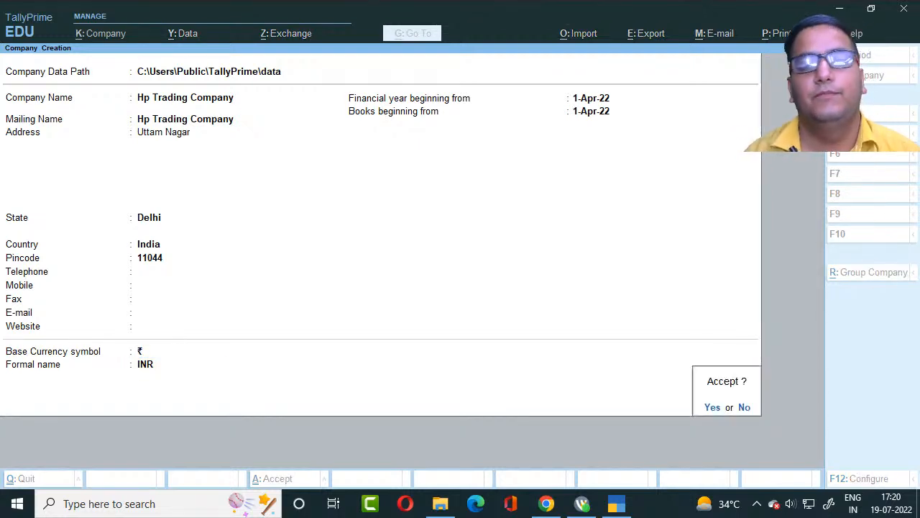
{"action": "key", "text": "Return"}
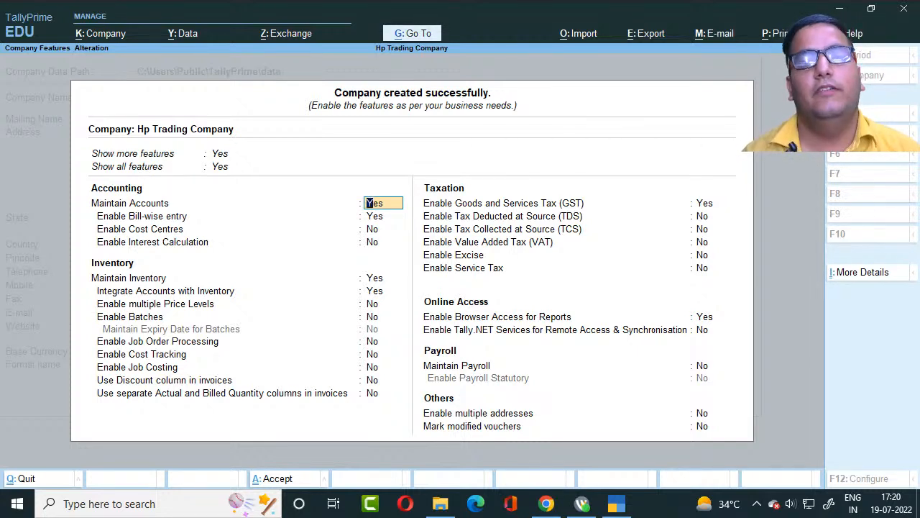
- Review the accounting and inventory features of Hp Trading Company and save the feature settings with their default values
{"action": "key", "text": "Down"}
{"action": "key", "text": "Down"}
{"action": "key", "text": "Down"}
{"action": "key", "text": "Down"}
{"action": "key", "text": "Down"}
{"action": "key", "text": "Down"}
{"action": "key", "text": "Down"}
{"action": "key", "text": "Down"}
{"action": "key", "text": "Down"}
{"action": "key", "text": "Down"}
{"action": "key", "text": "Down"}
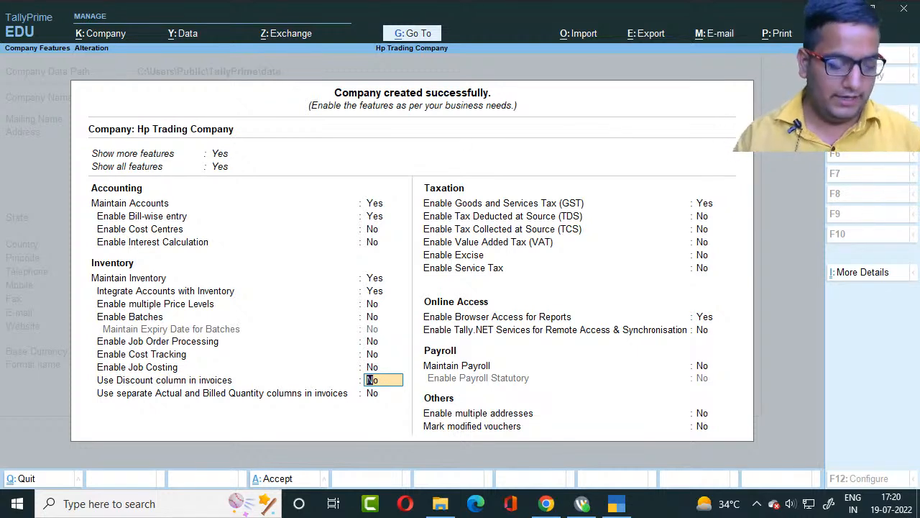
{"action": "key", "text": "ctrl"}
{"action": "key", "text": "ctrl+a"}
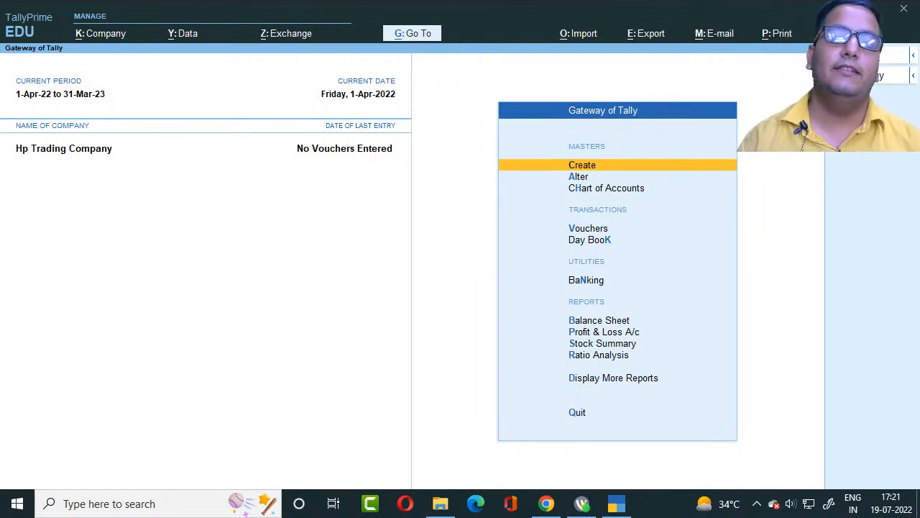
- Examine the masters, transactions, utilities and reports entries of the Gateway of Tally
{"action": "key", "text": "Down"}
{"action": "key", "text": "Up"}
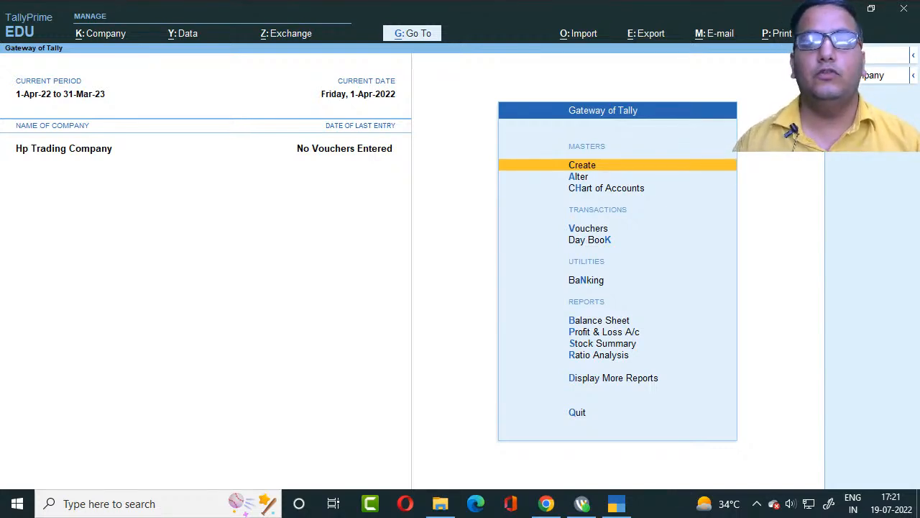
{"action": "key", "text": "Up"}
{"action": "key", "text": "Down"}
{"action": "key", "text": "Down"}
{"action": "key", "text": "Down"}
{"action": "key", "text": "Down"}
{"action": "key", "text": "Down"}
{"action": "key", "text": "Down"}
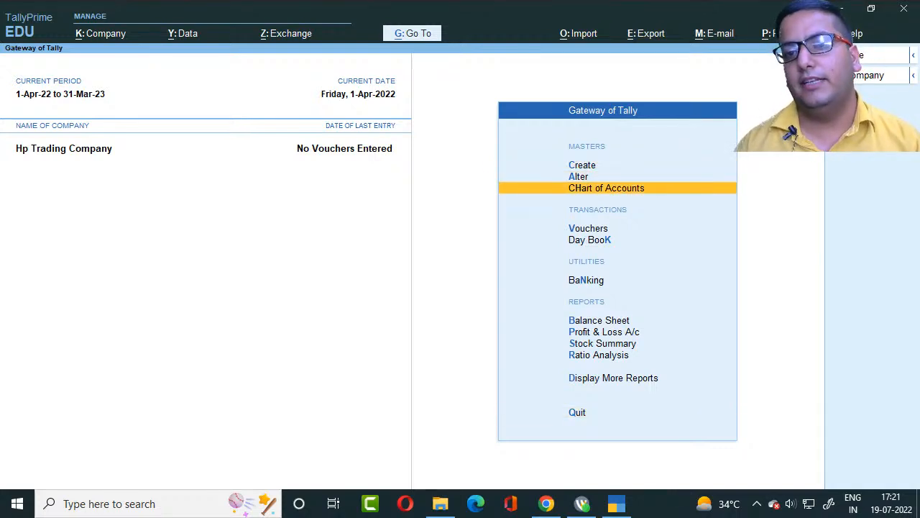
{"action": "key", "text": "Down"}
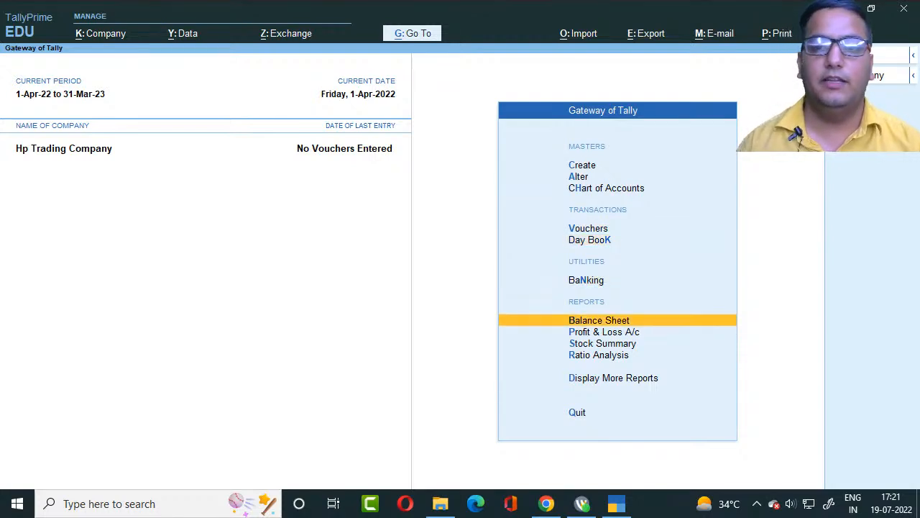
{"action": "key", "text": "Up"}
{"action": "key", "text": "Up"}
{"action": "key", "text": "Up"}
{"action": "key", "text": "Up"}
{"action": "key", "text": "Up"}
{"action": "key", "text": "Up"}
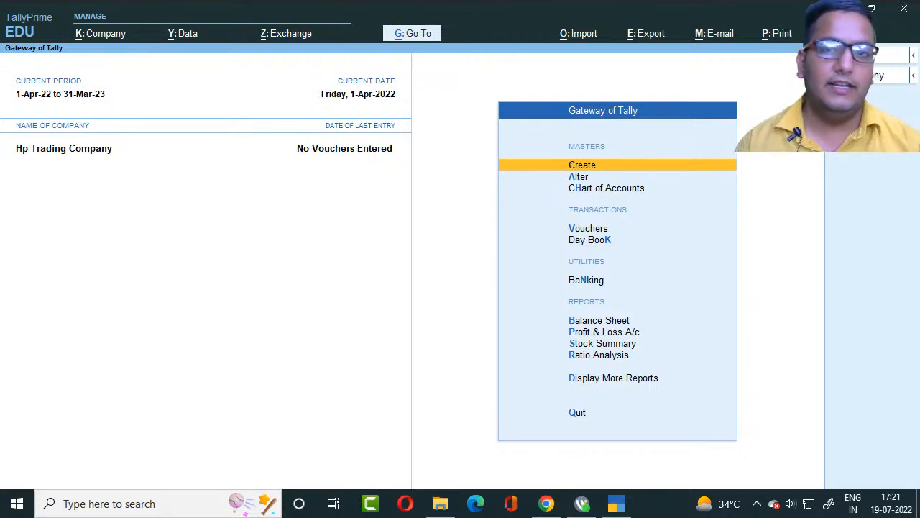
{"action": "key", "text": "Down"}
{"action": "key", "text": "Down"}
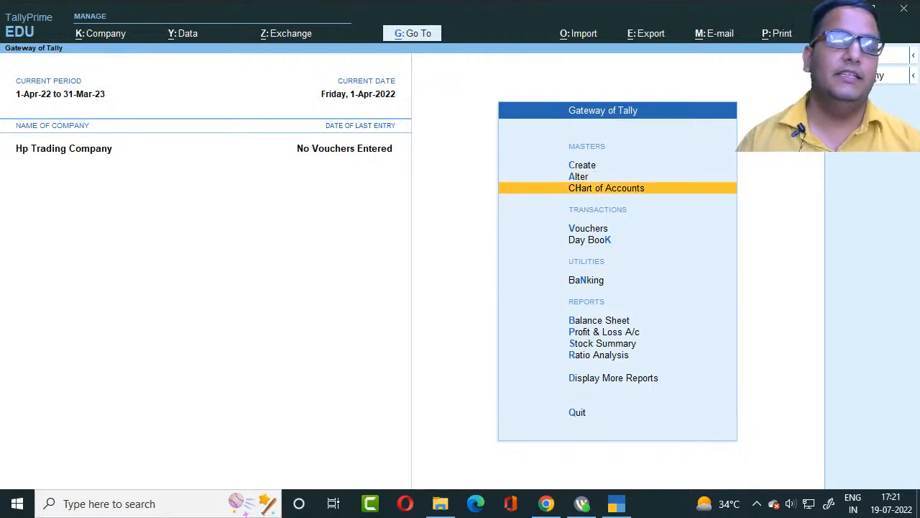
{"action": "key", "text": "Down"}
{"action": "key", "text": "Down"}
{"action": "key", "text": "Down"}
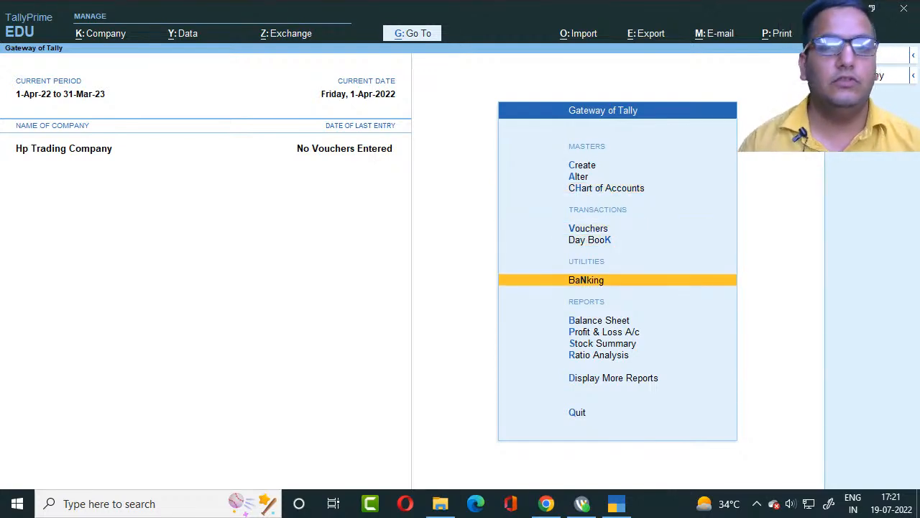
{"action": "key", "text": "Down"}
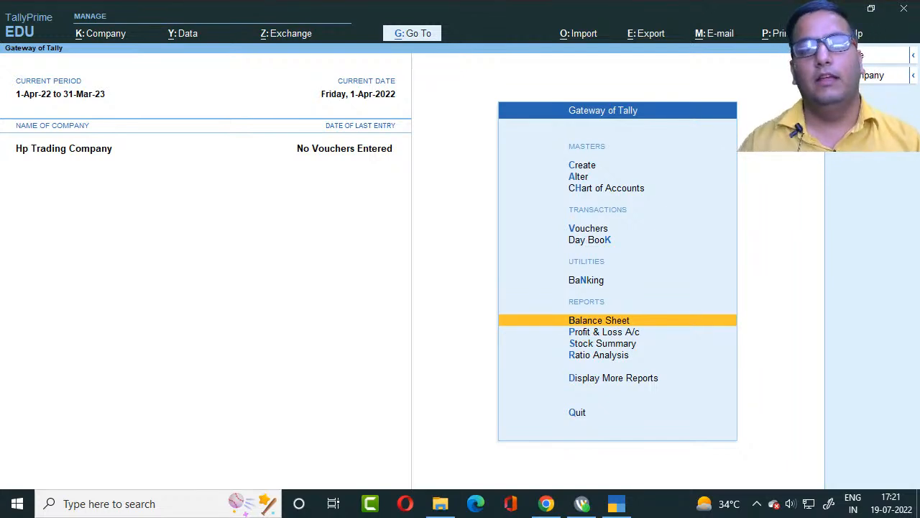
{"action": "key", "text": "Up"}
{"action": "key", "text": "Up"}
{"action": "key", "text": "Up"}
{"action": "key", "text": "Up"}
{"action": "key", "text": "Up"}
{"action": "key", "text": "Down"}
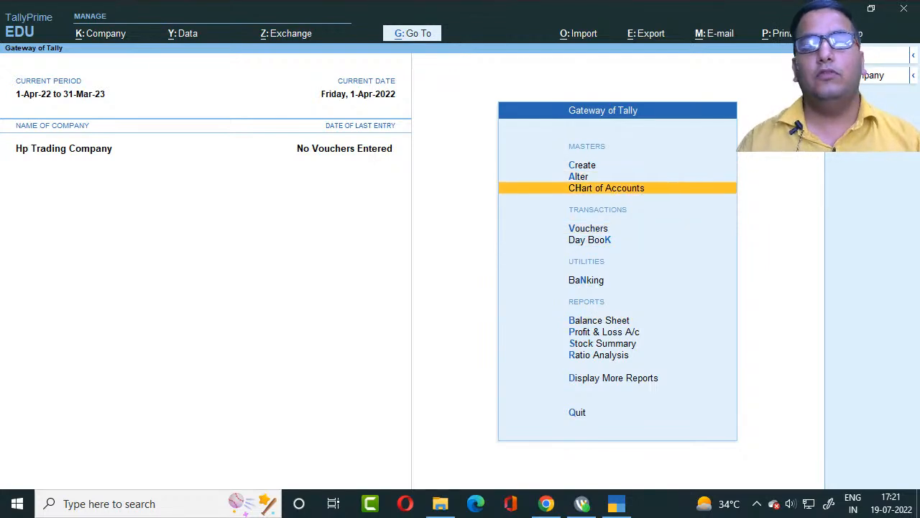
{"action": "key", "text": "Down"}
{"action": "key", "text": "Down"}
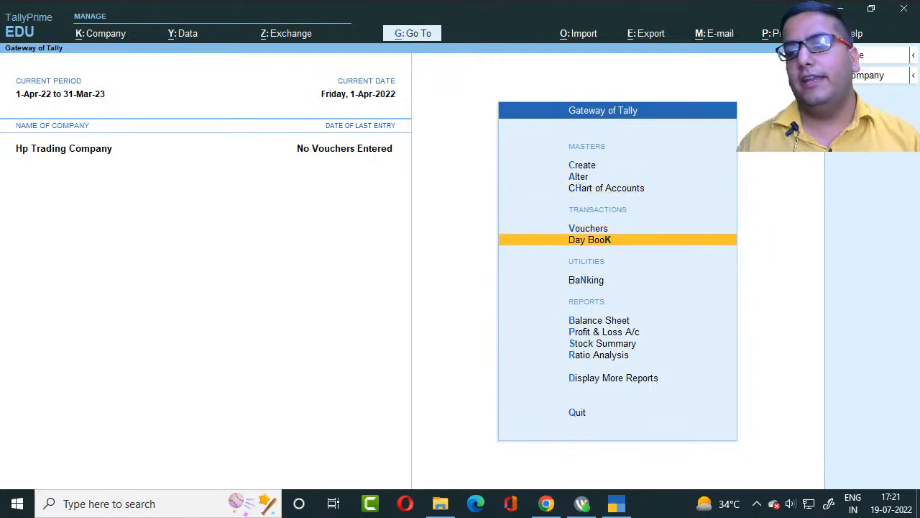
{"action": "key", "text": "Up"}
{"action": "key", "text": "Up"}
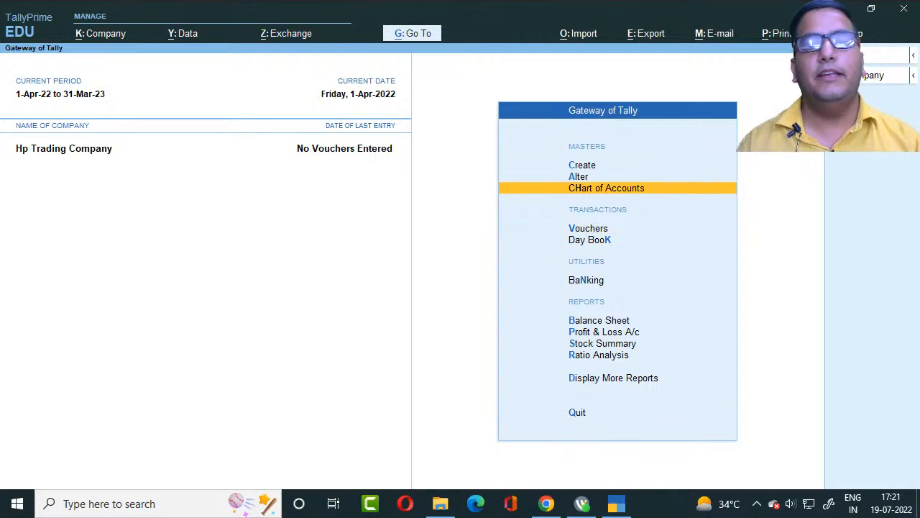
{"action": "key", "text": "Up"}
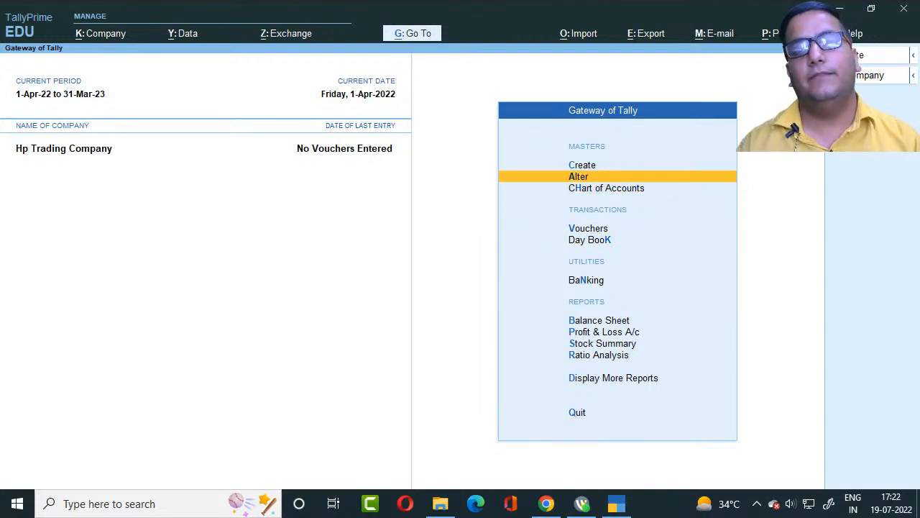
{"action": "key", "text": "Up"}
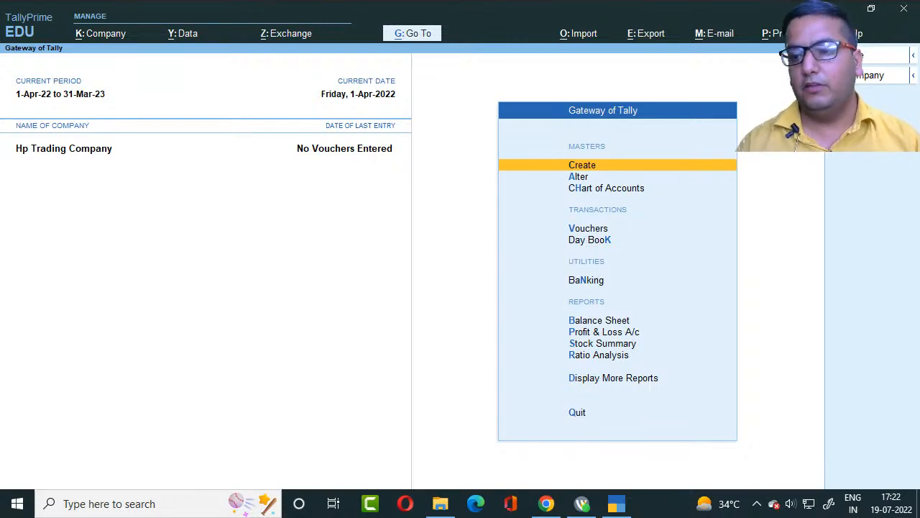
{"action": "key", "text": "alt+Tab"}
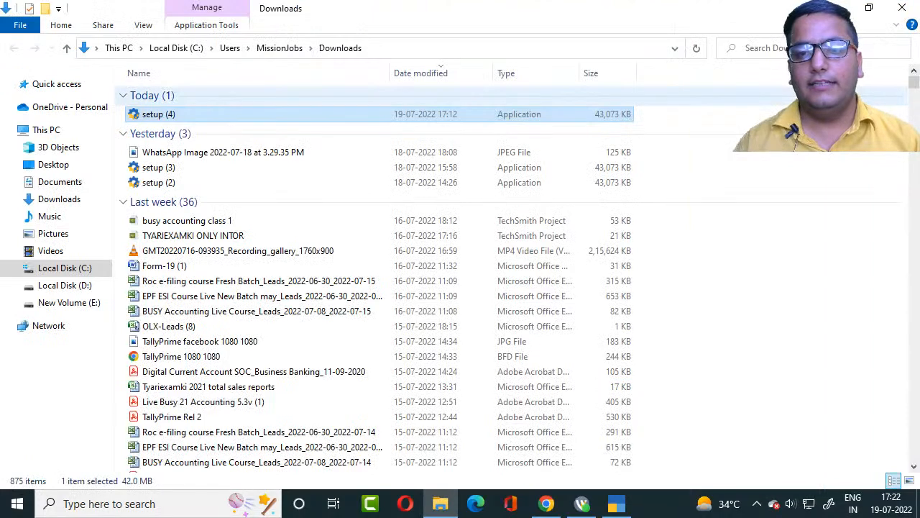
{"action": "key", "text": "alt+Tab"}
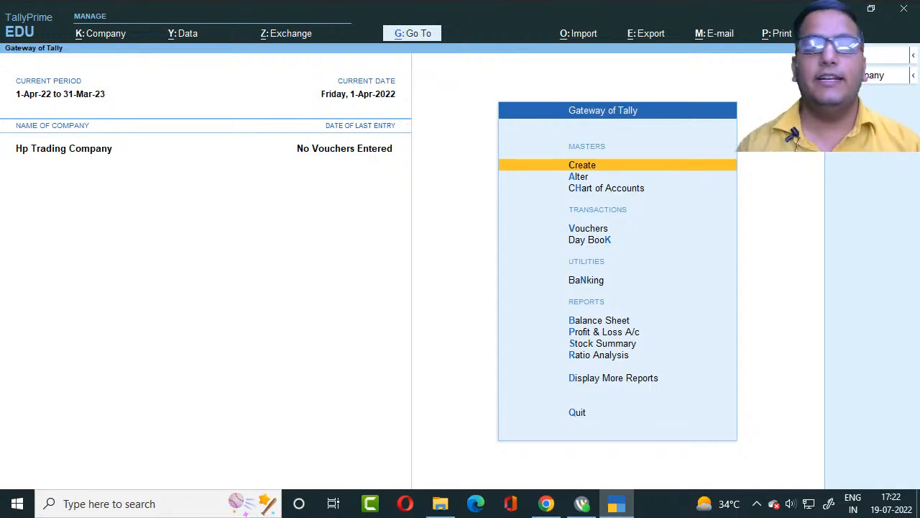
- Open the list of accounting groups in the master alteration of Hp Trading Company
{"action": "key", "text": "Down"}
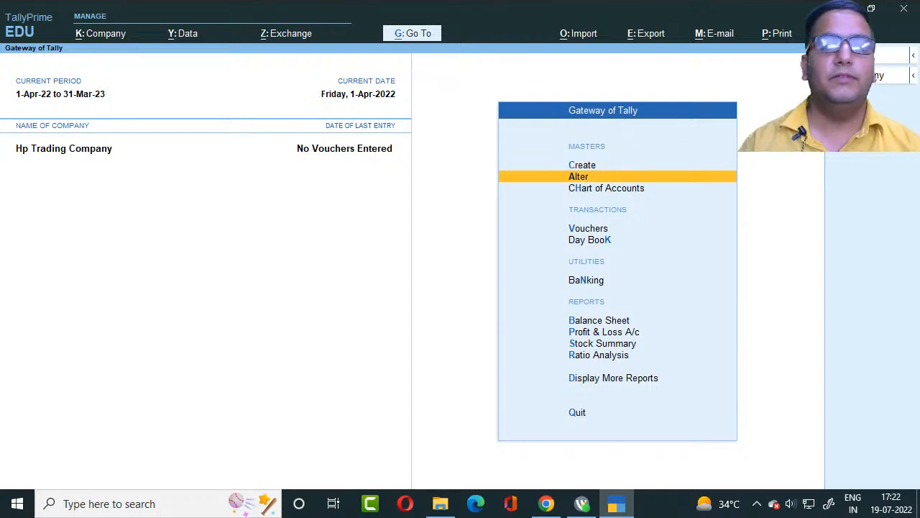
{"action": "key", "text": "Up"}
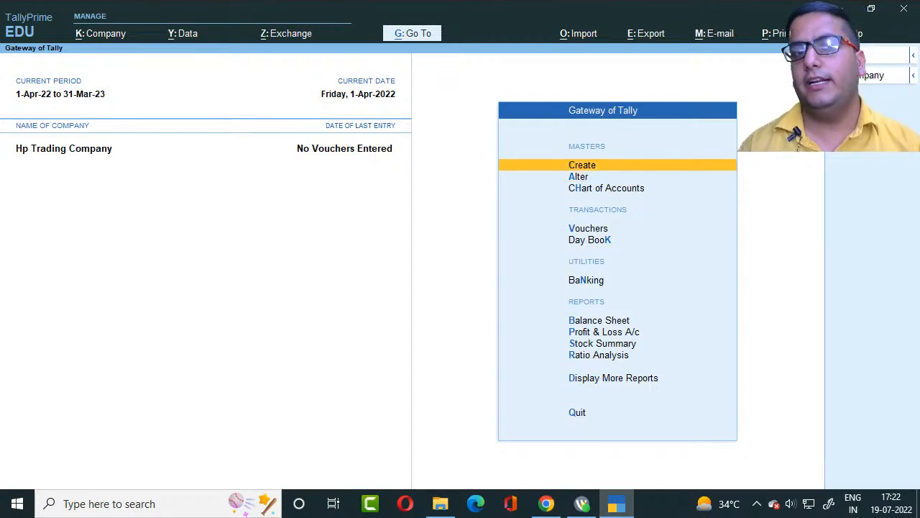
{"action": "key", "text": "Down"}
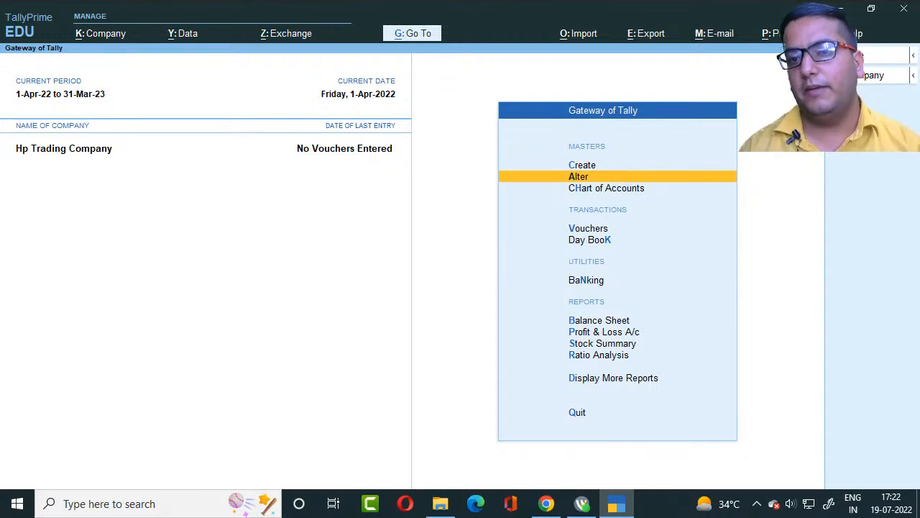
{"action": "key", "text": "Return"}
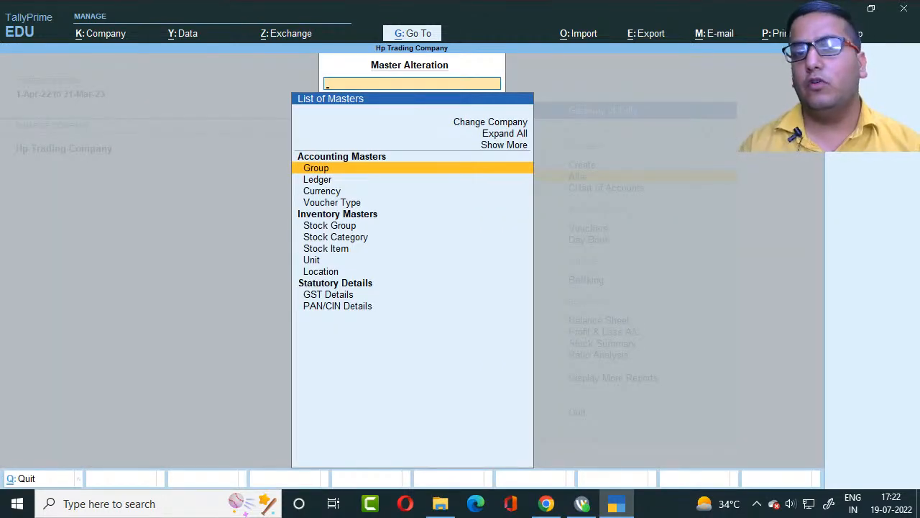
{"action": "key", "text": "Return"}
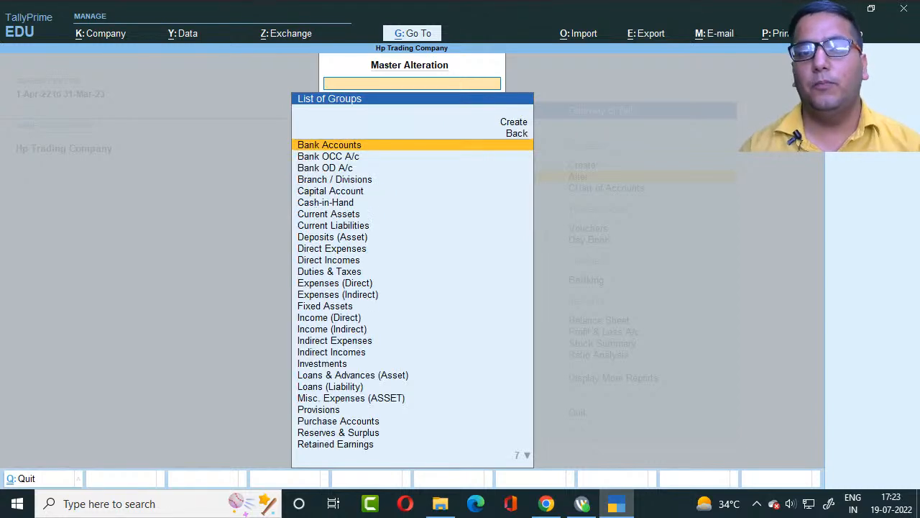
- Look through the whole list of groups, from Bank Accounts to Unsecured Loans
{"action": "key", "text": "Down"}
{"action": "key", "text": "Down"}
{"action": "key", "text": "Down"}
{"action": "key", "text": "Down"}
{"action": "key", "text": "Down"}
{"action": "key", "text": "Down"}
{"action": "key", "text": "Down"}
{"action": "key", "text": "Down"}
{"action": "key", "text": "Down"}
{"action": "key", "text": "Down"}
{"action": "key", "text": "Down"}
{"action": "key", "text": "Down"}
{"action": "key", "text": "Down"}
{"action": "key", "text": "Down"}
{"action": "key", "text": "Down"}
{"action": "key", "text": "Down"}
{"action": "key", "text": "Down"}
{"action": "key", "text": "Down"}
{"action": "key", "text": "Down"}
{"action": "key", "text": "Down"}
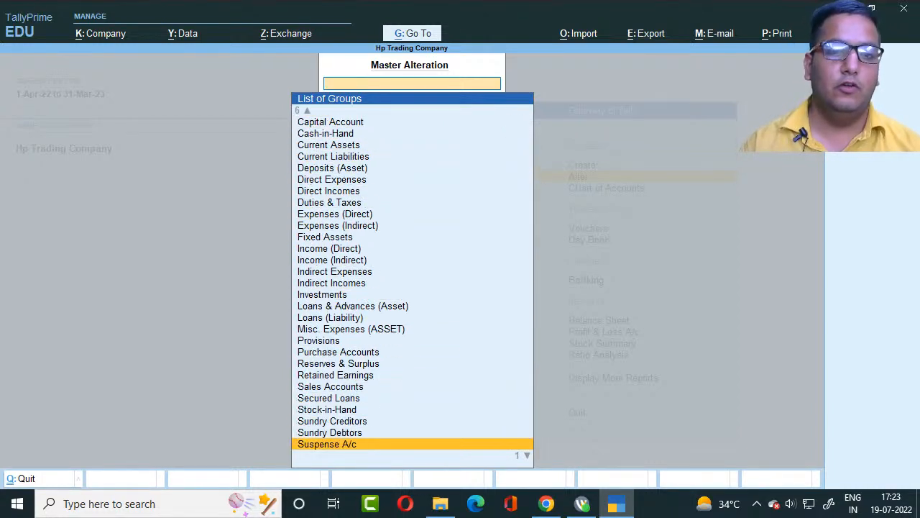
{"action": "key", "text": "Down"}
{"action": "key", "text": "Up"}
{"action": "key", "text": "Up"}
{"action": "key", "text": "Up"}
{"action": "key", "text": "Up"}
{"action": "key", "text": "Up"}
{"action": "key", "text": "Up"}
{"action": "key", "text": "Up"}
{"action": "key", "text": "Up"}
{"action": "key", "text": "Up"}
{"action": "key", "text": "Up"}
{"action": "key", "text": "Up"}
{"action": "key", "text": "Up"}
{"action": "key", "text": "Up"}
{"action": "key", "text": "Up"}
{"action": "key", "text": "Up"}
{"action": "key", "text": "Up"}
{"action": "key", "text": "Up"}
{"action": "key", "text": "Up"}
{"action": "key", "text": "Up"}
{"action": "key", "text": "Up"}
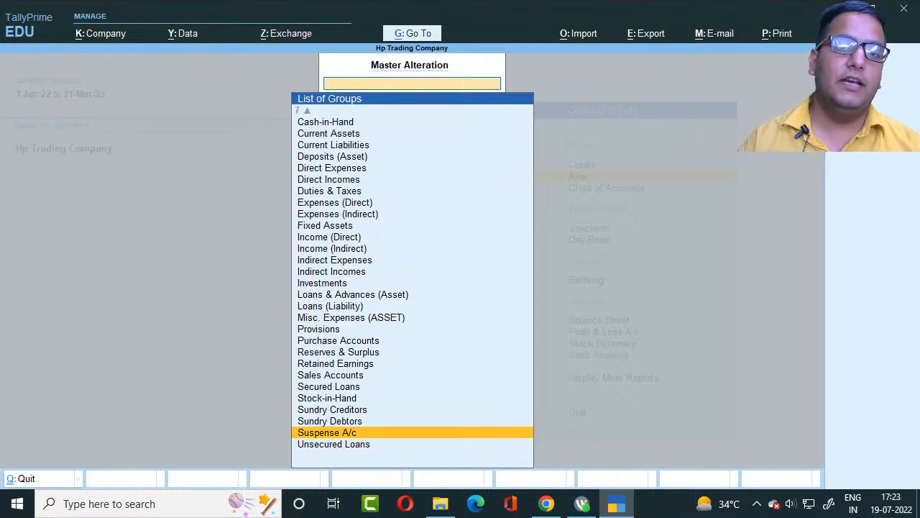
{"action": "key", "text": "Down"}
{"action": "key", "text": "Down"}
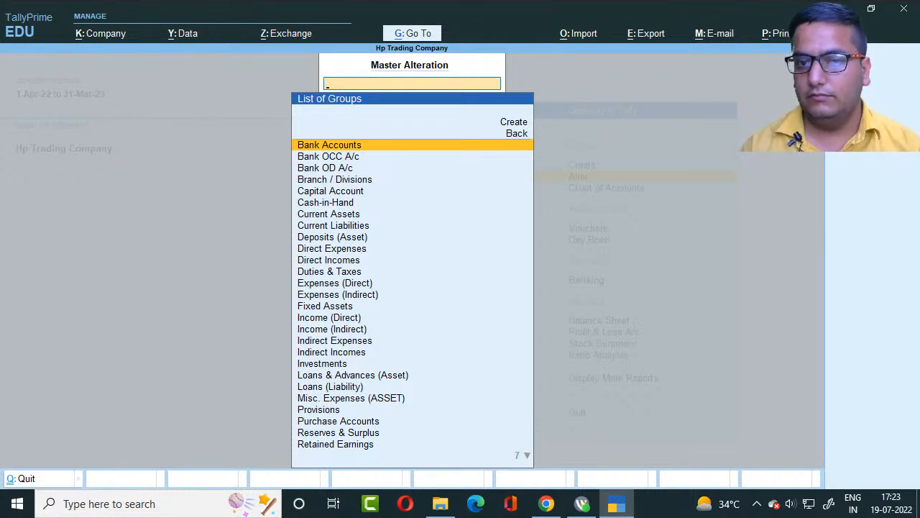
{"action": "key", "text": "Up"}
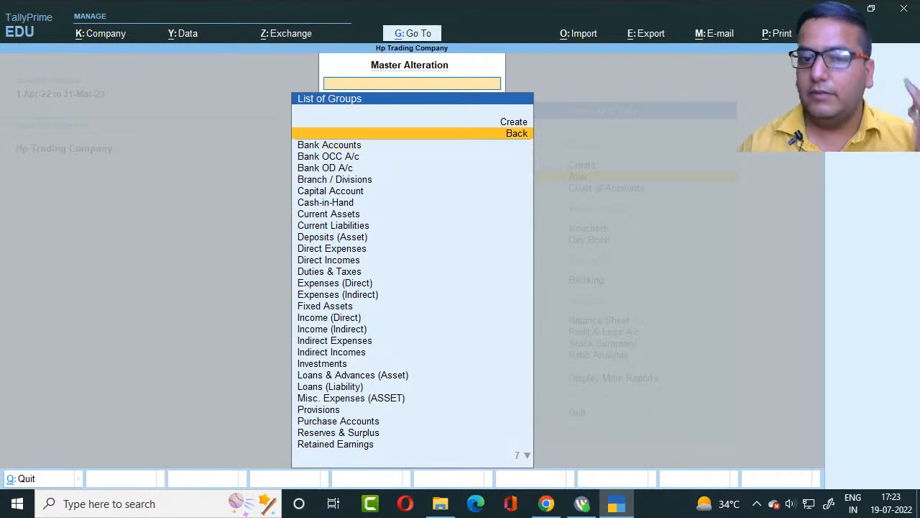
{"action": "key", "text": "Down"}
{"action": "key", "text": "Down"}
{"action": "key", "text": "Down"}
{"action": "key", "text": "Down"}
{"action": "key", "text": "Down"}
{"action": "key", "text": "Down"}
{"action": "key", "text": "Down"}
{"action": "key", "text": "Down"}
{"action": "key", "text": "Down"}
{"action": "key", "text": "Down"}
{"action": "key", "text": "Down"}
{"action": "key", "text": "Down"}
{"action": "key", "text": "Down"}
{"action": "key", "text": "Down"}
{"action": "key", "text": "Down"}
{"action": "key", "text": "Down"}
{"action": "key", "text": "Down"}
{"action": "key", "text": "Down"}
{"action": "key", "text": "Down"}
{"action": "key", "text": "Down"}
{"action": "key", "text": "Down"}
{"action": "key", "text": "Down"}
{"action": "key", "text": "Down"}
{"action": "key", "text": "Down"}
{"action": "key", "text": "Down"}
{"action": "key", "text": "Down"}
{"action": "key", "text": "Down"}
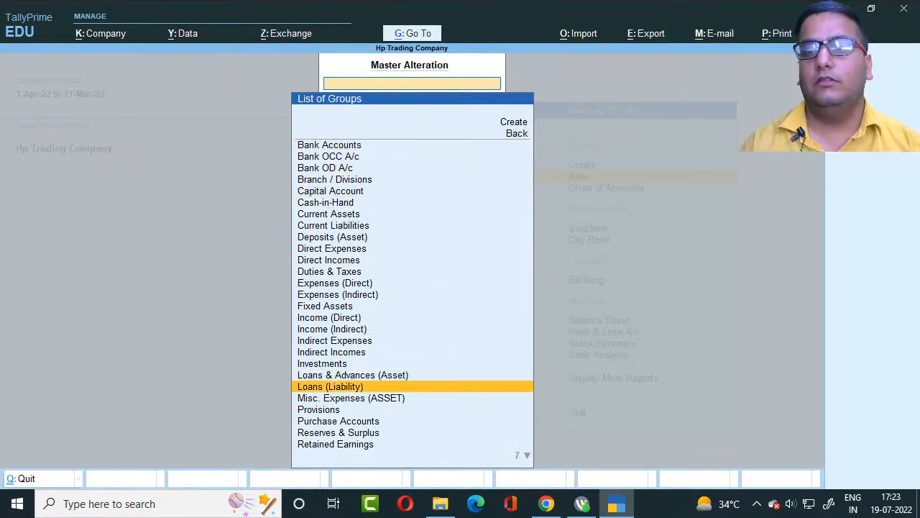
{"action": "key", "text": "Up"}
{"action": "key", "text": "Up"}
{"action": "key", "text": "Up"}
{"action": "key", "text": "Up"}
{"action": "key", "text": "Up"}
{"action": "key", "text": "Up"}
{"action": "key", "text": "Up"}
{"action": "key", "text": "Up"}
{"action": "key", "text": "Up"}
{"action": "key", "text": "Up"}
{"action": "key", "text": "Up"}
{"action": "key", "text": "Up"}
{"action": "key", "text": "Up"}
{"action": "key", "text": "Up"}
{"action": "key", "text": "Up"}
{"action": "key", "text": "Up"}
{"action": "key", "text": "Up"}
{"action": "key", "text": "Up"}
{"action": "key", "text": "Up"}
{"action": "key", "text": "Up"}
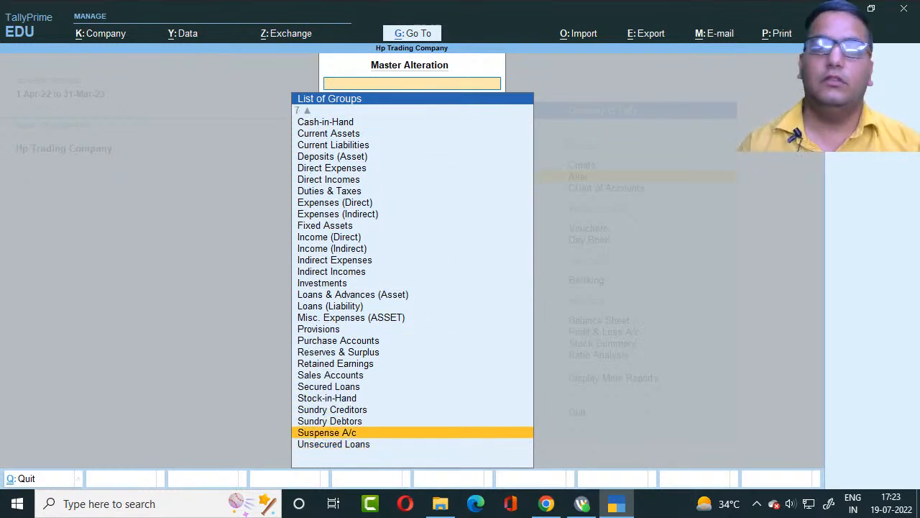
{"action": "key", "text": "Down"}
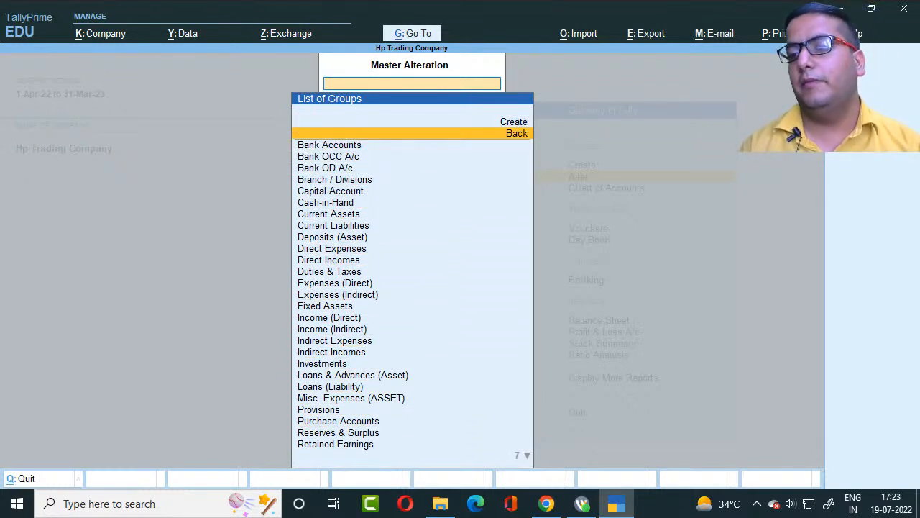
- Examine the Bank Accounts, Bank OCC A/c, Bank OD A/c, Branch / Divisions, Capital Account and Cash-in-Hand groups one by one
{"action": "key", "text": "Down"}
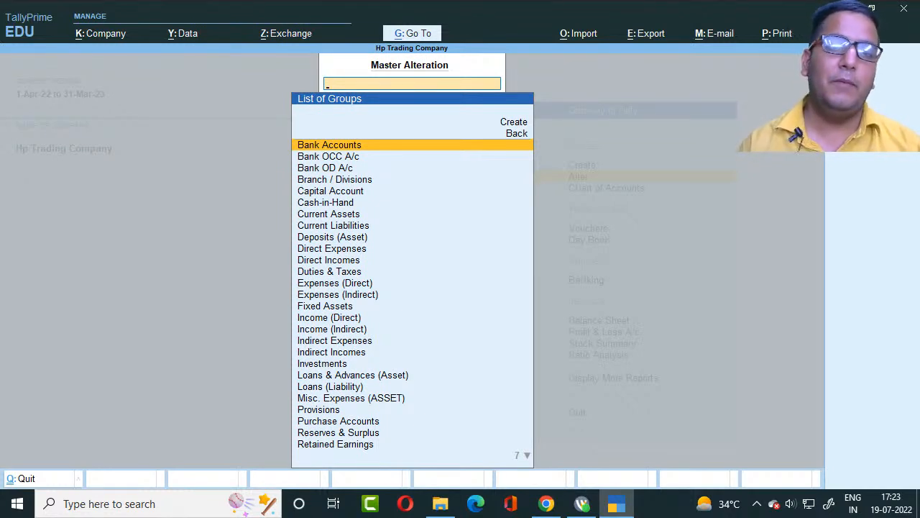
{"action": "key", "text": "Down"}
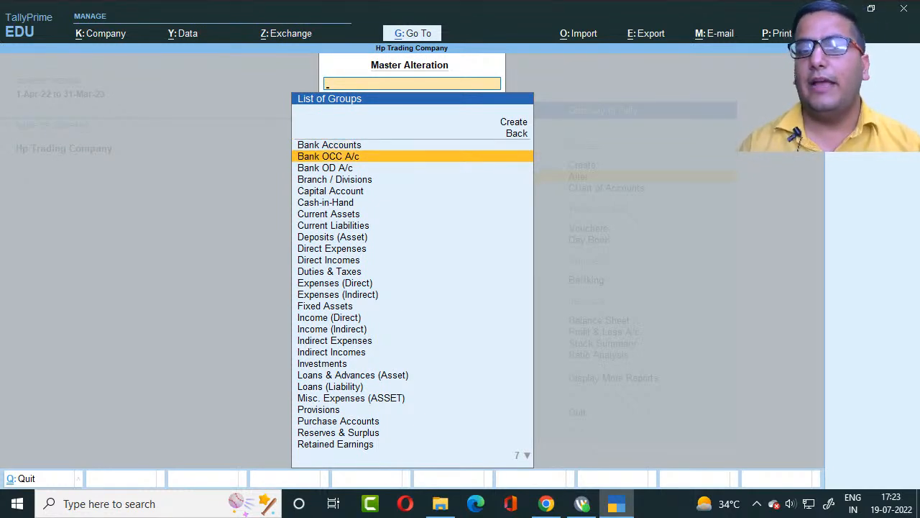
{"action": "key", "text": "Down"}
{"action": "key", "text": "Up"}
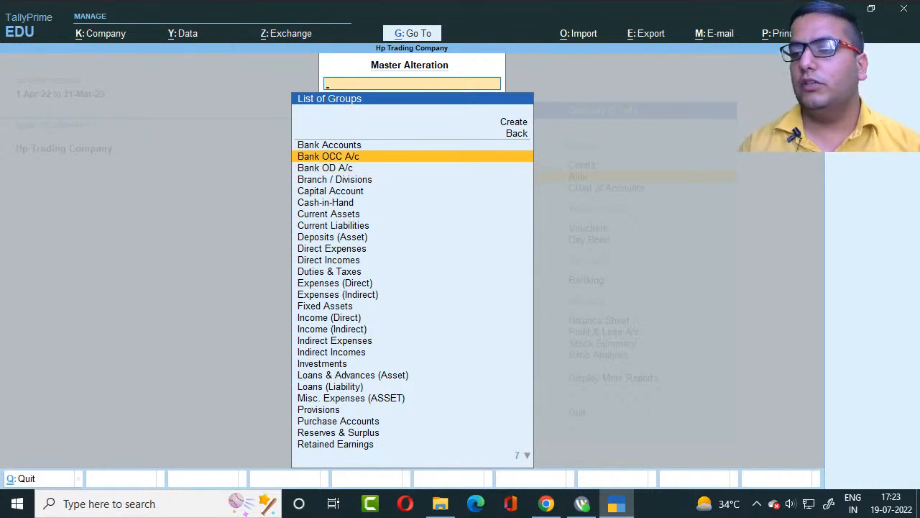
{"action": "key", "text": "Down"}
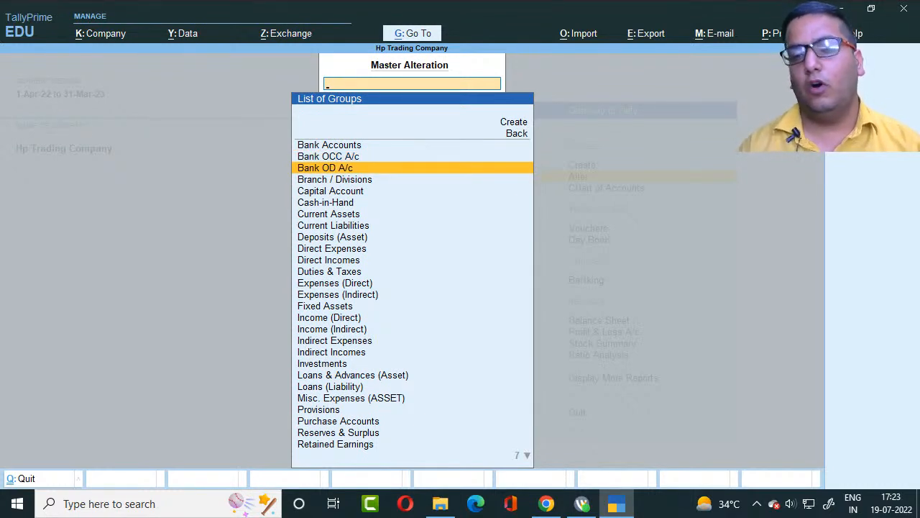
{"action": "key", "text": "Up"}
{"action": "key", "text": "Down"}
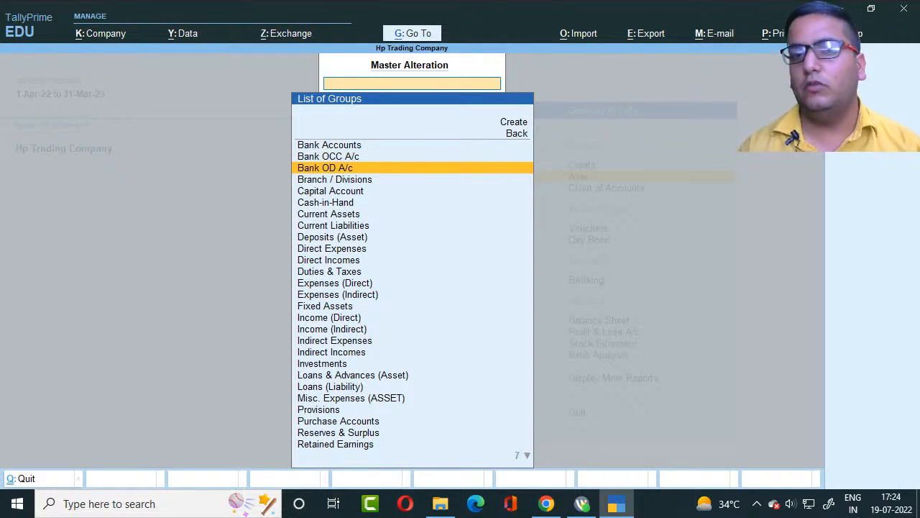
{"action": "key", "text": "Down"}
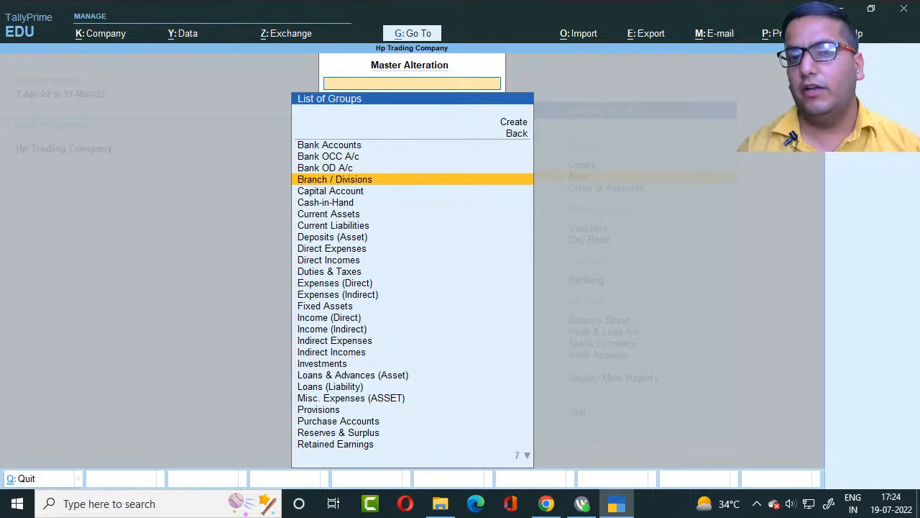
{"action": "key", "text": "Down"}
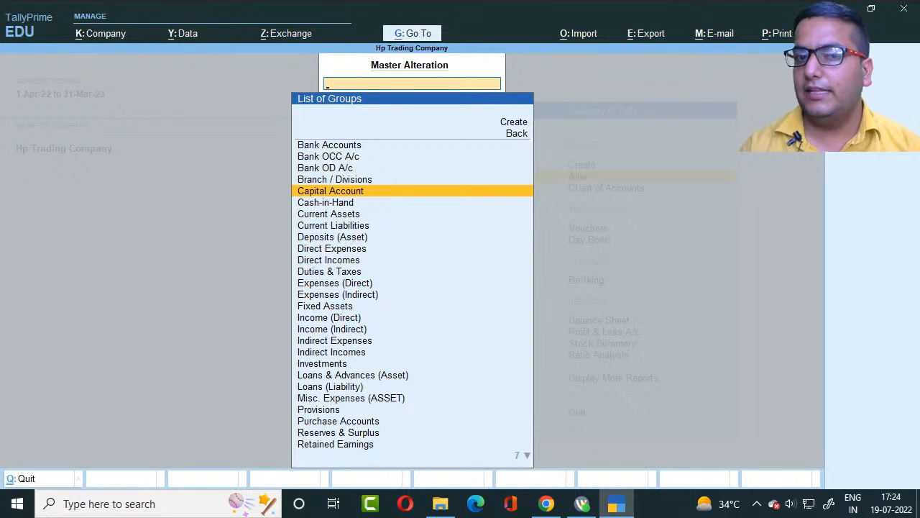
{"action": "key", "text": "Down"}
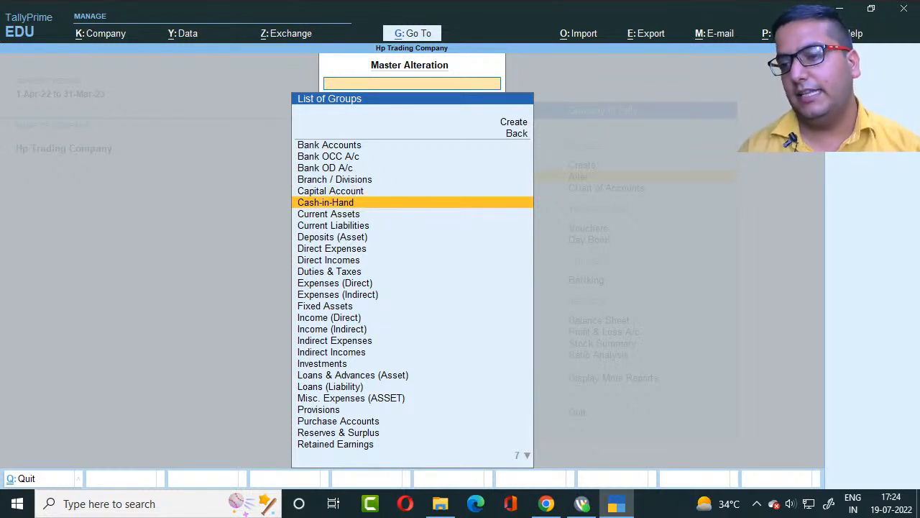
- Examine the Current Assets, Current Liabilities, Deposits (Asset), Direct Expenses, Direct Incomes and Duties & Taxes groups
{"action": "key", "text": "Down"}
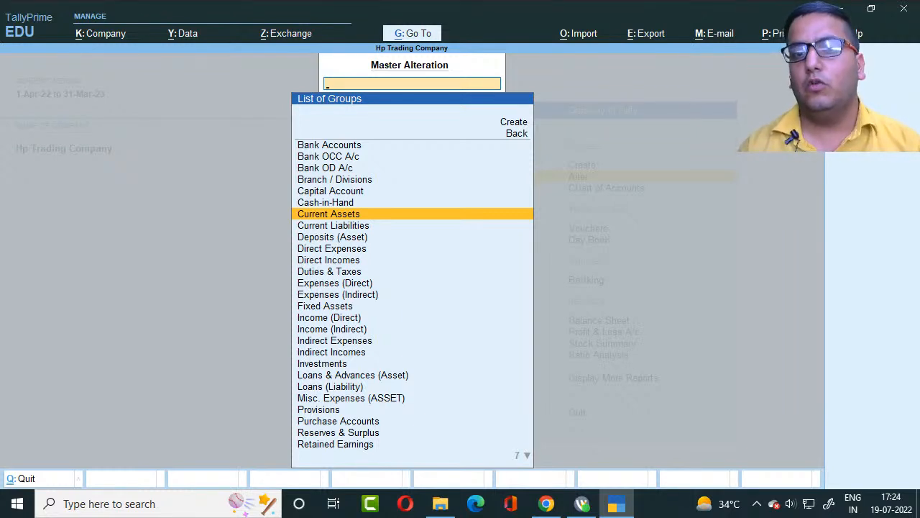
{"action": "key", "text": "Down"}
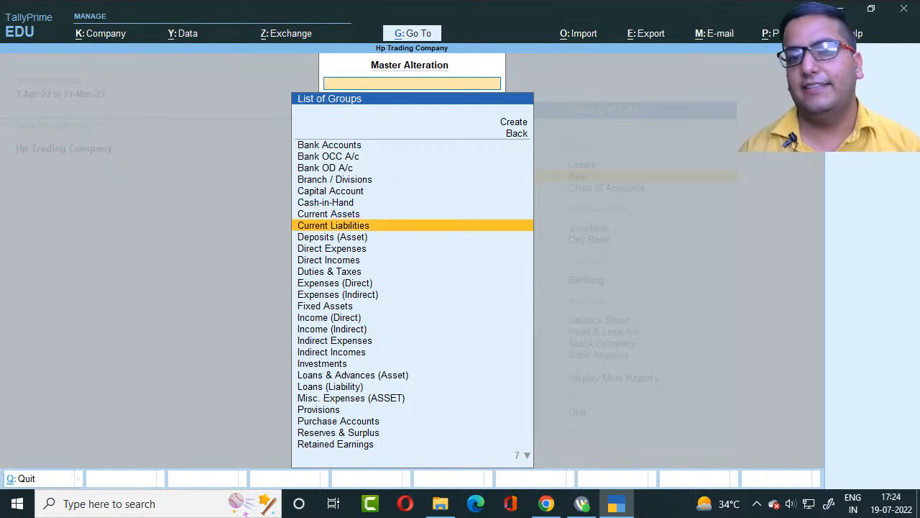
{"action": "key", "text": "Up"}
{"action": "key", "text": "Down"}
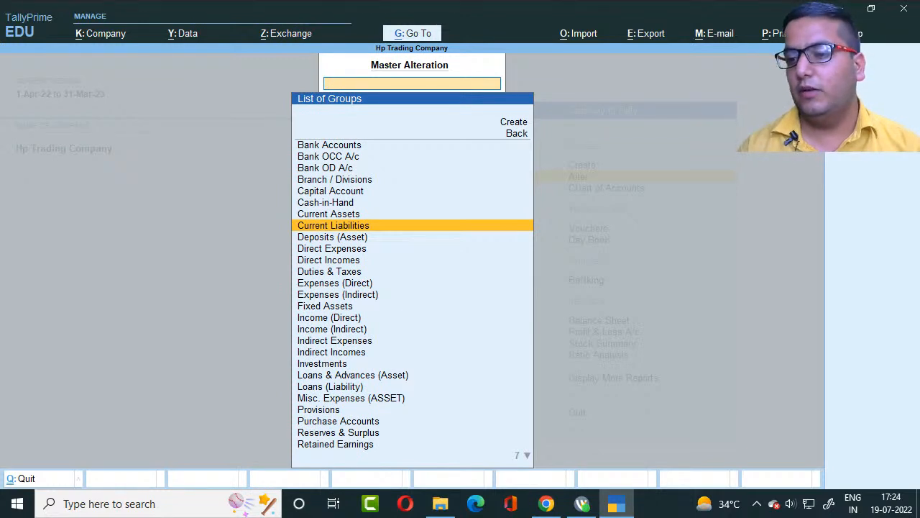
{"action": "key", "text": "Down"}
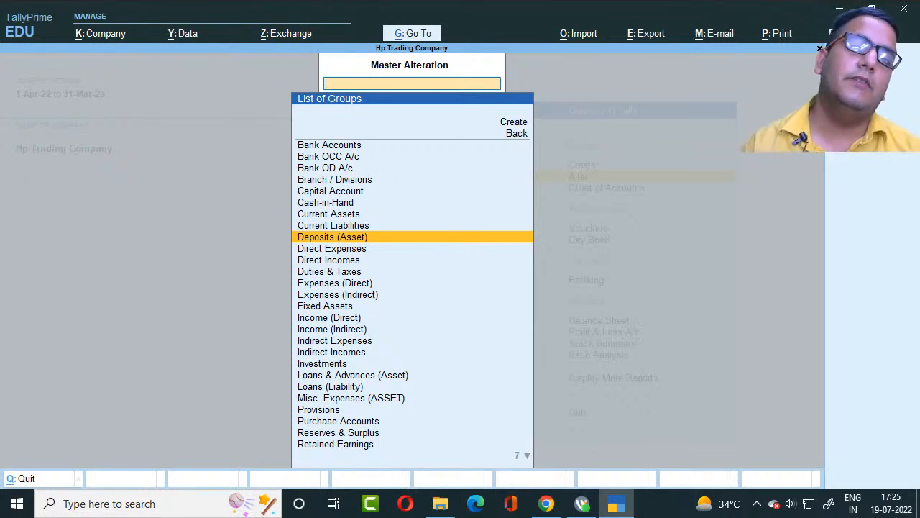
{"action": "key", "text": "Down"}
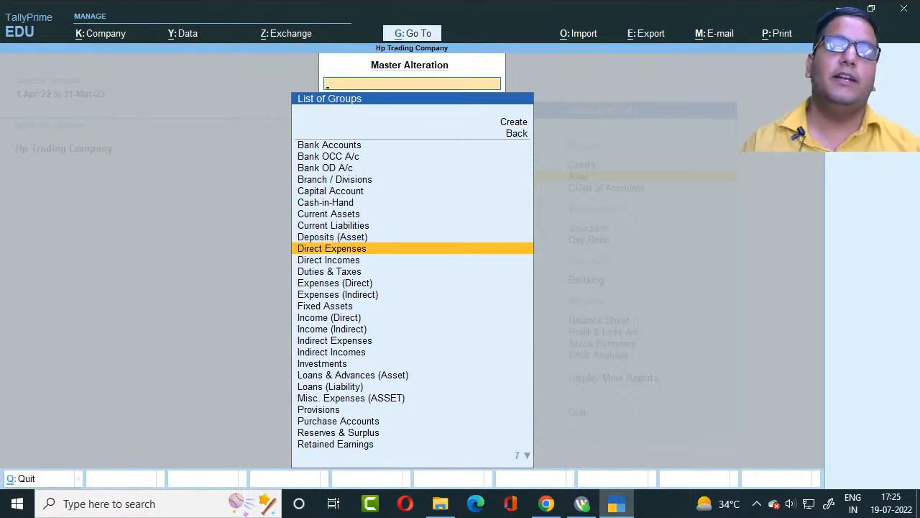
{"action": "key", "text": "Down"}
{"action": "key", "text": "Up"}
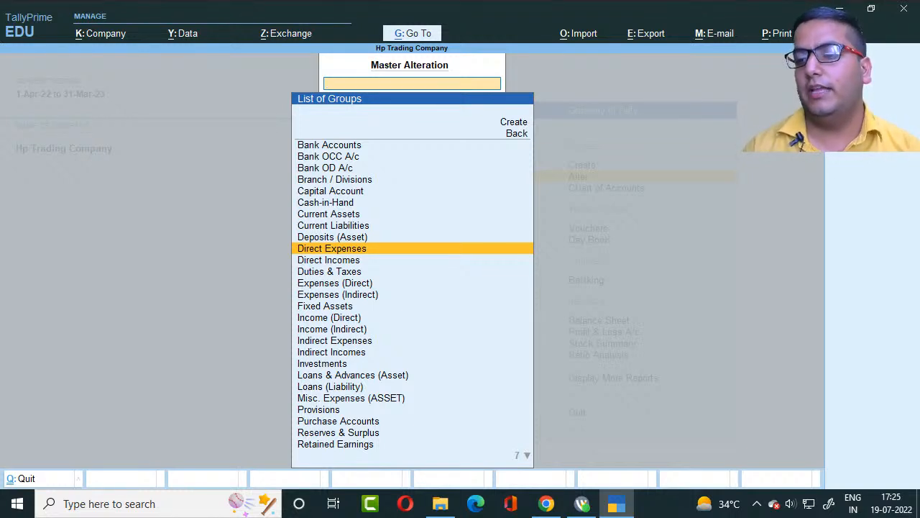
{"action": "key", "text": "Down"}
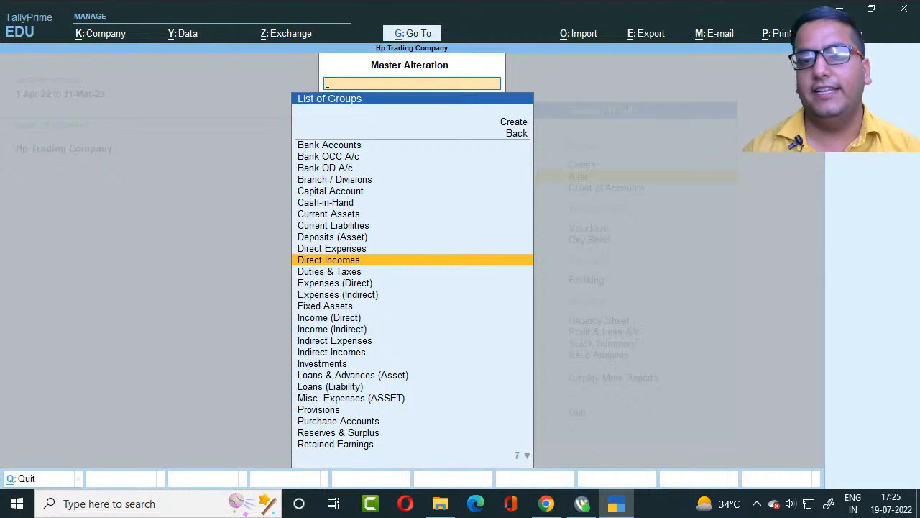
{"action": "key", "text": "Down"}
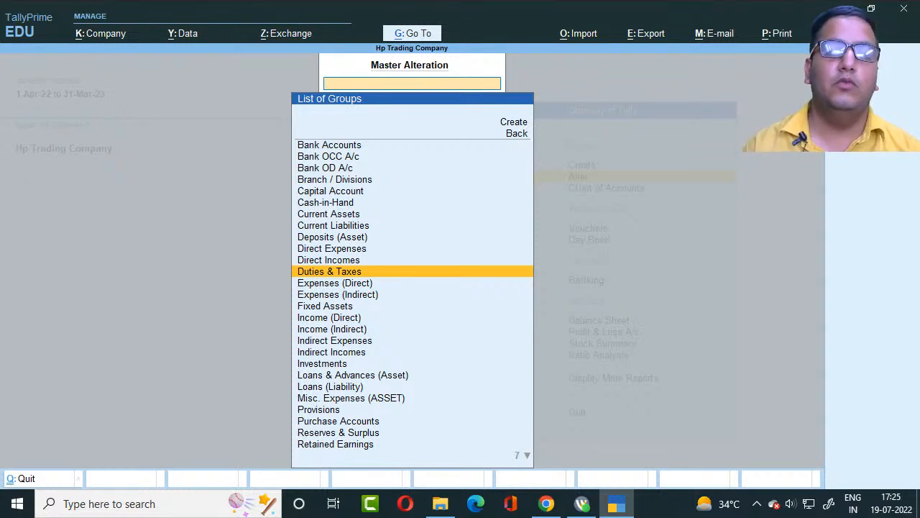
- Examine the Expenses (Direct), Expenses (Indirect), Fixed Assets, Income (Direct) and Income (Indirect) groups
{"action": "key", "text": "Down"}
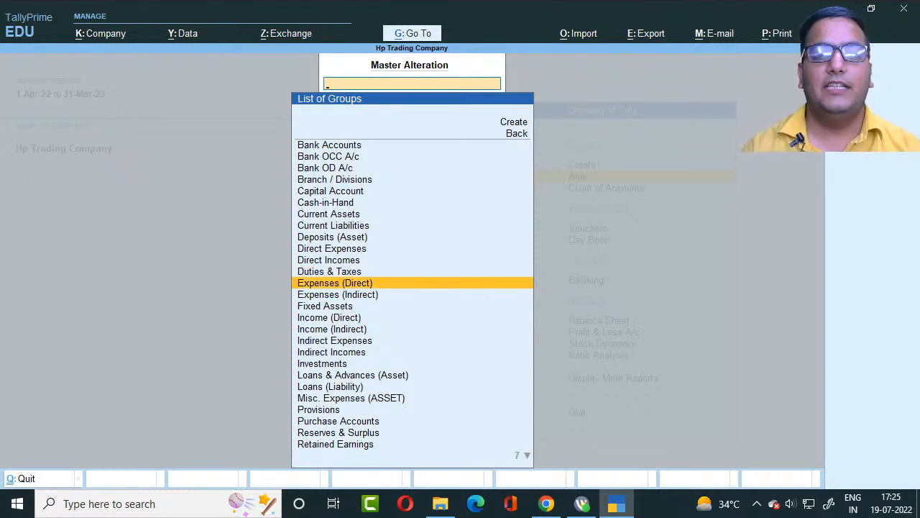
{"action": "key", "text": "Down"}
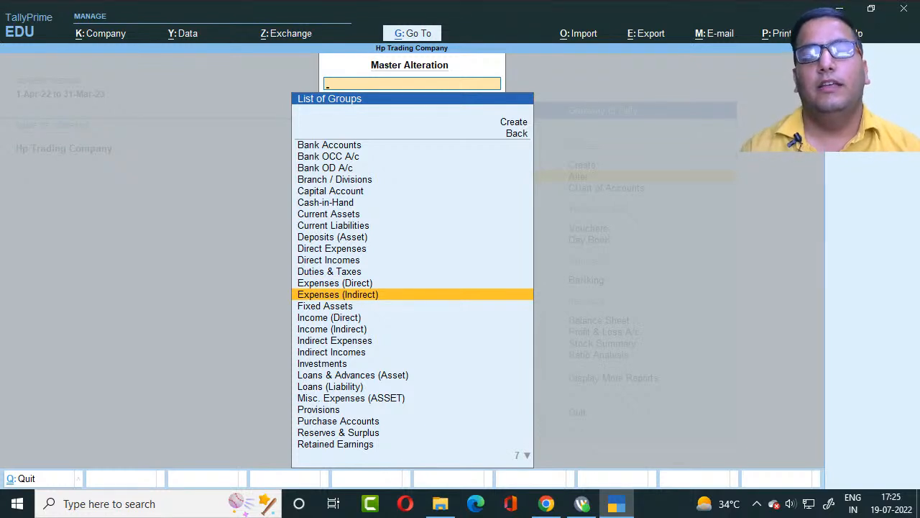
{"action": "key", "text": "Up"}
{"action": "key", "text": "Down"}
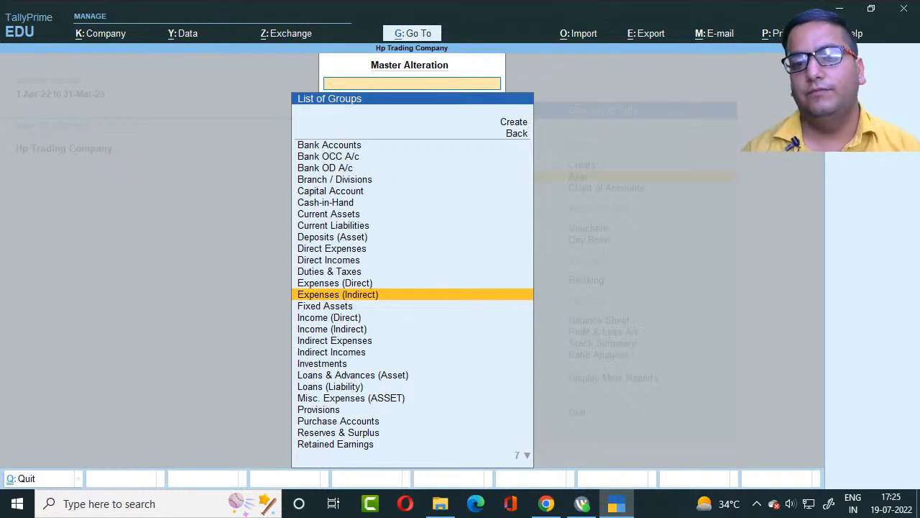
{"action": "key", "text": "Down"}
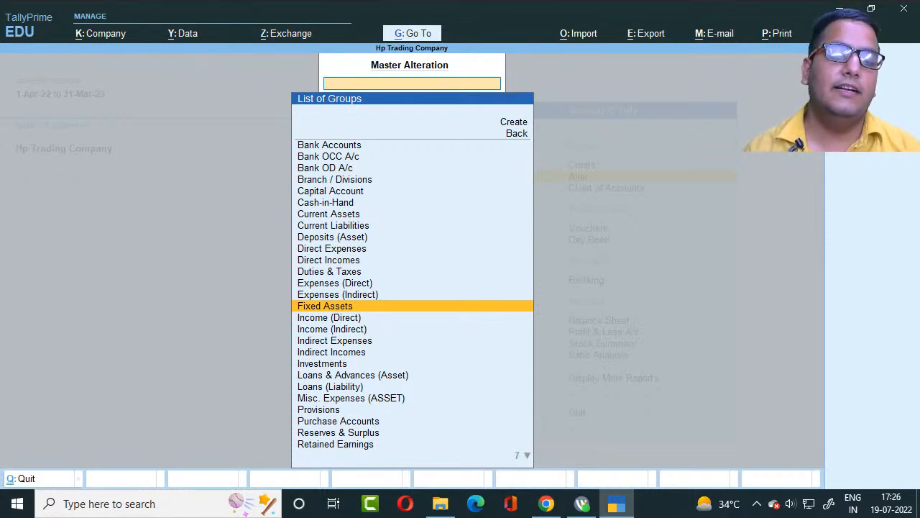
{"action": "key", "text": "Down"}
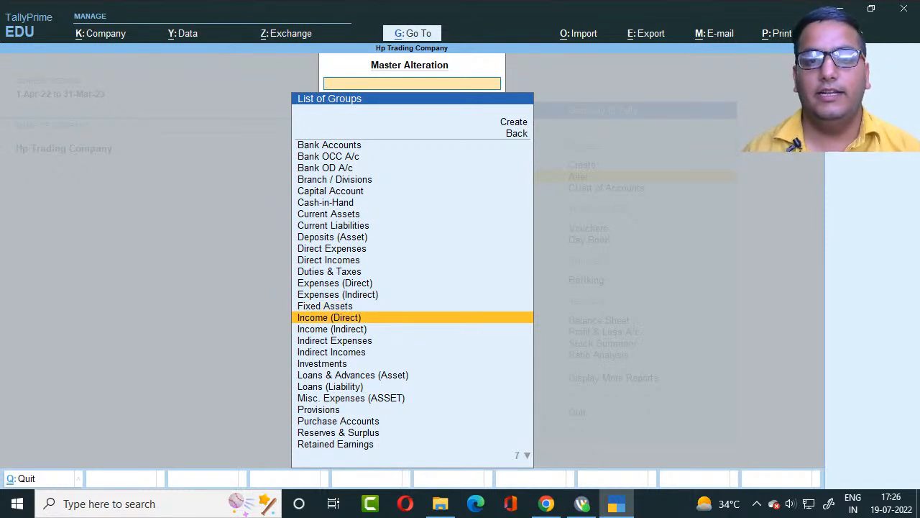
{"action": "key", "text": "Down"}
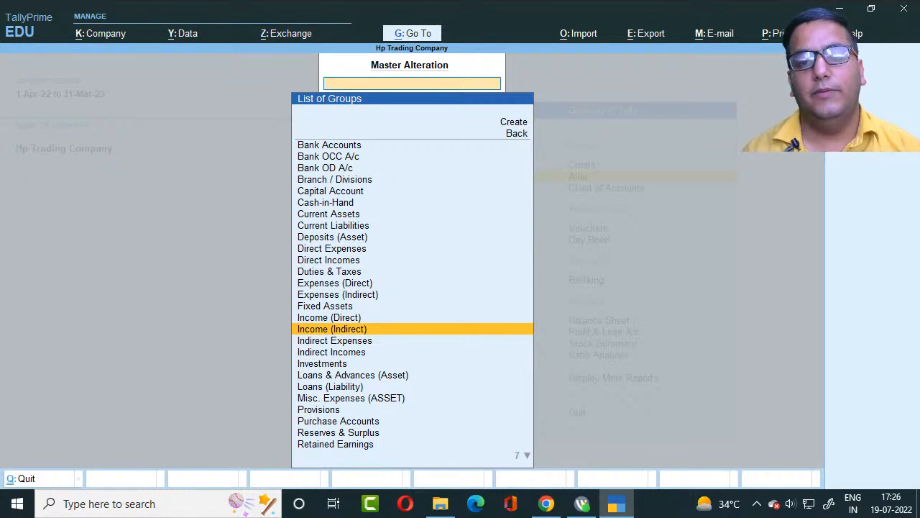
{"action": "key", "text": "Up"}
{"action": "key", "text": "Down"}
{"action": "key", "text": "Down"}
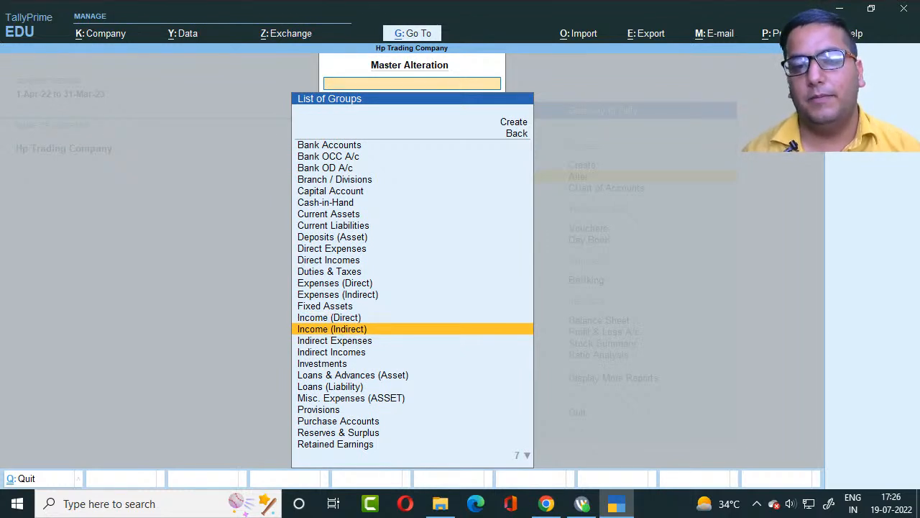
- Examine the Indirect Expenses, Indirect Incomes, Investments, Loans & Advances (Asset), Loans (Liability), Misc. Expenses (ASSET) and Provisions groups
{"action": "key", "text": "Up"}
{"action": "key", "text": "Down"}
{"action": "key", "text": "Down"}
{"action": "key", "text": "Down"}
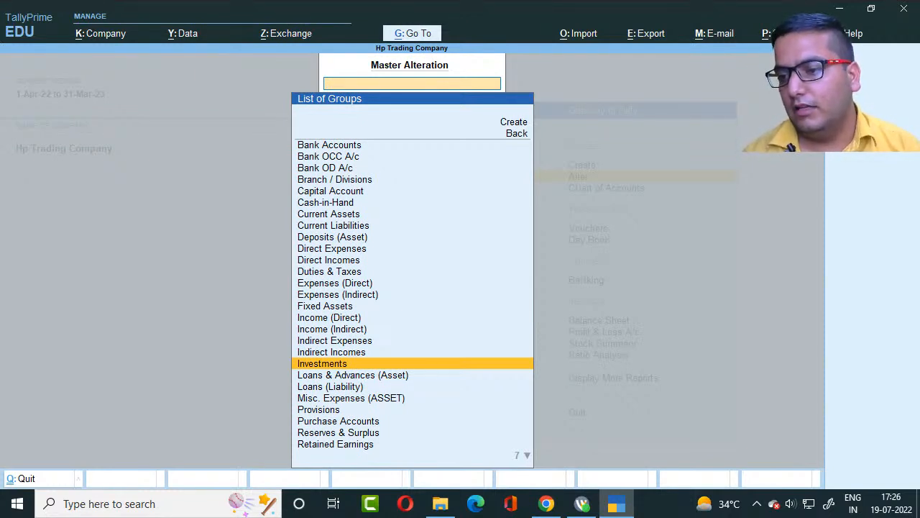
{"action": "key", "text": "Down"}
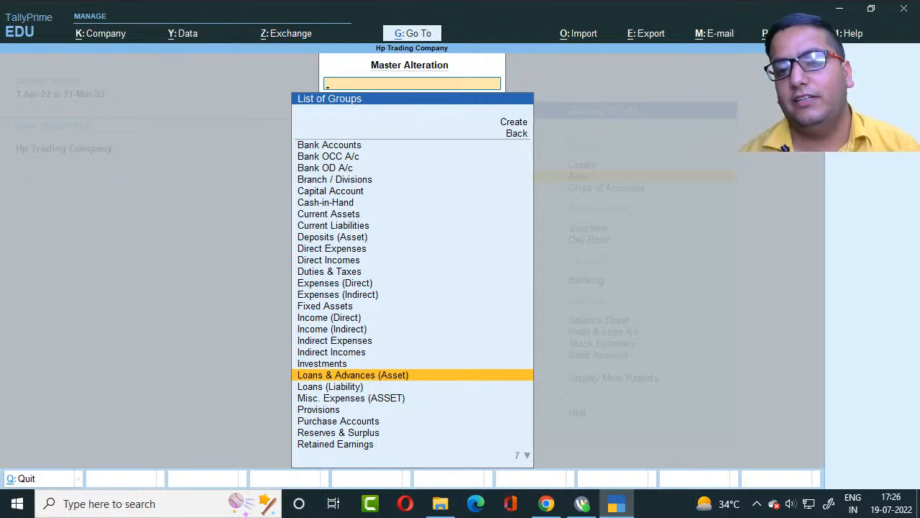
{"action": "key", "text": "Down"}
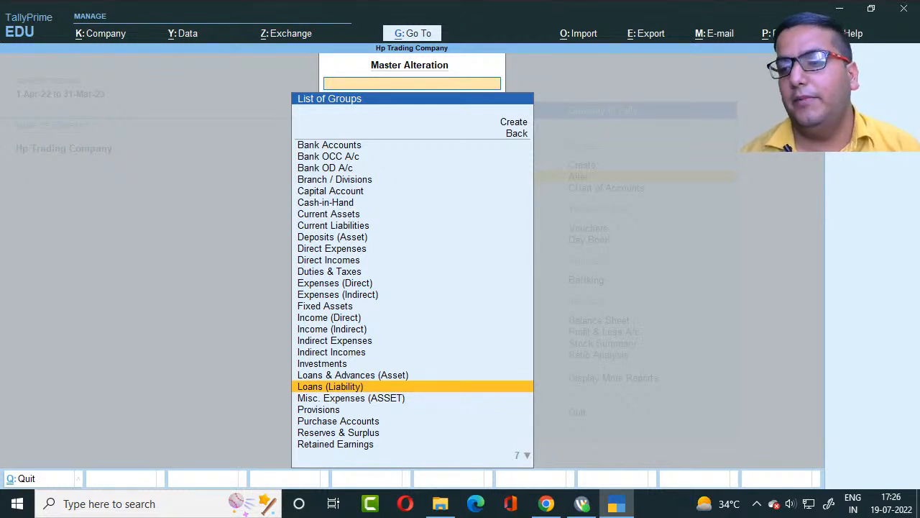
{"action": "key", "text": "Down"}
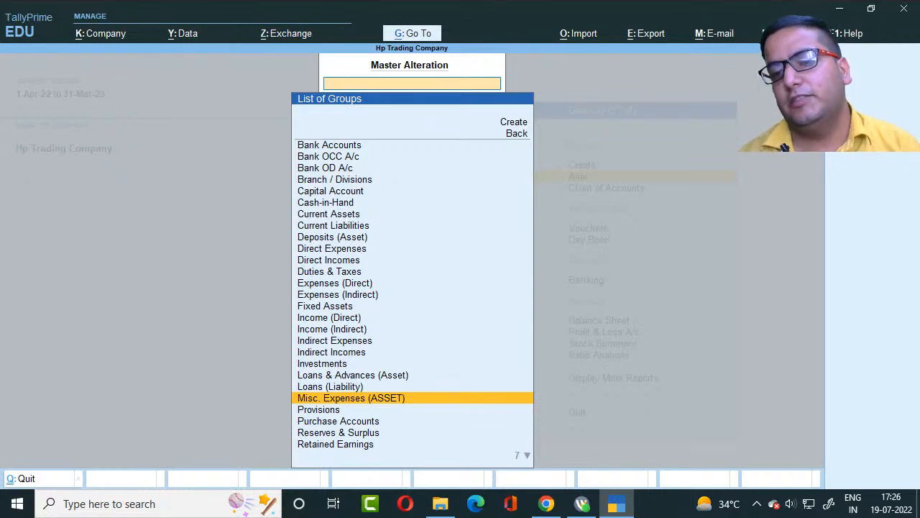
{"action": "key", "text": "Down"}
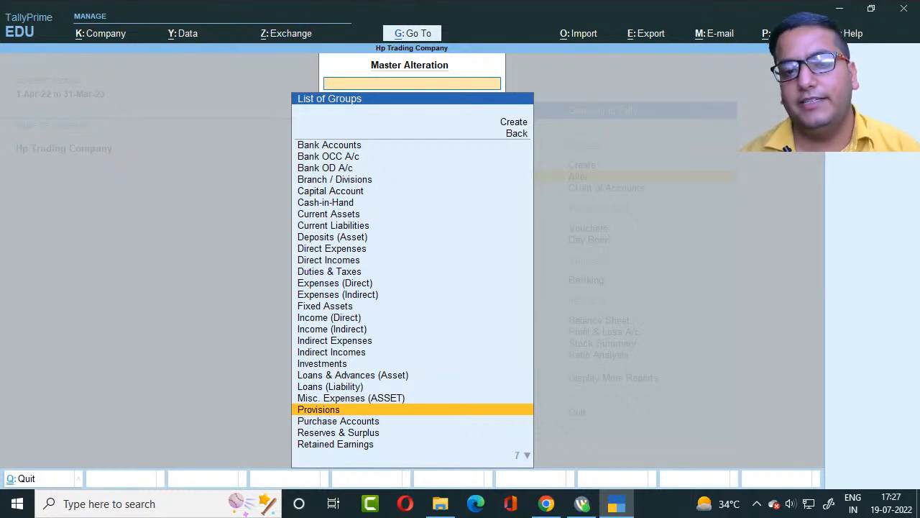
- Examine the Purchase Accounts, Reserves & Surplus, Retained Earnings, Sales Accounts, Secured Loans and Stock-in-Hand groups
{"action": "key", "text": "Down"}
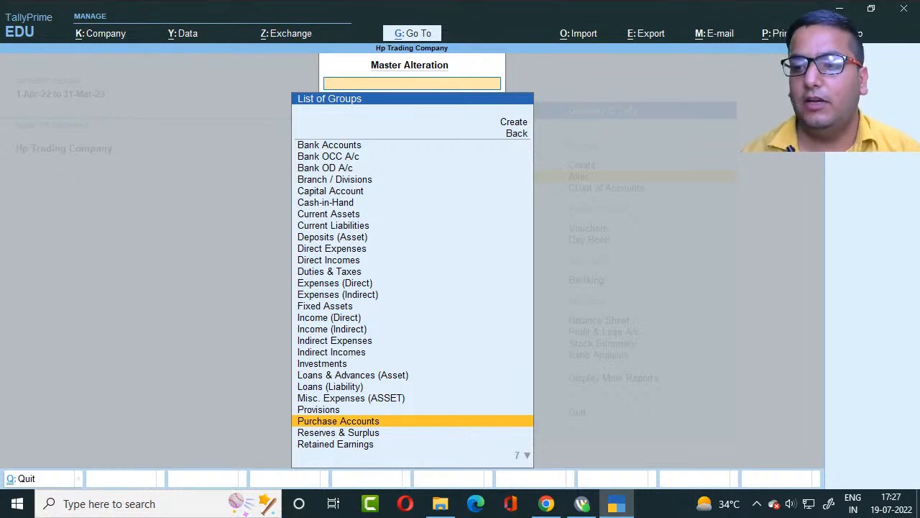
{"action": "key", "text": "Down"}
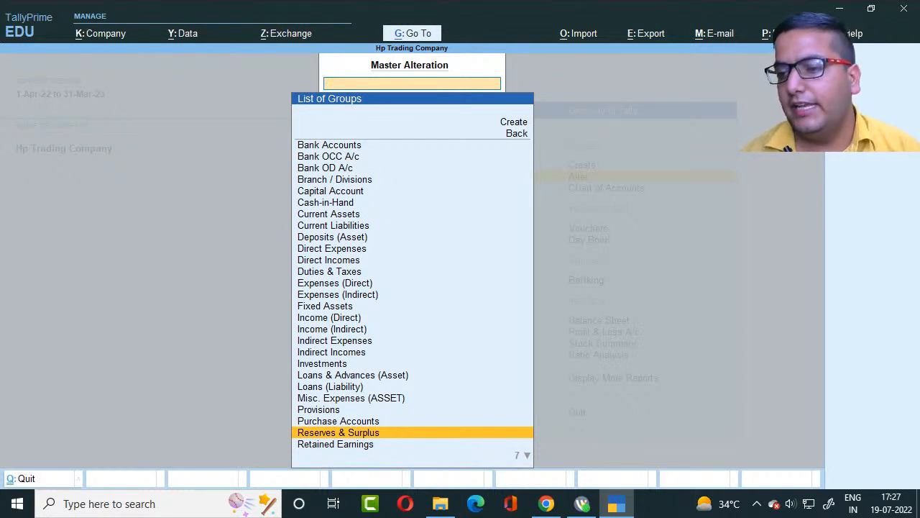
{"action": "key", "text": "Down"}
{"action": "key", "text": "Up"}
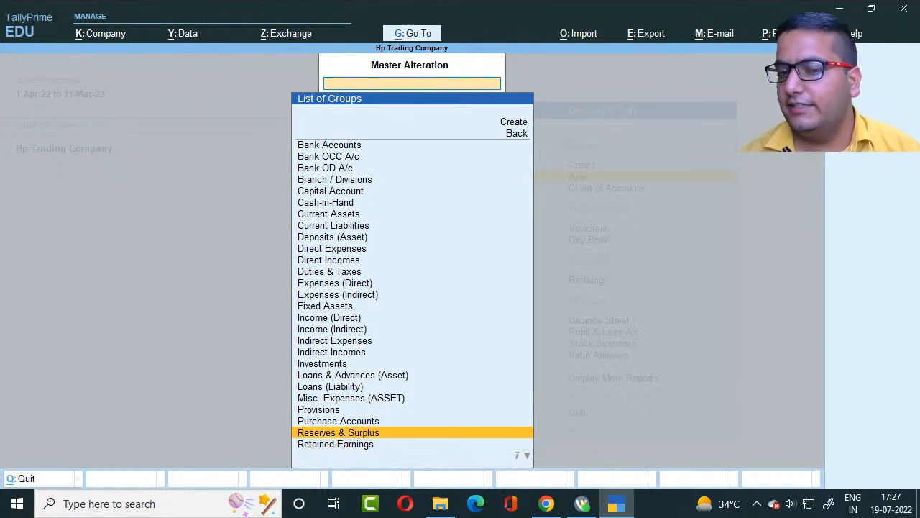
{"action": "key", "text": "Down"}
{"action": "key", "text": "Down"}
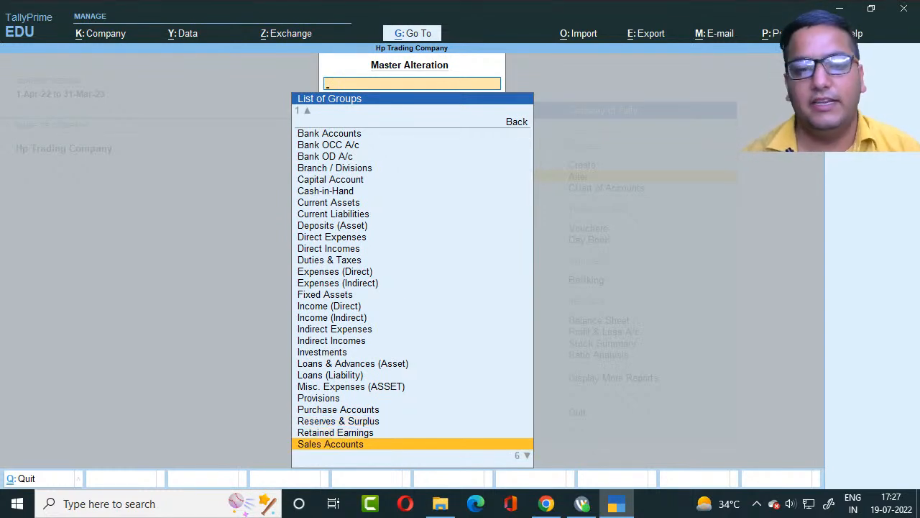
{"action": "key", "text": "Down"}
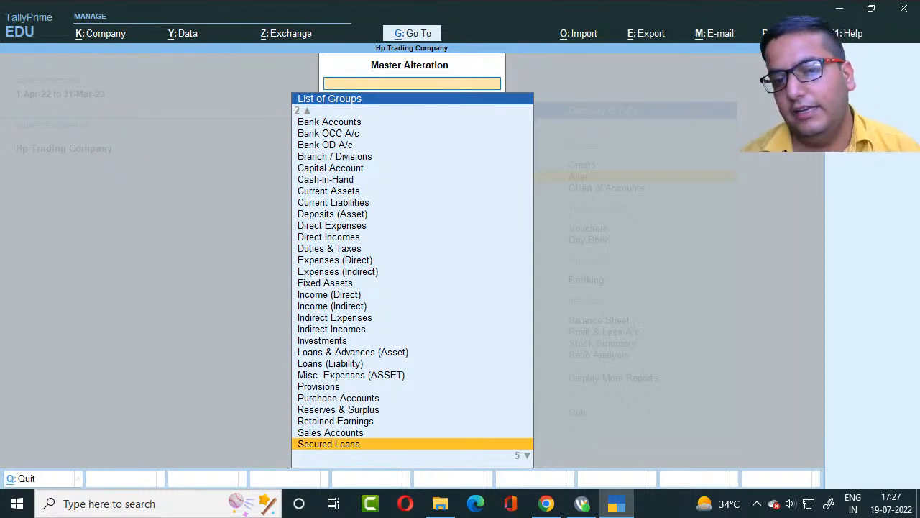
{"action": "key", "text": "Down"}
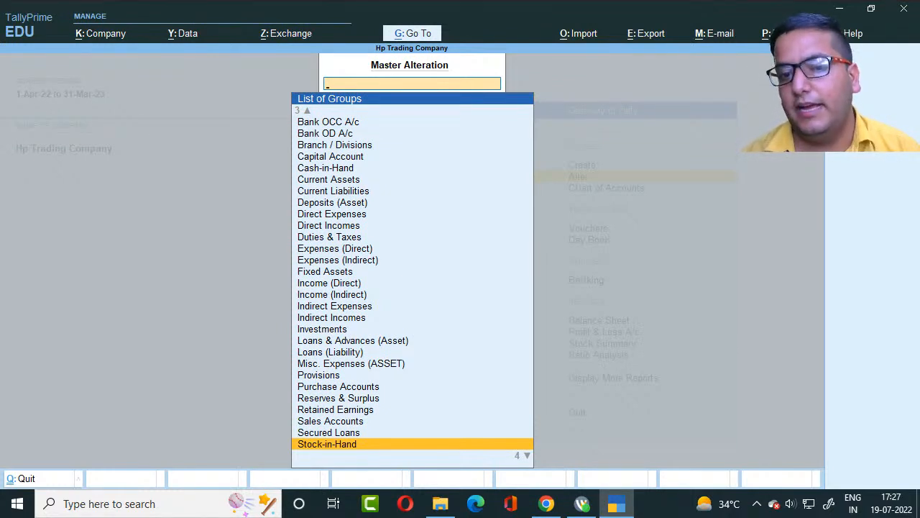
- Compare the Sundry Creditors and Sundry Debtors groups in the list of groups
{"action": "key", "text": "Down"}
{"action": "key", "text": "Down"}
{"action": "key", "text": "Up"}
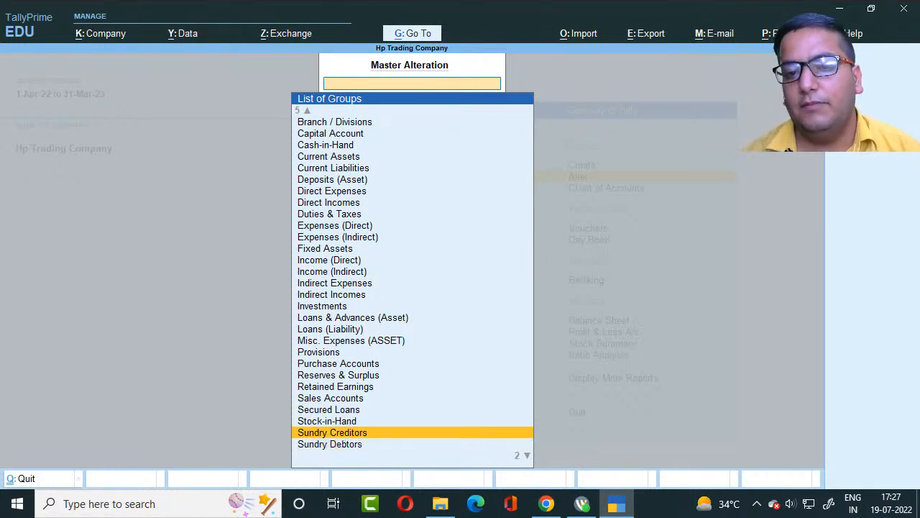
{"action": "key", "text": "Down"}
{"action": "key", "text": "Down"}
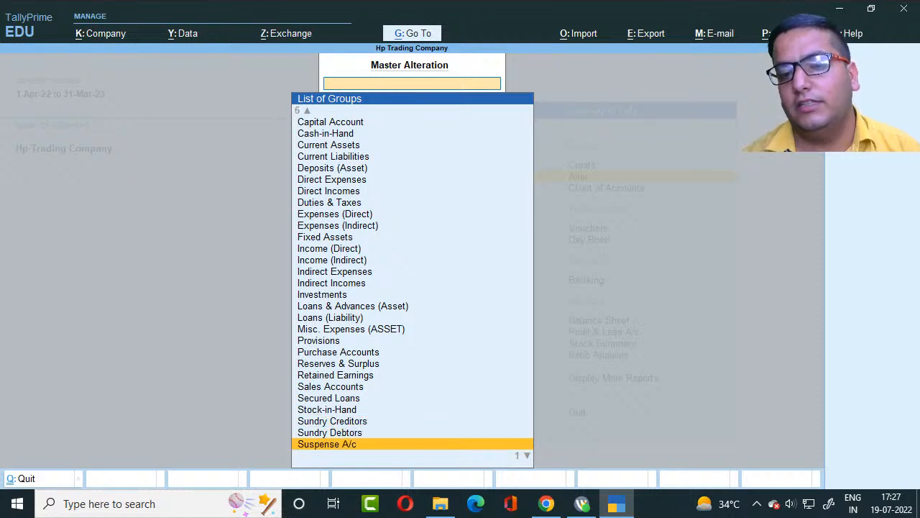
{"action": "key", "text": "Up"}
{"action": "key", "text": "Up"}
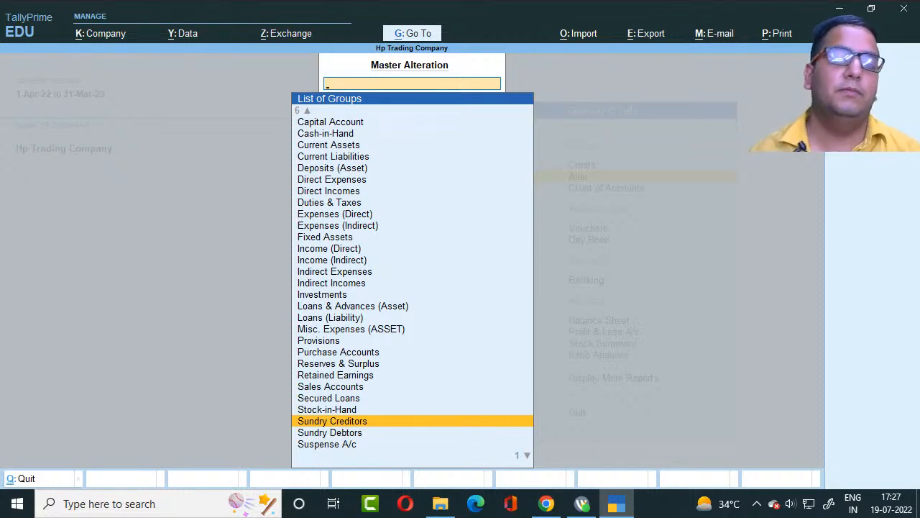
{"action": "key", "text": "Down"}
{"action": "key", "text": "Up"}
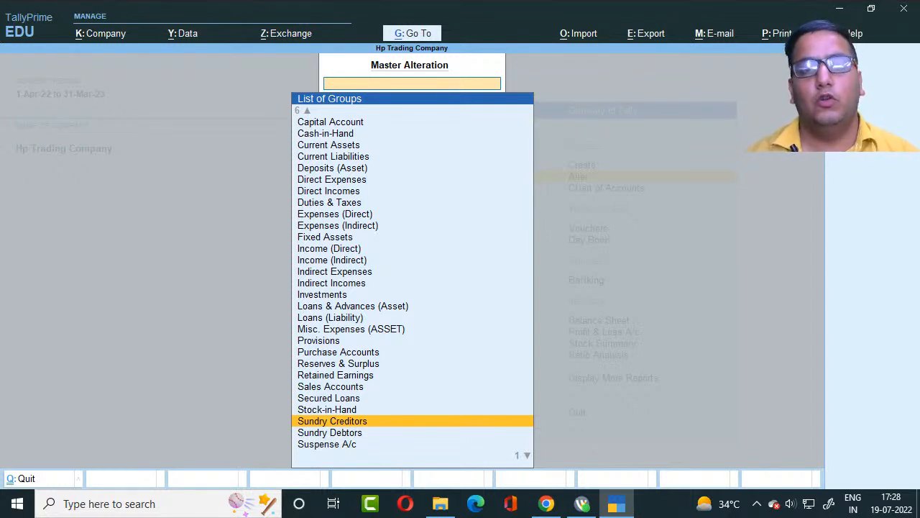
{"action": "key", "text": "Down"}
{"action": "key", "text": "Up"}
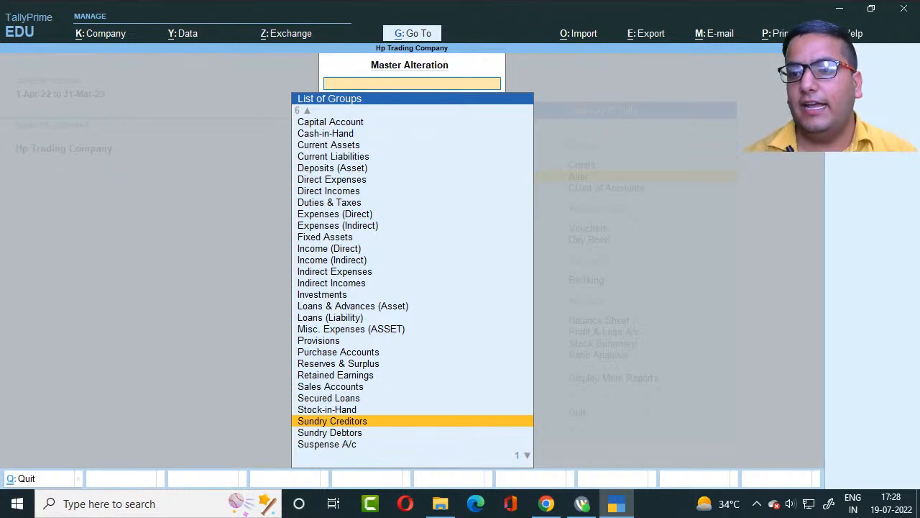
{"action": "key", "text": "Down"}
{"action": "key", "text": "Up"}
{"action": "key", "text": "Down"}
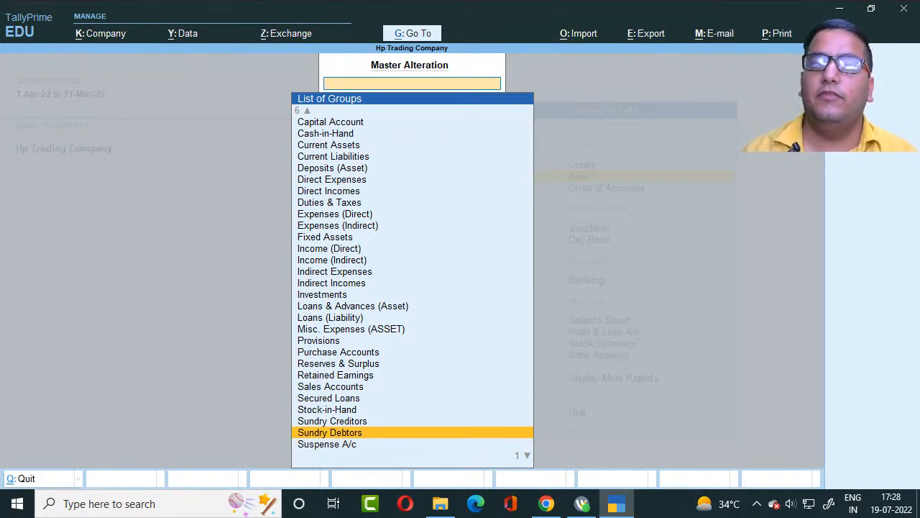
- Examine the last two groups in the list, Suspense A/c and Unsecured Loans
{"action": "key", "text": "Down"}
{"action": "key", "text": "Down"}
{"action": "key", "text": "Up"}
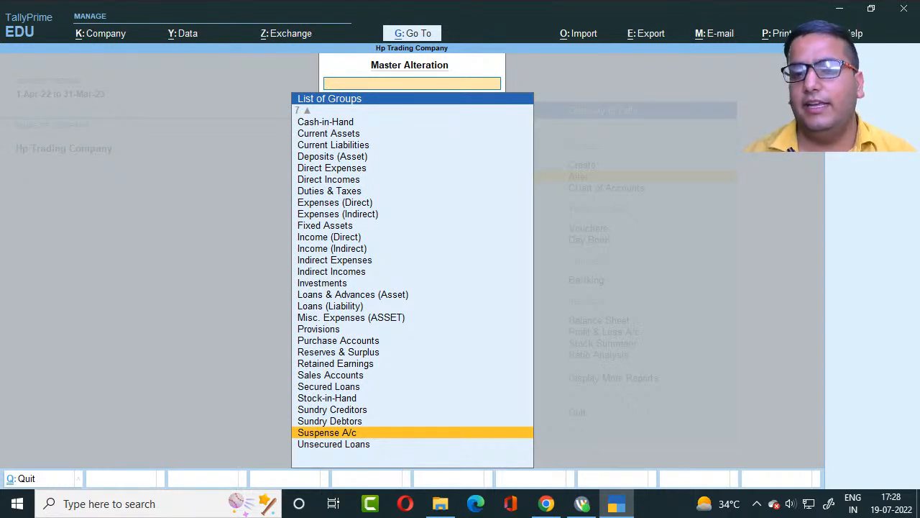
{"action": "key", "text": "Down"}
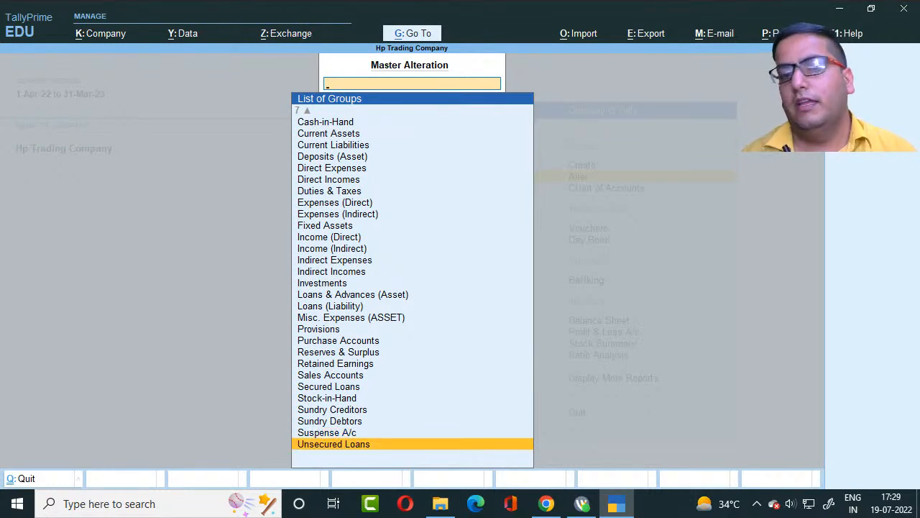
{"action": "key", "text": "Up"}
{"action": "key", "text": "Down"}
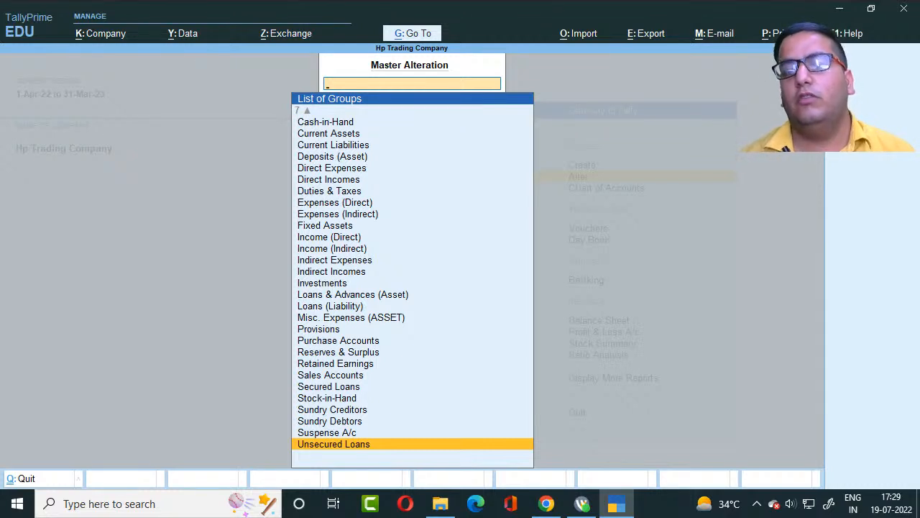
- Run through the list of groups once more up and down, and return to the Gateway of Tally
{"action": "key", "text": "Up"}
{"action": "key", "text": "Up"}
{"action": "key", "text": "Up"}
{"action": "key", "text": "Up"}
{"action": "key", "text": "Up"}
{"action": "key", "text": "Up"}
{"action": "key", "text": "Up"}
{"action": "key", "text": "Up"}
{"action": "key", "text": "Up"}
{"action": "key", "text": "Up"}
{"action": "key", "text": "Up"}
{"action": "key", "text": "Up"}
{"action": "key", "text": "Up"}
{"action": "key", "text": "Up"}
{"action": "key", "text": "Up"}
{"action": "key", "text": "Up"}
{"action": "key", "text": "Up"}
{"action": "key", "text": "Up"}
{"action": "key", "text": "Up"}
{"action": "key", "text": "Up"}
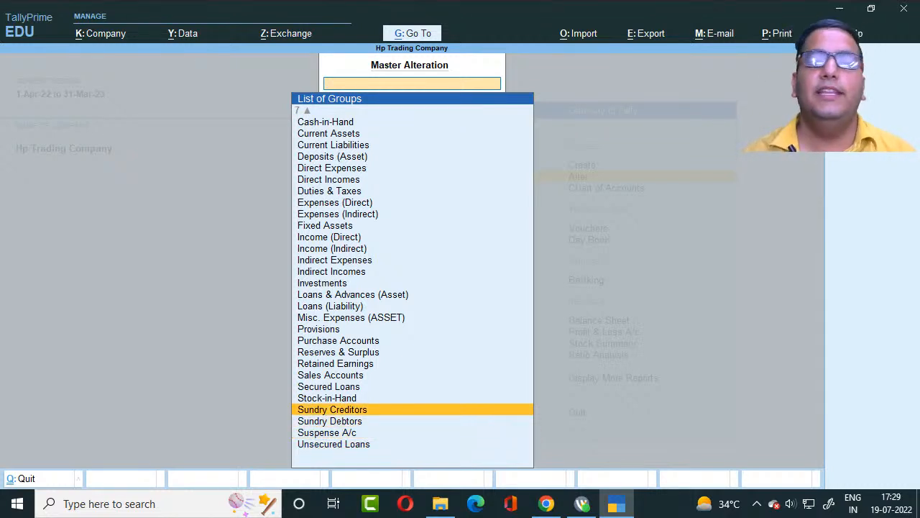
{"action": "key", "text": "Up"}
{"action": "key", "text": "Up"}
{"action": "key", "text": "Up"}
{"action": "key", "text": "Up"}
{"action": "key", "text": "Up"}
{"action": "key", "text": "Up"}
{"action": "key", "text": "Up"}
{"action": "key", "text": "Up"}
{"action": "key", "text": "Up"}
{"action": "key", "text": "Up"}
{"action": "key", "text": "Up"}
{"action": "key", "text": "Up"}
{"action": "key", "text": "Up"}
{"action": "key", "text": "Up"}
{"action": "key", "text": "Down"}
{"action": "key", "text": "Down"}
{"action": "key", "text": "Down"}
{"action": "key", "text": "Down"}
{"action": "key", "text": "Down"}
{"action": "key", "text": "Down"}
{"action": "key", "text": "Down"}
{"action": "key", "text": "Down"}
{"action": "key", "text": "Down"}
{"action": "key", "text": "Down"}
{"action": "key", "text": "Down"}
{"action": "key", "text": "Down"}
{"action": "key", "text": "Down"}
{"action": "key", "text": "Down"}
{"action": "key", "text": "Down"}
{"action": "key", "text": "Down"}
{"action": "key", "text": "Down"}
{"action": "key", "text": "Down"}
{"action": "key", "text": "Down"}
{"action": "key", "text": "Down"}
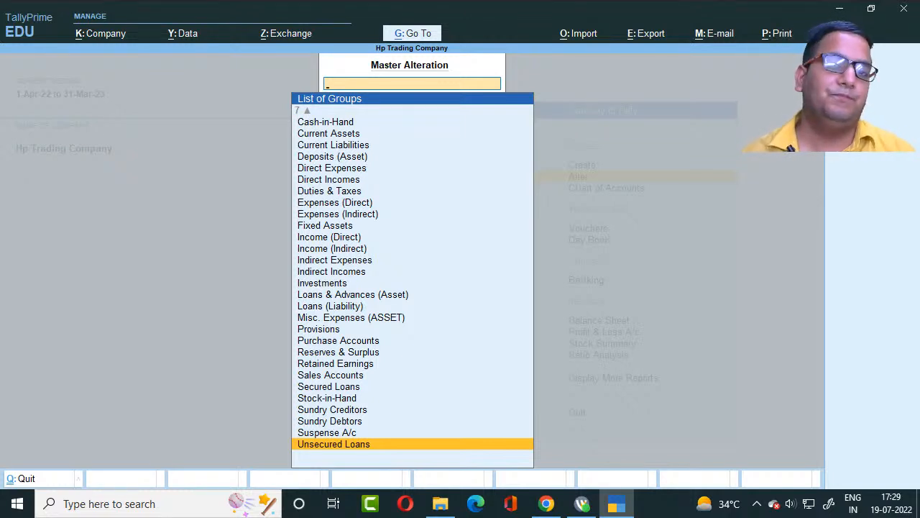
{"action": "key", "text": "Escape"}
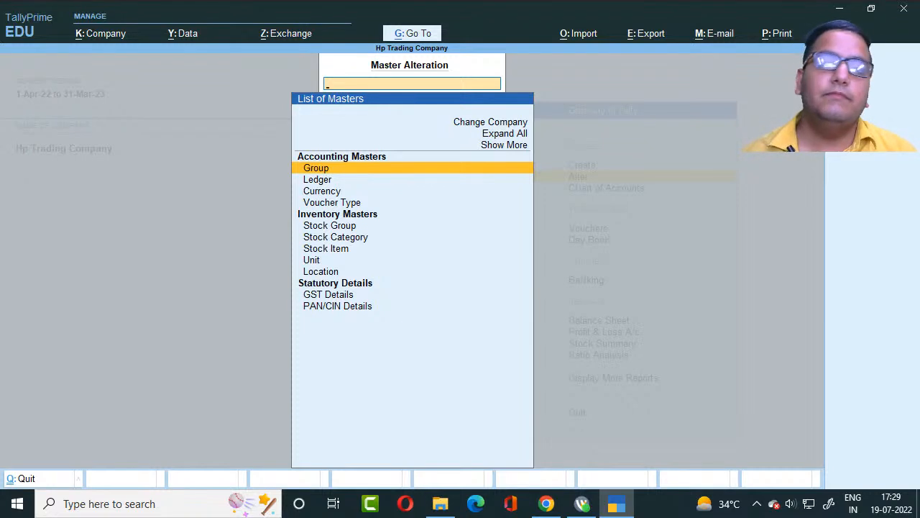
{"action": "key", "text": "Escape"}
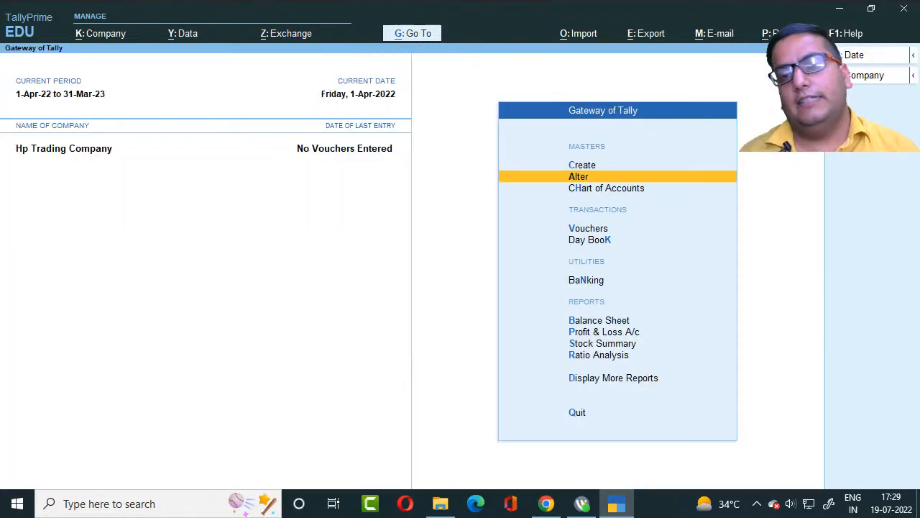
- Review the predefined Cash and Profit & Loss A/c ledgers in the ledger alteration list, and return to the Gateway of Tally
{"action": "key", "text": "Up"}
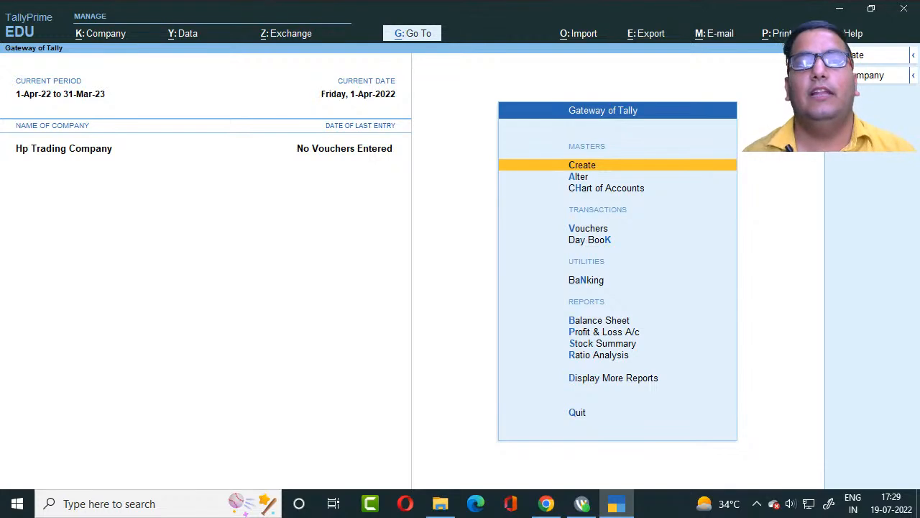
{"action": "key", "text": "Down"}
{"action": "key", "text": "Up"}
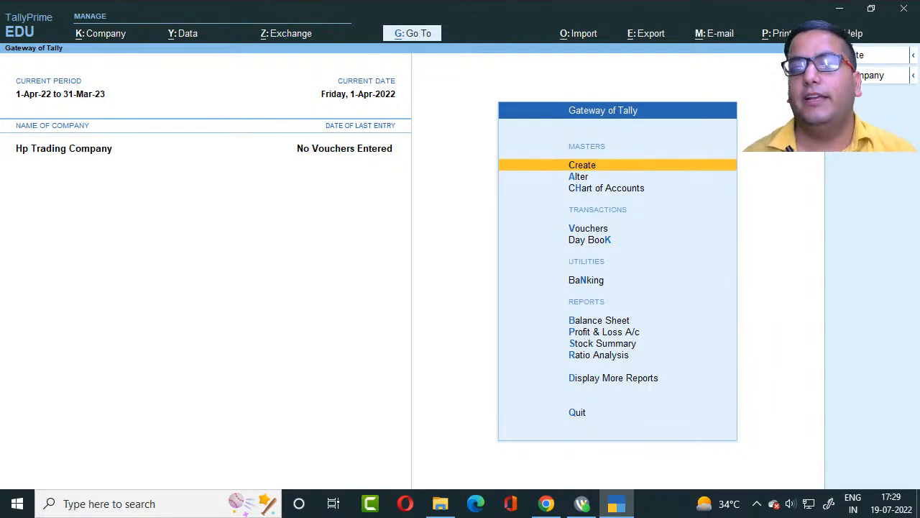
{"action": "key", "text": "Down"}
{"action": "key", "text": "Return"}
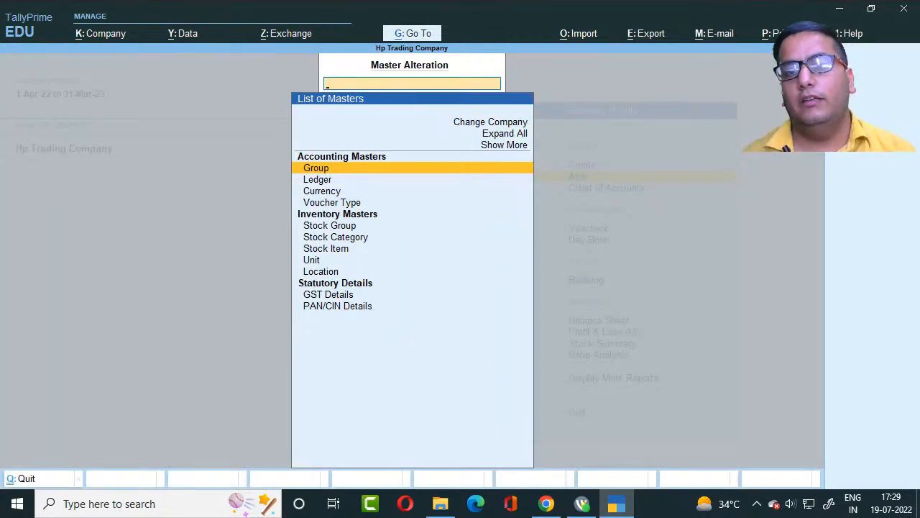
{"action": "key", "text": "Down"}
{"action": "key", "text": "Return"}
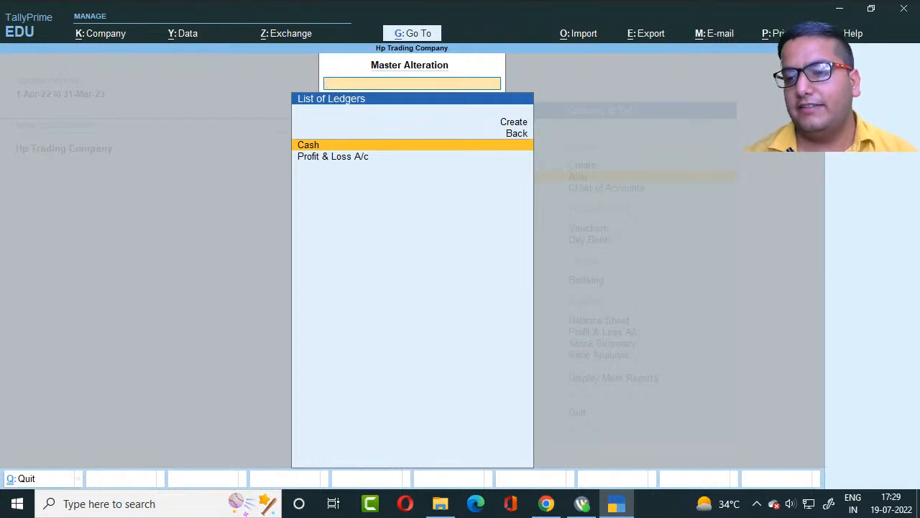
{"action": "key", "text": "Down"}
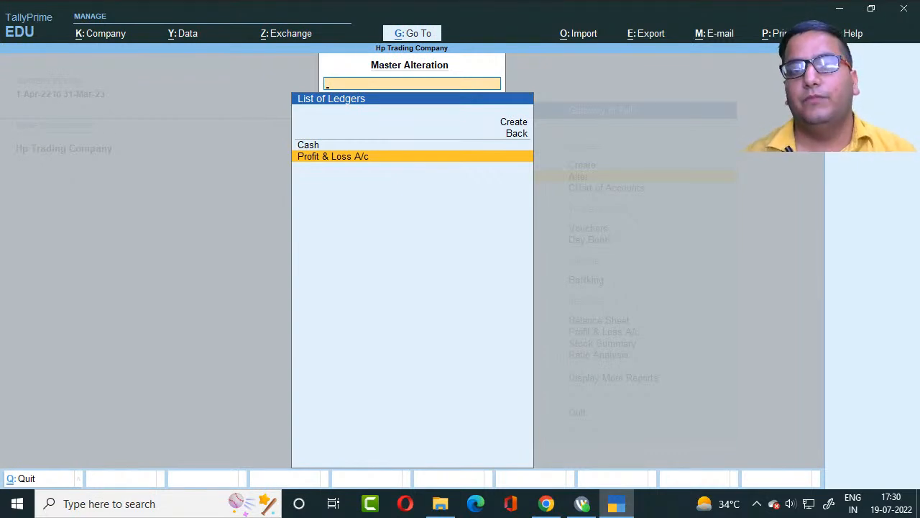
{"action": "key", "text": "Escape"}
{"action": "key", "text": "Escape"}
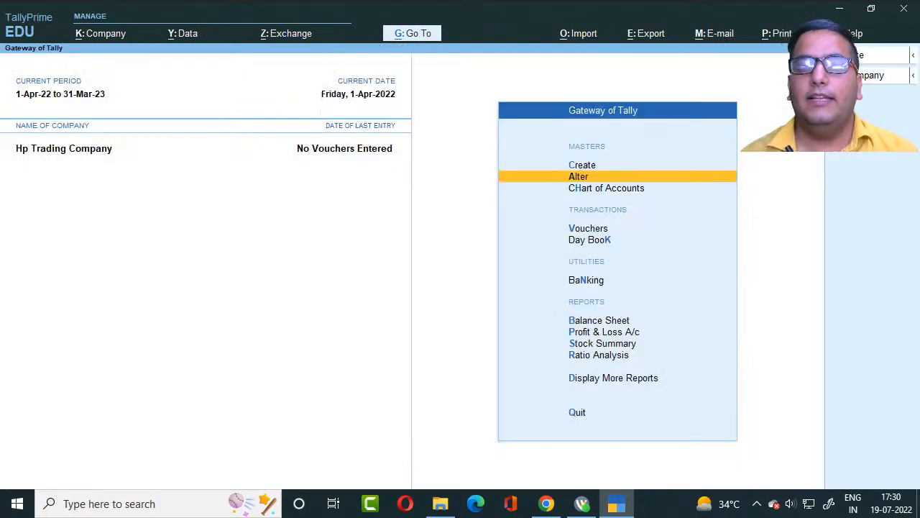
- View the blank Ledger Creation form, and return to the Gateway of Tally without saving a ledger
{"action": "key", "text": "Up"}
{"action": "key", "text": "Return"}
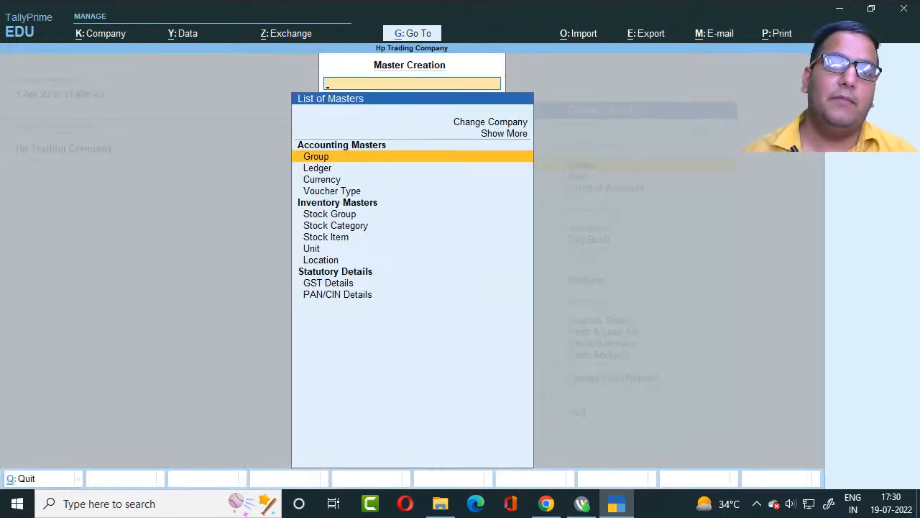
{"action": "key", "text": "Down"}
{"action": "key", "text": "Return"}
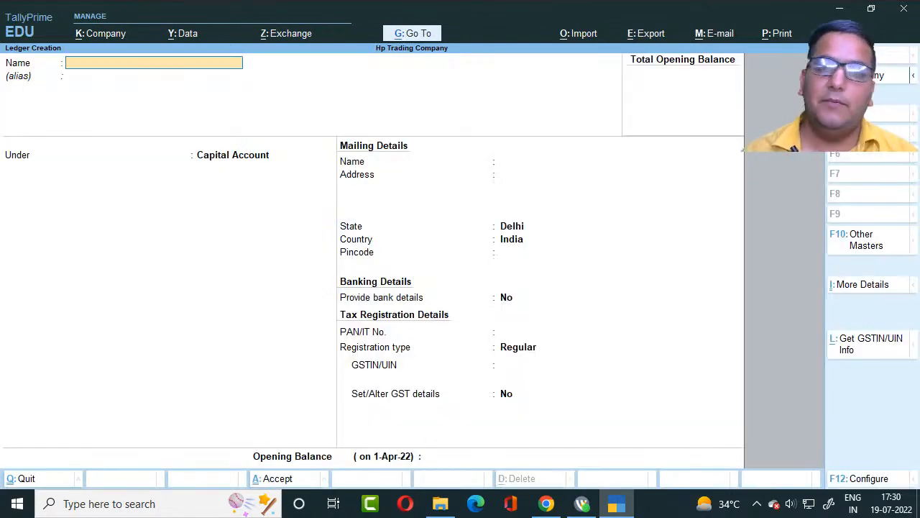
{"action": "key", "text": "Escape"}
{"action": "key", "text": "y"}
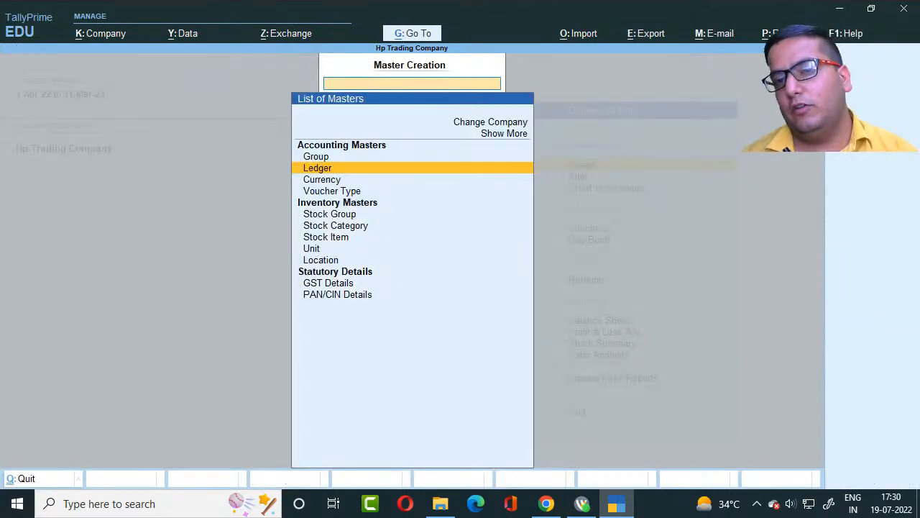
{"action": "key", "text": "Escape"}
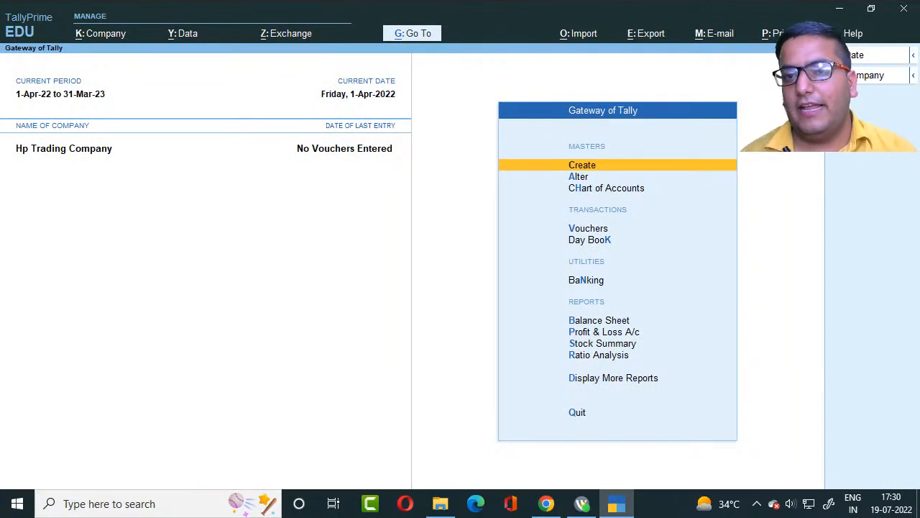
- Start creating a new ledger master and name it Capital A/c
{"action": "key", "text": "Return"}
{"action": "key", "text": "Down"}
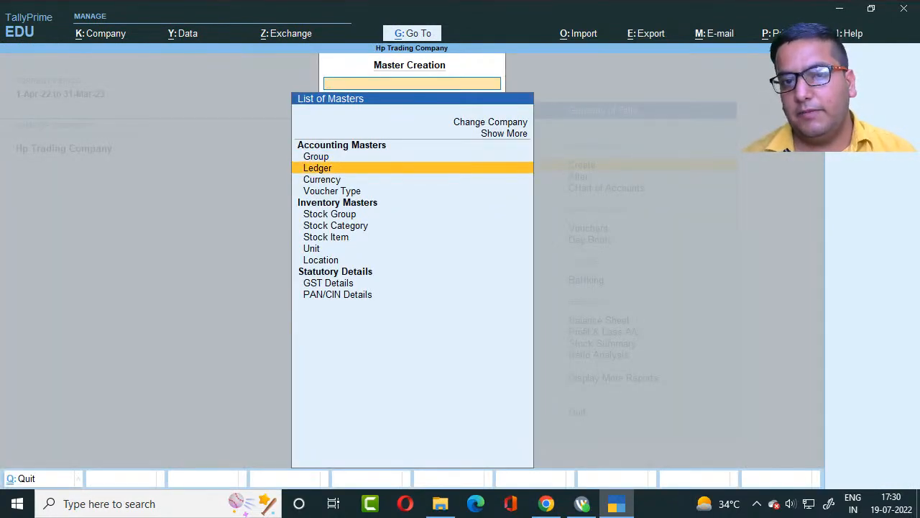
{"action": "key", "text": "Up"}
{"action": "key", "text": "Up"}
{"action": "key", "text": "Down"}
{"action": "key", "text": "Down"}
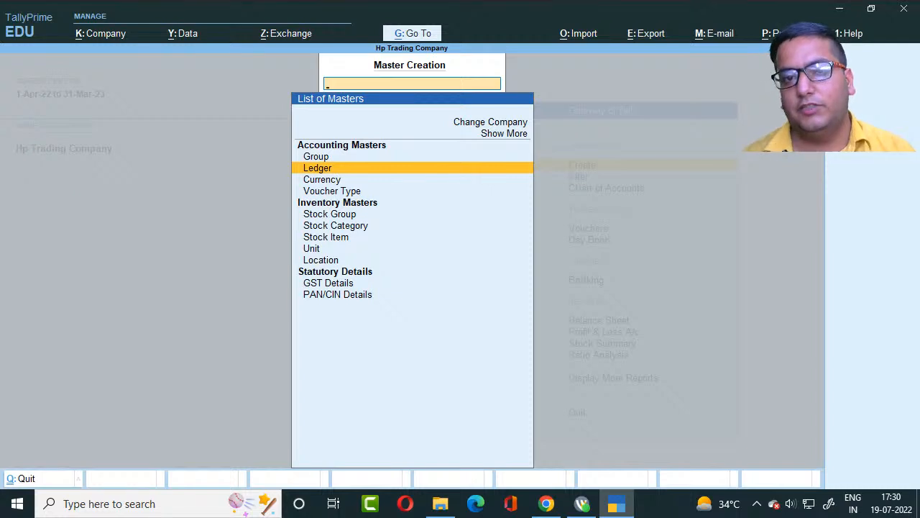
{"action": "key", "text": "Return"}
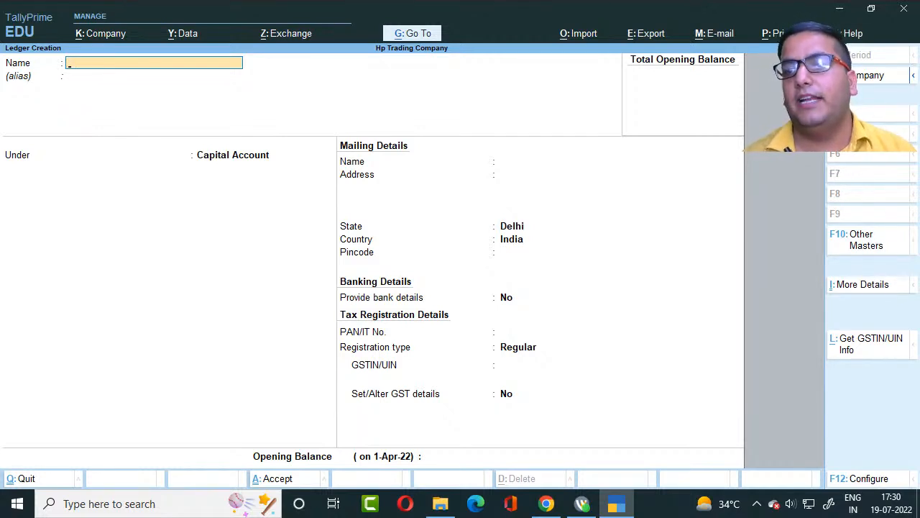
{"action": "type", "text": "Capital a"}
{"action": "key", "text": "BackSpace"}
{"action": "type", "text": "al A/c"}
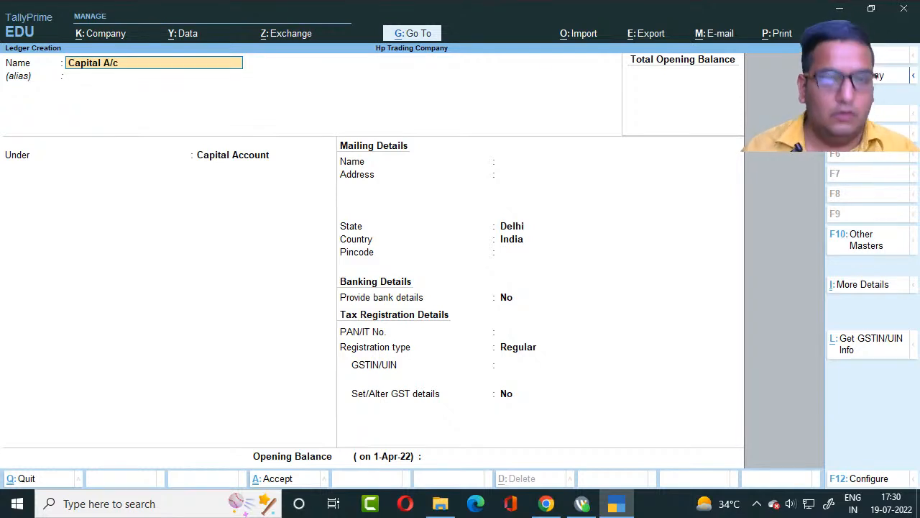
{"action": "key", "text": "Return"}
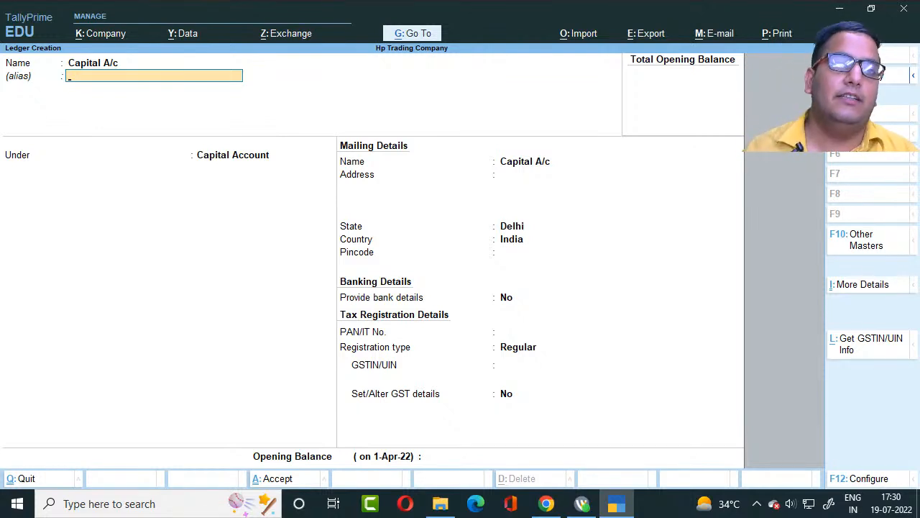
- Leave the alias of Capital A/c blank and place the ledger under the Capital Account group
{"action": "key", "text": "Return"}
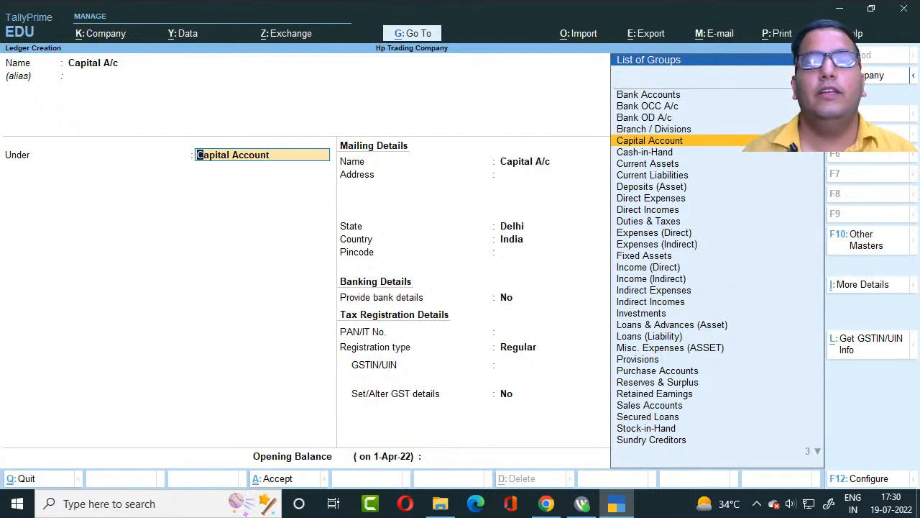
{"action": "key", "text": "Return"}
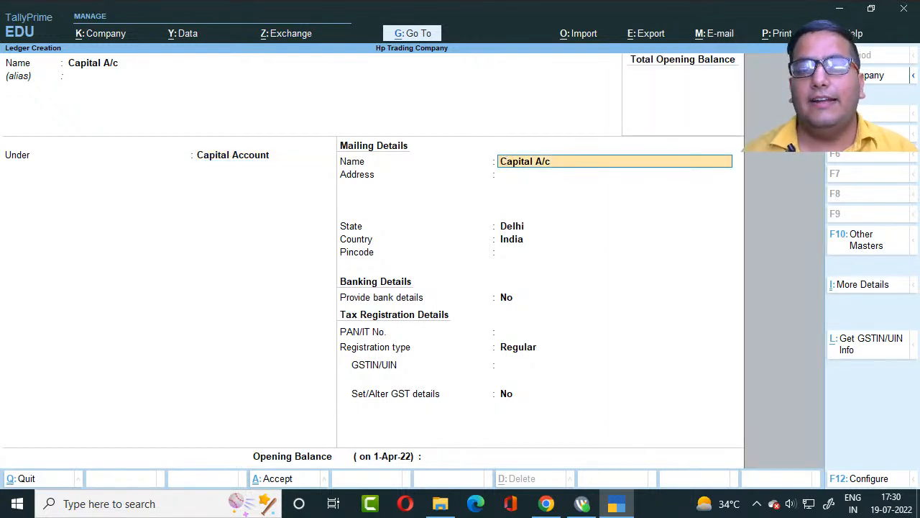
{"action": "key", "text": "Return"}
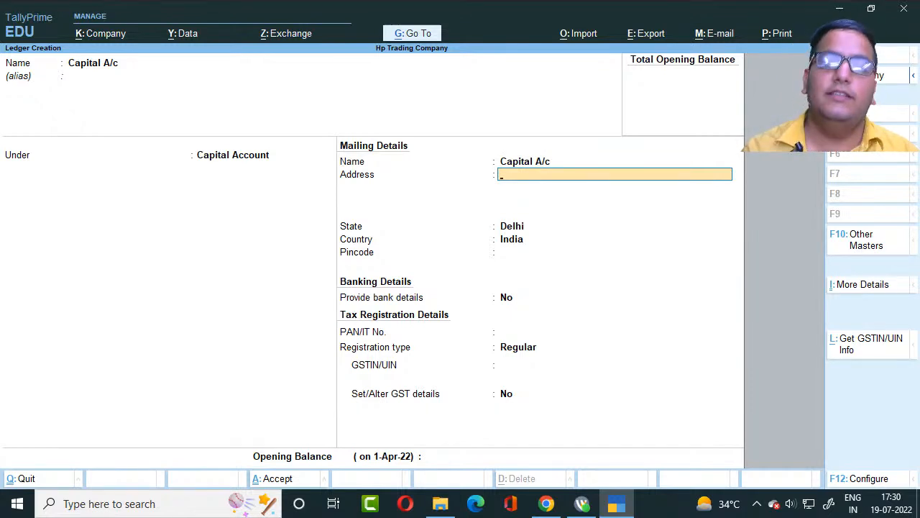
{"action": "key", "text": "BackSpace"}
{"action": "key", "text": "BackSpace"}
{"action": "key", "text": "BackSpace"}
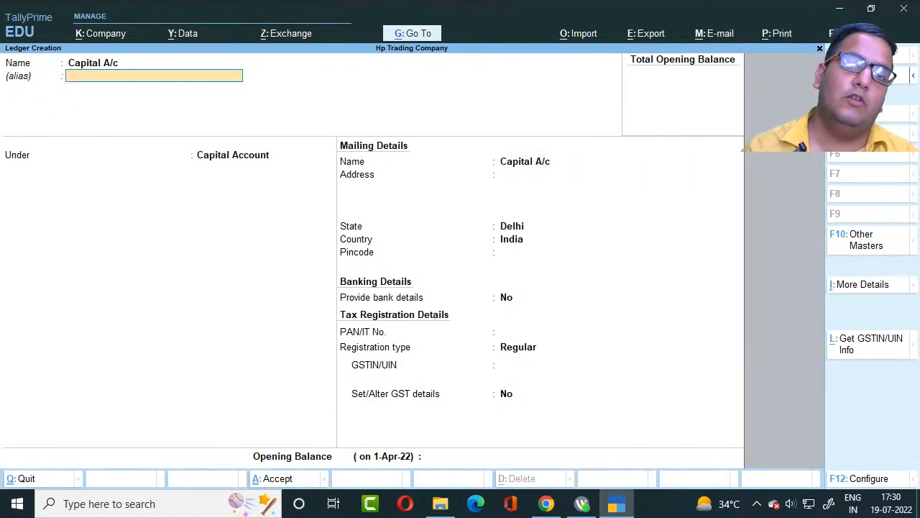
{"action": "key", "text": "BackSpace"}
{"action": "key", "text": "Return"}
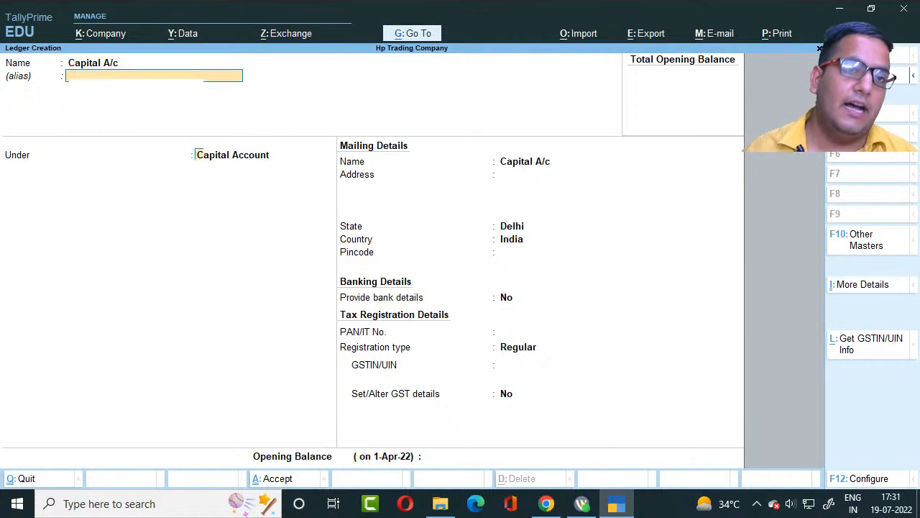
{"action": "key", "text": "Return"}
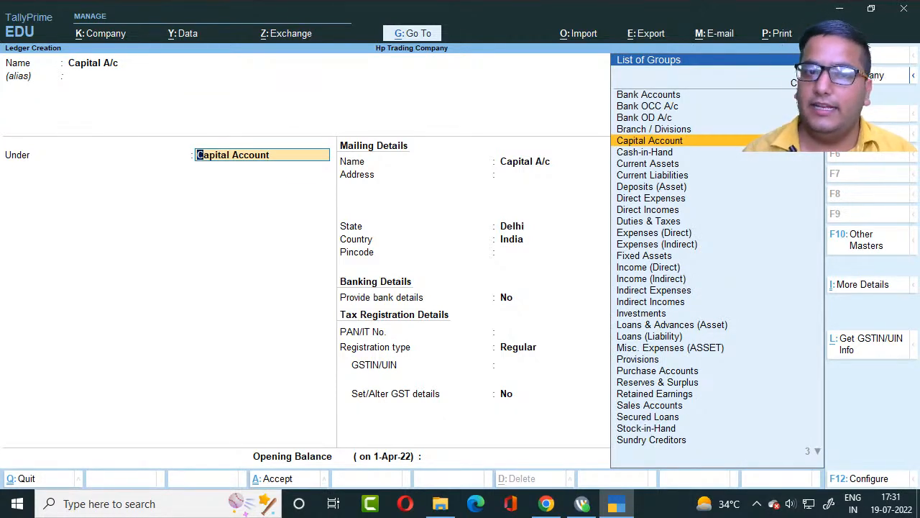
{"action": "key", "text": "Return"}
- Set the registration type of Capital A/c to Unknown and save the ledger without an opening balance
{"action": "key", "text": "Return"}
{"action": "key", "text": "Return"}
{"action": "key", "text": "Return"}
{"action": "key", "text": "Return"}
{"action": "key", "text": "Return"}
{"action": "key", "text": "Up"}
{"action": "key", "text": "Up"}
{"action": "key", "text": "Up"}
{"action": "key", "text": "Return"}
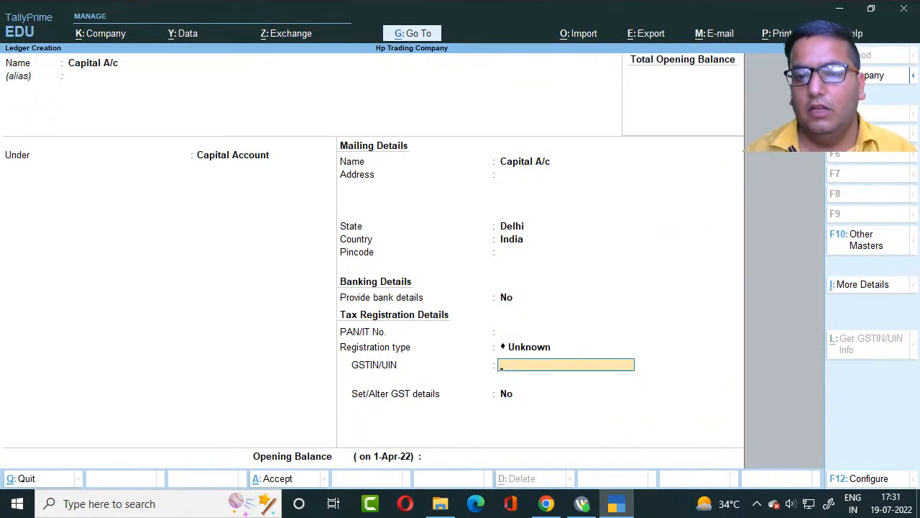
{"action": "key", "text": "Return"}
{"action": "key", "text": "Return"}
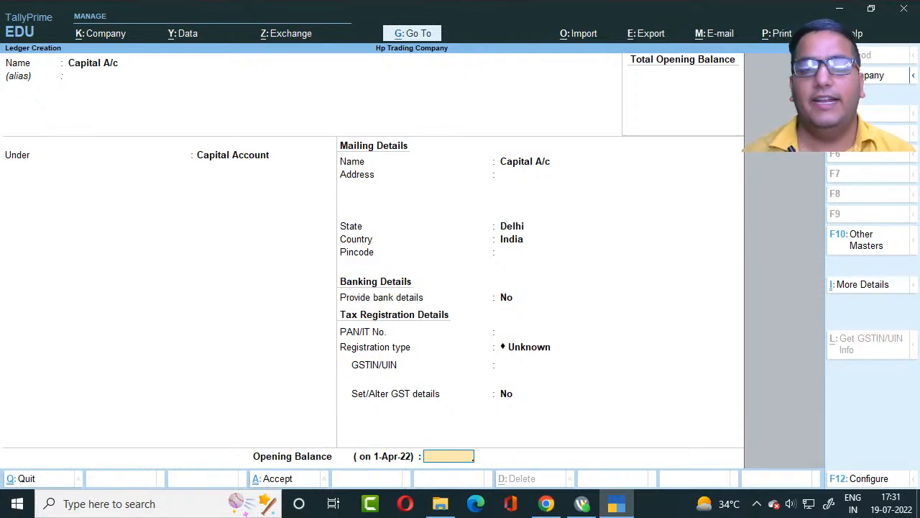
{"action": "key", "text": "Return"}
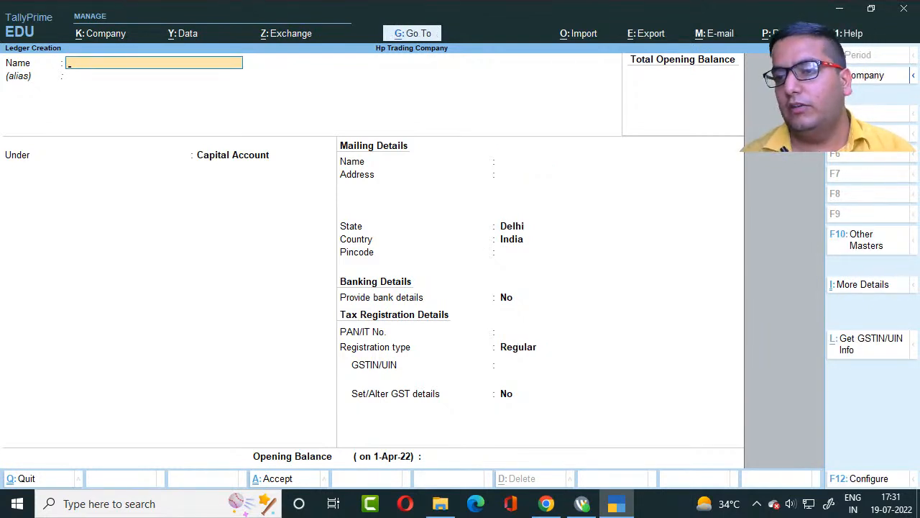
- Leave the Ledger Creation form and open it again from the list of masters
{"action": "key", "text": "Escape"}
{"action": "key", "text": "Return"}
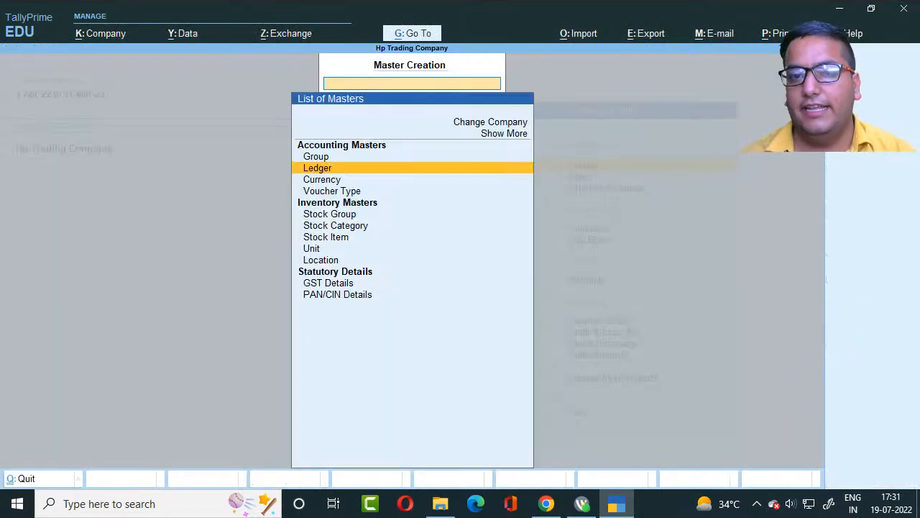
{"action": "key", "text": "Return"}
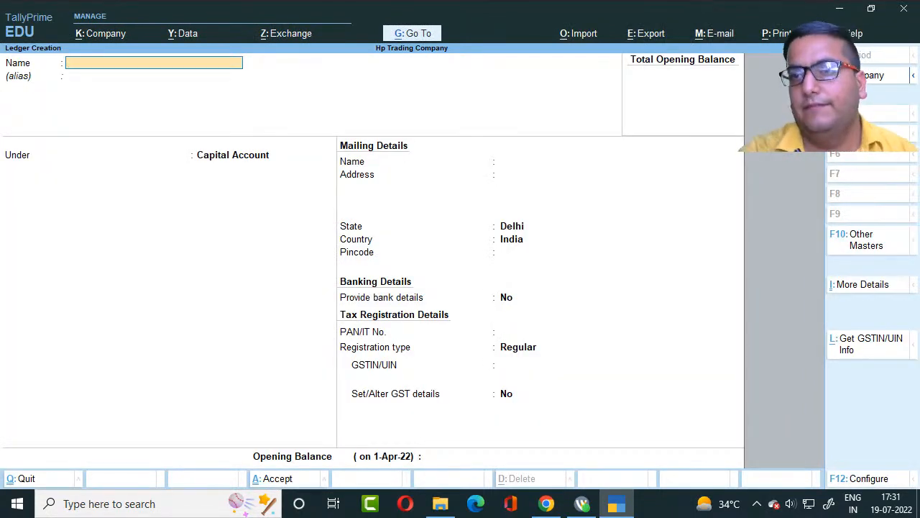
- Minimize TallyPrime and close the Downloads folder and the browser window
{"action": "left_click", "coordinate": [840, 8]}
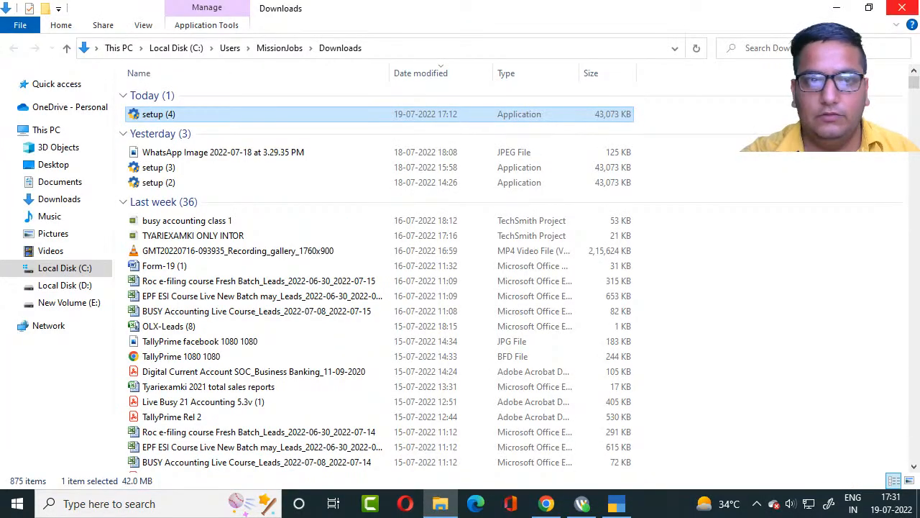
{"action": "left_click", "coordinate": [901, 8]}
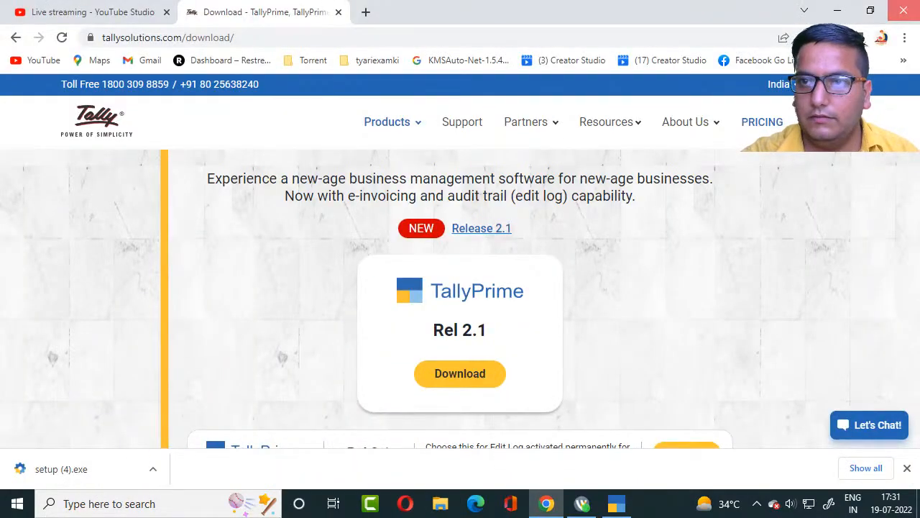
{"action": "left_click", "coordinate": [905, 7]}
- View the "tally groups and ledgers" PDF from the LEDGERS AND GROUPS folder in TALLY PRIME ASSIGMENTS, and close it
{"action": "double_click", "coordinate": [781, 190]}
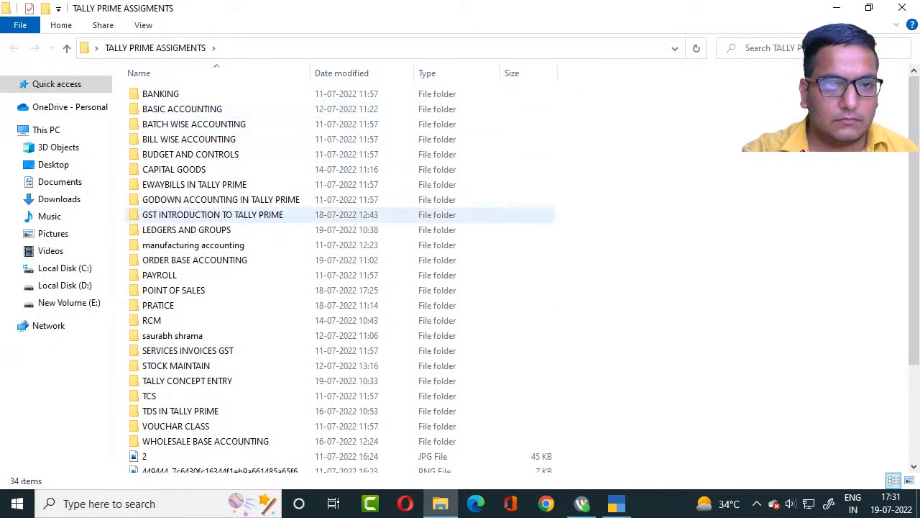
{"action": "double_click", "coordinate": [187, 230]}
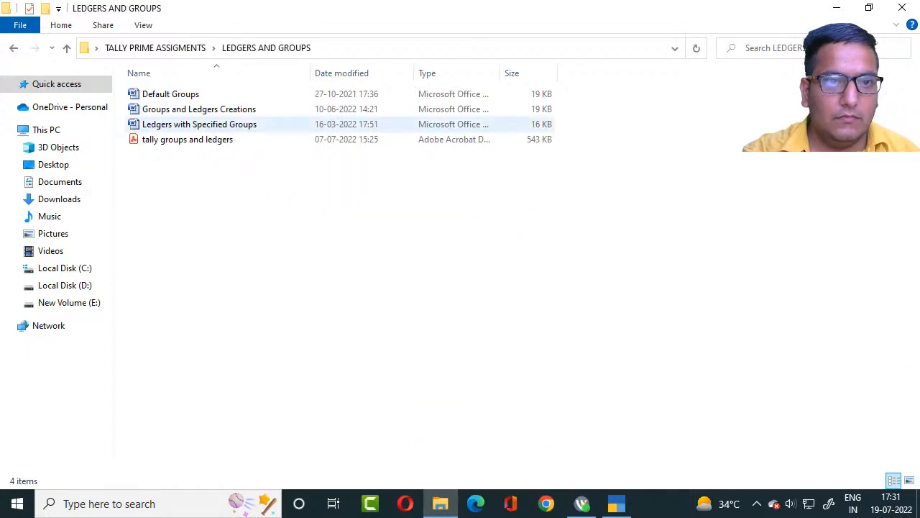
{"action": "double_click", "coordinate": [188, 140]}
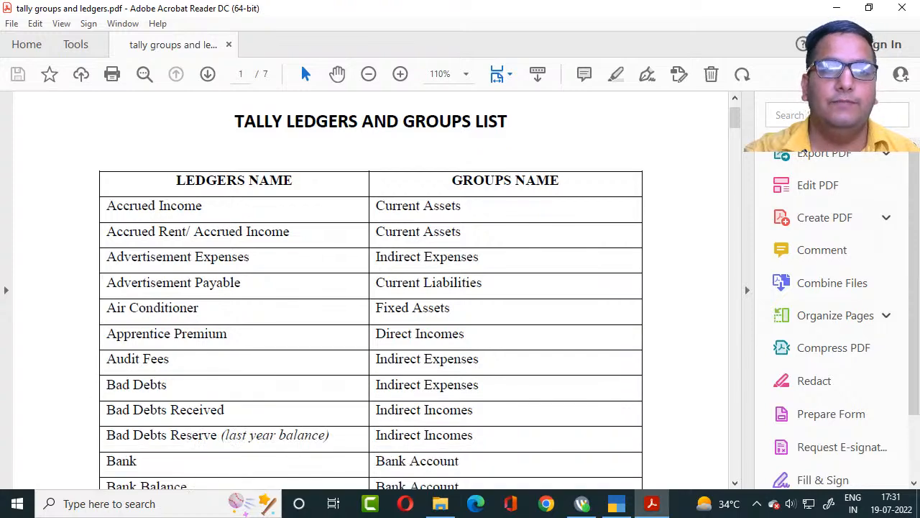
{"action": "left_click", "coordinate": [902, 7]}
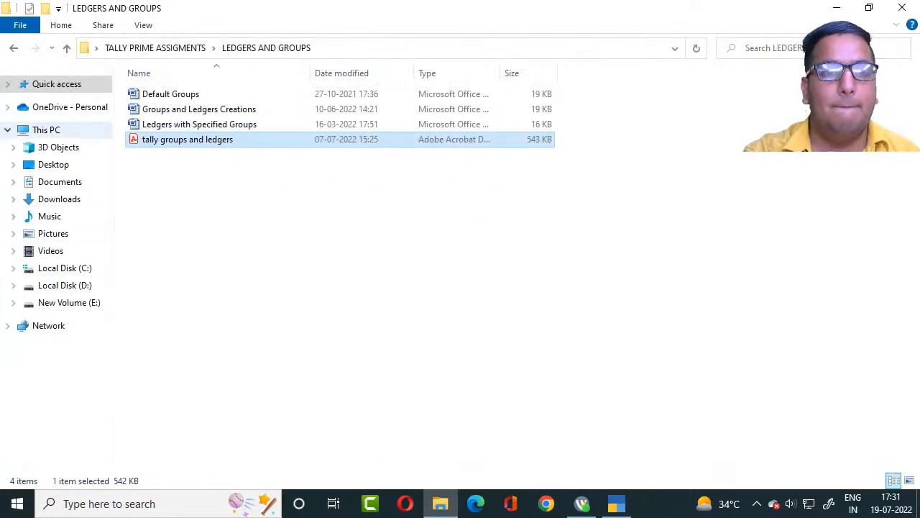
- Open the "Ledgers with Specified Groups" document in Word and look over its list of ledgers and groups
{"action": "left_click", "coordinate": [183, 125]}
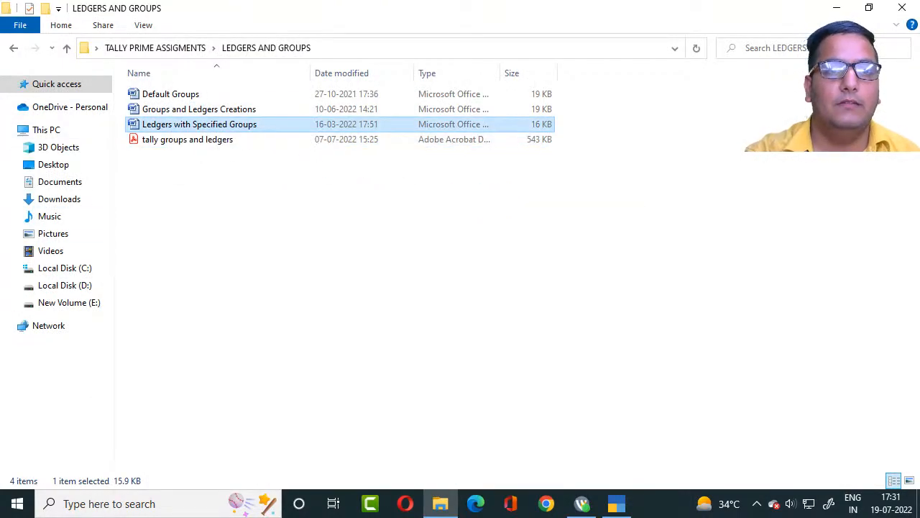
{"action": "double_click", "coordinate": [183, 124]}
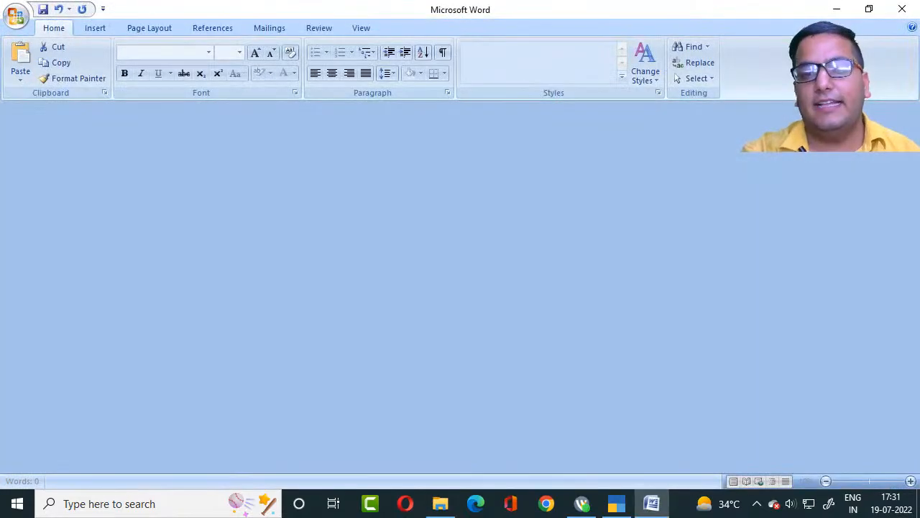
{"action": "scroll", "coordinate": [463, 302], "scroll_direction": "down", "scroll_amount": 3}
{"action": "scroll", "coordinate": [462, 302], "scroll_direction": "up", "scroll_amount": 3}
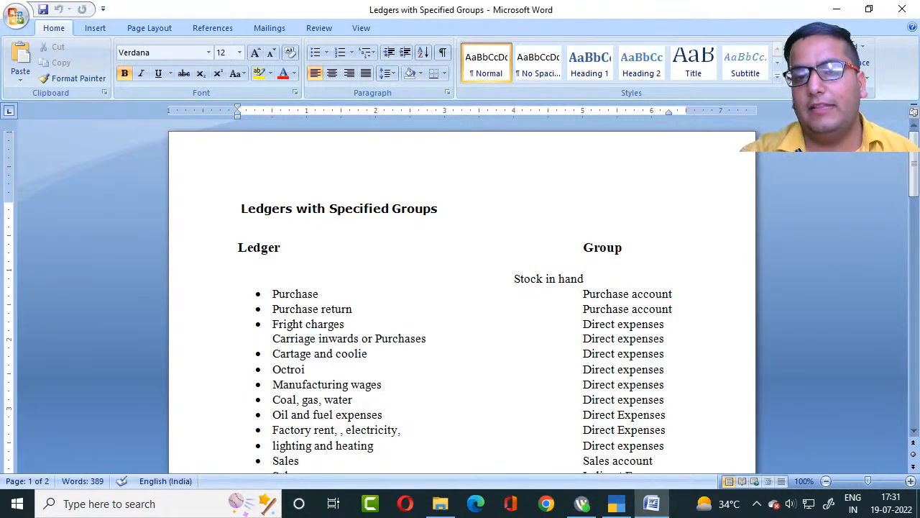
{"action": "scroll", "coordinate": [462, 302], "scroll_direction": "down", "scroll_amount": 3}
{"action": "scroll", "coordinate": [463, 302], "scroll_direction": "up", "scroll_amount": 3}
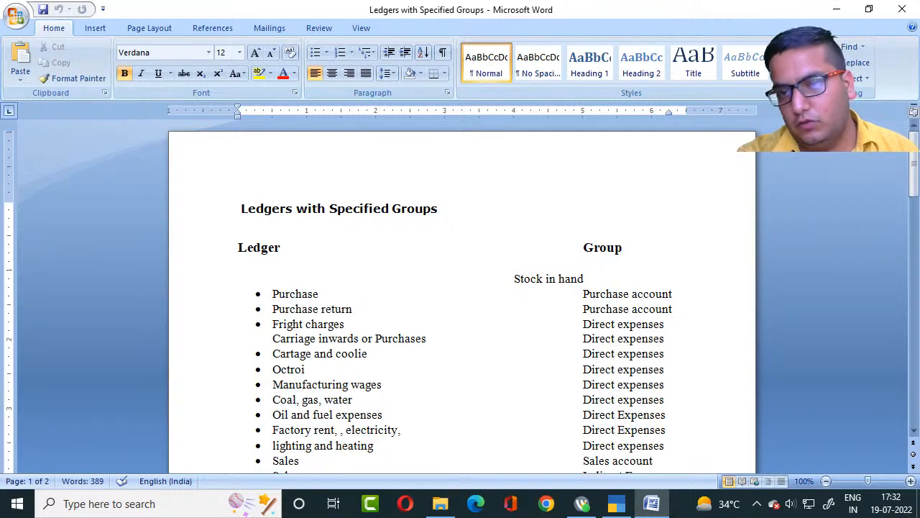
- Switch back to TallyPrime and name the new ledger Purchase A/c, leaving the alias blank
{"action": "key", "text": "alt+Tab"}
{"action": "key", "text": "alt+Tab"}
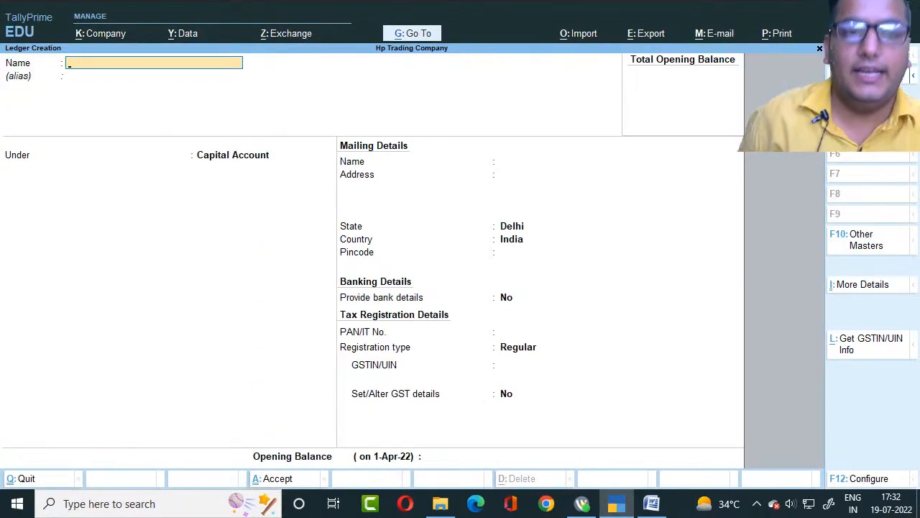
{"action": "type", "text": "Purx"}
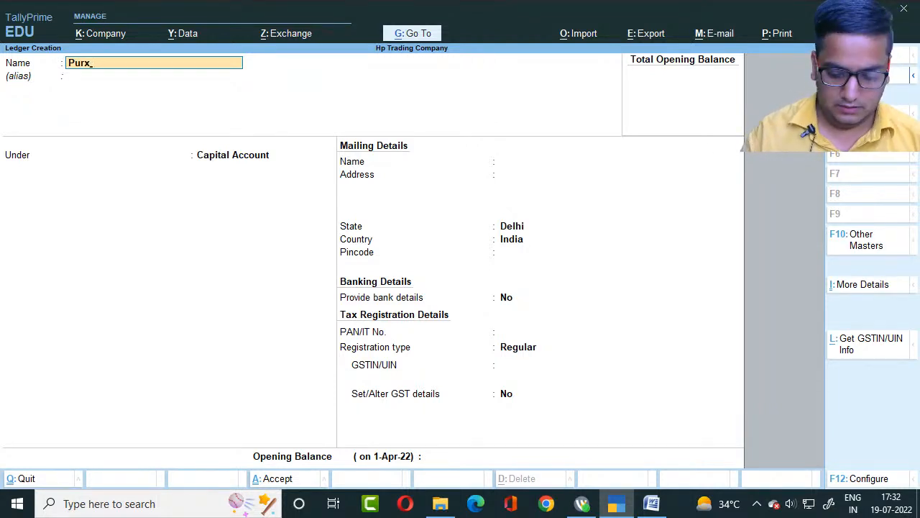
{"action": "key", "text": "BackSpace"}
{"action": "type", "text": "chase"}
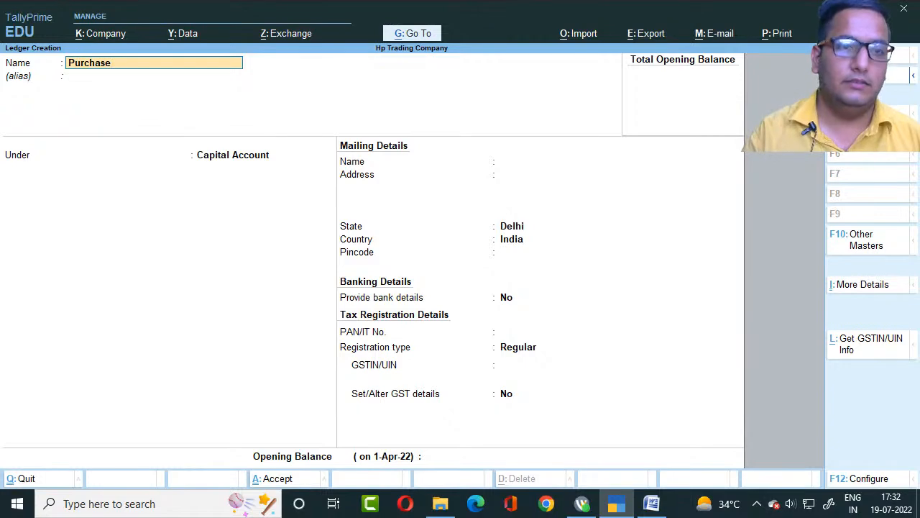
{"action": "type", "text": " a/"}
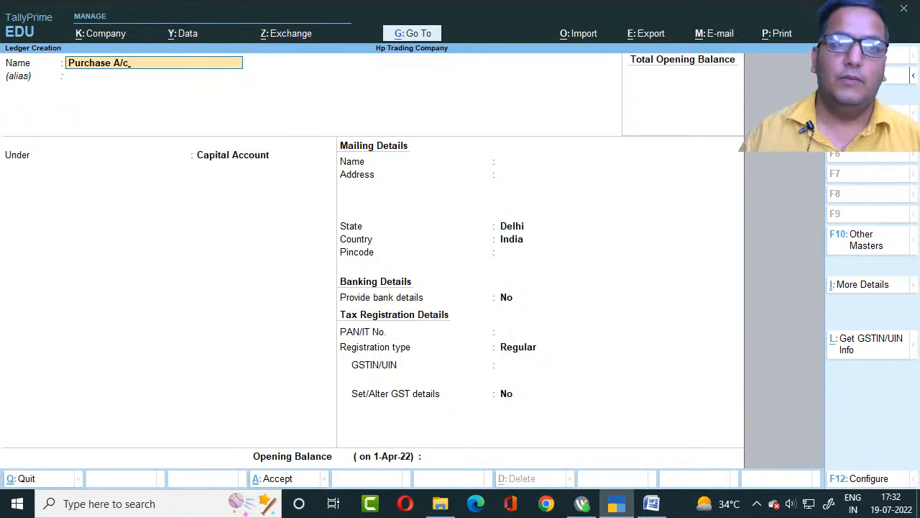
{"action": "key", "text": "Return"}
{"action": "key", "text": "Return"}
- Check the Purchase ledger's group in the Word list, and set Purchase A/c under Purchase Accounts with ledger type Not Applicable
{"action": "key", "text": "alt+Tab"}
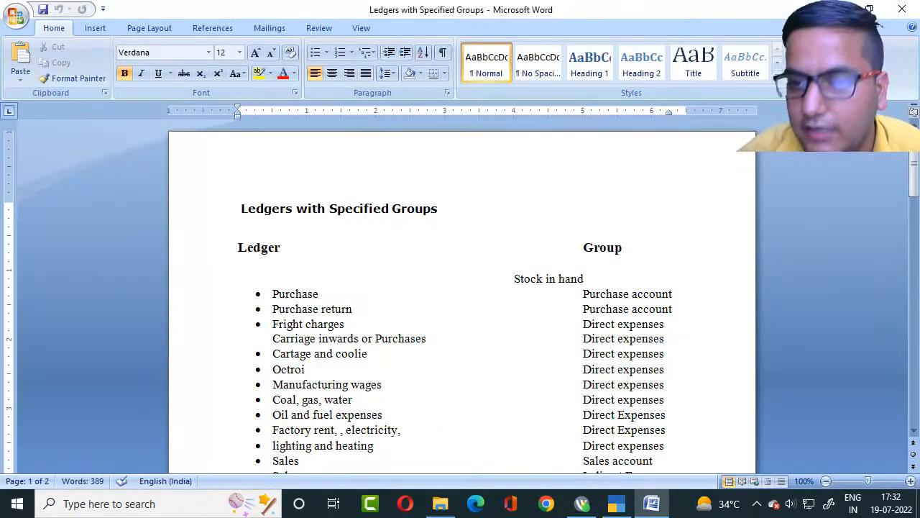
{"action": "key", "text": "alt+Tab"}
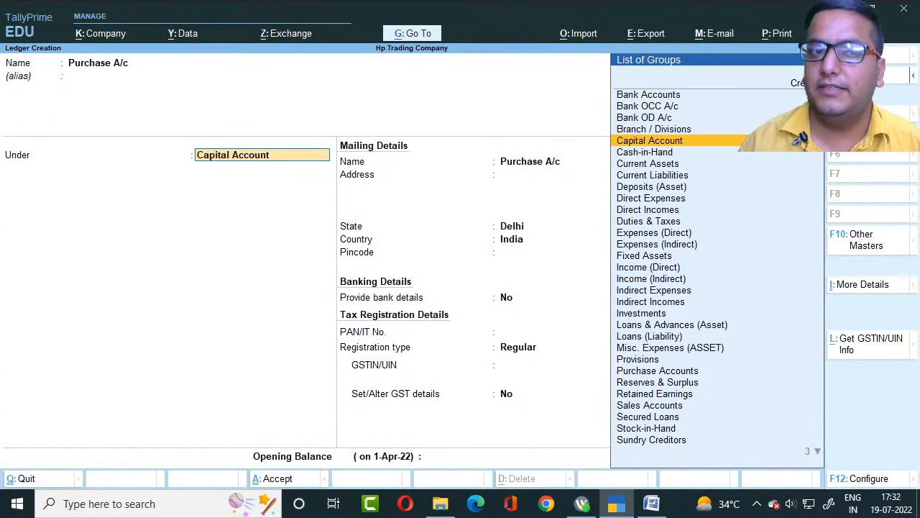
{"action": "type", "text": "P"}
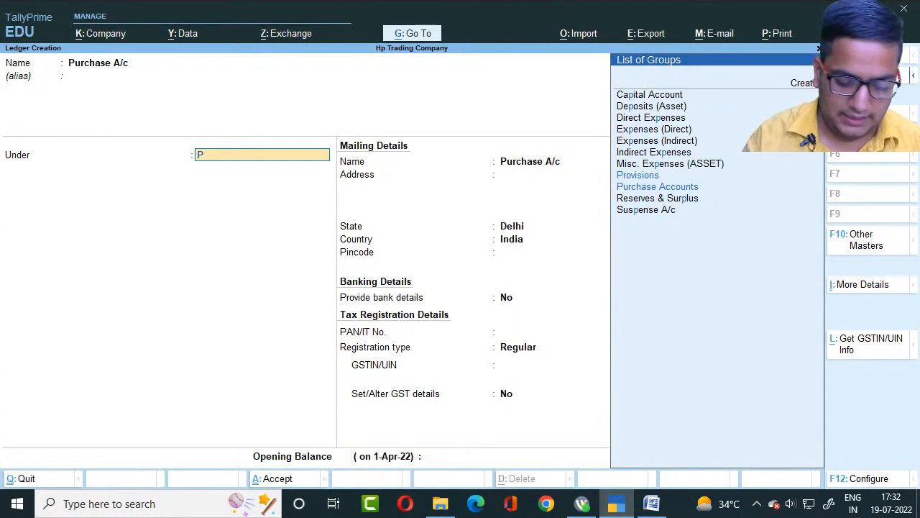
{"action": "type", "text": "u"}
{"action": "key", "text": "Return"}
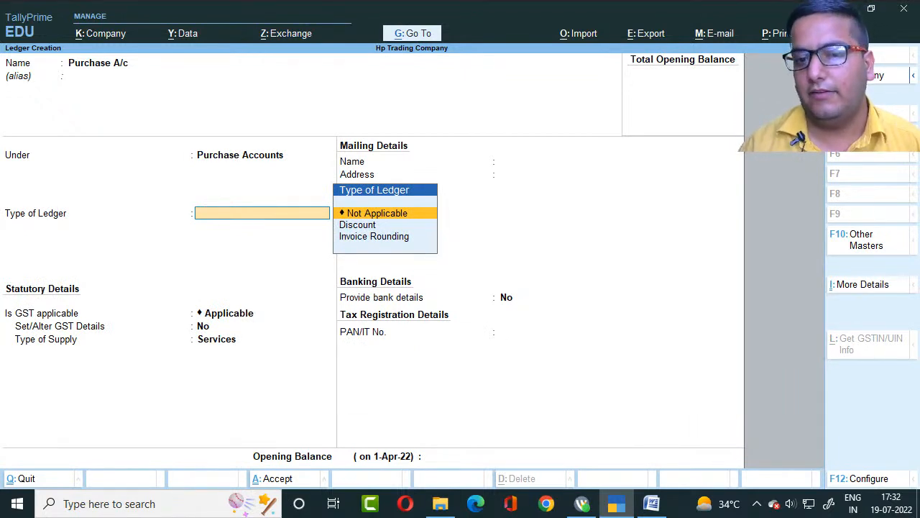
{"action": "key", "text": "Return"}
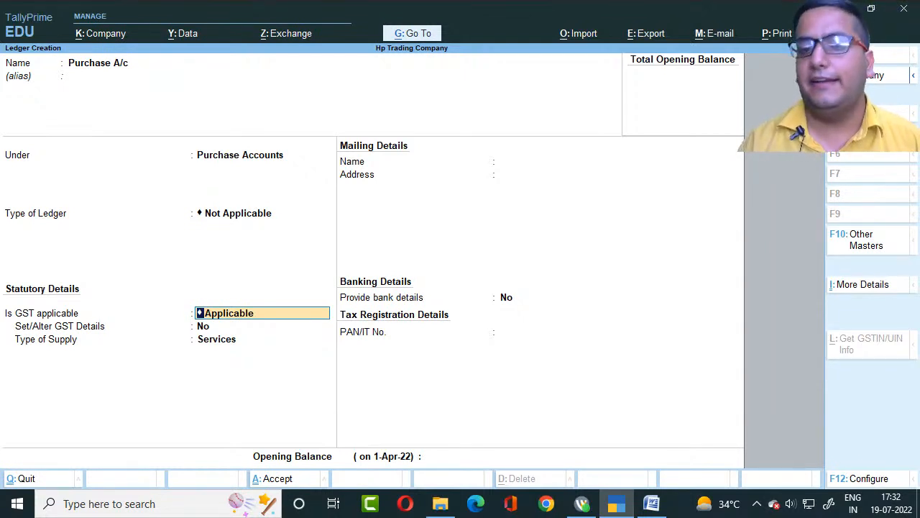
- Save Purchase A/c, and name the next ledger Purchase return by copying the entry from the Word ledger list
{"action": "key", "text": "ctrl+a"}
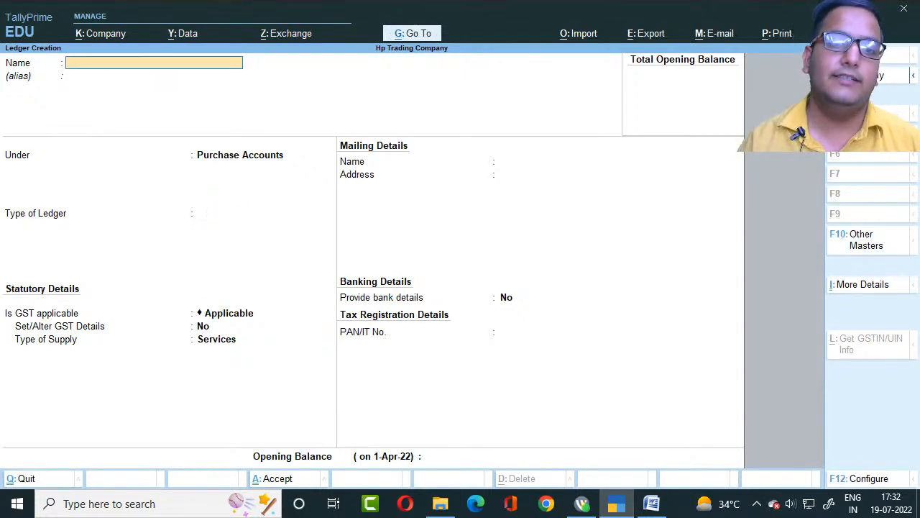
{"action": "key", "text": "alt+Tab"}
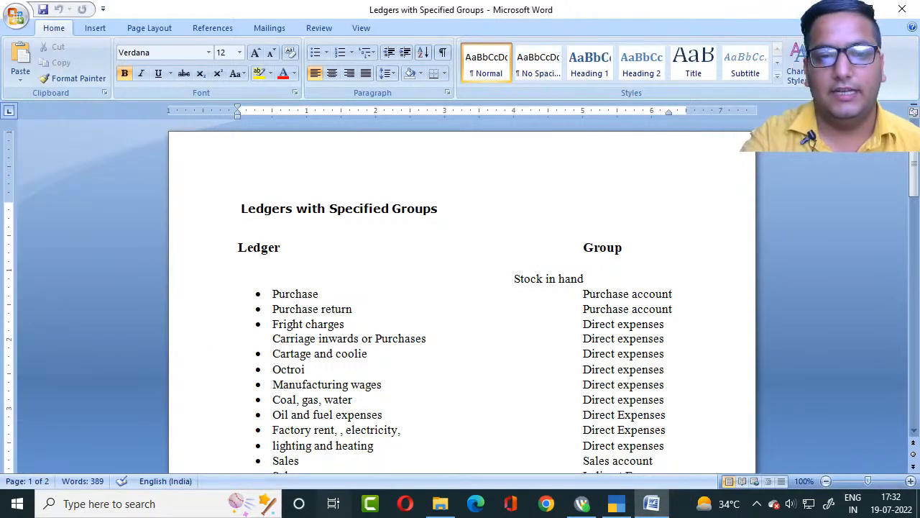
{"action": "left_click_drag", "start_coordinate": [273, 309], "coordinate": [534, 309]}
{"action": "scroll", "coordinate": [533, 309], "scroll_direction": "down", "scroll_amount": 1}
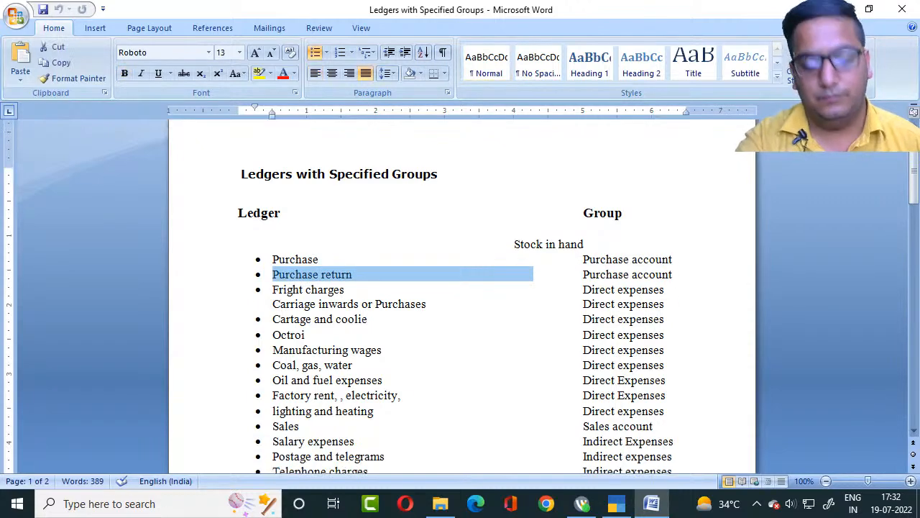
{"action": "key", "text": "ctrl+c"}
{"action": "key", "text": "alt+Tab"}
{"action": "key", "text": "ctrl+v"}
{"action": "key", "text": "Return"}
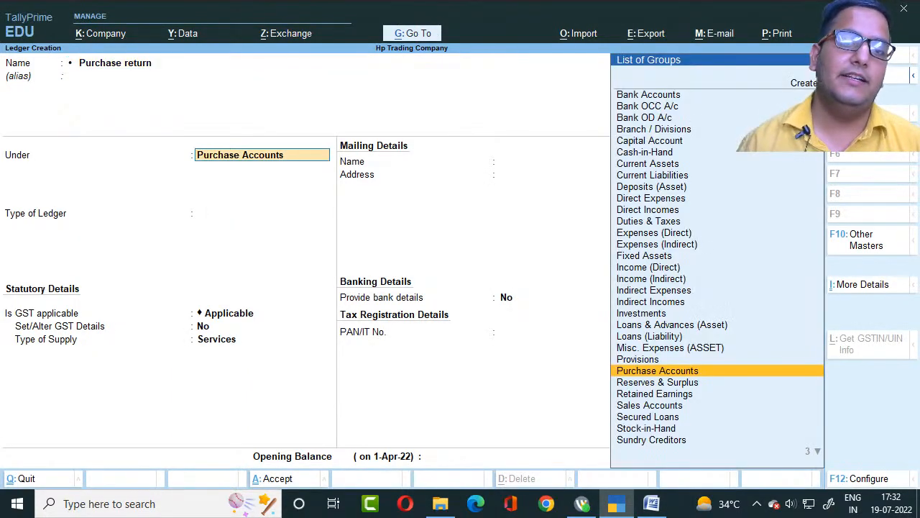
- Check Purchase return's group in the Word list, and save the ledger in TallyPrime under Purchase Accounts
{"action": "key", "text": "alt+Tab"}
{"action": "key", "text": "alt+Tab"}
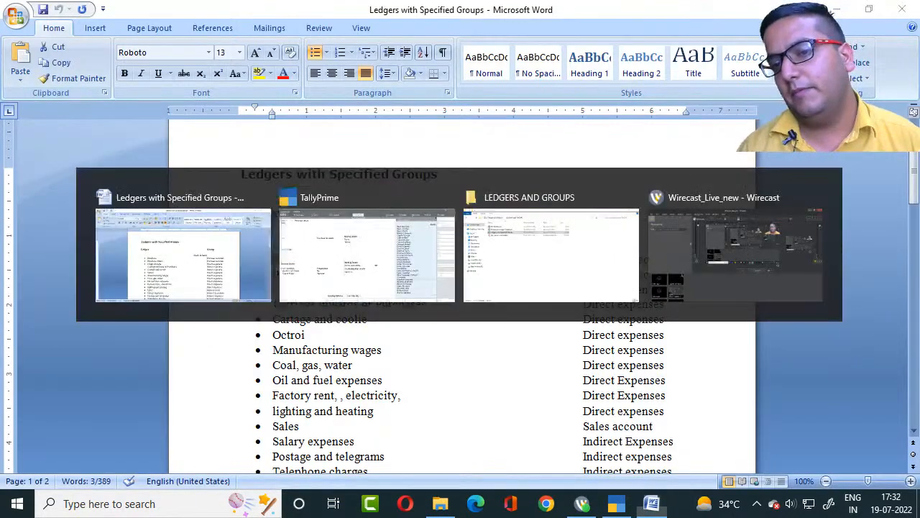
{"action": "key", "text": "Return"}
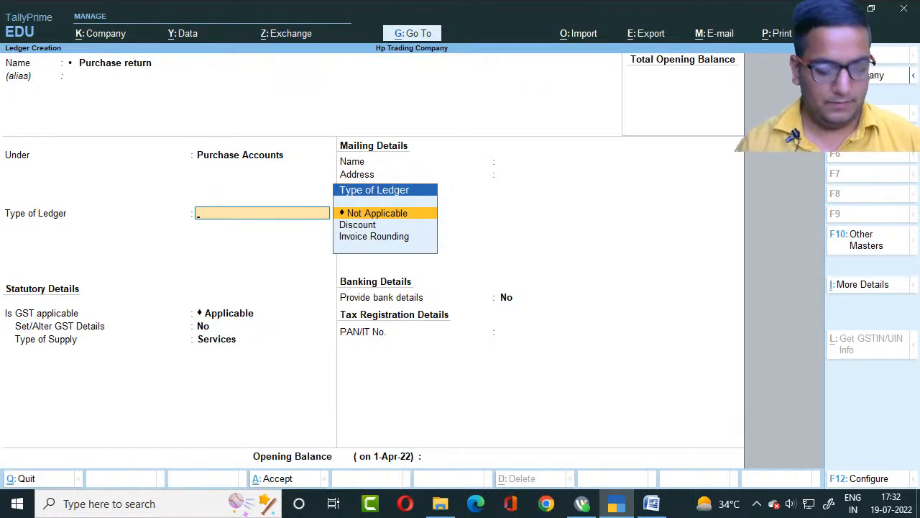
{"action": "key", "text": "ctrl+a"}
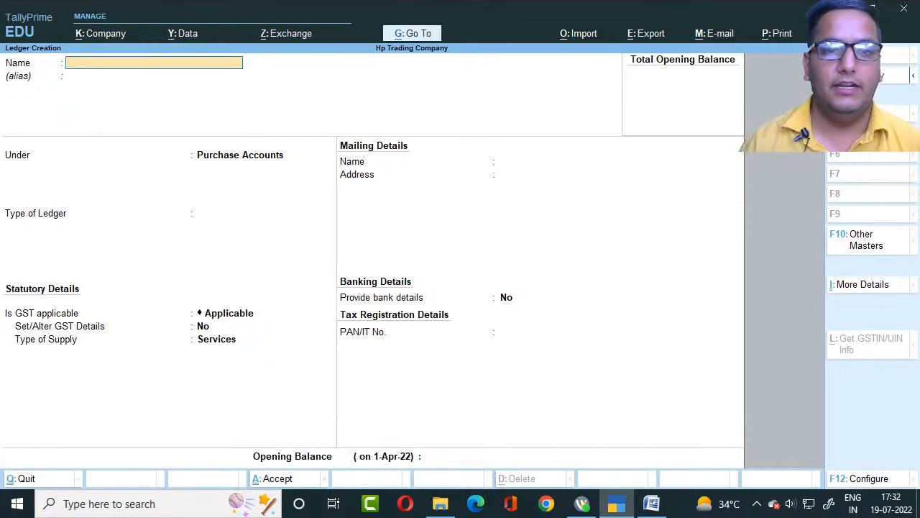
- Copy Fright charges from the Word list as the new TallyPrime ledger's name, leaving the alias blank, and check its group
{"action": "key", "text": "alt+Tab"}
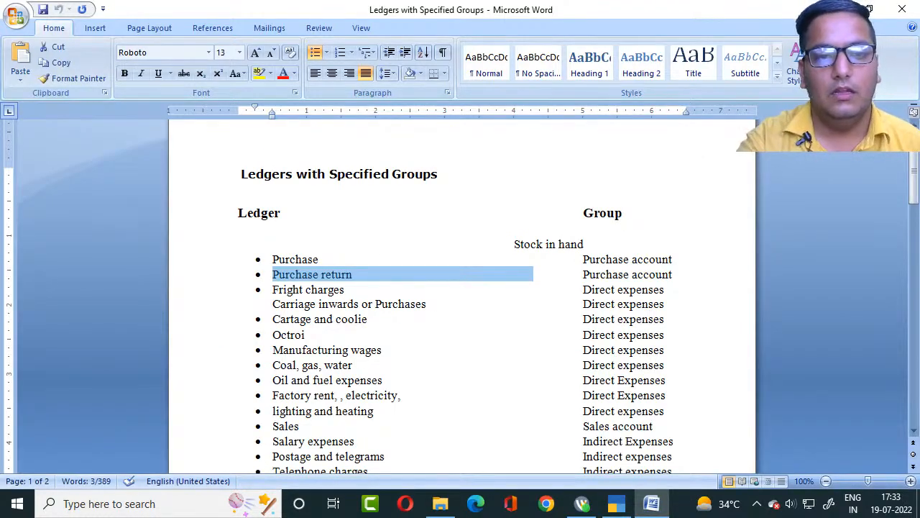
{"action": "left_click_drag", "start_coordinate": [273, 290], "coordinate": [360, 290]}
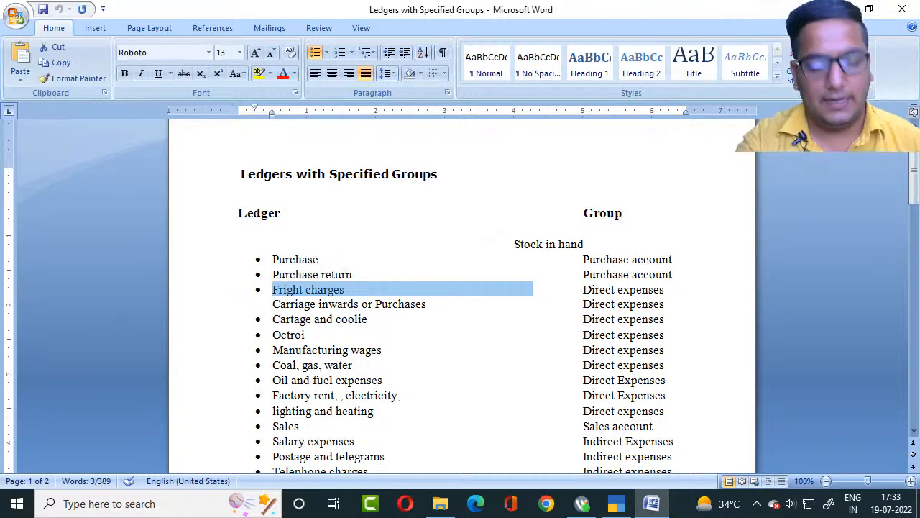
{"action": "key", "text": "alt+Tab"}
{"action": "key", "text": "ctrl+alt+v"}
{"action": "key", "text": "Return"}
{"action": "key", "text": "alt+Tab"}
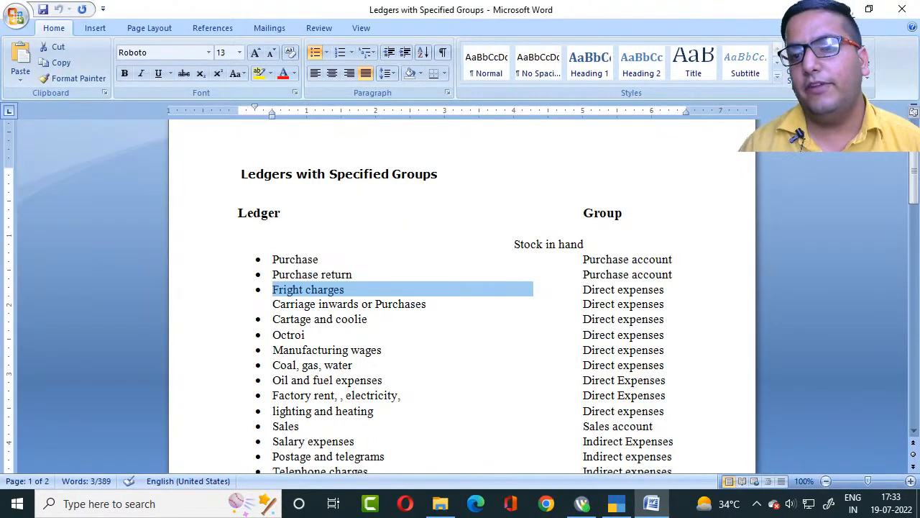
{"action": "key", "text": "alt+Tab"}
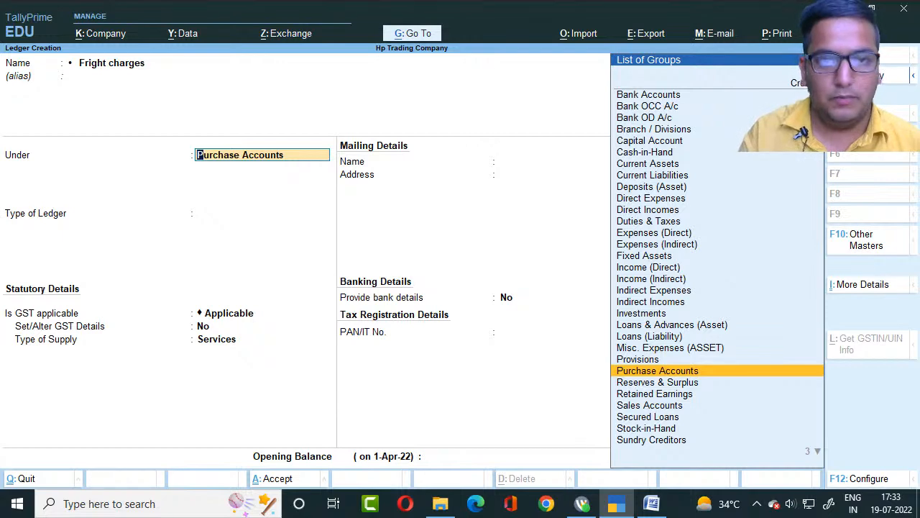
- Recheck the Word list, set the Fright charges ledger under Direct Expenses, and save it
{"action": "key", "text": "alt+Tab"}
{"action": "key", "text": "alt+Tab"}
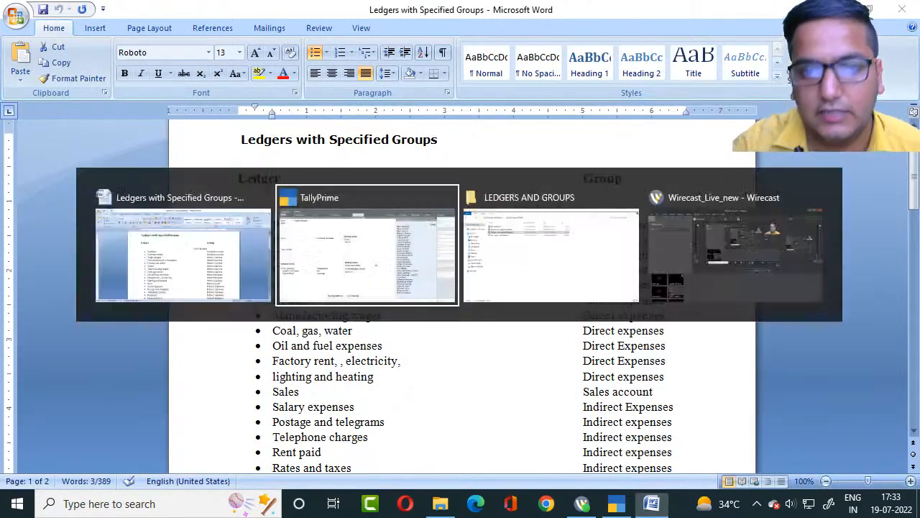
{"action": "type", "text": "Dir"}
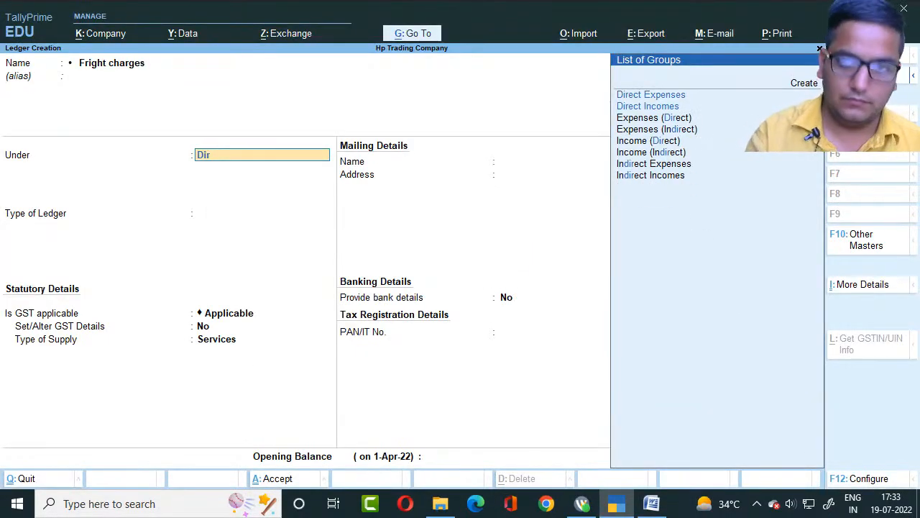
{"action": "key", "text": "Down"}
{"action": "key", "text": "Up"}
{"action": "key", "text": "Return"}
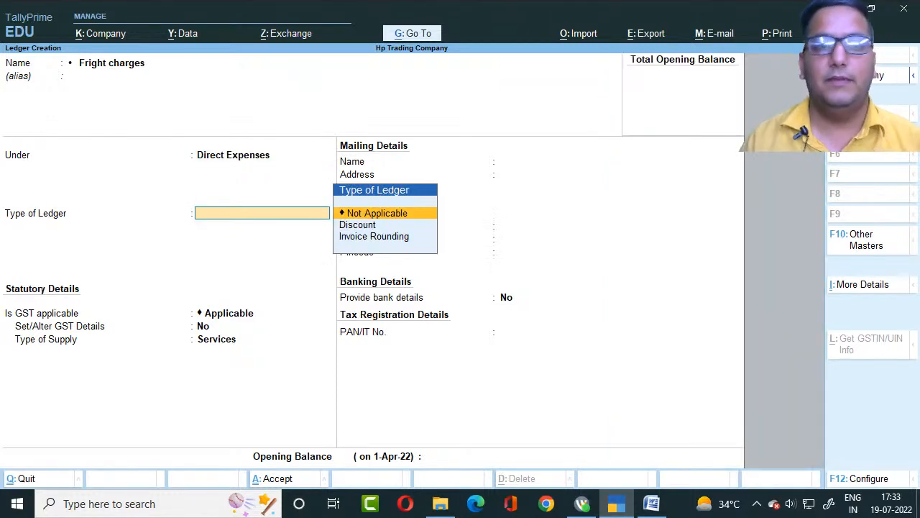
{"action": "key", "text": "ctrl+a"}
- Create the Carriage inwards or Purchases ledger under Direct Expenses in TallyPrime, copying its name from the Word list
{"action": "key", "text": "alt+Tab"}
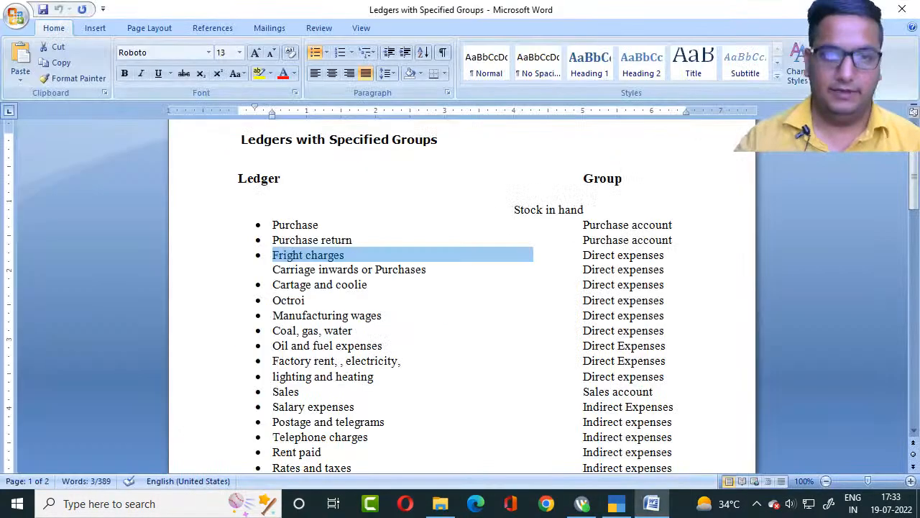
{"action": "left_click_drag", "start_coordinate": [273, 270], "coordinate": [431, 269]}
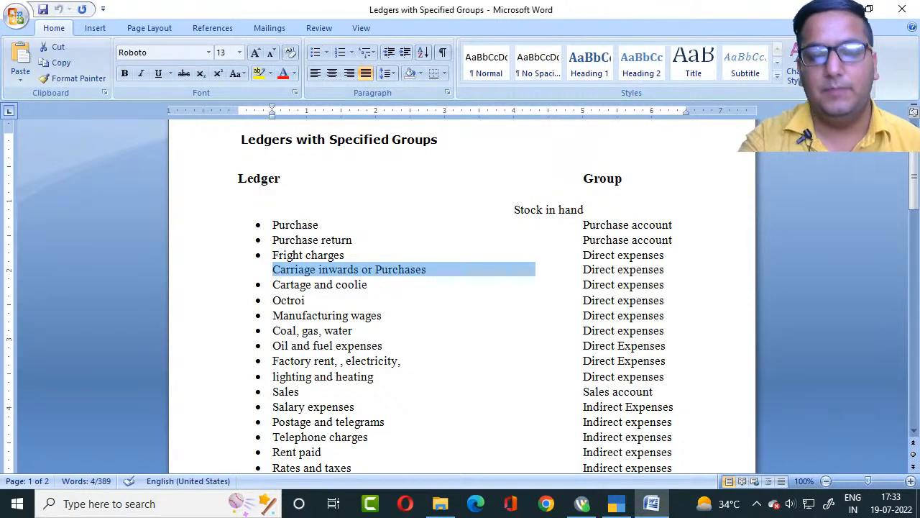
{"action": "key", "text": "alt+Tab"}
{"action": "key", "text": "ctrl+alt+v"}
{"action": "key", "text": "Return"}
{"action": "key", "text": "Return"}
{"action": "key", "text": "alt+Tab"}
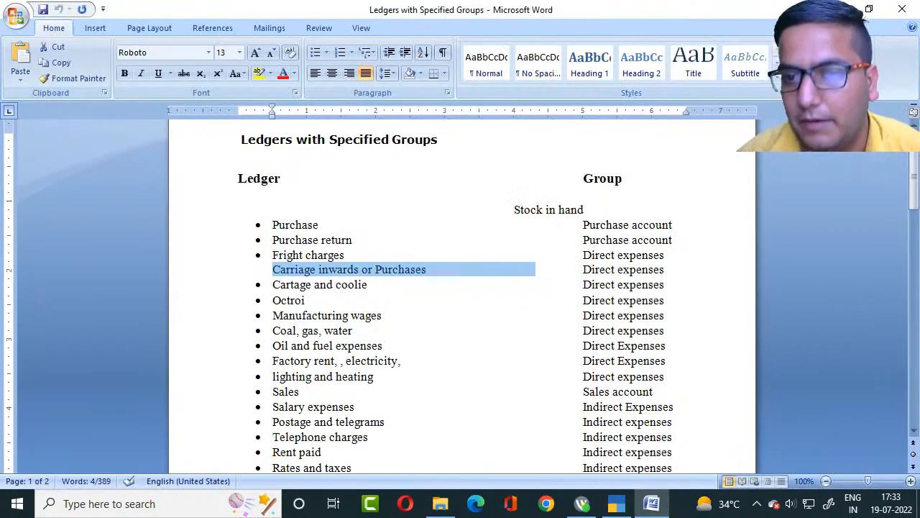
{"action": "key", "text": "alt+Tab"}
{"action": "key", "text": "ctrl+a"}
- Copy Cartage and coolie from the Word list into a new TallyPrime ledger, and save it under Direct Expenses
{"action": "key", "text": "alt+Tab"}
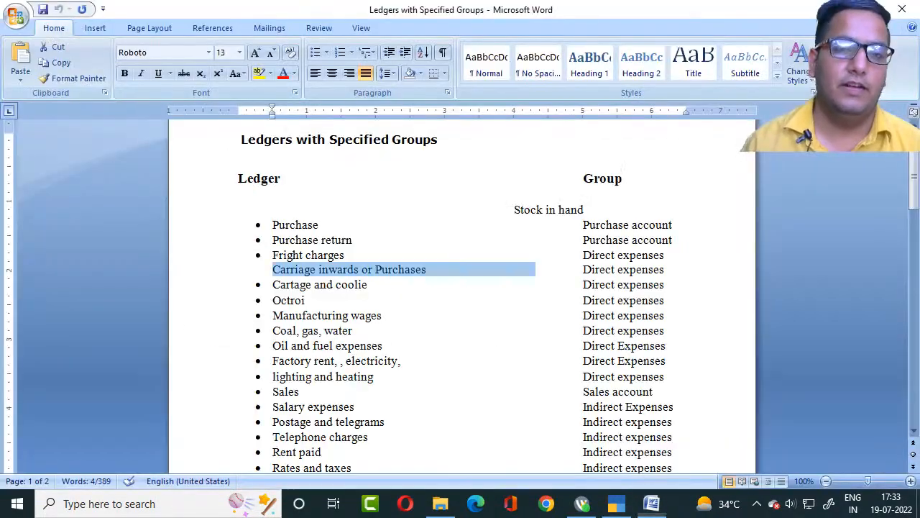
{"action": "left_click_drag", "start_coordinate": [273, 284], "coordinate": [365, 285]}
{"action": "key", "text": "ctrl+c"}
{"action": "key", "text": "alt+Tab"}
{"action": "key", "text": "ctrl+alt+v"}
{"action": "key", "text": "Return"}
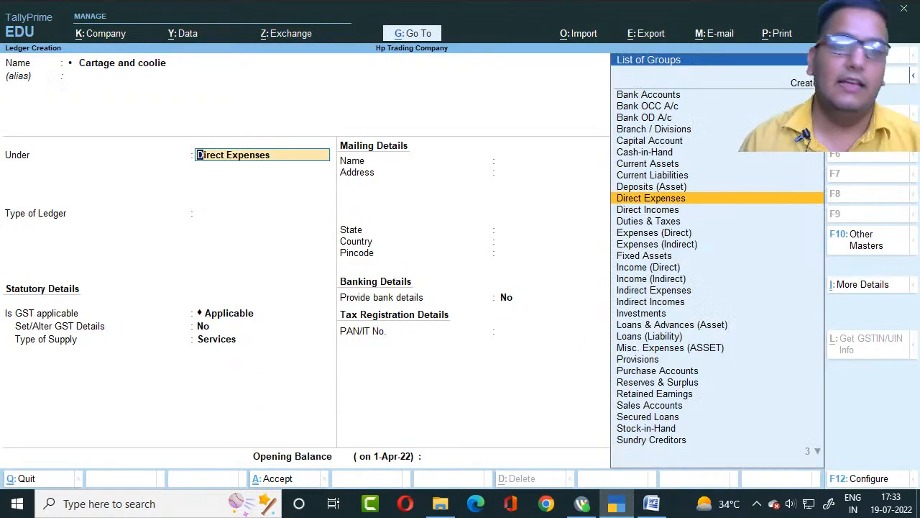
{"action": "key", "text": "Return"}
{"action": "key", "text": "Return"}
{"action": "key", "text": "ctrl+a"}
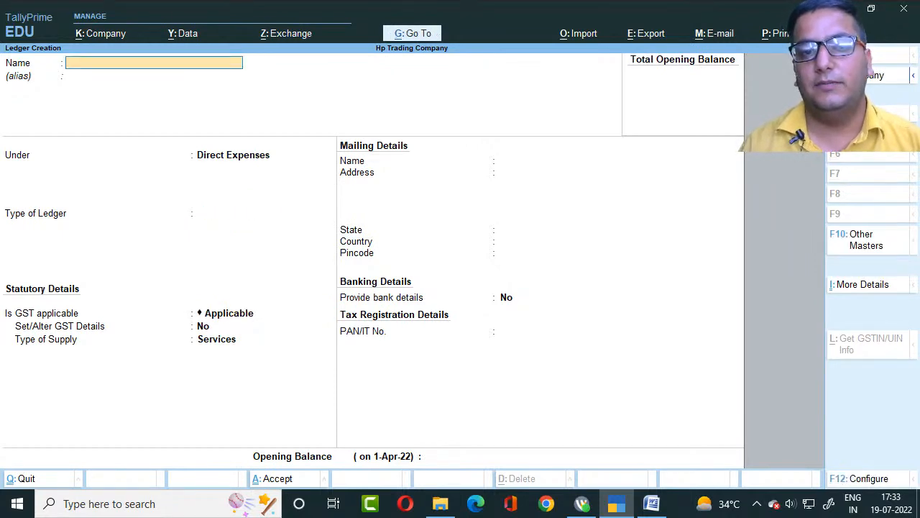
- Copy Octroi from the Word list into a new TallyPrime ledger, and save it under Direct Expenses
{"action": "key", "text": "alt+Tab"}
{"action": "left_click_drag", "start_coordinate": [273, 301], "coordinate": [306, 301]}
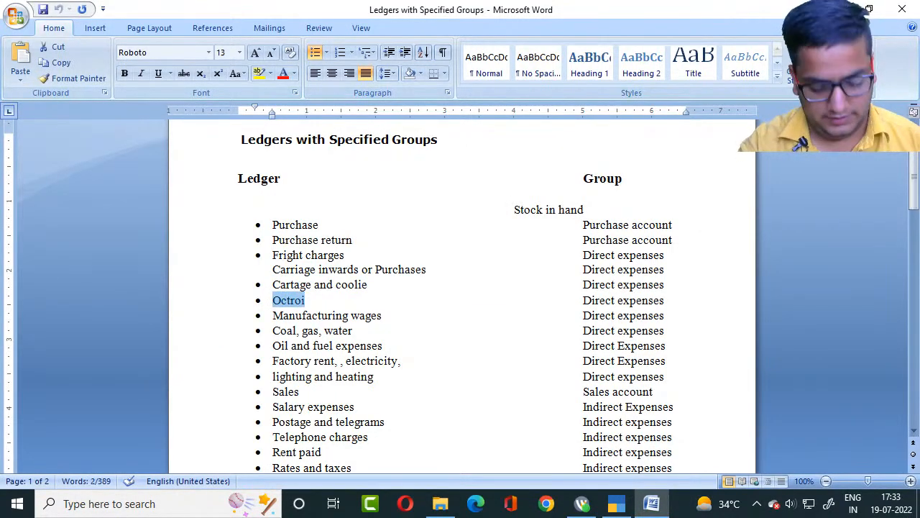
{"action": "key", "text": "alt+Tab"}
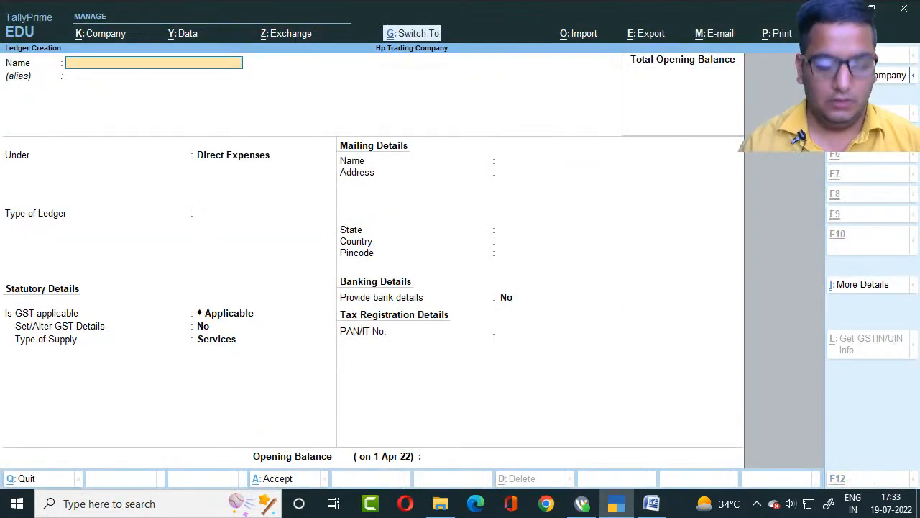
{"action": "key", "text": "ctrl+alt+v"}
{"action": "key", "text": "Return"}
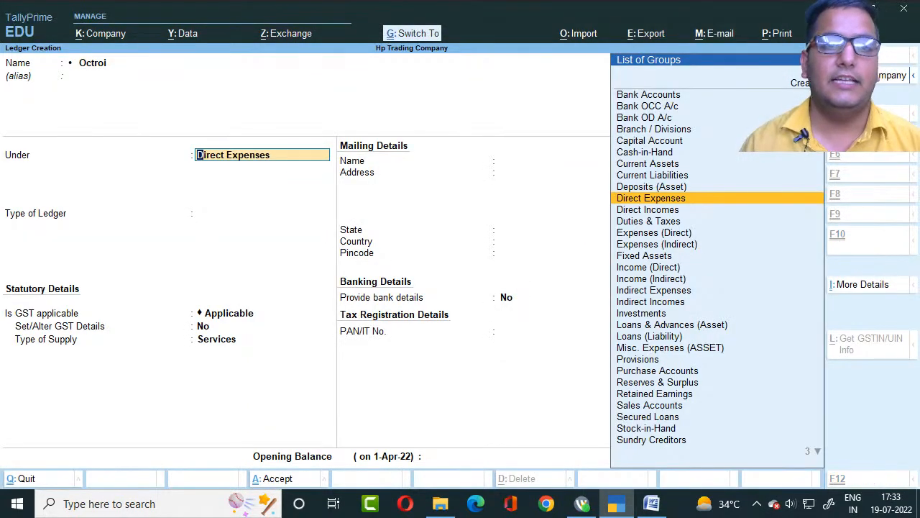
{"action": "key", "text": "ctrl+a"}
- Copy Manufacturing wages from the Word list into a new TallyPrime ledger under Direct Expenses
{"action": "key", "text": "alt+Tab"}
{"action": "left_click_drag", "start_coordinate": [272, 315], "coordinate": [536, 315]}
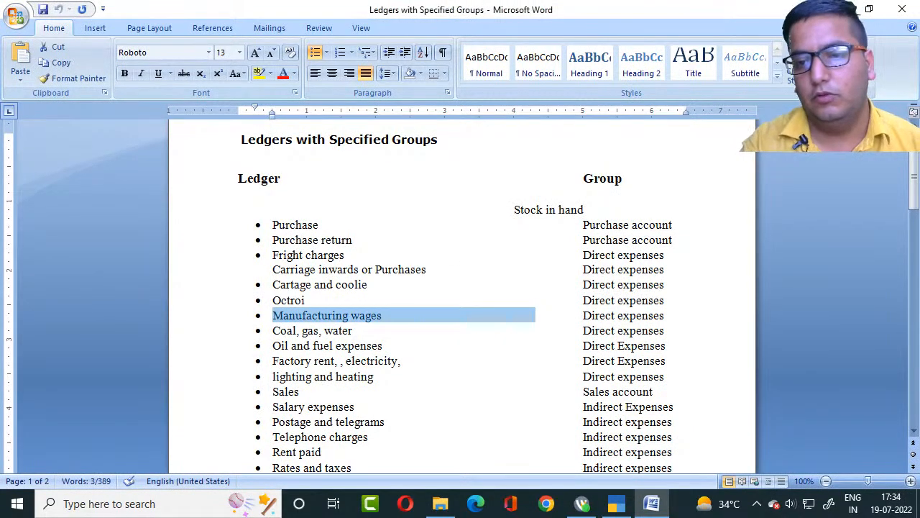
{"action": "key", "text": "ctrl+c"}
{"action": "key", "text": "alt+Tab"}
{"action": "key", "text": "ctrl+alt+v"}
{"action": "key", "text": "Return"}
{"action": "key", "text": "Return"}
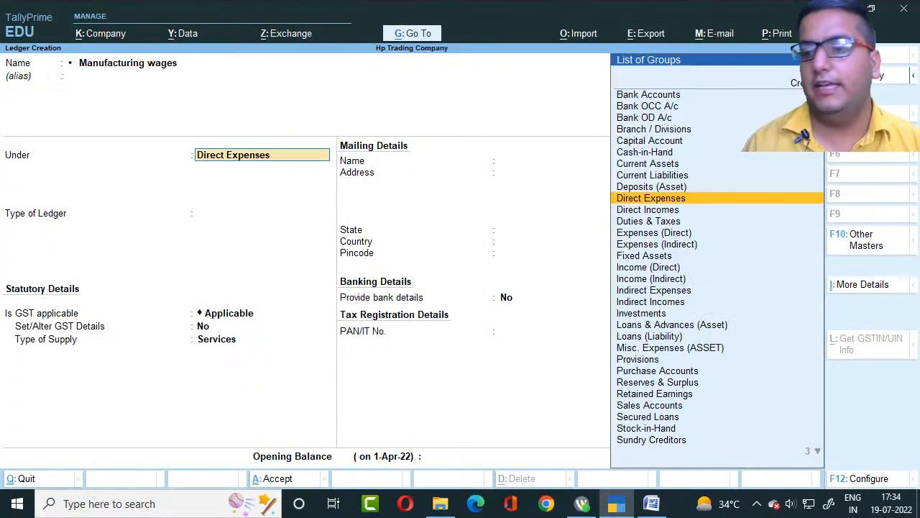
- Copy "Coal, gas, water" from the Word list into a new TallyPrime ledger, check its group, and save it under Direct Expenses
{"action": "key", "text": "alt+Tab"}
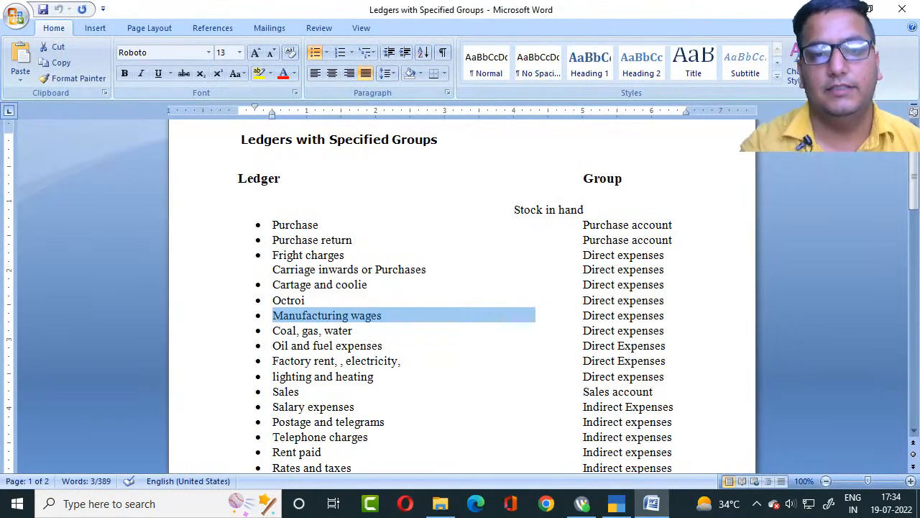
{"action": "left_click_drag", "start_coordinate": [273, 331], "coordinate": [535, 330]}
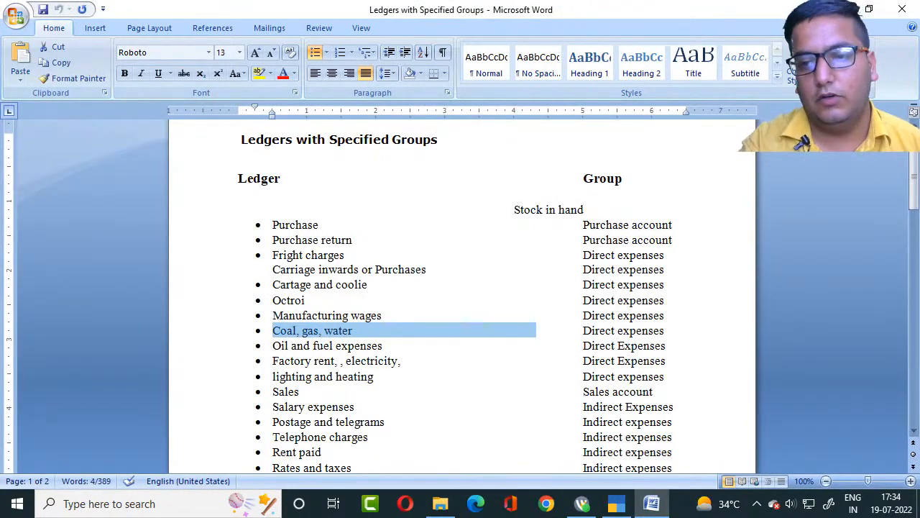
{"action": "key", "text": "ctrl+c"}
{"action": "key", "text": "alt+Tab"}
{"action": "key", "text": "ctrl+v"}
{"action": "key", "text": "Return"}
{"action": "key", "text": "Return"}
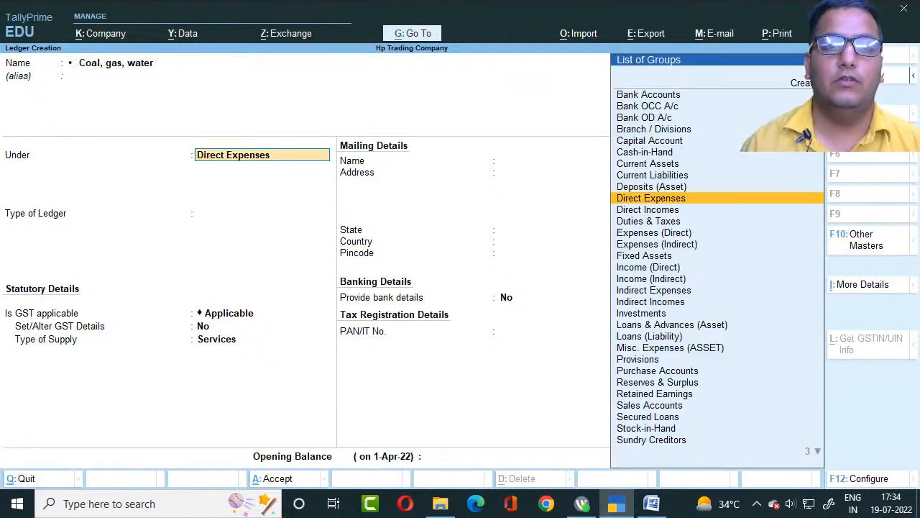
{"action": "key", "text": "alt+Tab"}
{"action": "key", "text": "alt+Tab"}
{"action": "key", "text": "ctrl+a"}
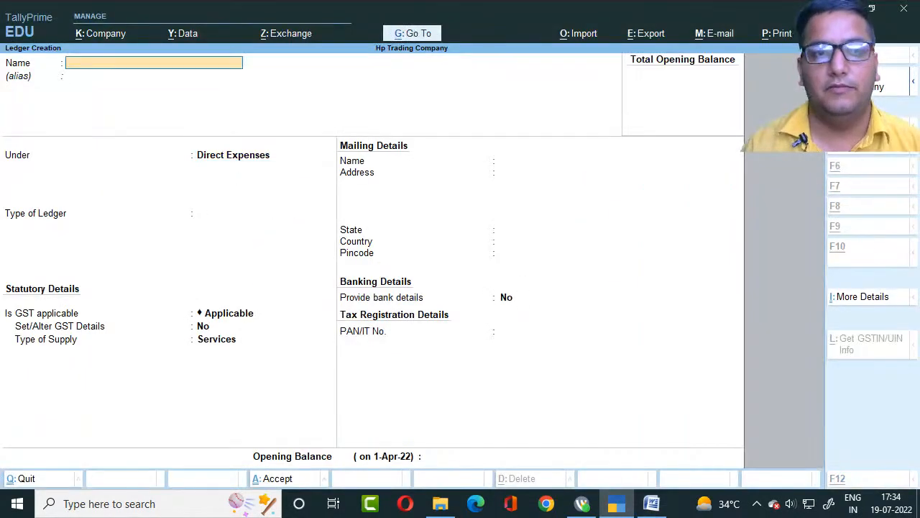
- Name the next TallyPrime ledger "Factory rent, , electricity" by copying the entry from the Word list, leaving the alias blank
{"action": "key", "text": "alt+Tab"}
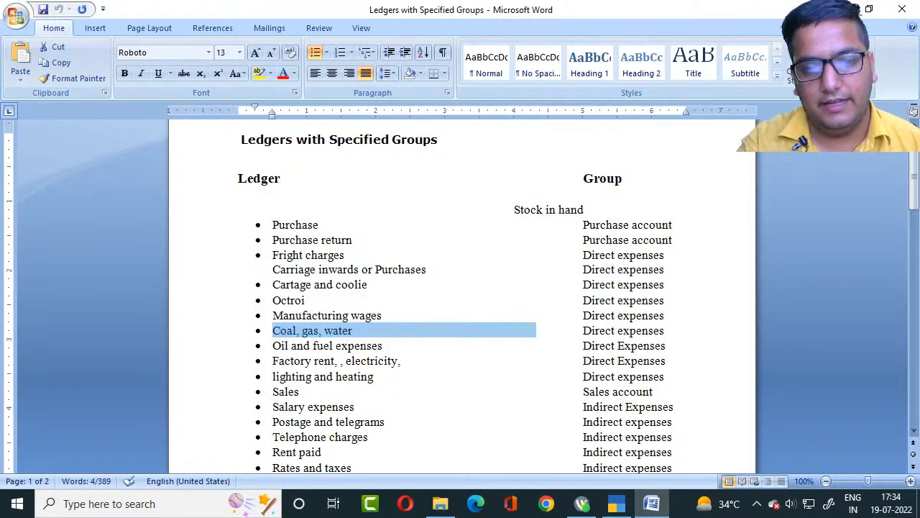
{"action": "left_click_drag", "start_coordinate": [272, 361], "coordinate": [398, 361]}
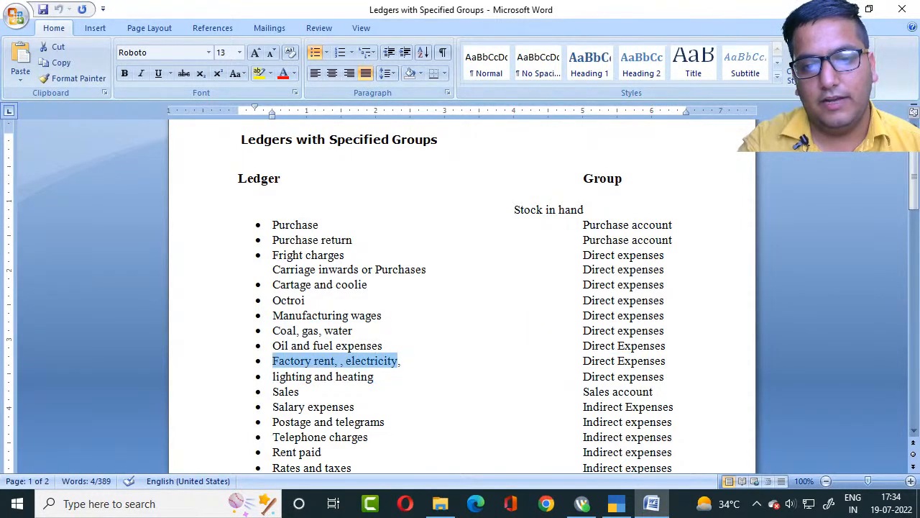
{"action": "left_click", "coordinate": [399, 361]}
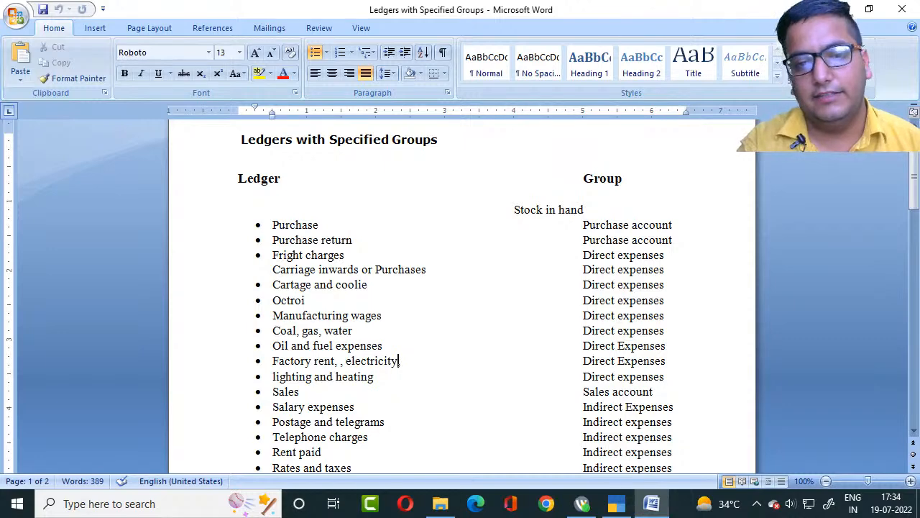
{"action": "left_click_drag", "start_coordinate": [273, 361], "coordinate": [398, 361]}
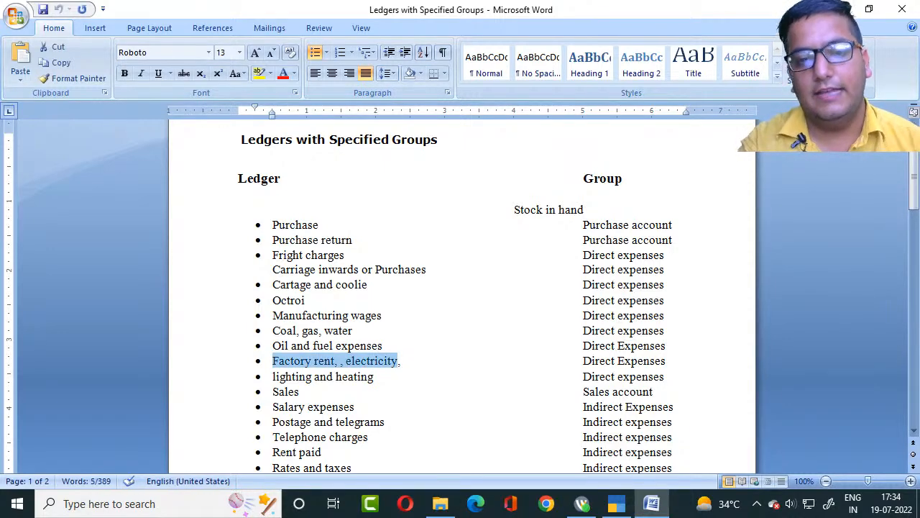
{"action": "key", "text": "ctrl+c"}
{"action": "key", "text": "alt+Tab"}
{"action": "key", "text": "ctrl+v"}
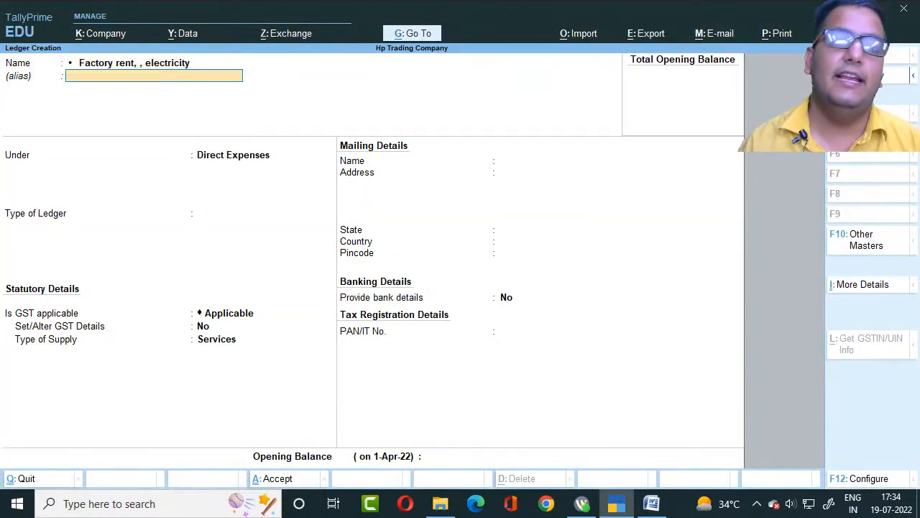
{"action": "key", "text": "Return"}
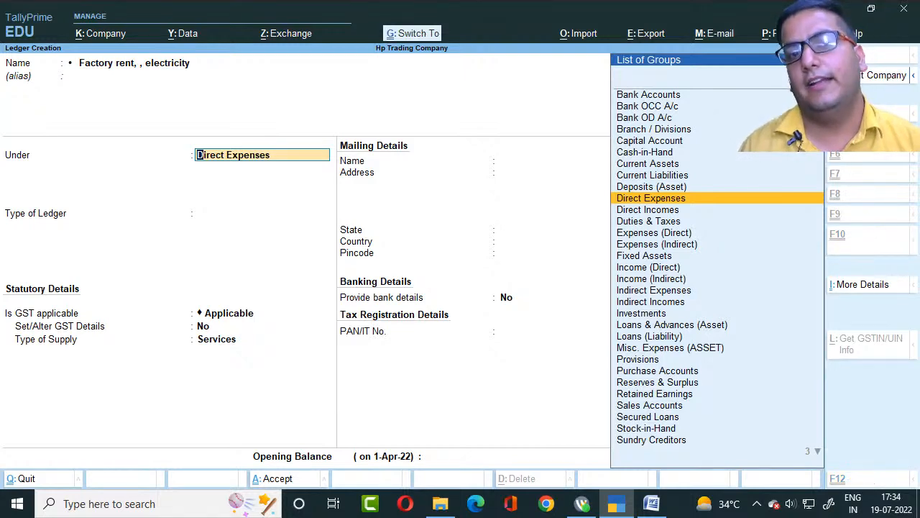
- Save the open factory rent ledger under Direct Expenses and copy "Sales" from the Word list into TallyPrime as a new ledger's name
{"action": "key", "text": "ctrl+a"}
{"action": "key", "text": "alt+Tab"}
{"action": "scroll", "coordinate": [461, 288], "scroll_direction": "down", "scroll_amount": 1}
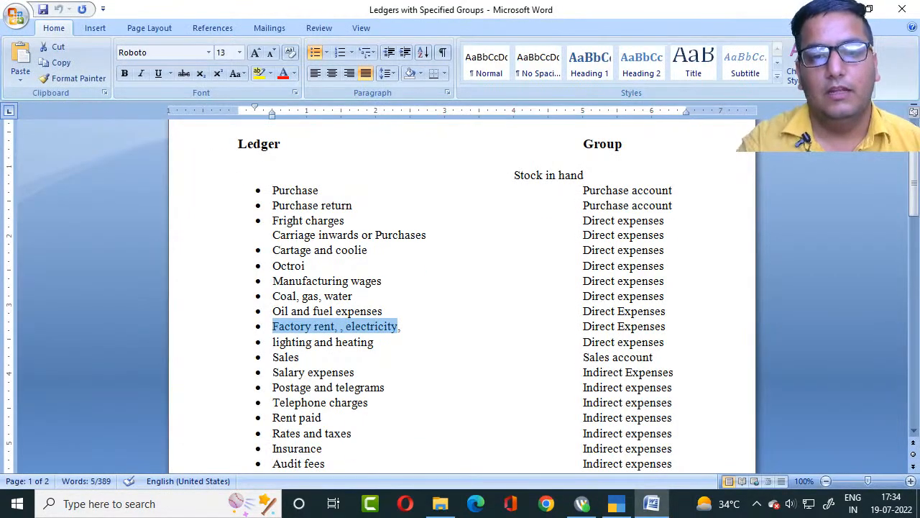
{"action": "left_click_drag", "start_coordinate": [274, 357], "coordinate": [299, 357]}
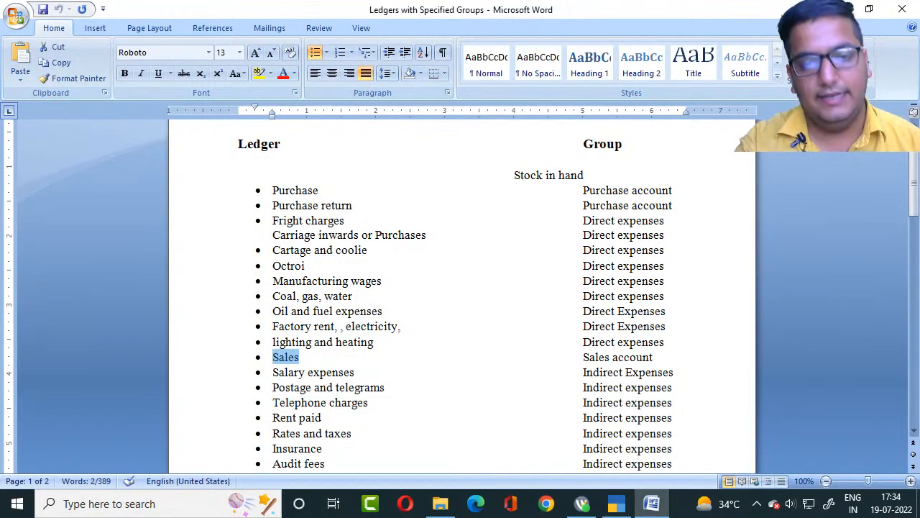
{"action": "key", "text": "ctrl+c"}
{"action": "key", "text": "alt+Tab"}
{"action": "key", "text": "ctrl+alt+v"}
{"action": "key", "text": "Return"}
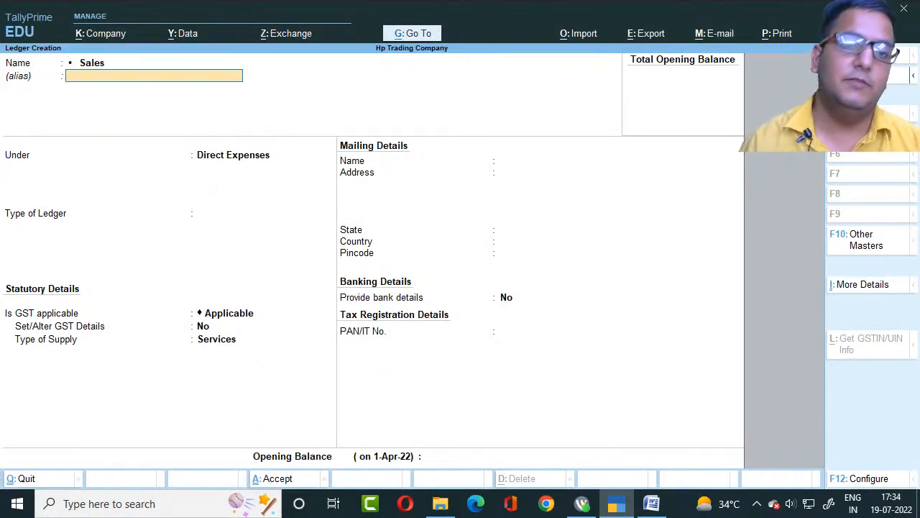
- Assign the Sales ledger to the Sales Accounts group and save it
{"action": "key", "text": "Return"}
{"action": "type", "text": "Sa"}
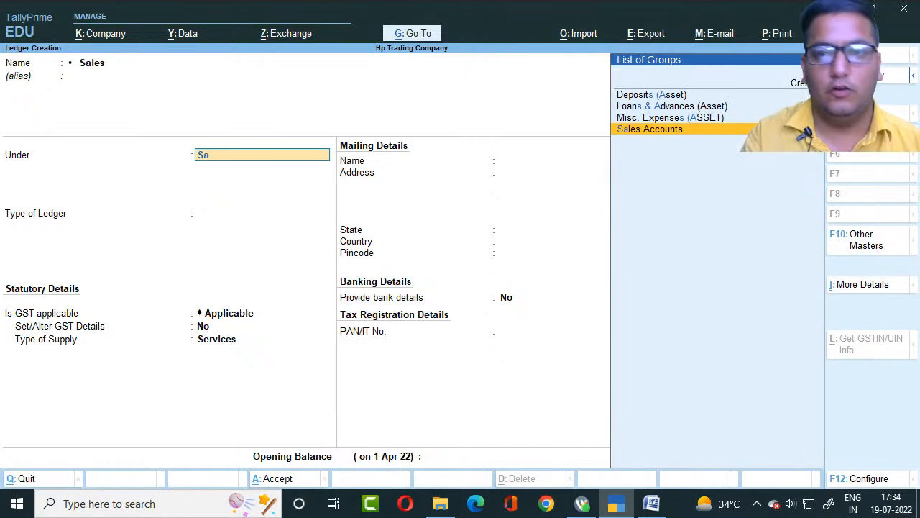
{"action": "key", "text": "Return"}
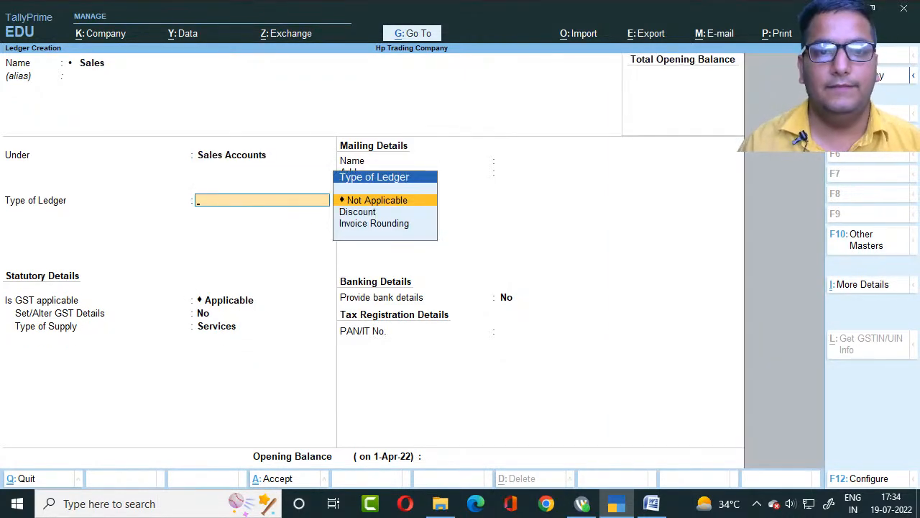
{"action": "key", "text": "ctrl+a"}
- Copy "Salary expenses" from the Word list into TallyPrime as a new ledger under Indirect Expenses
{"action": "key", "text": "alt+Tab"}
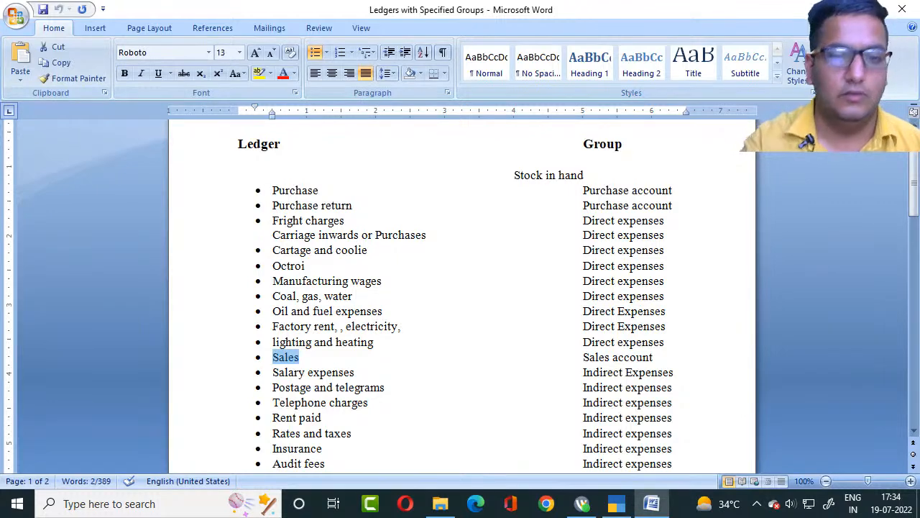
{"action": "left_click_drag", "start_coordinate": [272, 371], "coordinate": [355, 372]}
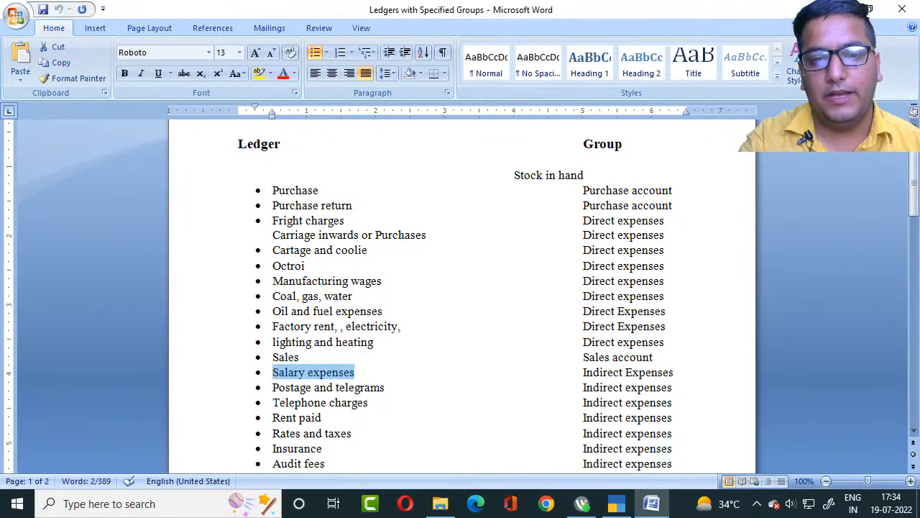
{"action": "key", "text": "ctrl+c"}
{"action": "key", "text": "alt+Tab"}
{"action": "key", "text": "ctrl+alt+v"}
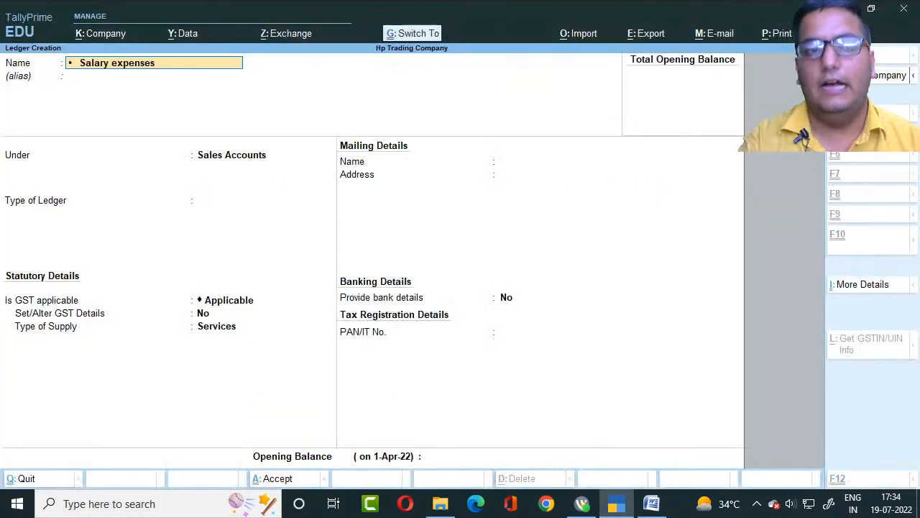
{"action": "key", "text": "Return"}
{"action": "type", "text": "Ind"}
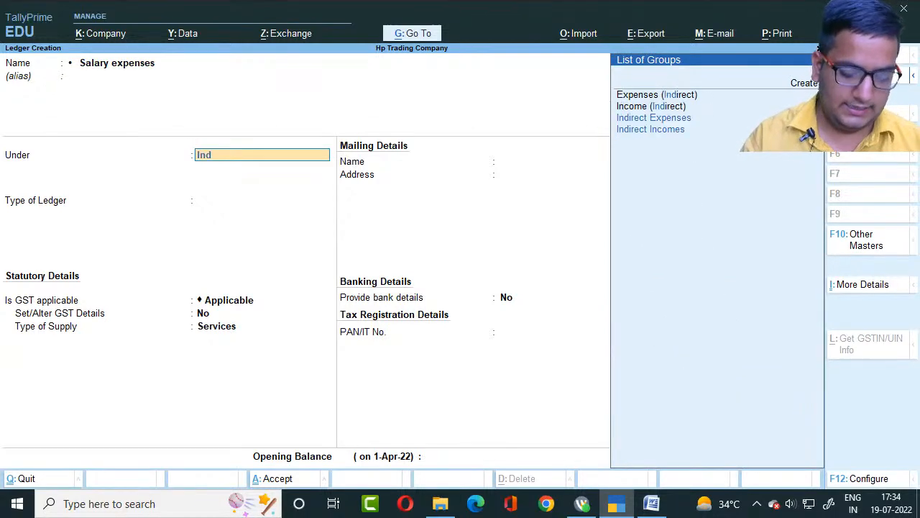
{"action": "key", "text": "Return"}
- Create a ledger under Indirect Expenses in TallyPrime with the name "Postage and telegrams" copied from the Word list, and save it
{"action": "key", "text": "alt+Tab"}
{"action": "scroll", "coordinate": [460, 302], "scroll_direction": "down", "scroll_amount": 1}
{"action": "left_click_drag", "start_coordinate": [273, 352], "coordinate": [539, 353]}
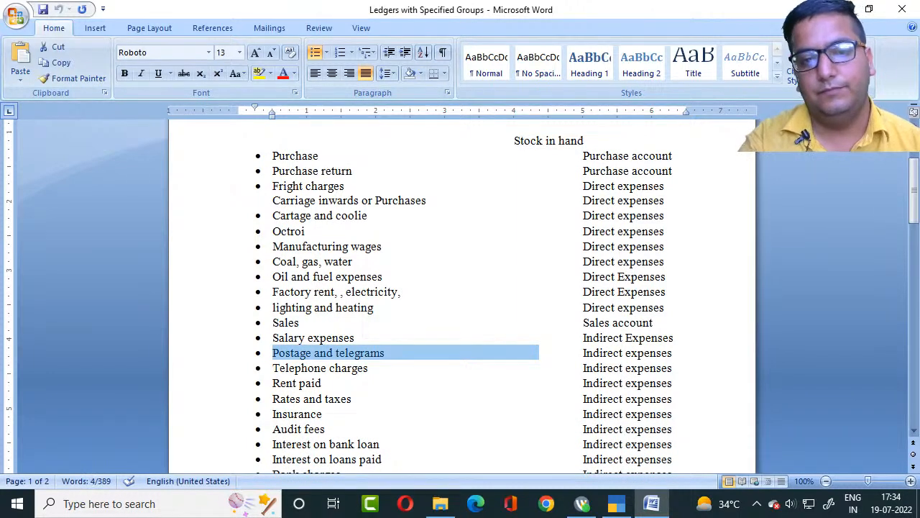
{"action": "key", "text": "ctrl+c"}
{"action": "key", "text": "alt+Tab"}
{"action": "key", "text": "ctrl+alt+v"}
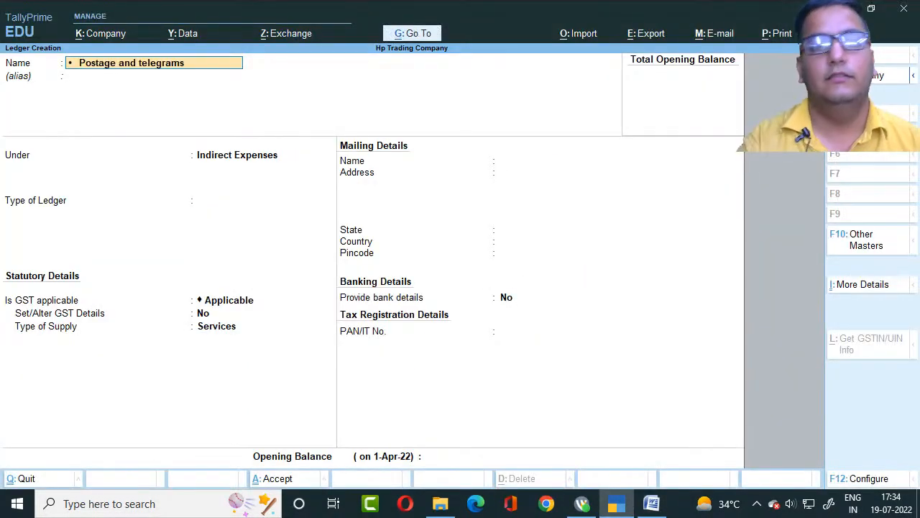
{"action": "key", "text": "Return"}
{"action": "key", "text": "Return"}
{"action": "key", "text": "alt+Tab"}
{"action": "key", "text": "alt+Tab"}
{"action": "key", "text": "ctrl+a"}
- Copy "Telephone charges" from the Word list into the new ledger's name in TallyPrime
{"action": "key", "text": "alt+Tab"}
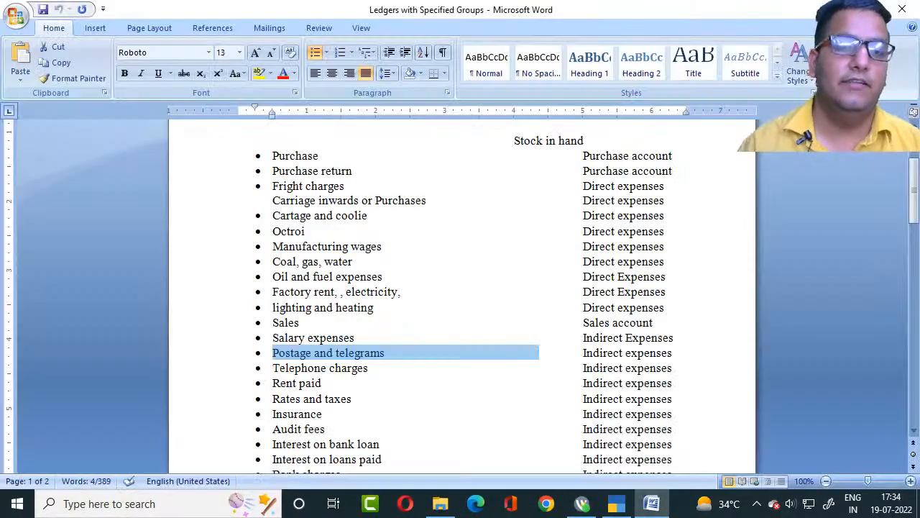
{"action": "left_click_drag", "start_coordinate": [273, 368], "coordinate": [540, 370]}
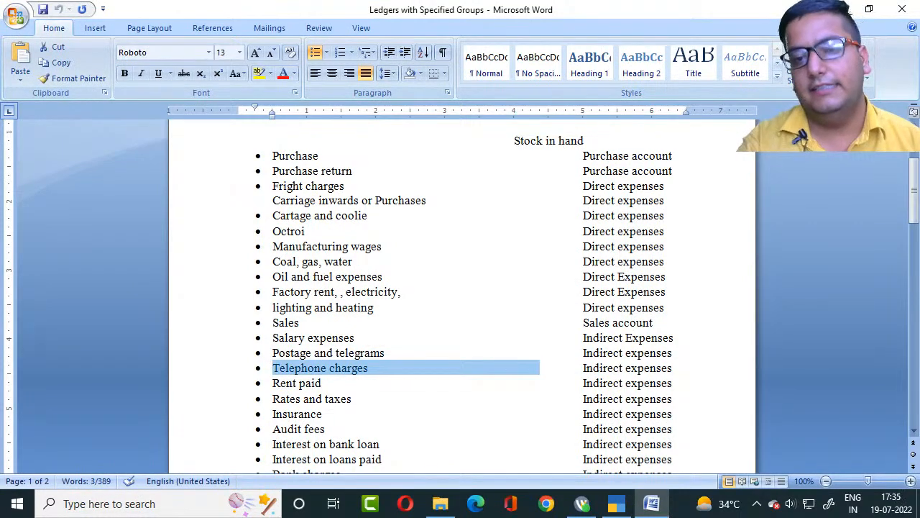
{"action": "key", "text": "ctrl+c"}
{"action": "key", "text": "alt+Tab"}
{"action": "key", "text": "ctrl+alt+v"}
{"action": "key", "text": "Return"}
- Check the list in Word and set the Telephone charges ledger's group to Indirect Expenses in TallyPrime
{"action": "key", "text": "alt+Tab"}
{"action": "key", "text": "alt+Tab"}
{"action": "type", "text": "I"}
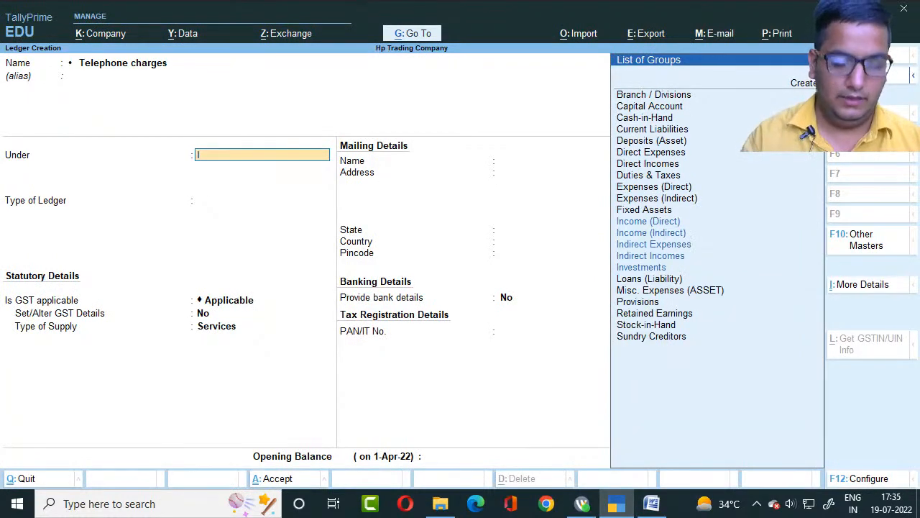
{"action": "type", "text": "nd"}
{"action": "key", "text": "Down"}
{"action": "key", "text": "Down"}
{"action": "key", "text": "Return"}
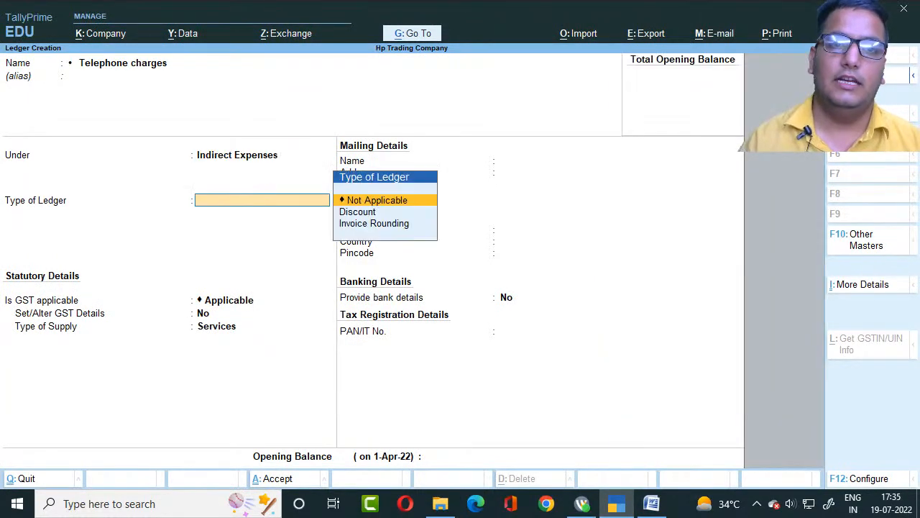
- Copy "Rent paid" from the Word list into TallyPrime as a new ledger, keep it under Indirect Expenses, and save it
{"action": "key", "text": "alt+Tab"}
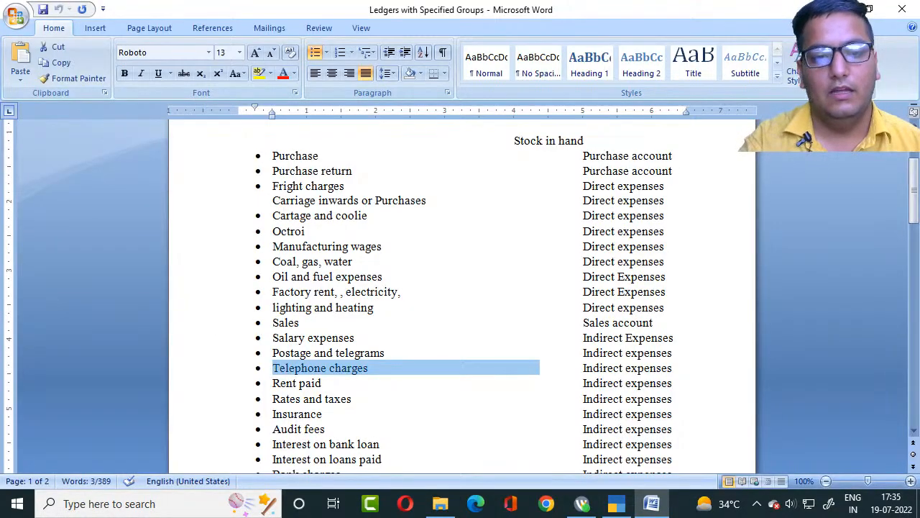
{"action": "key", "text": "Down"}
{"action": "key", "text": "shift+Home"}
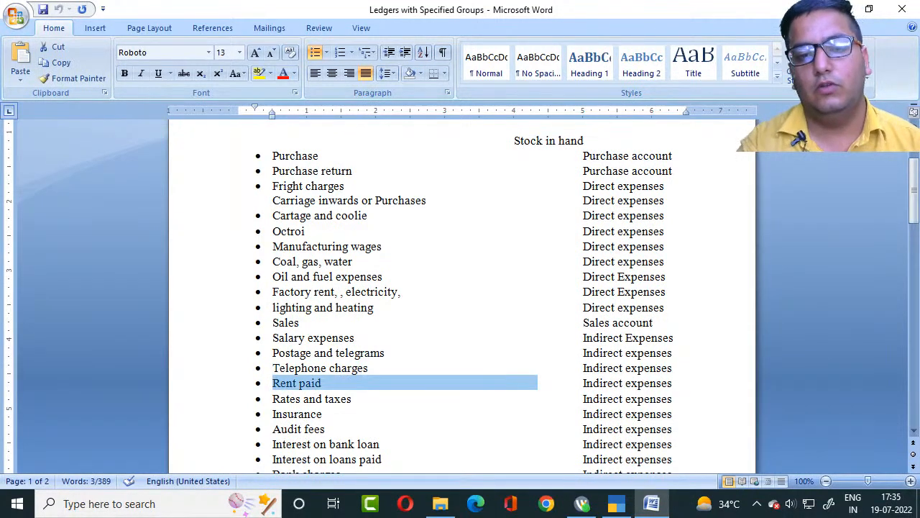
{"action": "key", "text": "ctrl+c"}
{"action": "key", "text": "alt+Tab"}
{"action": "key", "text": "ctrl+alt+v"}
{"action": "key", "text": "Return"}
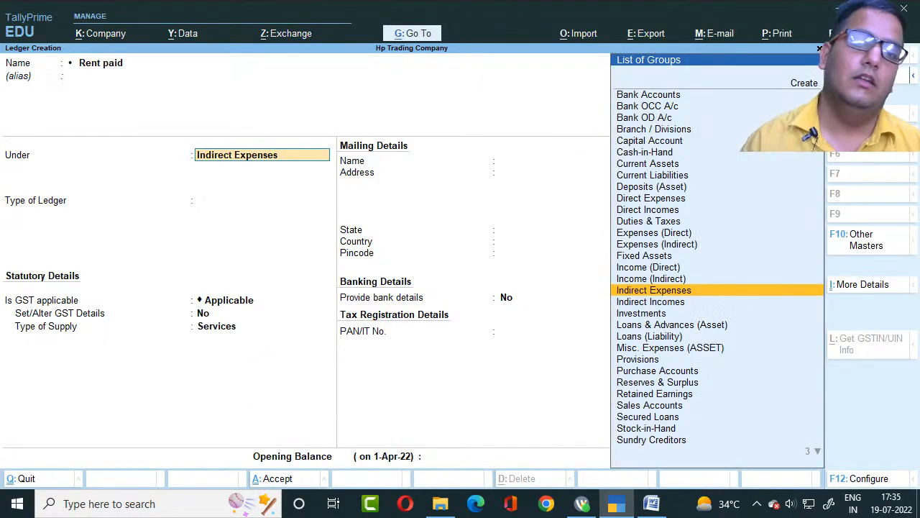
{"action": "key", "text": "ctrl+a"}
- Look through the remaining ledger names and their groups in the Word list, including the indirect income entries
{"action": "key", "text": "alt+Tab"}
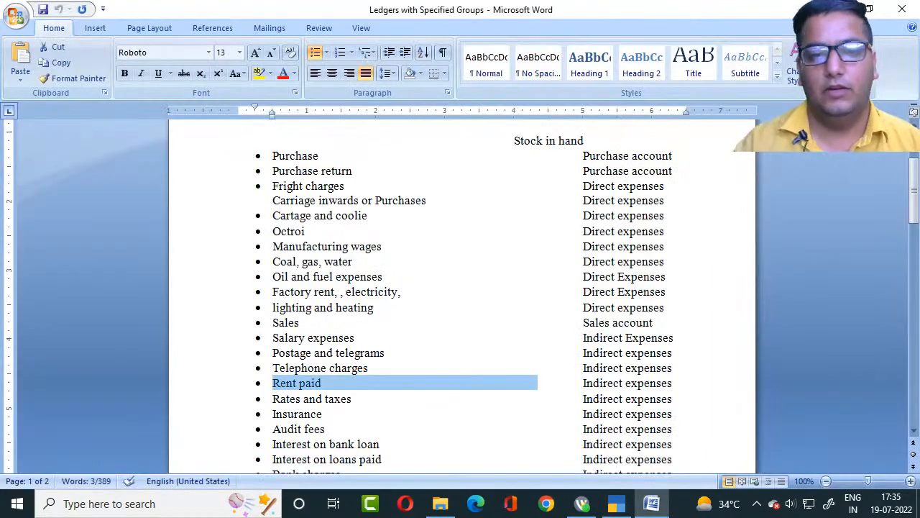
{"action": "scroll", "coordinate": [460, 302], "scroll_direction": "up", "scroll_amount": 1}
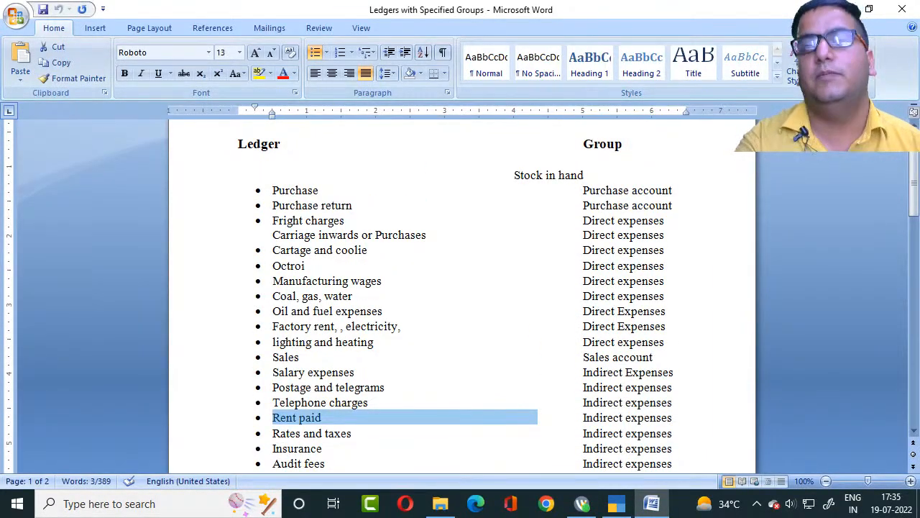
{"action": "scroll", "coordinate": [461, 295], "scroll_direction": "down", "scroll_amount": 10}
{"action": "scroll", "coordinate": [460, 295], "scroll_direction": "up", "scroll_amount": 6}
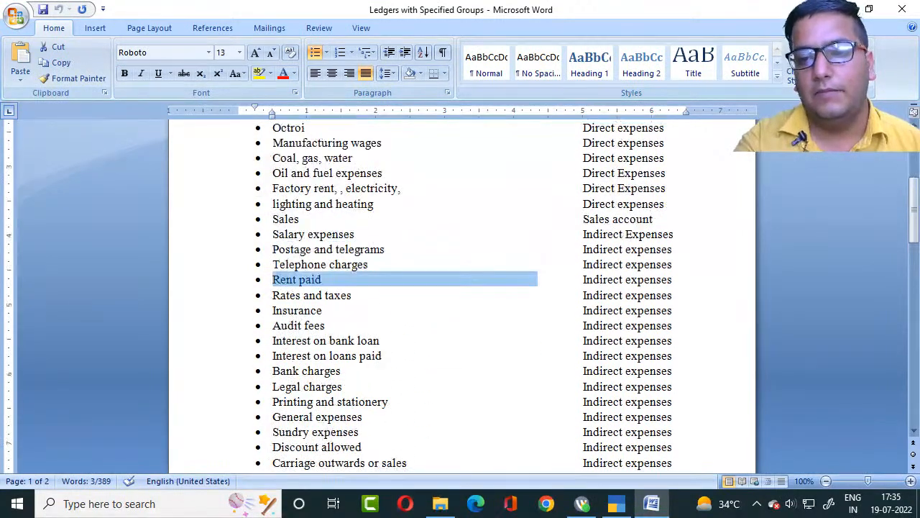
{"action": "scroll", "coordinate": [460, 295], "scroll_direction": "down", "scroll_amount": 7}
{"action": "scroll", "coordinate": [461, 294], "scroll_direction": "up", "scroll_amount": 1}
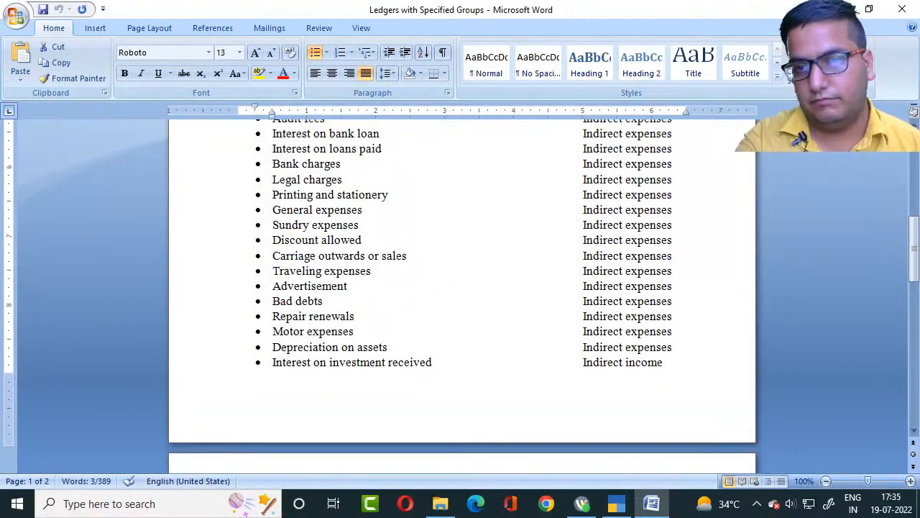
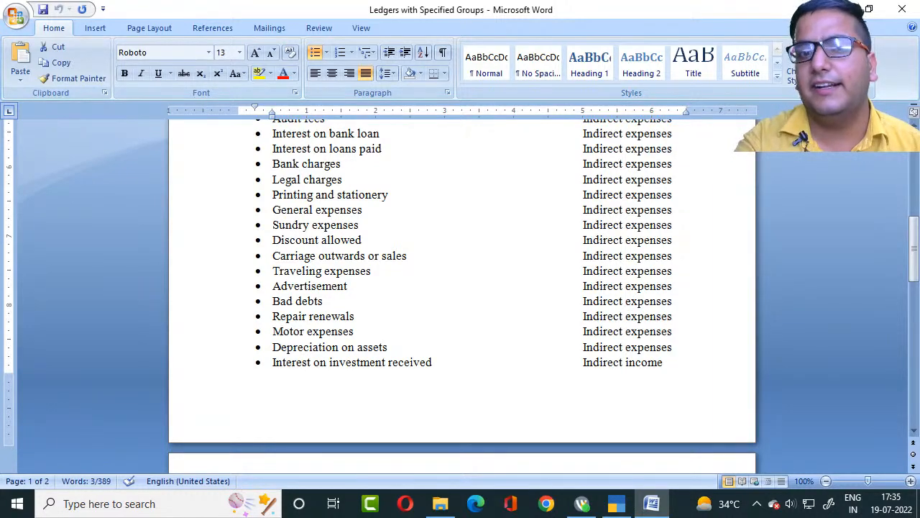
{"action": "scroll", "coordinate": [460, 295], "scroll_direction": "down", "scroll_amount": 7}
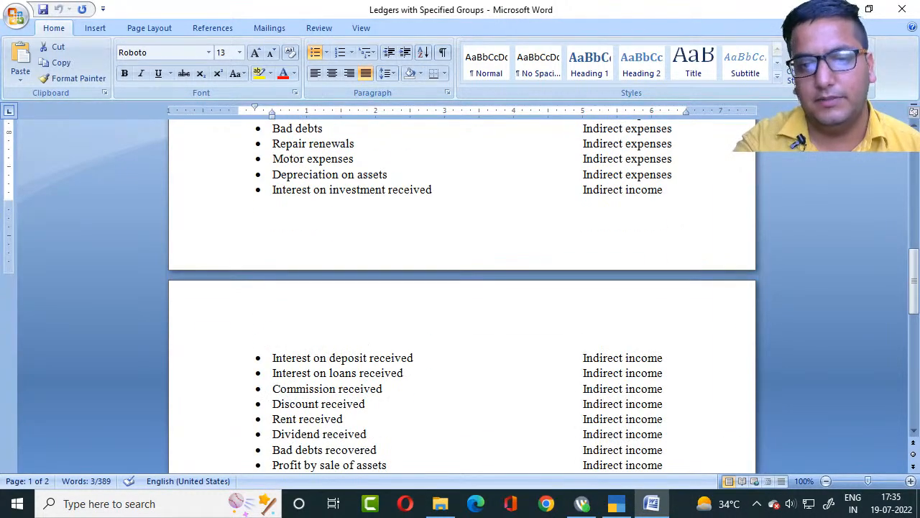
{"action": "scroll", "coordinate": [460, 294], "scroll_direction": "up", "scroll_amount": 4}
{"action": "scroll", "coordinate": [460, 295], "scroll_direction": "down", "scroll_amount": 2}
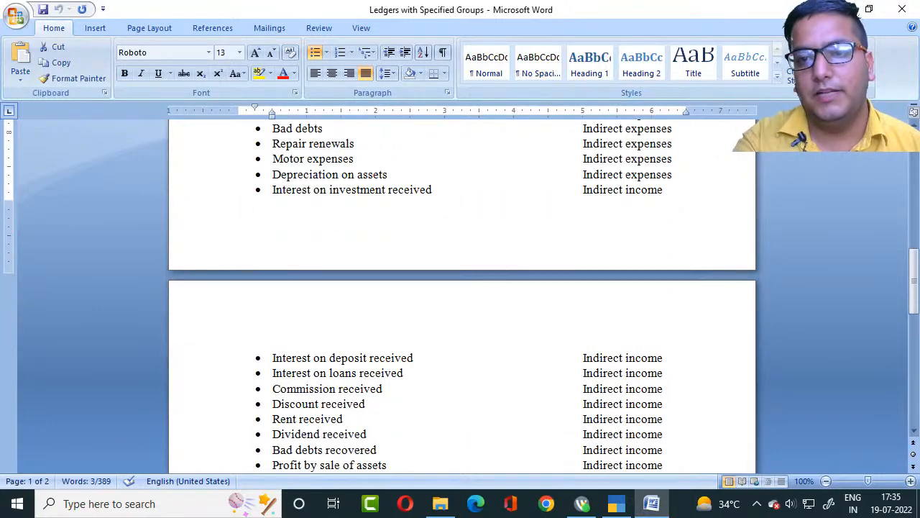
{"action": "scroll", "coordinate": [460, 295], "scroll_direction": "up", "scroll_amount": 1}
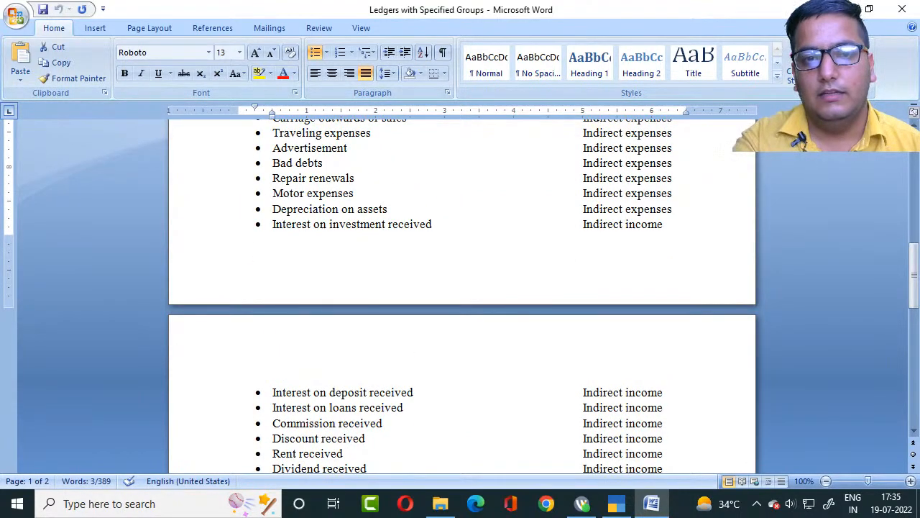
- Create a ledger in TallyPrime from the Word entry "Interest on investment received", place it under Indirect Incomes, and save it
{"action": "left_click_drag", "start_coordinate": [281, 209], "coordinate": [546, 223]}
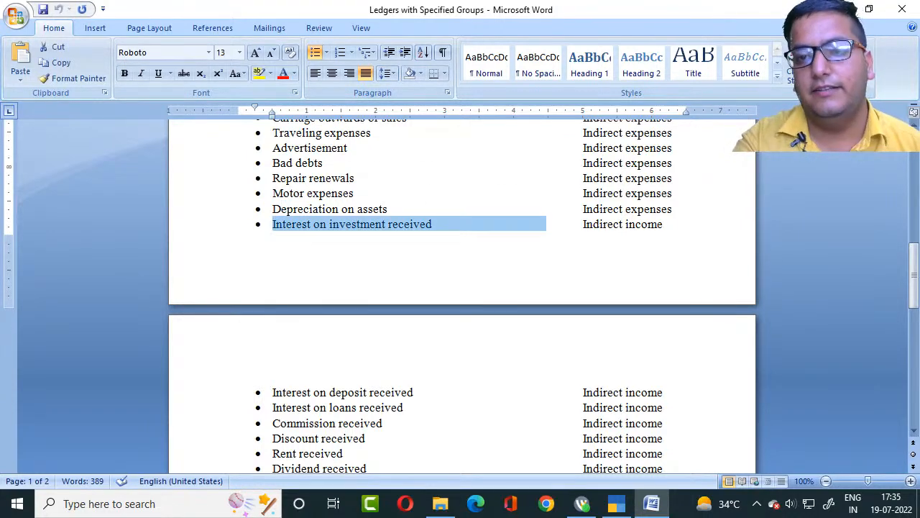
{"action": "key", "text": "alt+Tab"}
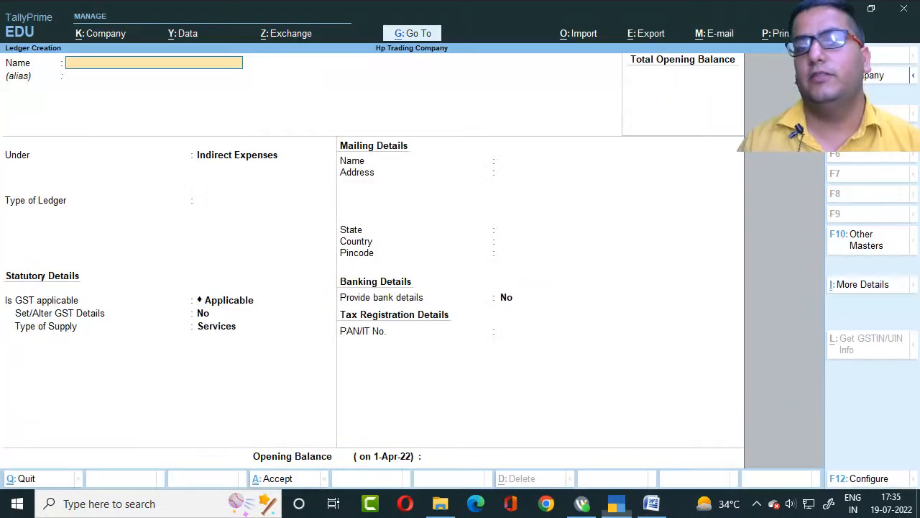
{"action": "type", "text": "• Interest on investment received"}
{"action": "key", "text": "Return"}
{"action": "key", "text": "Return"}
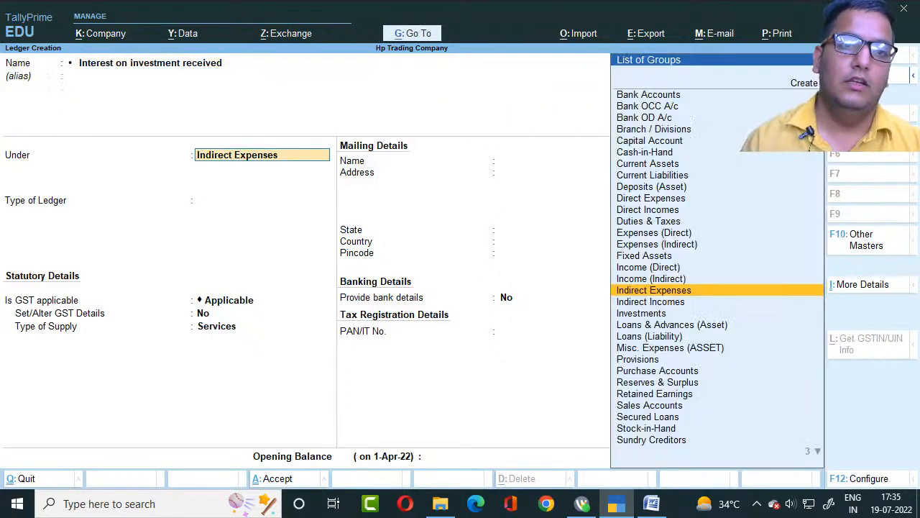
{"action": "key", "text": "alt+Tab"}
{"action": "key", "text": "alt+Tab"}
{"action": "type", "text": "Ind"}
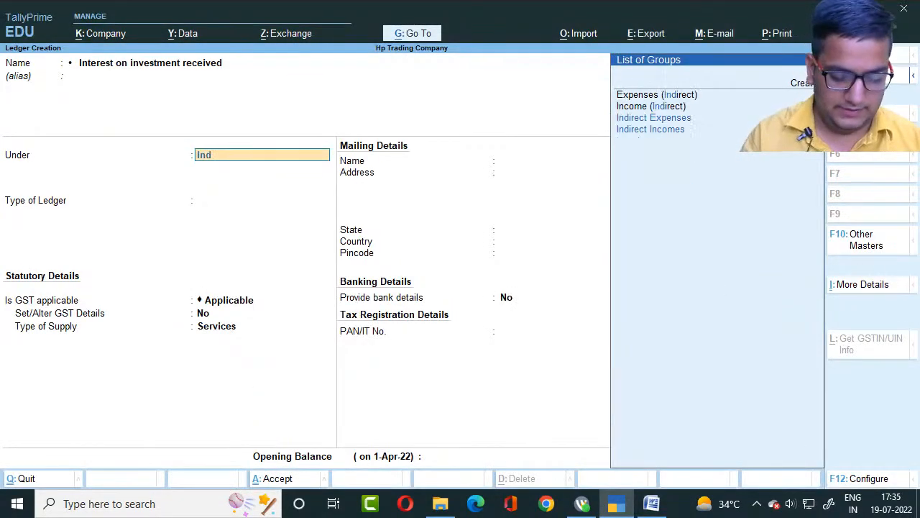
{"action": "key", "text": "Down"}
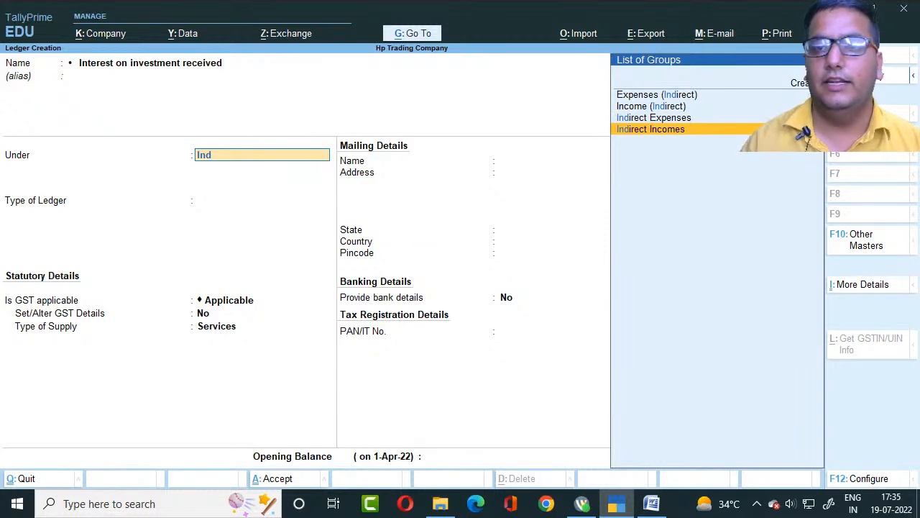
{"action": "key", "text": "Return"}
{"action": "key", "text": "ctrl+a"}
- Copy "Interest on deposit received" from the Word list into TallyPrime as a ledger under Indirect Incomes and save it
{"action": "key", "text": "alt+Tab"}
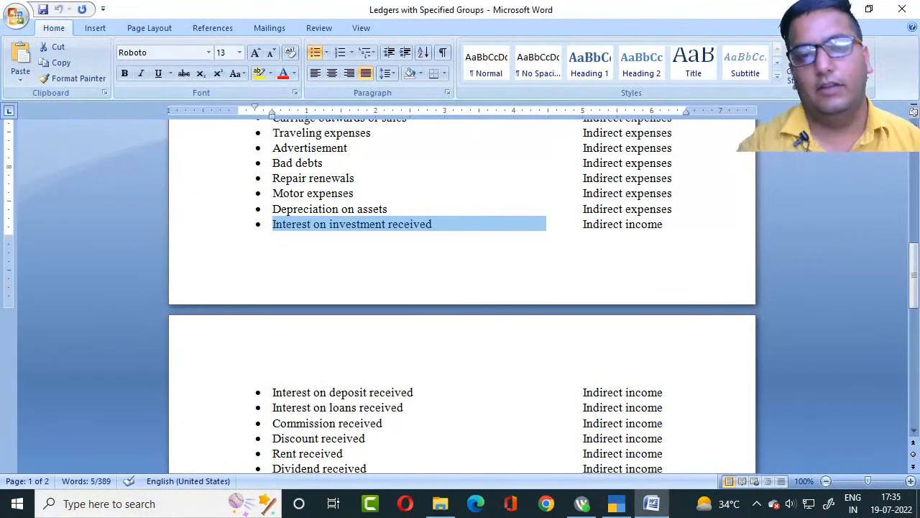
{"action": "scroll", "coordinate": [462, 295], "scroll_direction": "down", "scroll_amount": 1}
{"action": "left_click_drag", "start_coordinate": [272, 358], "coordinate": [460, 358]}
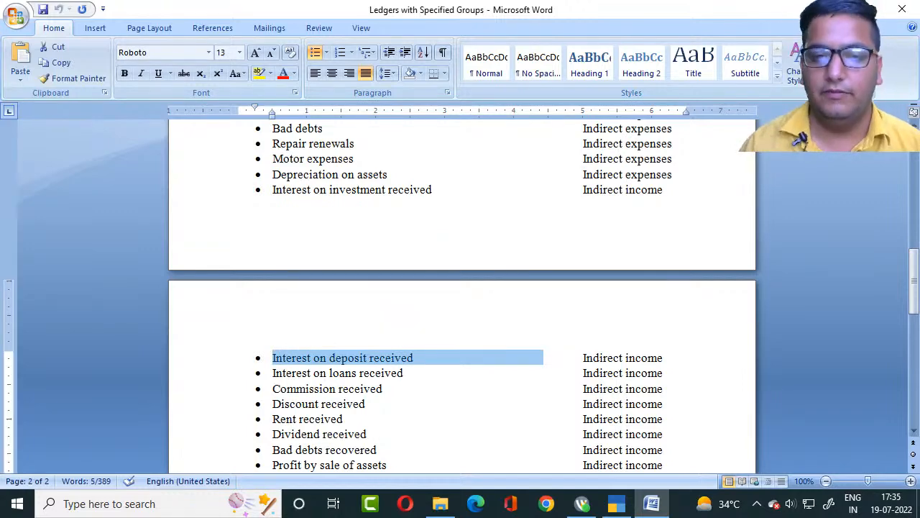
{"action": "key", "text": "ctrl+c"}
{"action": "key", "text": "alt+Tab"}
{"action": "key", "text": "ctrl+alt+v"}
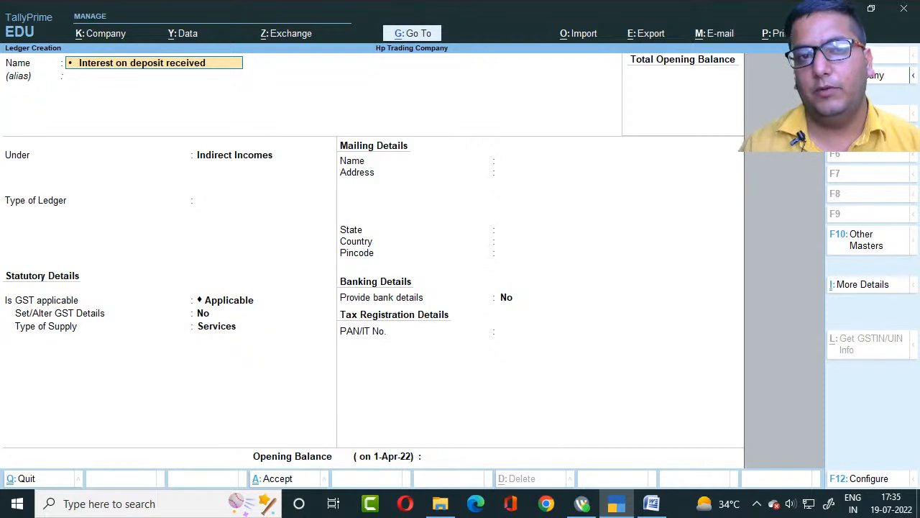
{"action": "key", "text": "Return"}
{"action": "key", "text": "Return"}
{"action": "key", "text": "alt+Tab"}
{"action": "key", "text": "alt+Tab"}
{"action": "key", "text": "ctrl+a"}
{"action": "key", "text": "alt+Tab"}
{"action": "scroll", "coordinate": [462, 323], "scroll_direction": "down", "scroll_amount": 2}
{"action": "left_click_drag", "start_coordinate": [269, 304], "coordinate": [289, 304]}
{"action": "scroll", "coordinate": [289, 305], "scroll_direction": "up", "scroll_amount": 3}
{"action": "key", "text": "ctrl+z"}
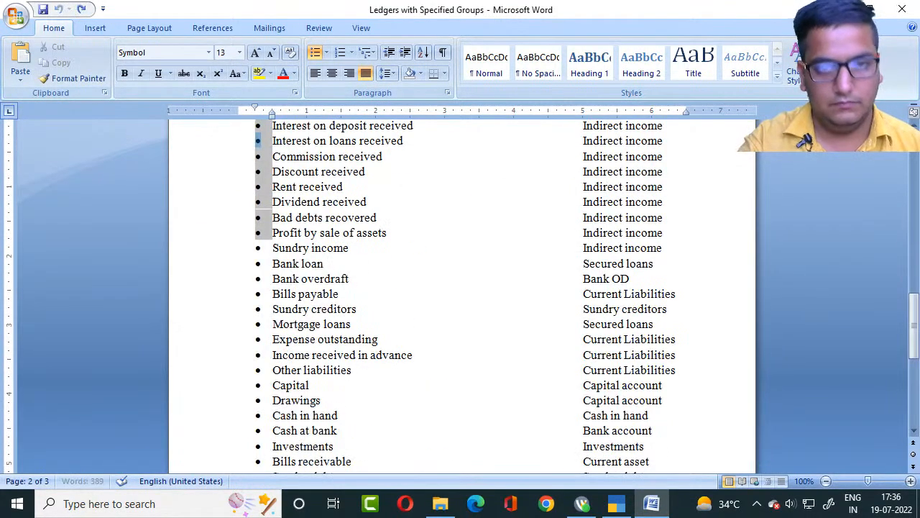
- Copy "Interest on loans received" from the Word list into TallyPrime as a ledger under Indirect Incomes and save it
{"action": "left_click", "coordinate": [320, 245]}
{"action": "left_click_drag", "start_coordinate": [276, 245], "coordinate": [540, 246]}
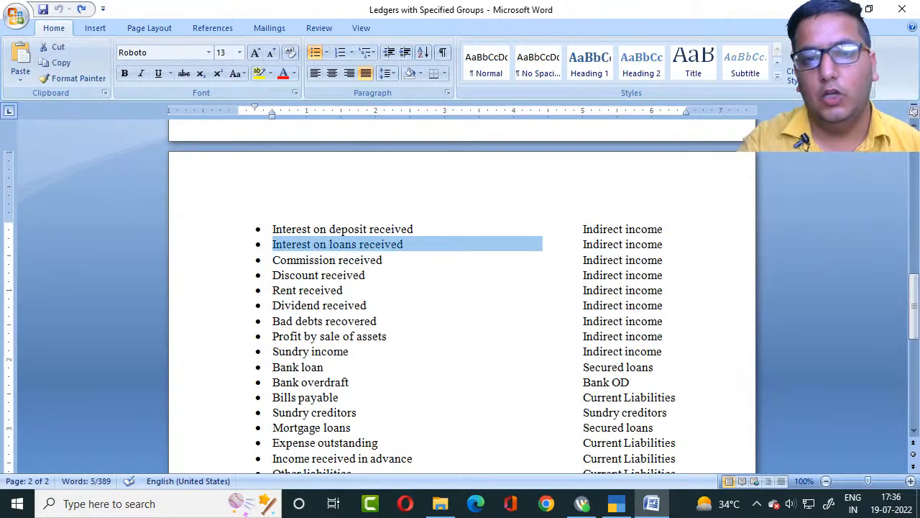
{"action": "key", "text": "alt+Tab"}
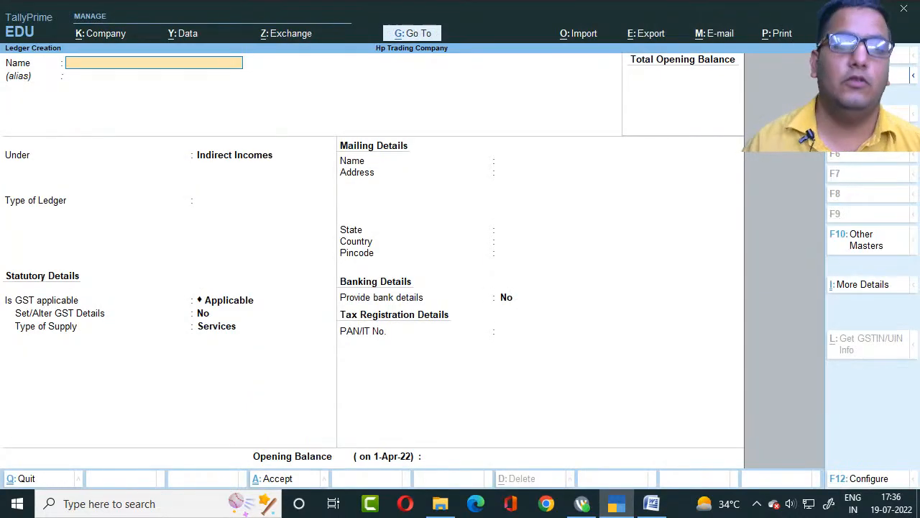
{"action": "key", "text": "ctrl+alt+v"}
{"action": "key", "text": "Return"}
{"action": "key", "text": "Return"}
{"action": "key", "text": "alt+Tab"}
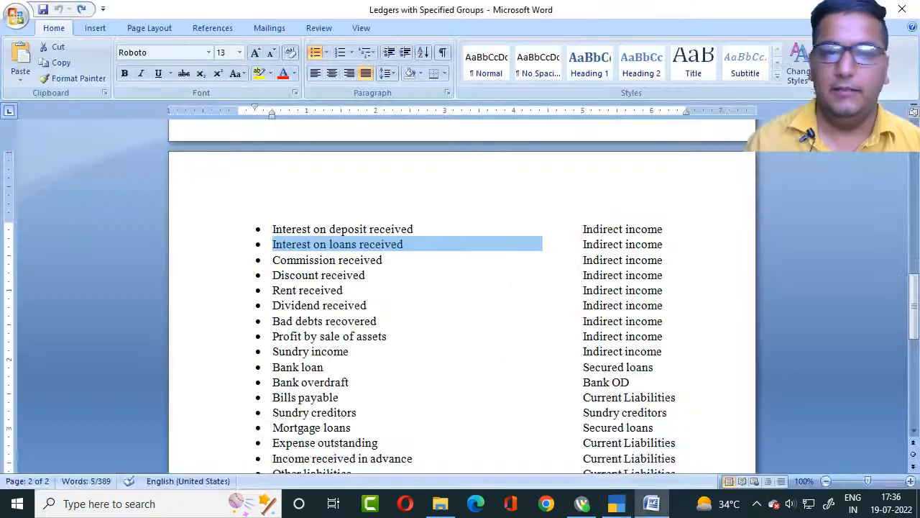
{"action": "key", "text": "alt+Tab"}
{"action": "key", "text": "ctrl+a"}
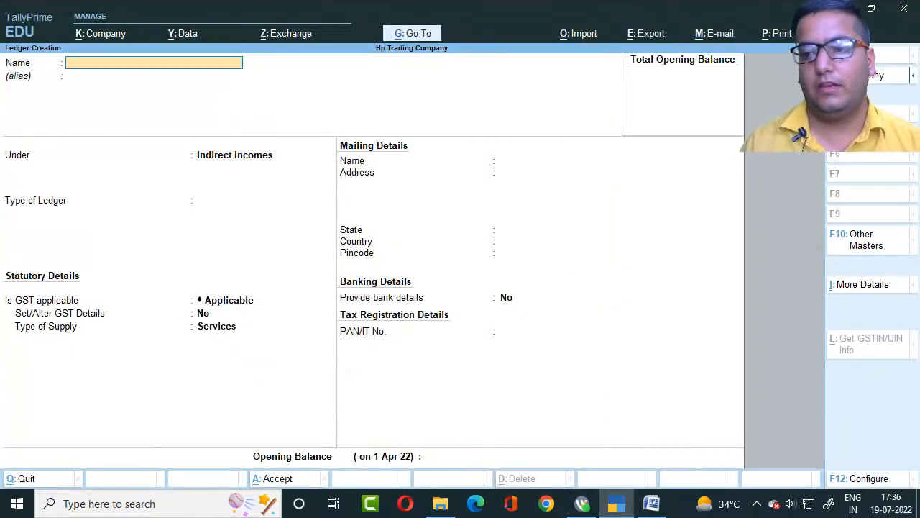
- Copy "Rent received" from the Word list and enter it in TallyPrime as the new ledger's name
{"action": "key", "text": "alt+Tab"}
{"action": "scroll", "coordinate": [460, 302], "scroll_direction": "down", "scroll_amount": 1}
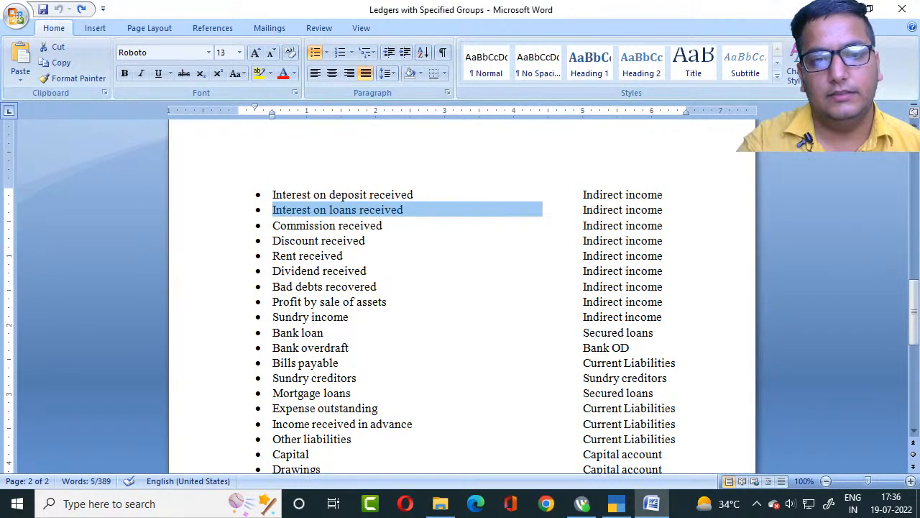
{"action": "left_click_drag", "start_coordinate": [273, 256], "coordinate": [539, 256]}
{"action": "key", "text": "ctrl+c"}
{"action": "key", "text": "alt+Tab"}
{"action": "key", "text": "ctrl+alt+v"}
{"action": "key", "text": "Return"}
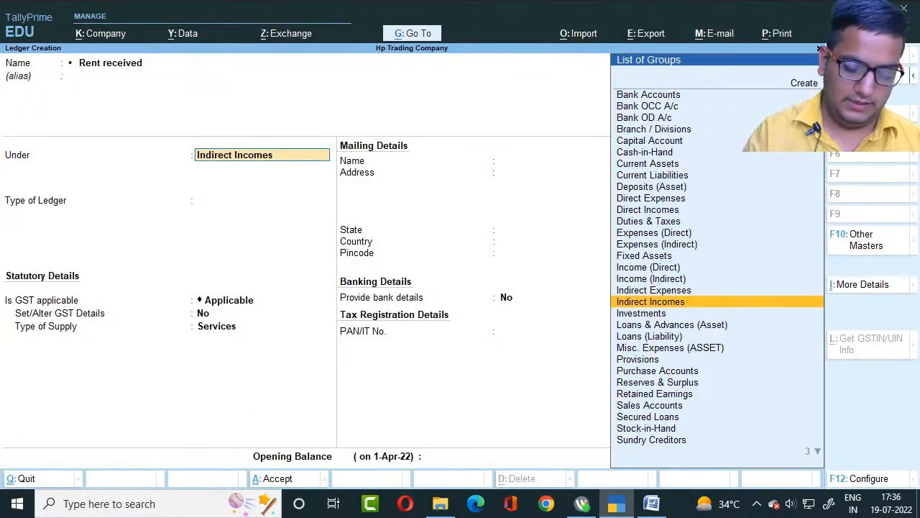
- Place the Rent received ledger under Indirect Incomes, keep its default type and GST settings, and save it
{"action": "type", "text": "Ind"}
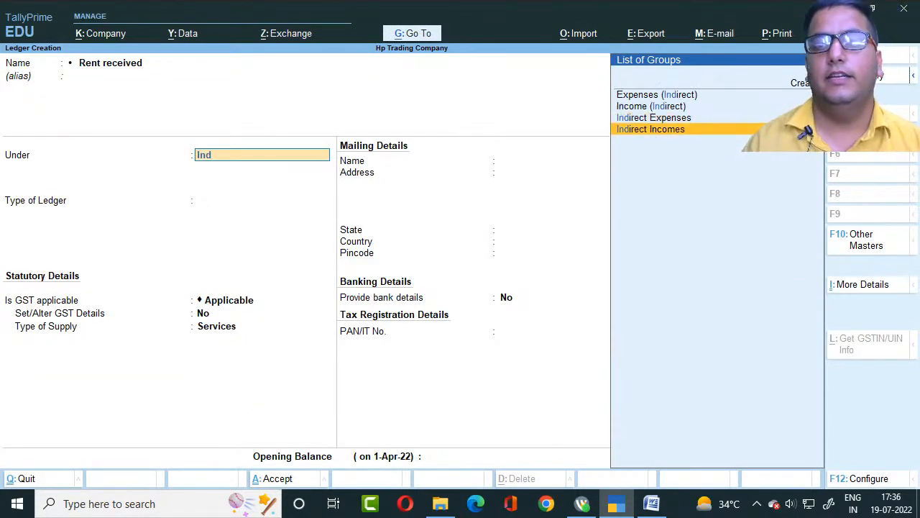
{"action": "key", "text": "Return"}
{"action": "key", "text": "Return"}
{"action": "key", "text": "Return"}
{"action": "key", "text": "Return"}
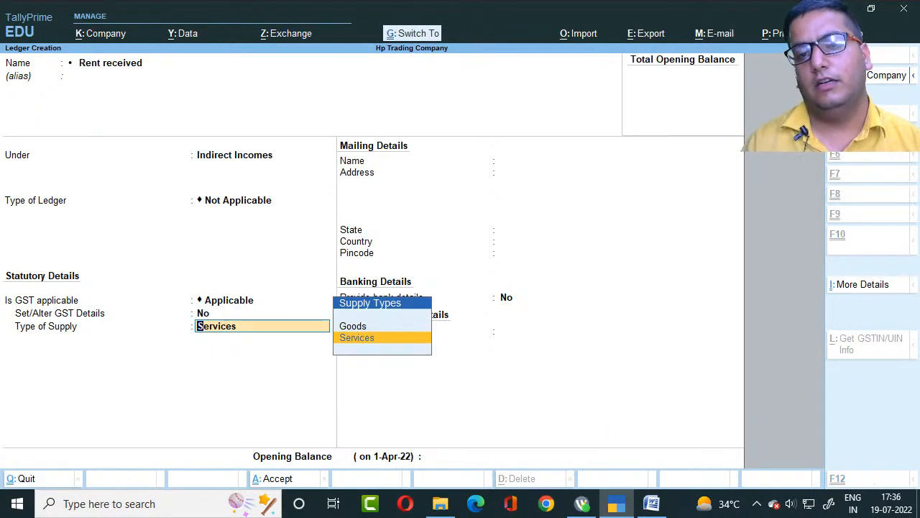
{"action": "key", "text": "Return"}
{"action": "key", "text": "ctrl+a"}
- Copy "Bank loan" from the Word list into TallyPrime as a new ledger, place it under Secured Loans, and save it
{"action": "key", "text": "alt+Tab"}
{"action": "scroll", "coordinate": [461, 287], "scroll_direction": "down", "scroll_amount": 2}
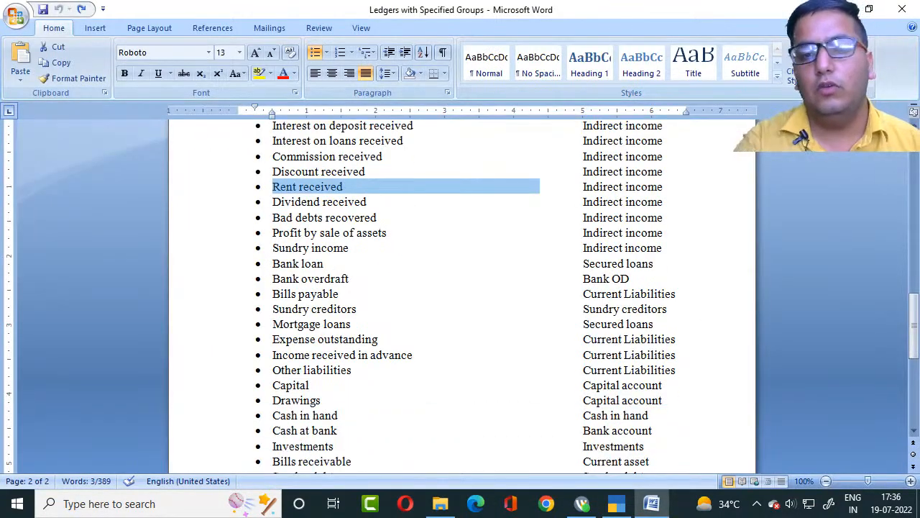
{"action": "scroll", "coordinate": [460, 288], "scroll_direction": "up", "scroll_amount": 7}
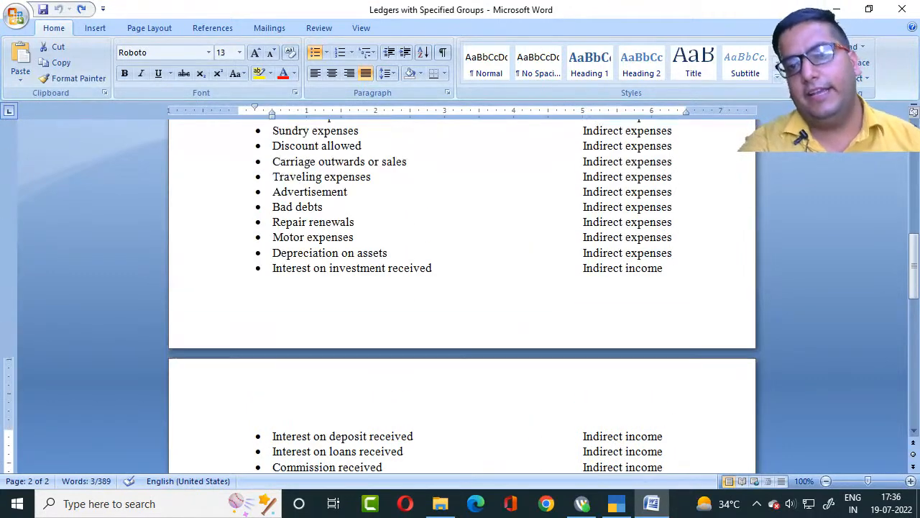
{"action": "scroll", "coordinate": [460, 288], "scroll_direction": "down", "scroll_amount": 5}
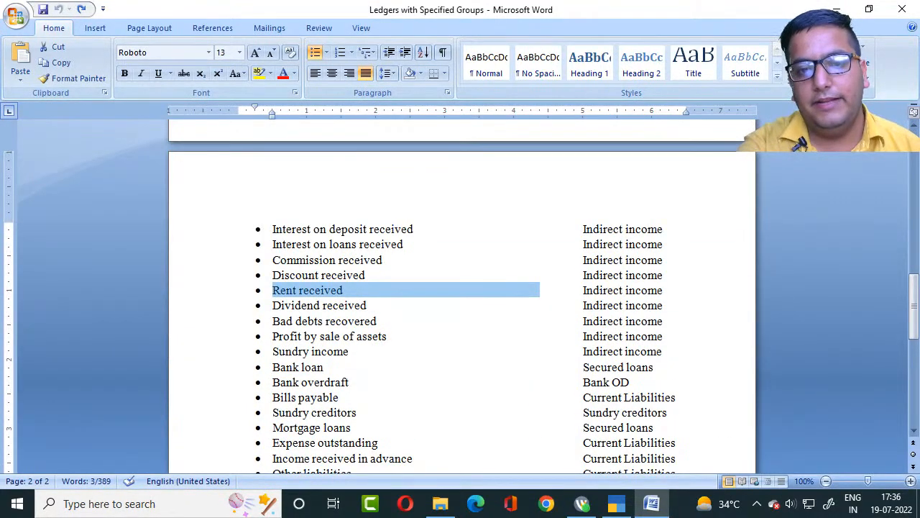
{"action": "left_click_drag", "start_coordinate": [274, 367], "coordinate": [556, 367]}
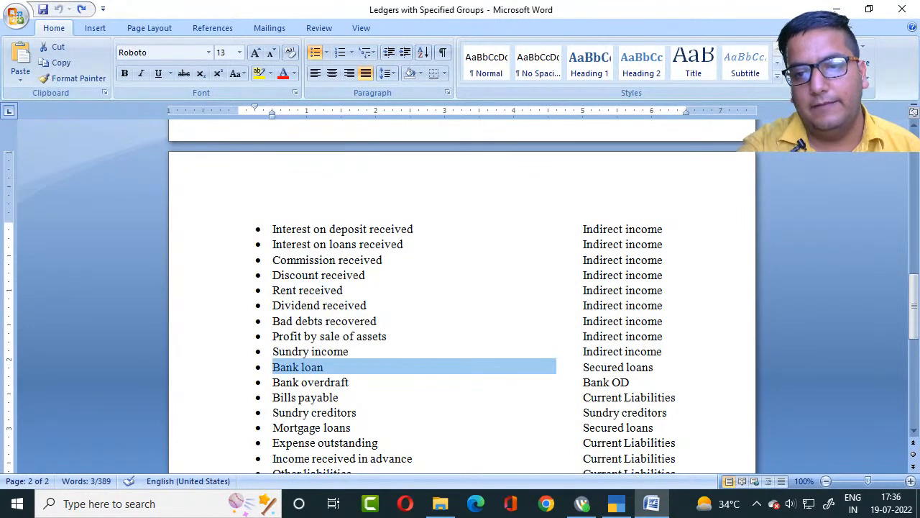
{"action": "key", "text": "ctrl+c"}
{"action": "key", "text": "alt+Tab"}
{"action": "key", "text": "ctrl+v"}
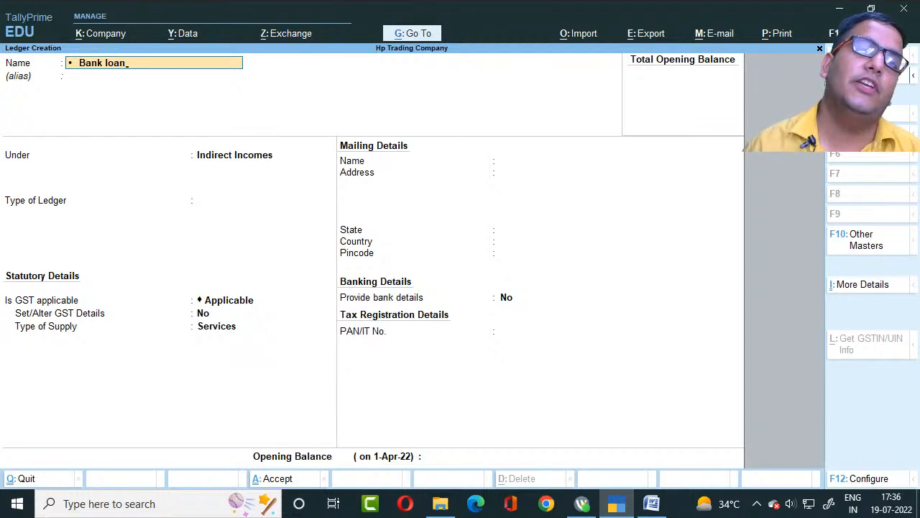
{"action": "key", "text": "Return"}
{"action": "key", "text": "Return"}
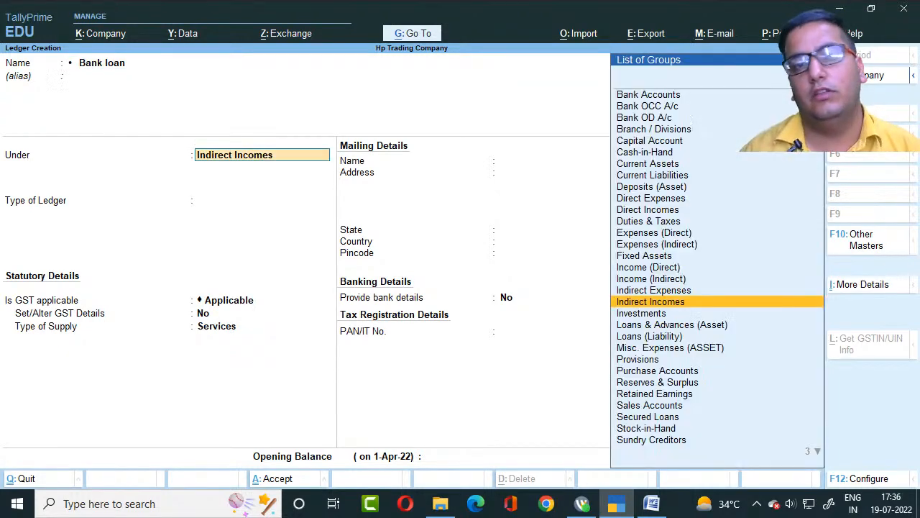
{"action": "type", "text": "Se"}
{"action": "key", "text": "Return"}
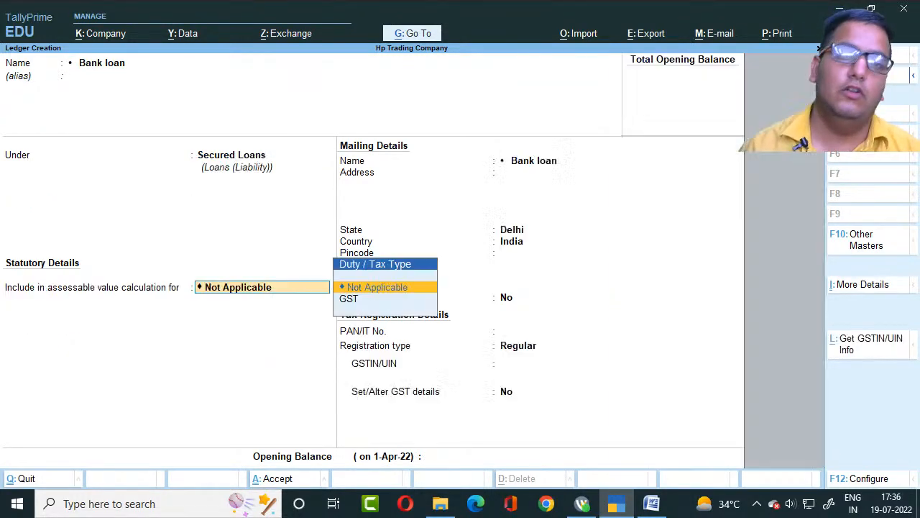
{"action": "key", "text": "ctrl+a"}
- Create a TallyPrime ledger from the Word entry "Bank overdraft", assign it to Bank OD A/c, and save it
{"action": "key", "text": "alt+Tab"}
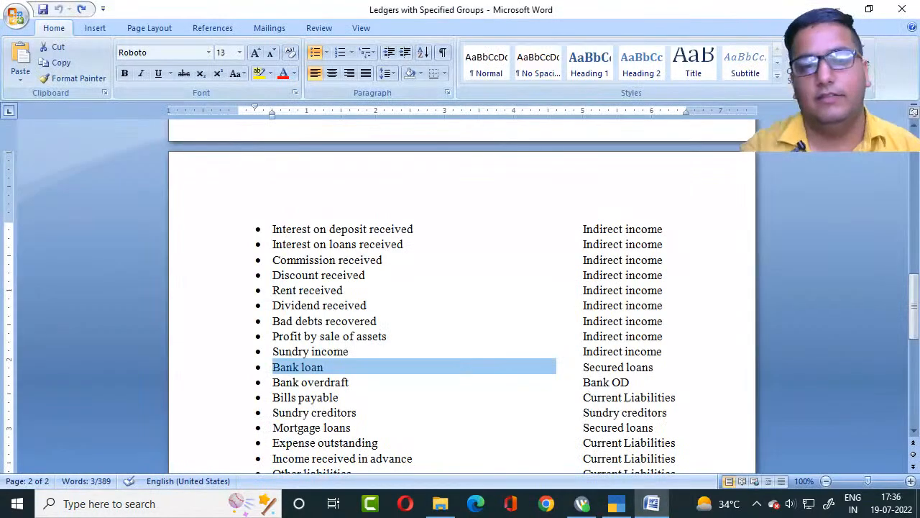
{"action": "left_click_drag", "start_coordinate": [273, 383], "coordinate": [559, 382]}
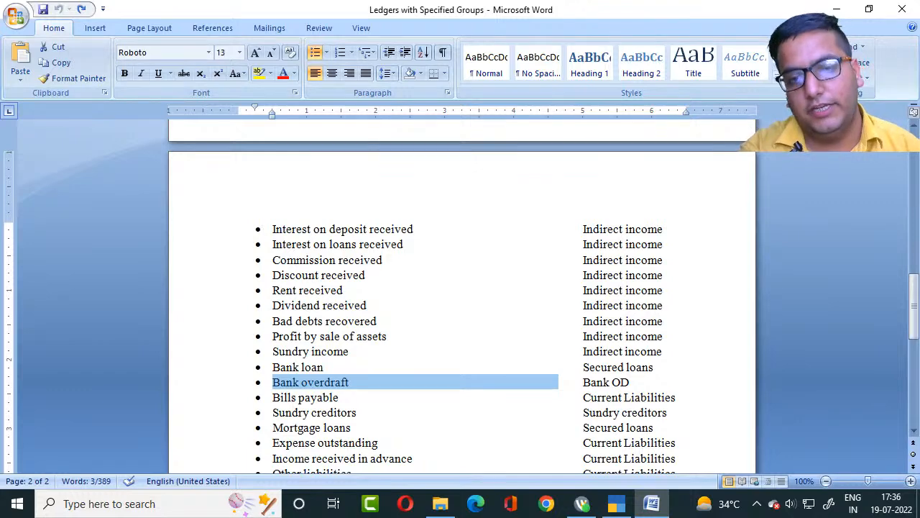
{"action": "key", "text": "alt+Tab"}
{"action": "key", "text": "ctrl+alt+v"}
{"action": "key", "text": "Return"}
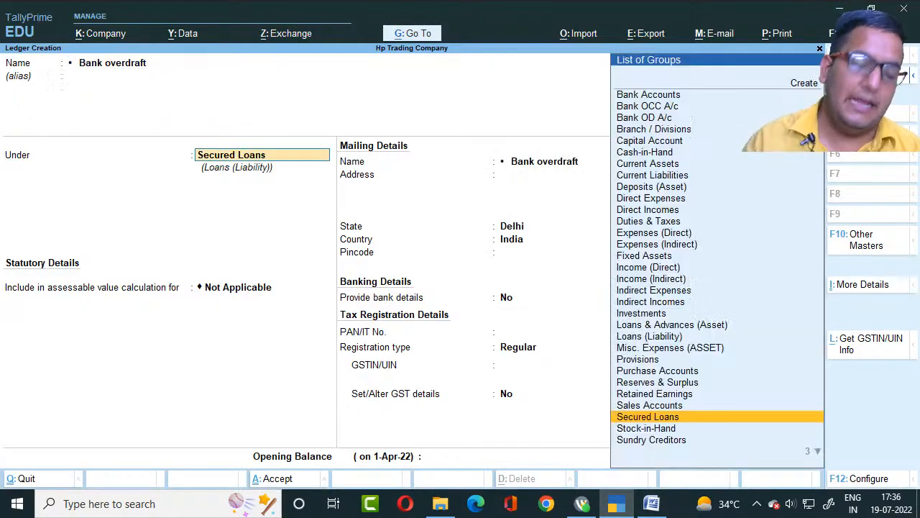
{"action": "type", "text": "Ban"}
{"action": "key", "text": "Down"}
{"action": "key", "text": "Return"}
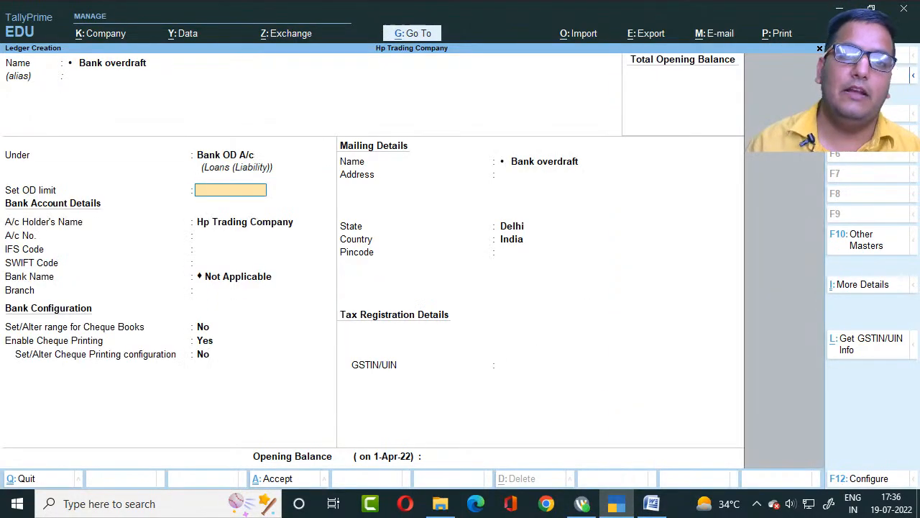
{"action": "key", "text": "ctrl+a"}
- Copy "Bills payable" from the Word list and enter it as the name of a new ledger in TallyPrime
{"action": "key", "text": "alt+Tab"}
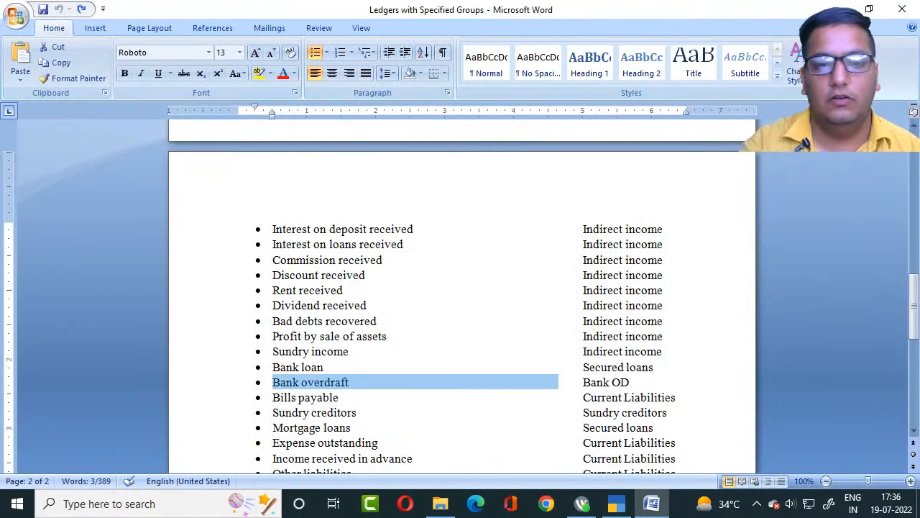
{"action": "scroll", "coordinate": [460, 302], "scroll_direction": "down", "scroll_amount": 1}
{"action": "key", "text": "Down"}
{"action": "key", "text": "shift+Home"}
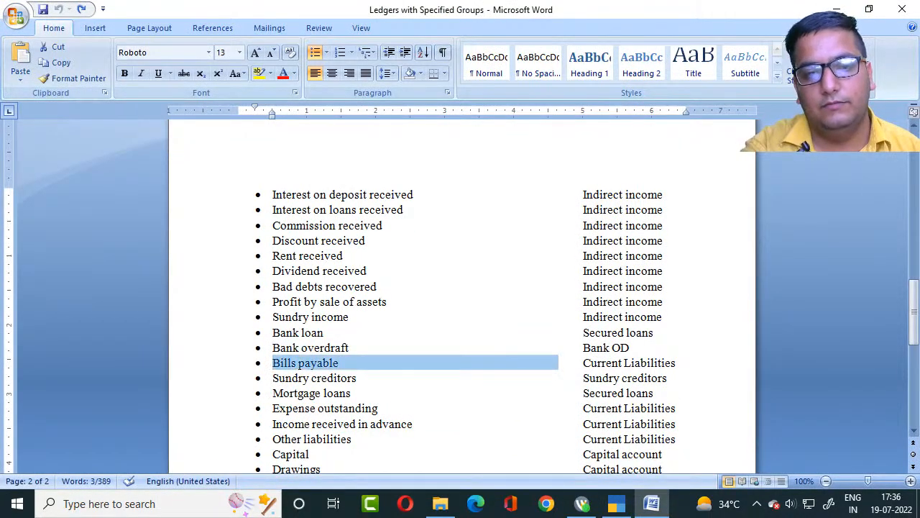
{"action": "key", "text": "ctrl+c"}
{"action": "key", "text": "alt+Tab"}
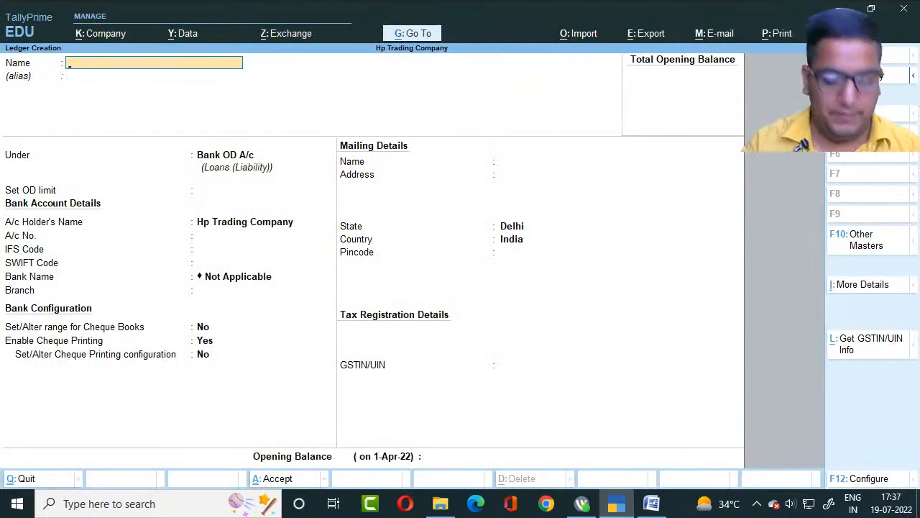
{"action": "key", "text": "ctrl+alt+v"}
{"action": "key", "text": "Return"}
{"action": "key", "text": "Return"}
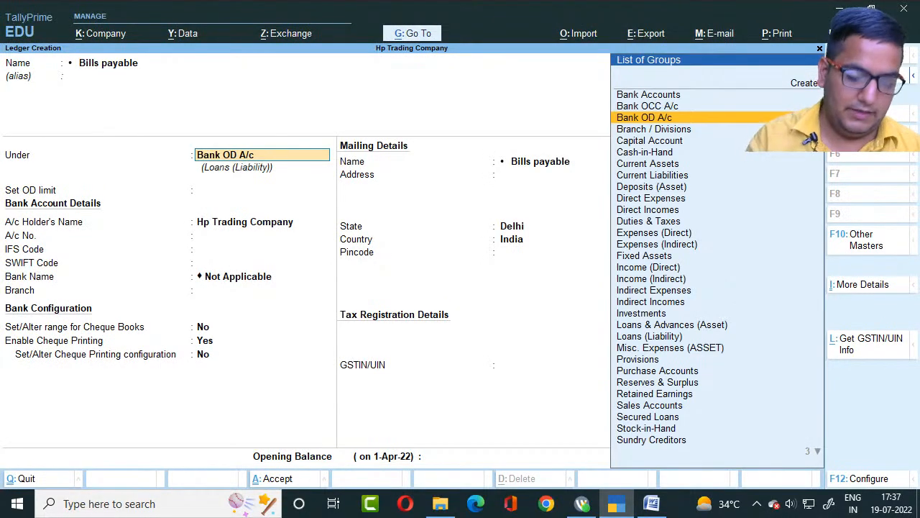
- Check the group for Bills payable in the Word list, assign the ledger to Current Liabilities, and save it
{"action": "key", "text": "alt+Tab"}
{"action": "key", "text": "alt+Tab"}
{"action": "type", "text": "Cur"}
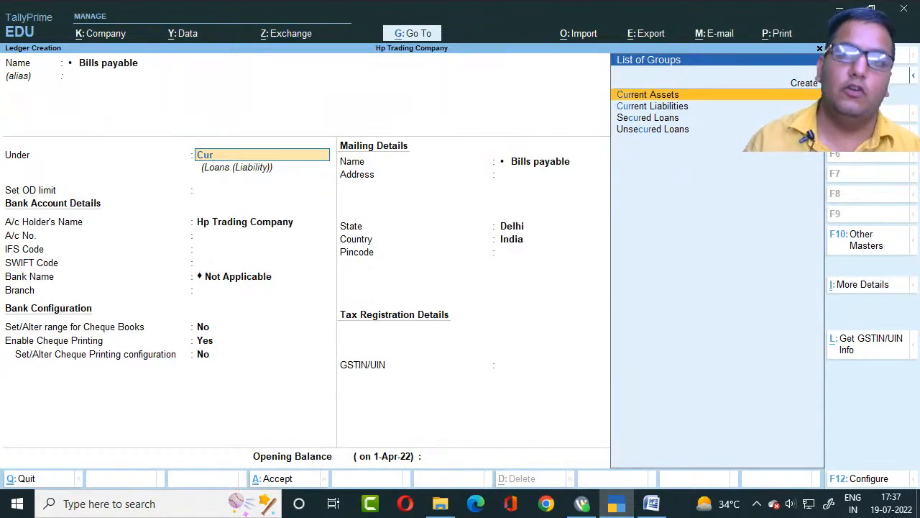
{"action": "key", "text": "Down"}
{"action": "key", "text": "Return"}
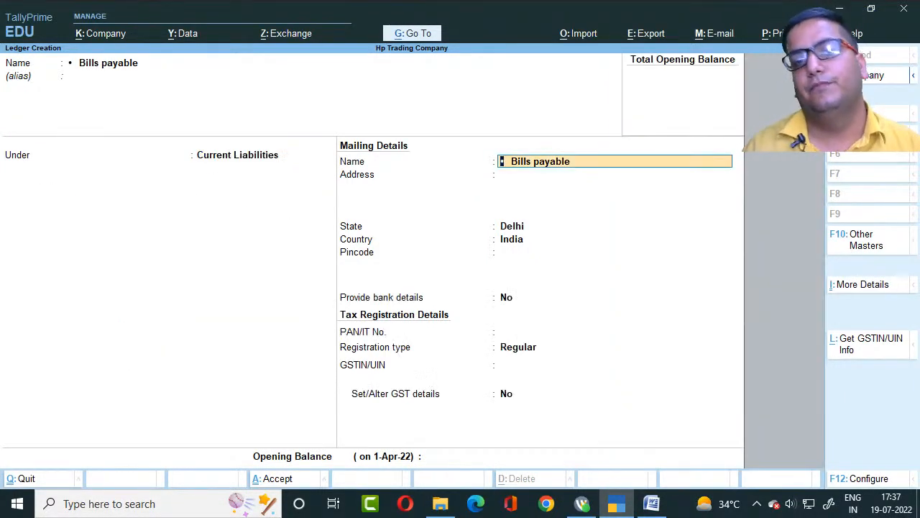
{"action": "key", "text": "ctrl+a"}
- Create a TallyPrime ledger named with the creditor's first name, place it under Sundry Creditors, and save it
{"action": "key", "text": "alt+Tab"}
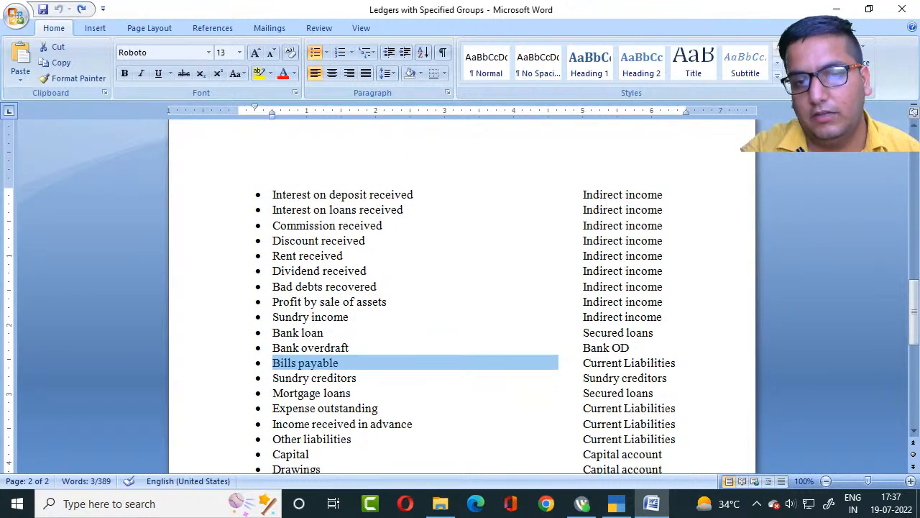
{"action": "key", "text": "alt+Tab"}
{"action": "type", "text": "Rahu"}
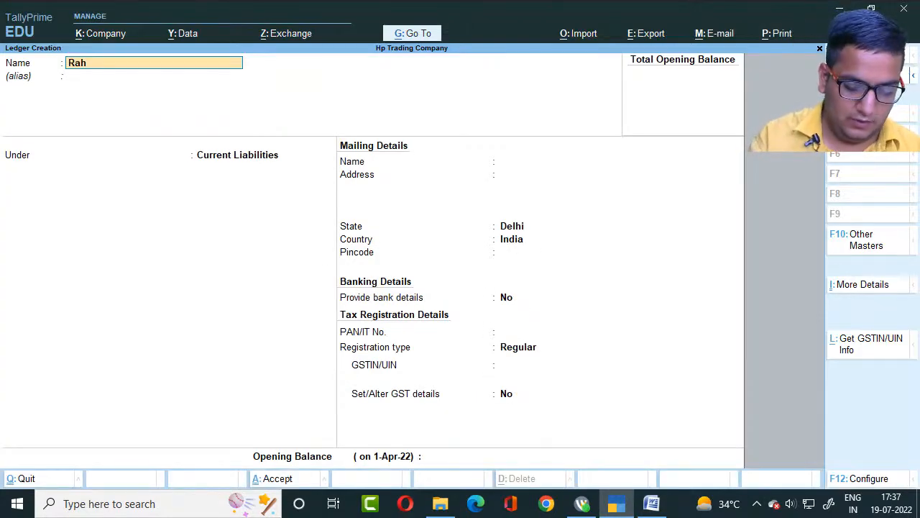
{"action": "key", "text": "Return"}
{"action": "key", "text": "Return"}
{"action": "key", "text": "alt+Tab"}
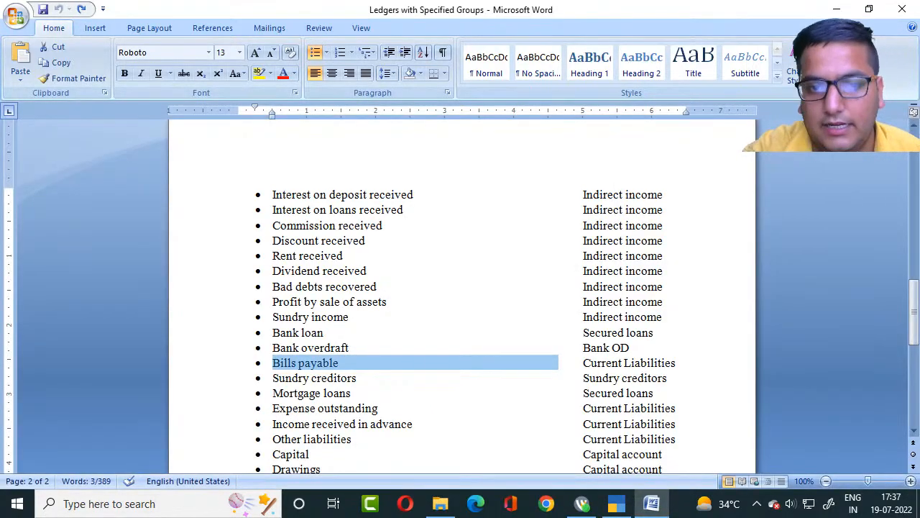
{"action": "key", "text": "alt+Tab"}
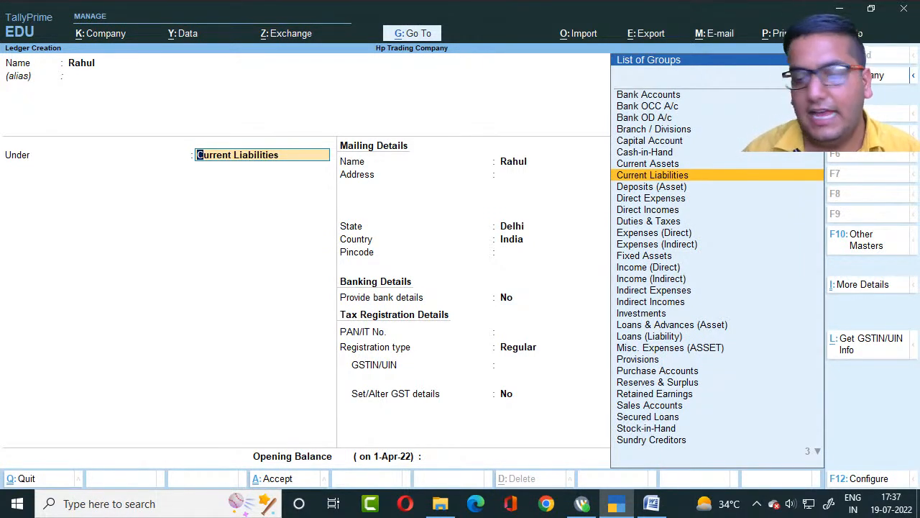
{"action": "type", "text": "Sun"}
{"action": "key", "text": "Return"}
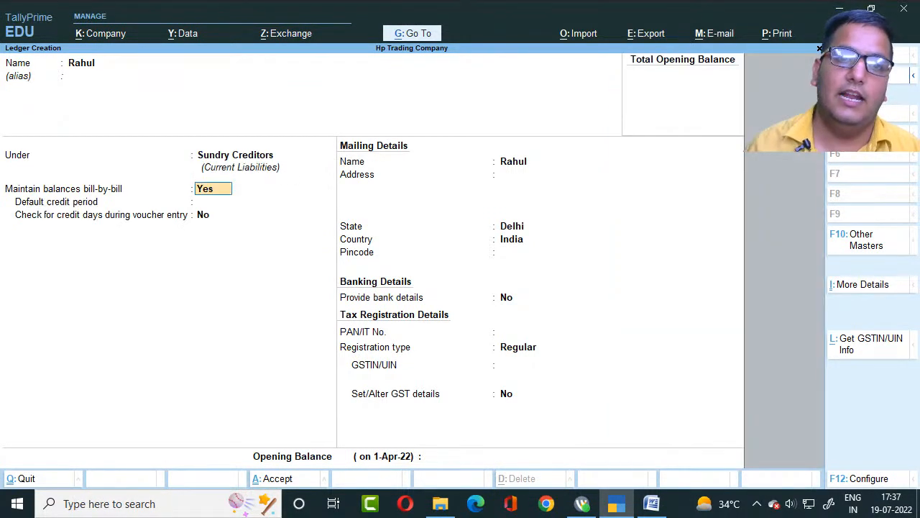
{"action": "key", "text": "ctrl+a"}
- Copy "Mortgage loans" from the Word list and enter it as the name of a new ledger in TallyPrime
{"action": "key", "text": "alt+Tab"}
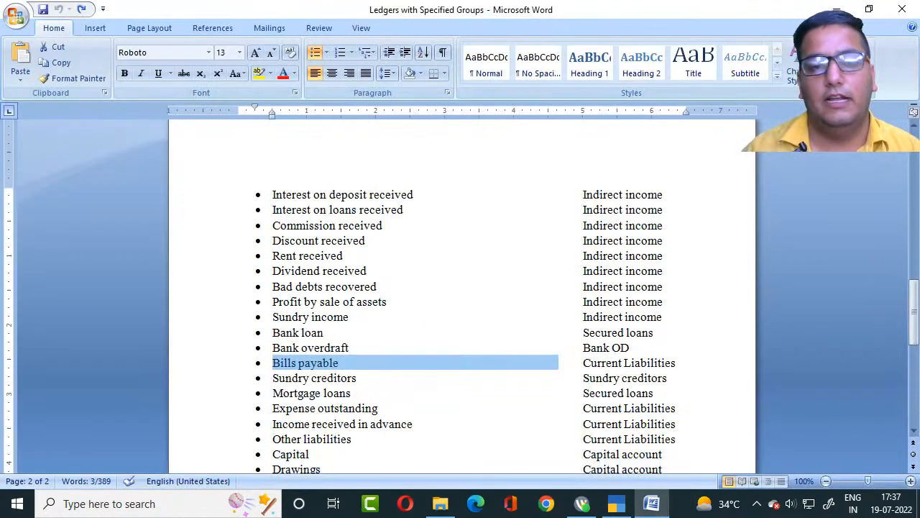
{"action": "left_click_drag", "start_coordinate": [272, 392], "coordinate": [558, 393]}
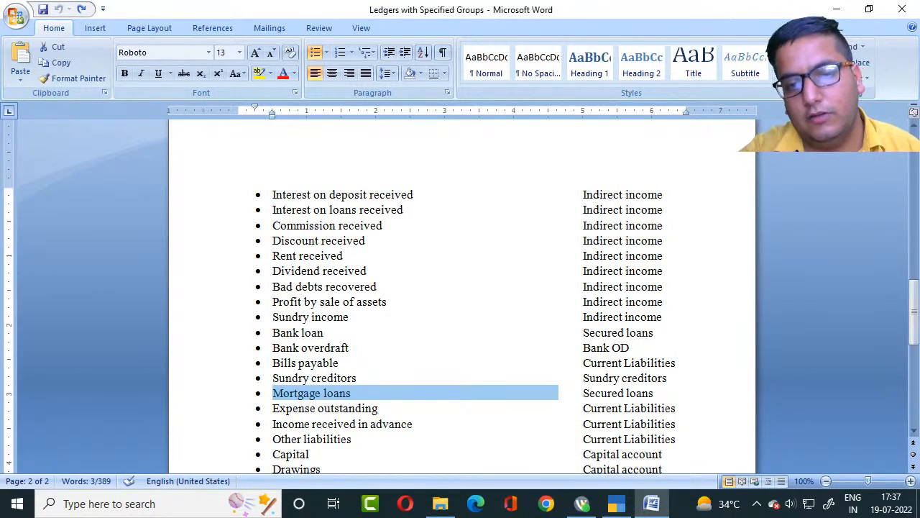
{"action": "key", "text": "ctrl+c"}
{"action": "key", "text": "alt+Tab"}
{"action": "key", "text": "ctrl+alt+v"}
{"action": "key", "text": "Return"}
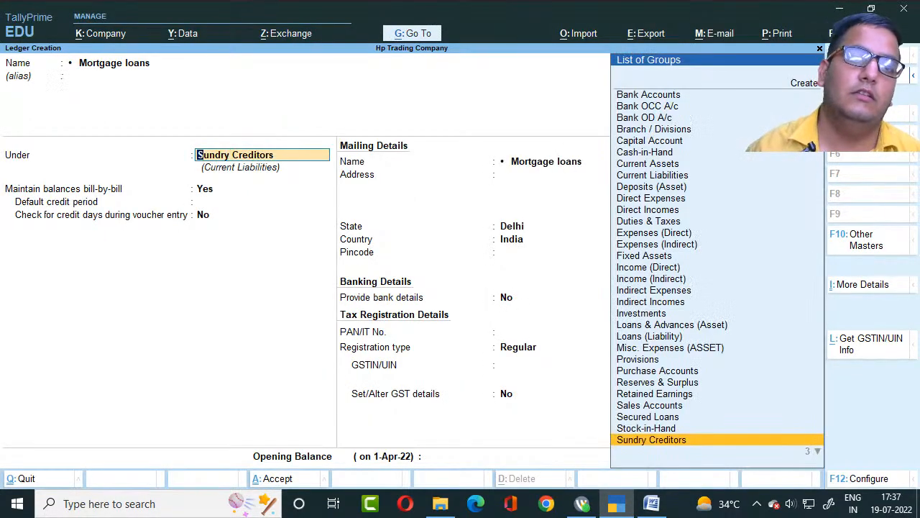
- Check the group for Mortgage loans in the Word list, assign the ledger to Secured Loans in TallyPrime, and save it
{"action": "key", "text": "alt+Tab"}
{"action": "key", "text": "alt+Tab"}
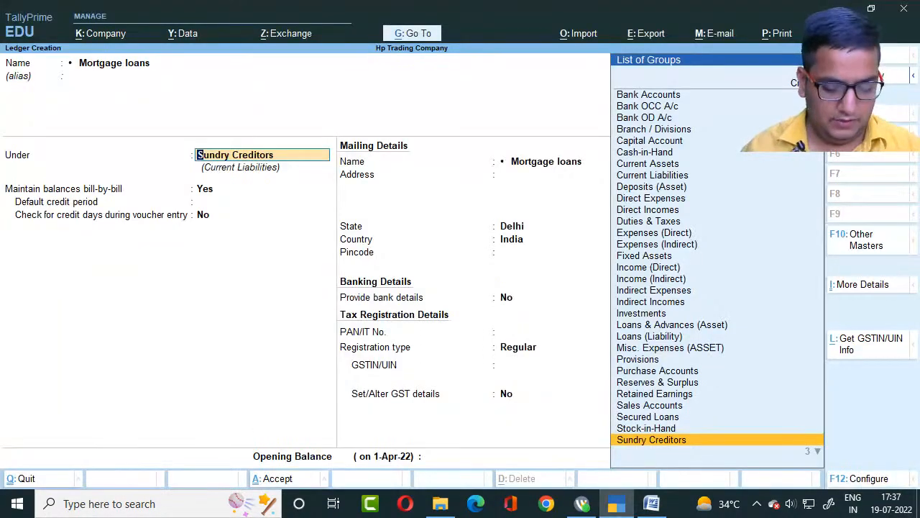
{"action": "type", "text": "Se"}
{"action": "key", "text": "Return"}
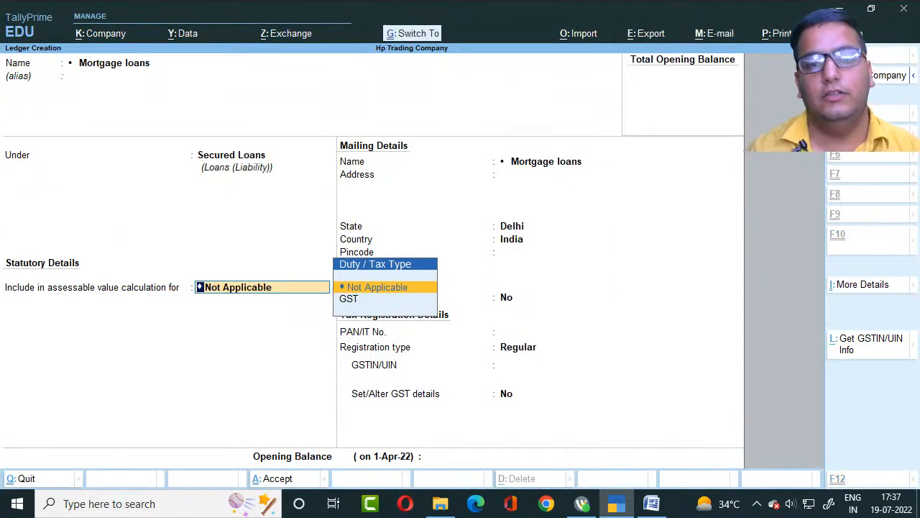
{"action": "key", "text": "Return"}
{"action": "key", "text": "ctrl+a"}
- Copy "Expense outstanding" from the Word list and enter it as the name of a new ledger in TallyPrime
{"action": "key", "text": "alt+Tab"}
{"action": "scroll", "coordinate": [460, 295], "scroll_direction": "down", "scroll_amount": 2}
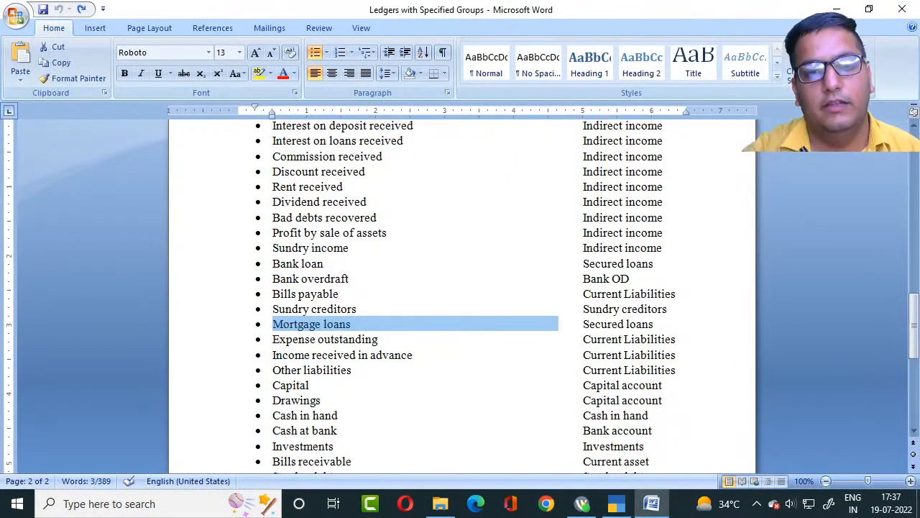
{"action": "left_click_drag", "start_coordinate": [273, 339], "coordinate": [555, 340]}
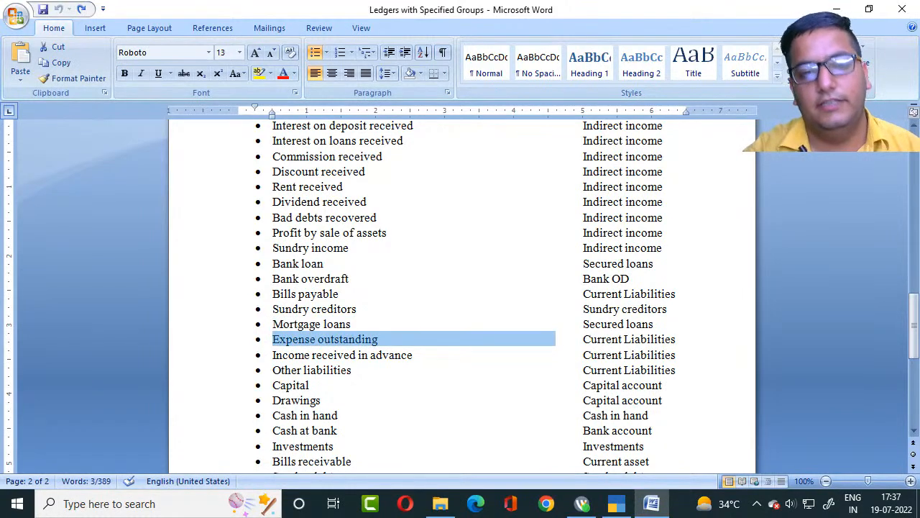
{"action": "key", "text": "ctrl+c"}
{"action": "key", "text": "alt+Tab"}
{"action": "key", "text": "ctrl+alt+v"}
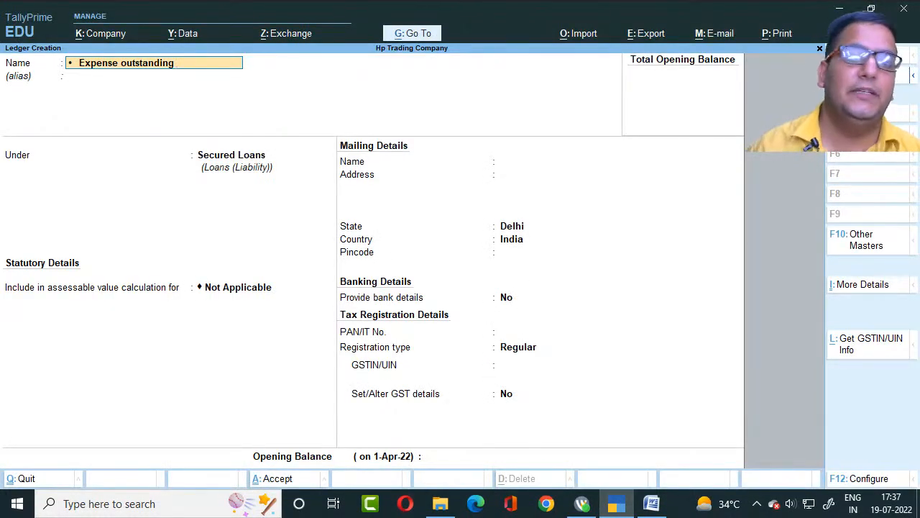
{"action": "key", "text": "Return"}
{"action": "key", "text": "Return"}
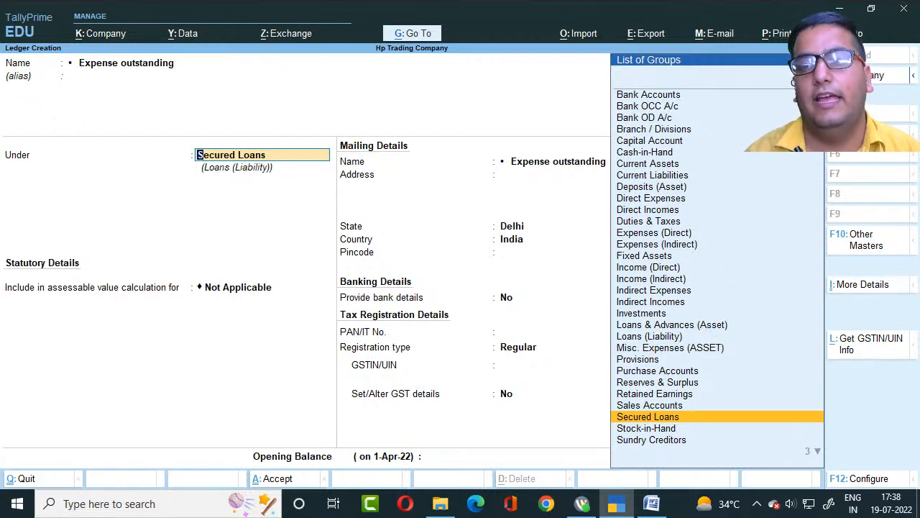
- Check the group for Expense outstanding in the Word list, assign the ledger to Current Liabilities in TallyPrime, and save it
{"action": "key", "text": "alt+Tab"}
{"action": "key", "text": "alt+Tab"}
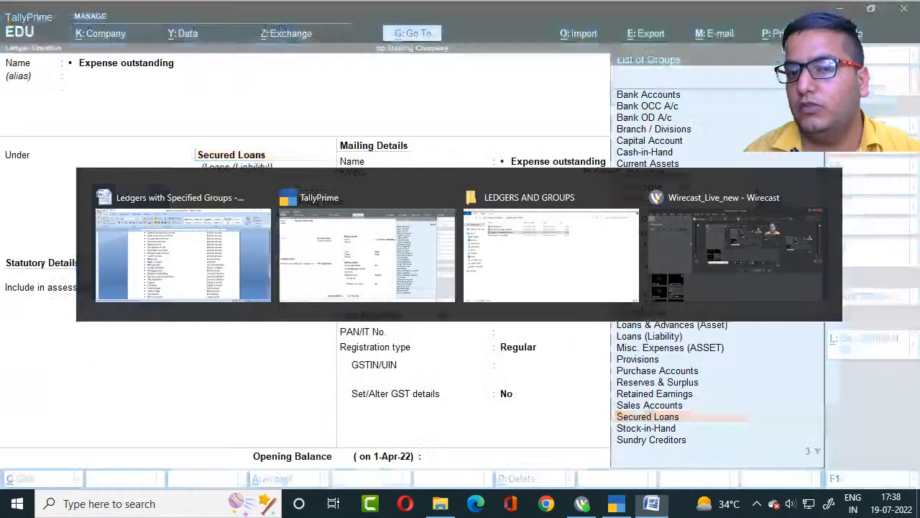
{"action": "key", "text": "alt+Tab"}
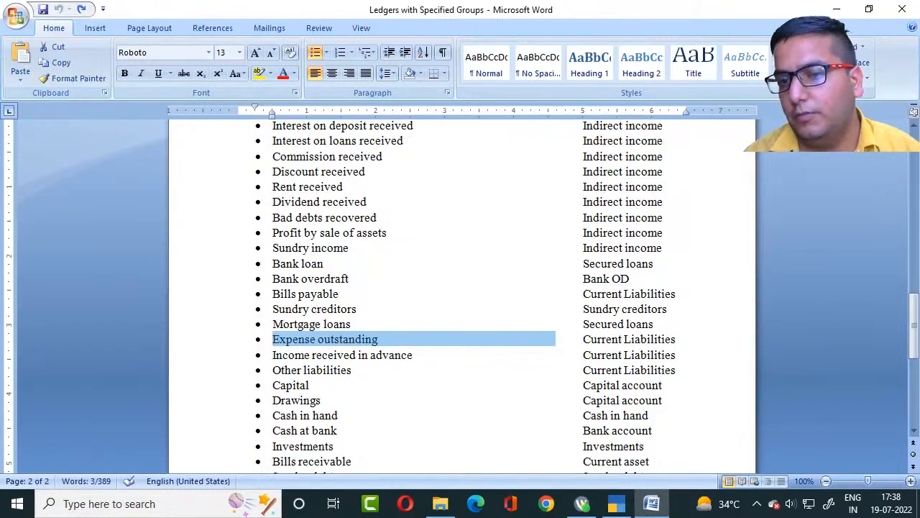
{"action": "key", "text": "alt+Tab"}
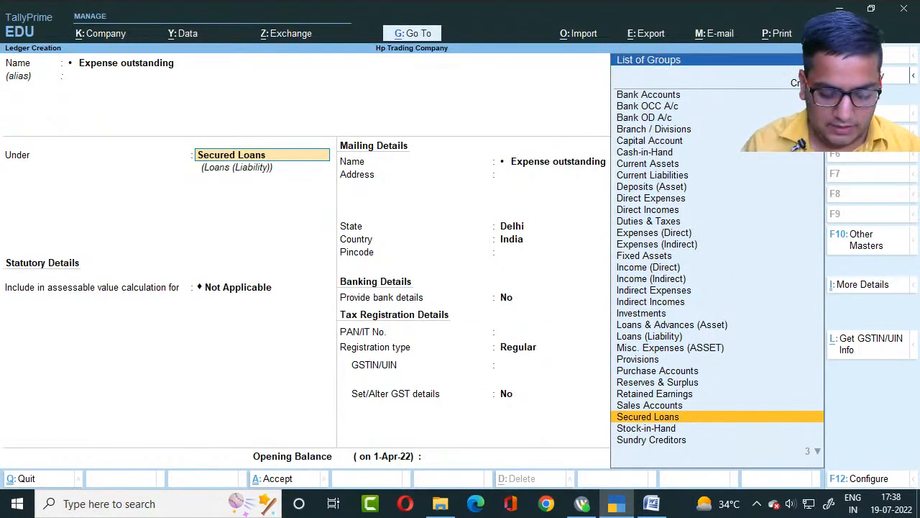
{"action": "type", "text": "Cur"}
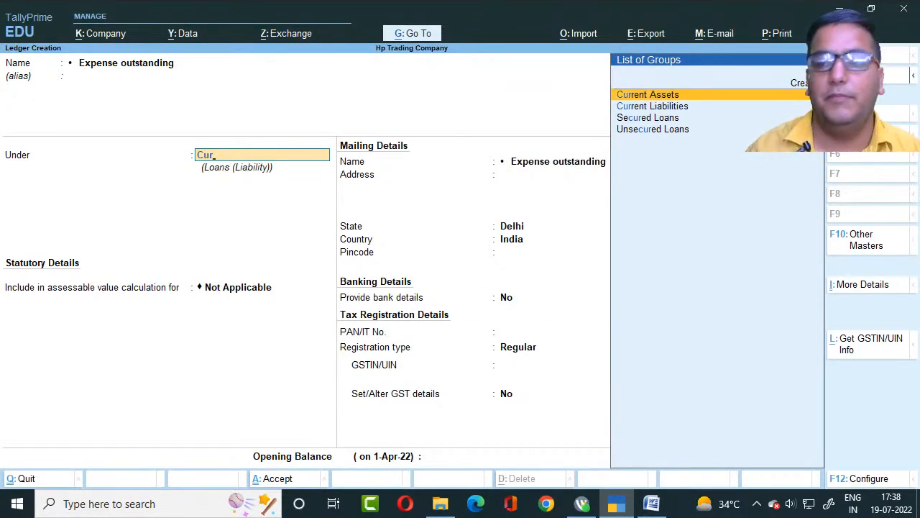
{"action": "key", "text": "Down"}
{"action": "key", "text": "Return"}
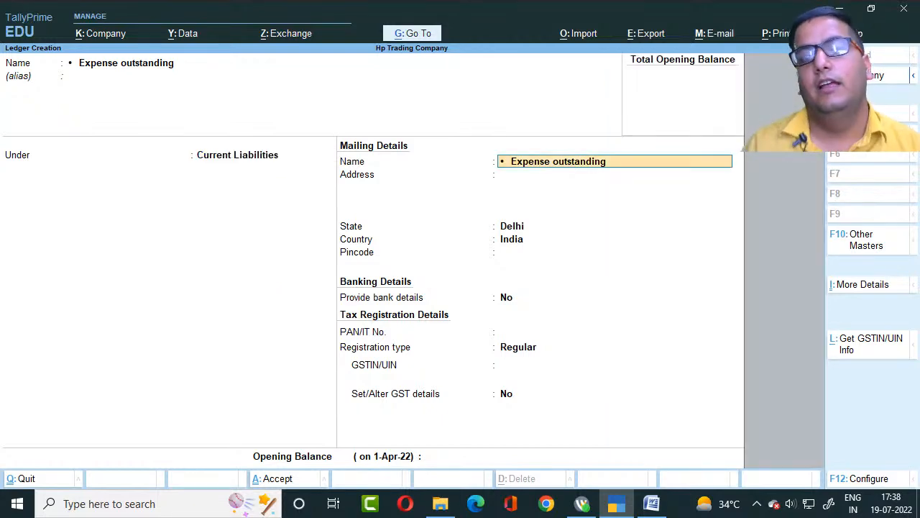
{"action": "key", "text": "ctrl+a"}
- Copy "Income received in advance" from the Word list and enter it as the name of a new ledger in TallyPrime
{"action": "key", "text": "alt+Tab"}
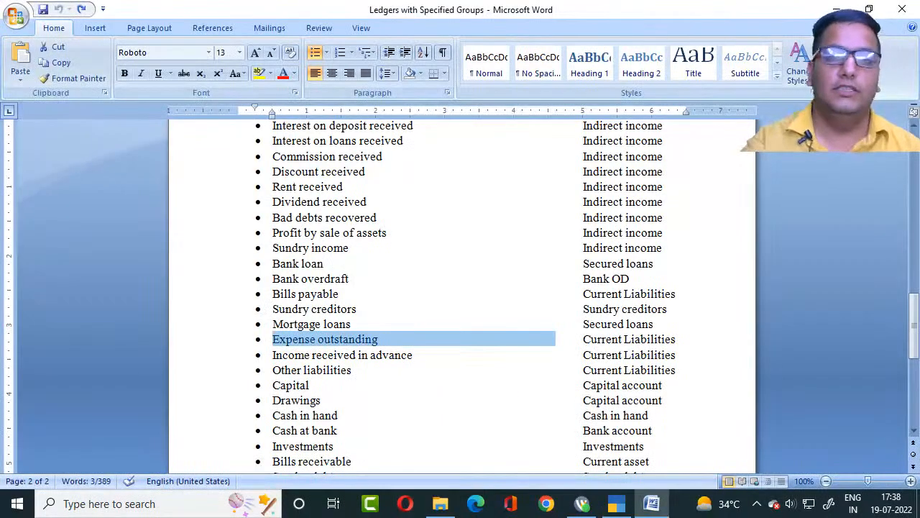
{"action": "left_click_drag", "start_coordinate": [273, 354], "coordinate": [417, 355]}
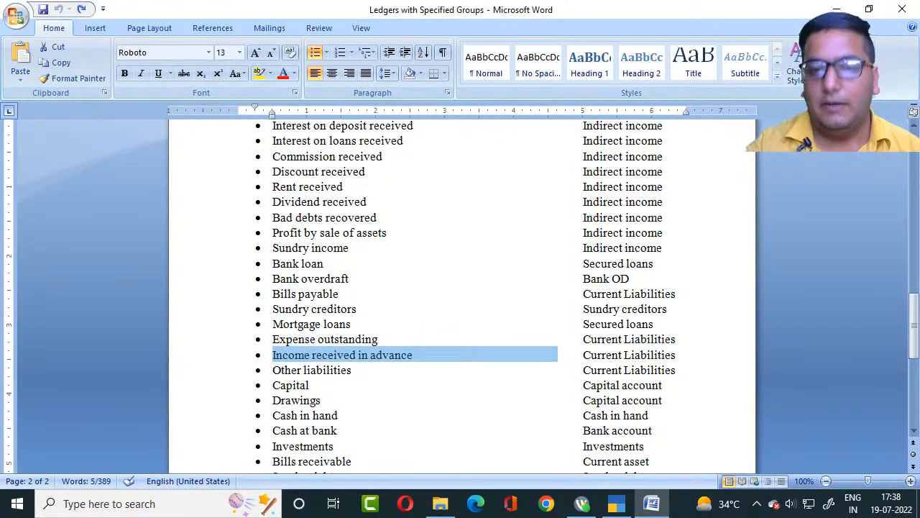
{"action": "key", "text": "ctrl+c"}
{"action": "key", "text": "alt+Tab"}
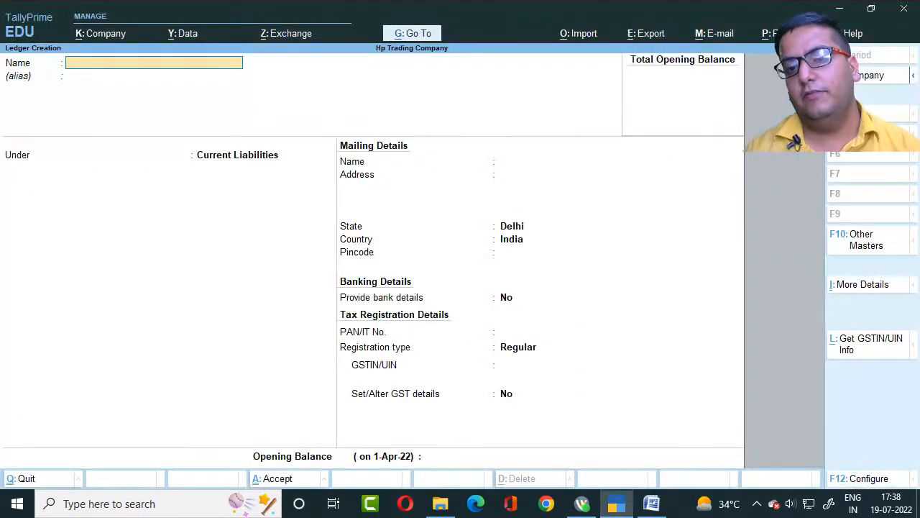
{"action": "key", "text": "ctrl+alt+v"}
{"action": "key", "text": "Return"}
- Check the group for Income received in advance in the Word list, place the ledger under Current Liabilities in TallyPrime, and save it
{"action": "key", "text": "alt+Tab"}
{"action": "key", "text": "alt+Tab"}
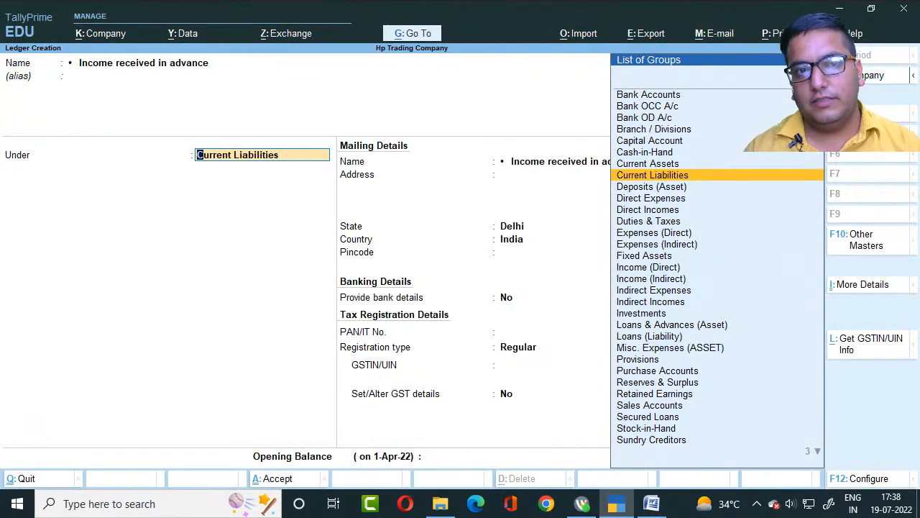
{"action": "key", "text": "BackSpace"}
{"action": "key", "text": "Return"}
{"action": "key", "text": "alt+Tab"}
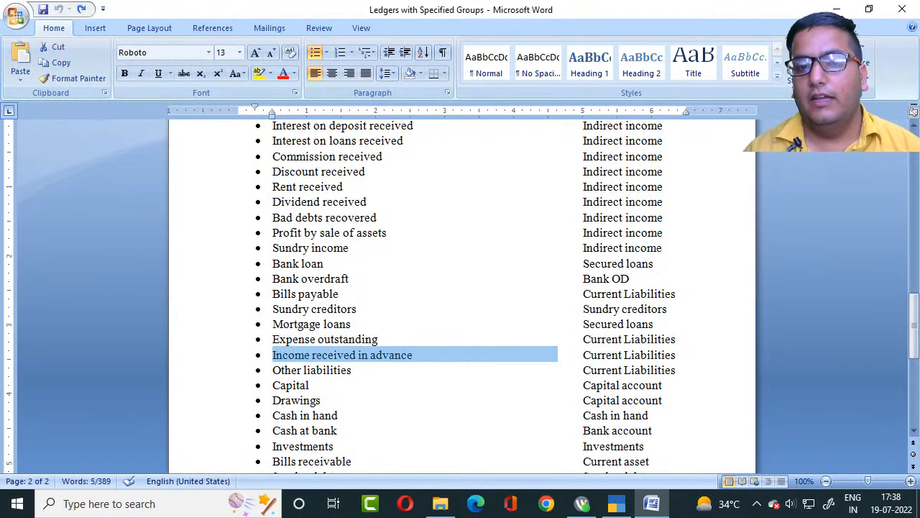
{"action": "key", "text": "alt+Tab"}
{"action": "key", "text": "alt+Tab"}
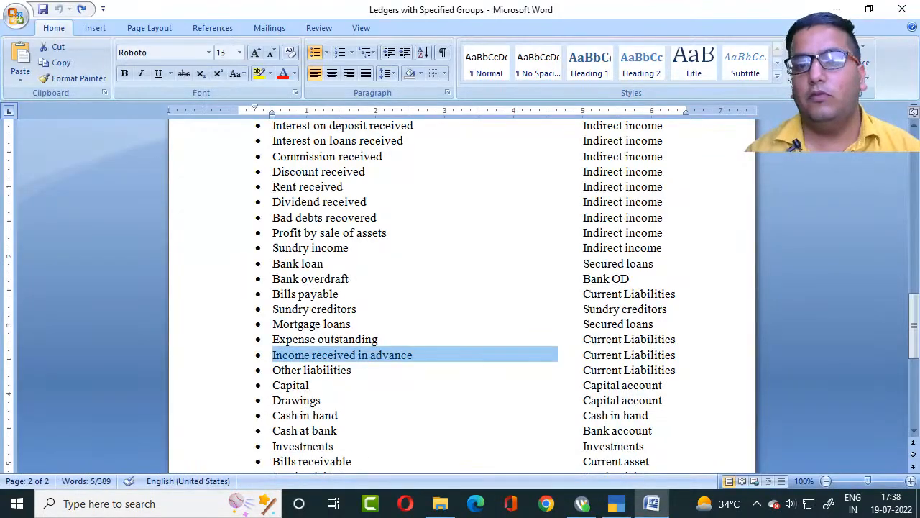
{"action": "key", "text": "alt+Tab"}
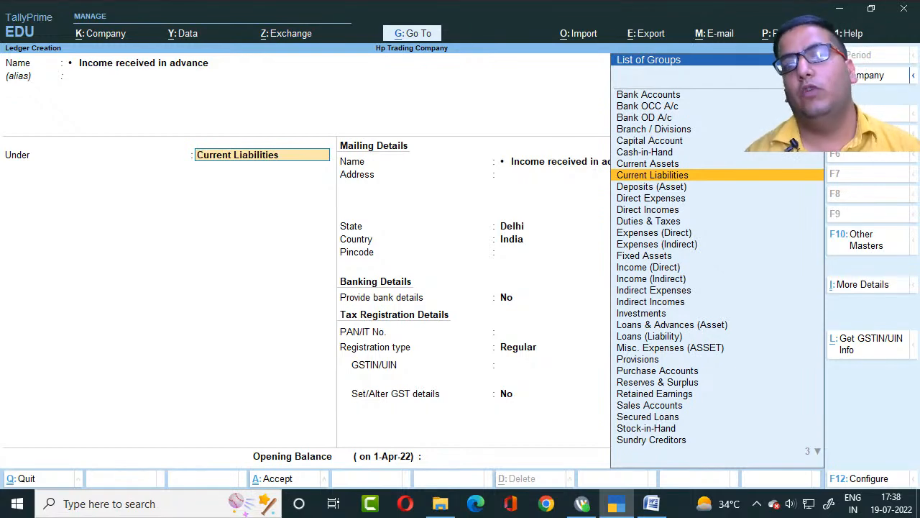
{"action": "key", "text": "alt+Tab"}
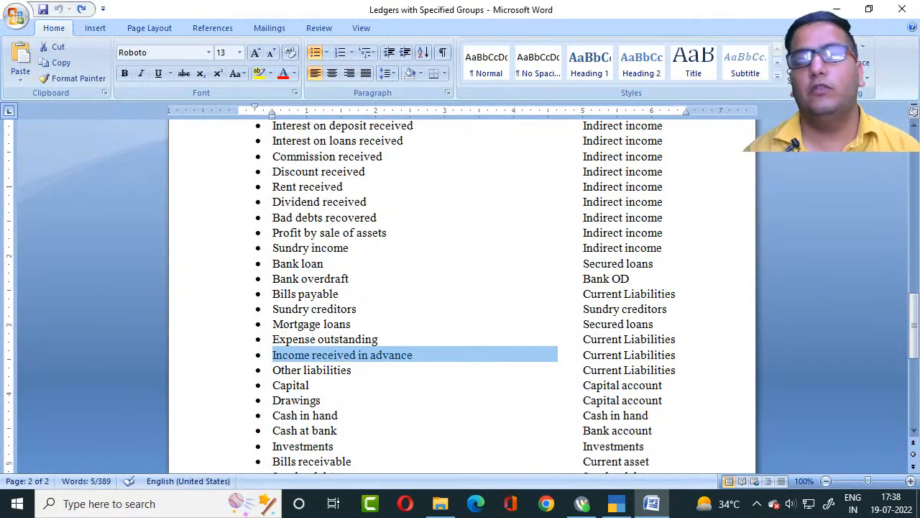
{"action": "key", "text": "alt+Tab"}
{"action": "key", "text": "Return"}
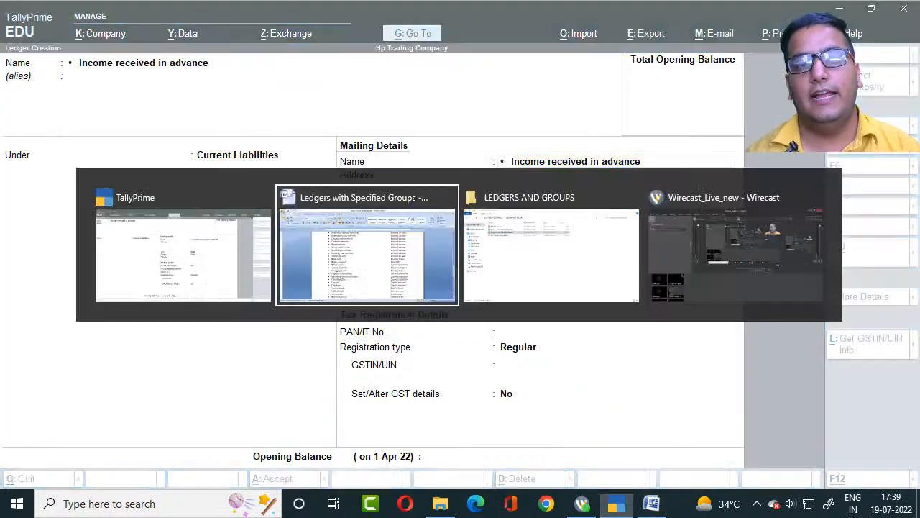
{"action": "key", "text": "ctrl+a"}
- Create a TallyPrime ledger from the Word entry "Other liabilities", keep it under Current Liabilities, and save it
{"action": "key", "text": "alt+Tab"}
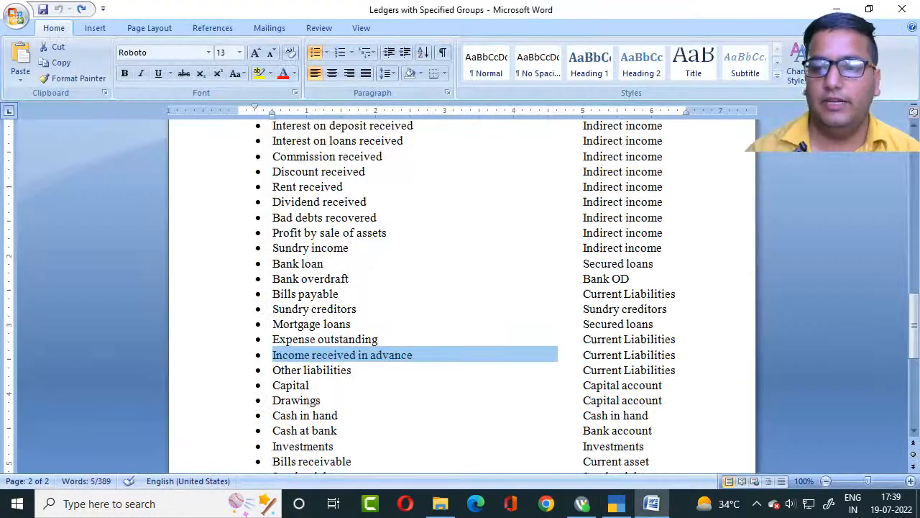
{"action": "left_click_drag", "start_coordinate": [272, 370], "coordinate": [561, 369]}
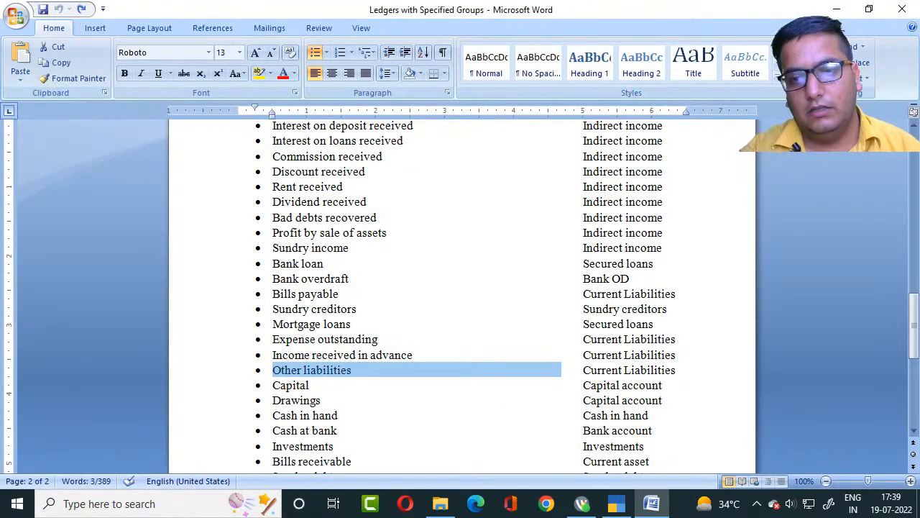
{"action": "key", "text": "alt+Tab"}
{"action": "key", "text": "ctrl+v"}
{"action": "key", "text": "Return"}
{"action": "key", "text": "Return"}
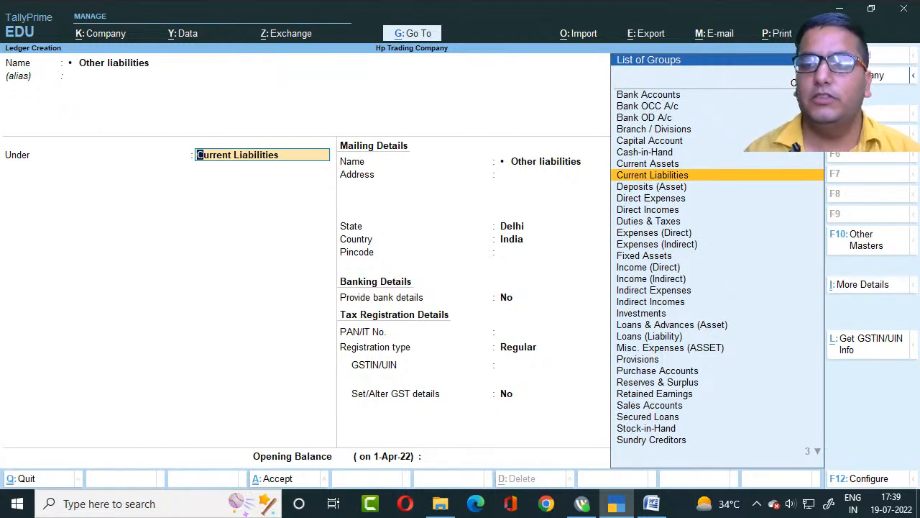
{"action": "key", "text": "ctrl"}
{"action": "key", "text": "ctrl+a"}
- Copy "Drawings" from the Word list and enter it as the name of a new ledger in TallyPrime
{"action": "key", "text": "alt+Tab"}
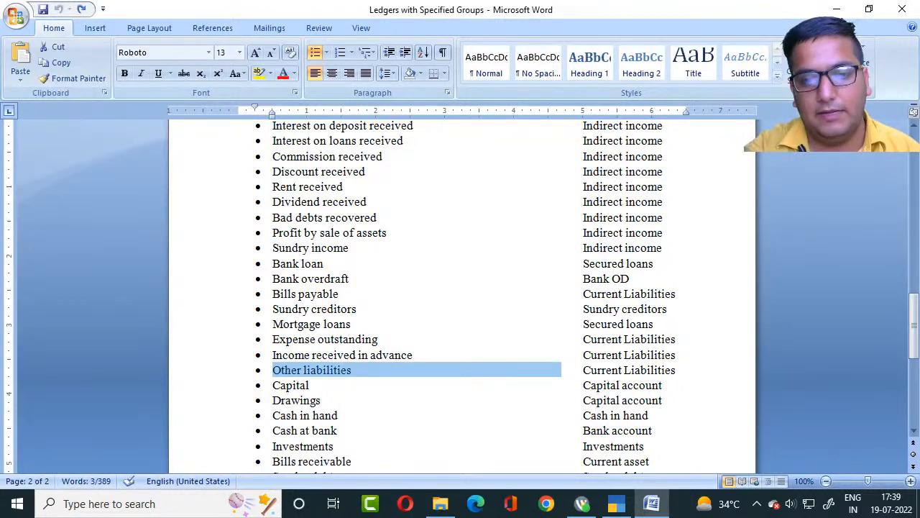
{"action": "key", "text": "Down"}
{"action": "key", "text": "shift+Right"}
{"action": "key", "text": "shift+Right"}
{"action": "key", "text": "shift+Right"}
{"action": "key", "text": "shift+Right"}
{"action": "key", "text": "shift+Right"}
{"action": "key", "text": "shift+Right"}
{"action": "key", "text": "shift+Right"}
{"action": "key", "text": "shift+Right"}
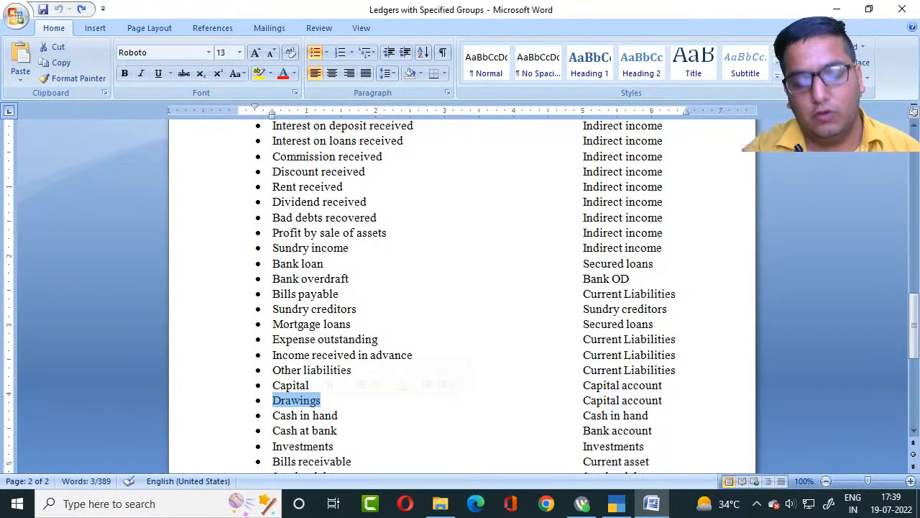
{"action": "key", "text": "ctrl+c"}
{"action": "key", "text": "alt+Tab"}
{"action": "key", "text": "ctrl+alt+v"}
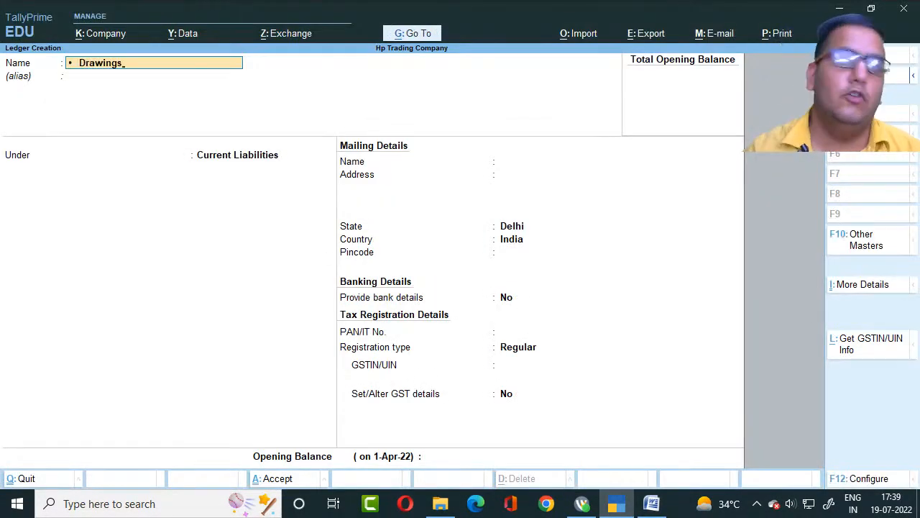
- Assign the Drawings ledger to the Capital Account group and save it
{"action": "key", "text": "Return"}
{"action": "type", "text": "ca"}
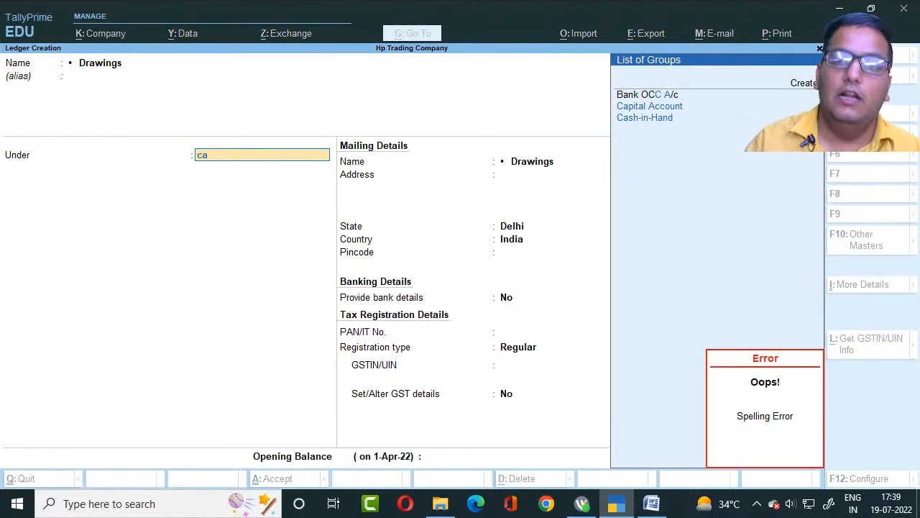
{"action": "key", "text": "Return"}
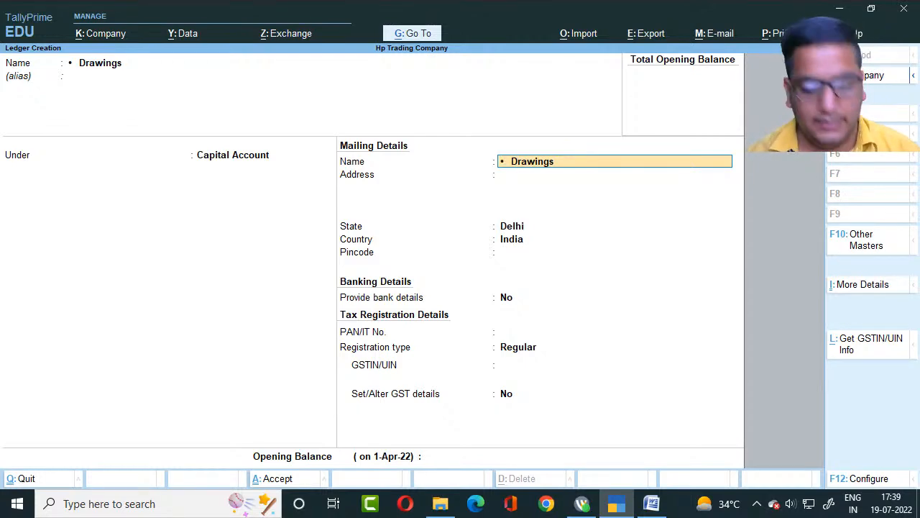
{"action": "key", "text": "ctrl"}
{"action": "key", "text": "ctrl+a"}
- Check the next entries in the Word list and enter "Sbi Bank A/c" as the name of a new ledger in TallyPrime
{"action": "key", "text": "alt+Tab"}
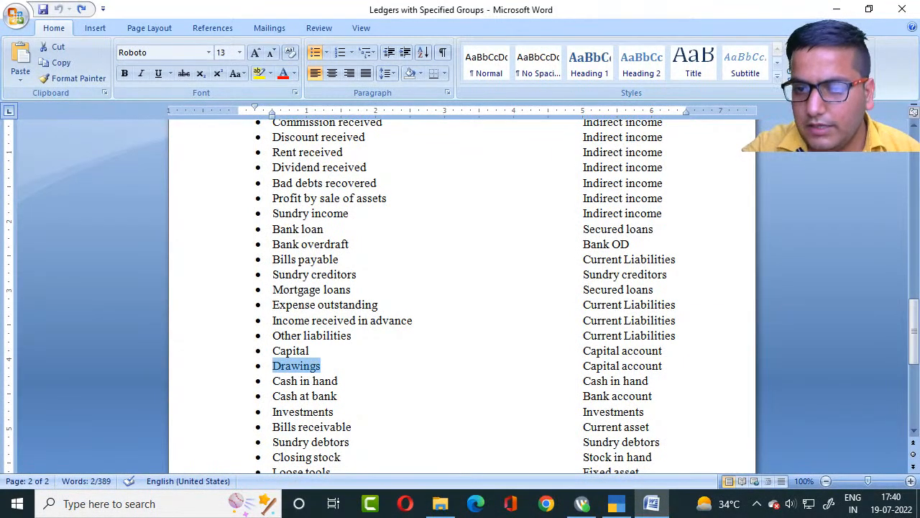
{"action": "key", "text": "alt+Tab"}
{"action": "type", "text": "S"}
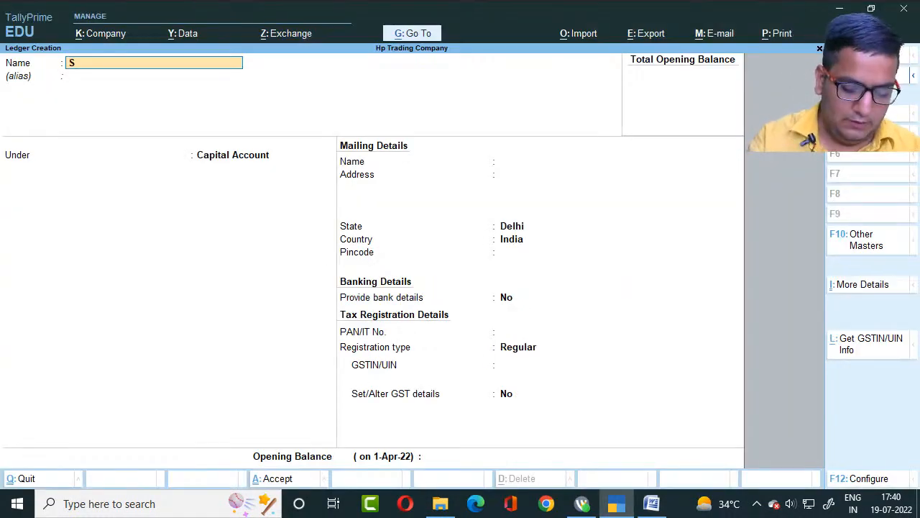
{"action": "type", "text": "bi Bank"}
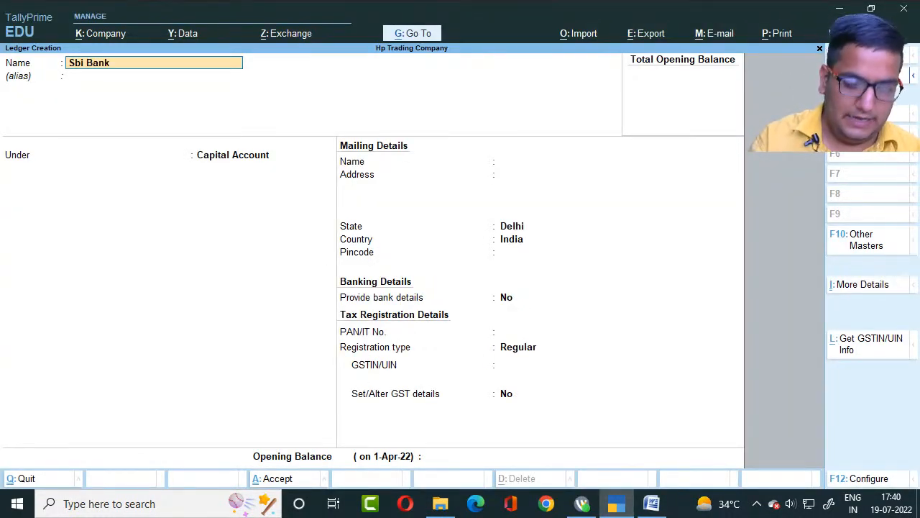
{"action": "type", "text": " a/c"}
{"action": "key", "text": "Return"}
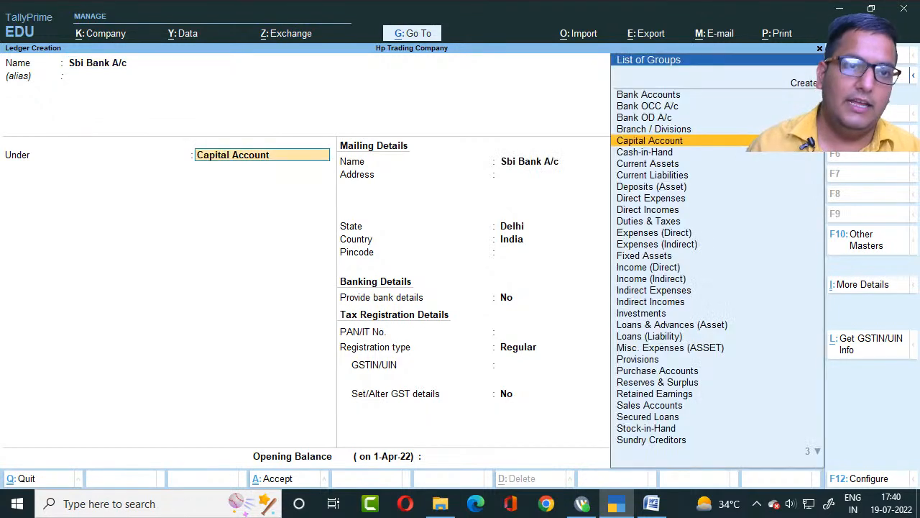
- Assign the Sbi Bank A/c ledger to the Bank Accounts group, leave its account number and IFS code blank, and save it
{"action": "type", "text": "Ban"}
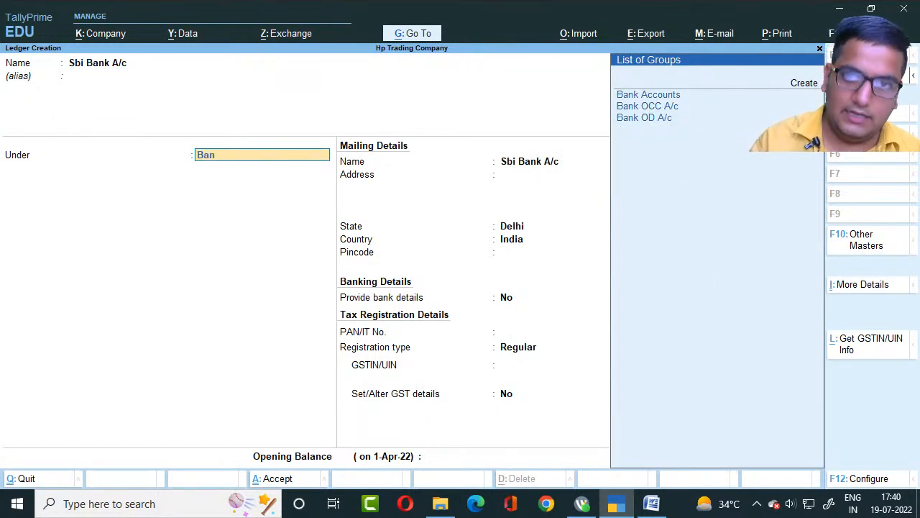
{"action": "key", "text": "Return"}
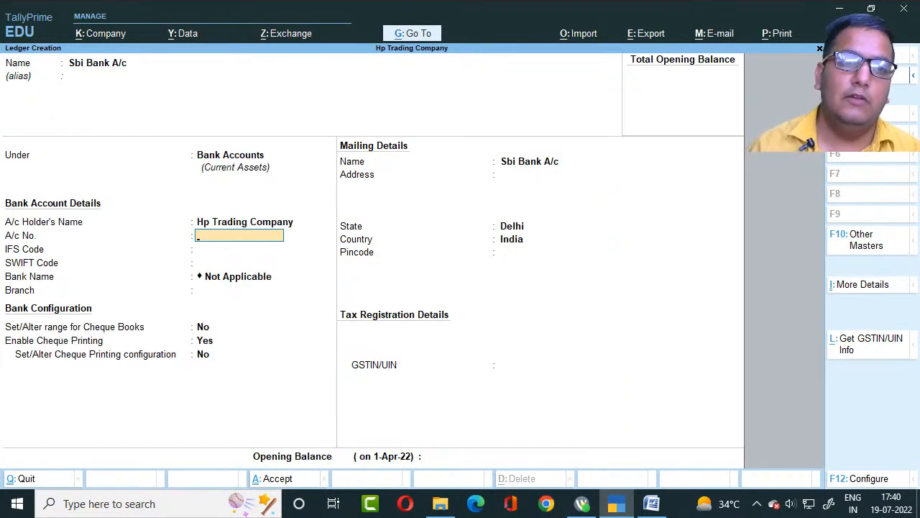
{"action": "key", "text": "Return"}
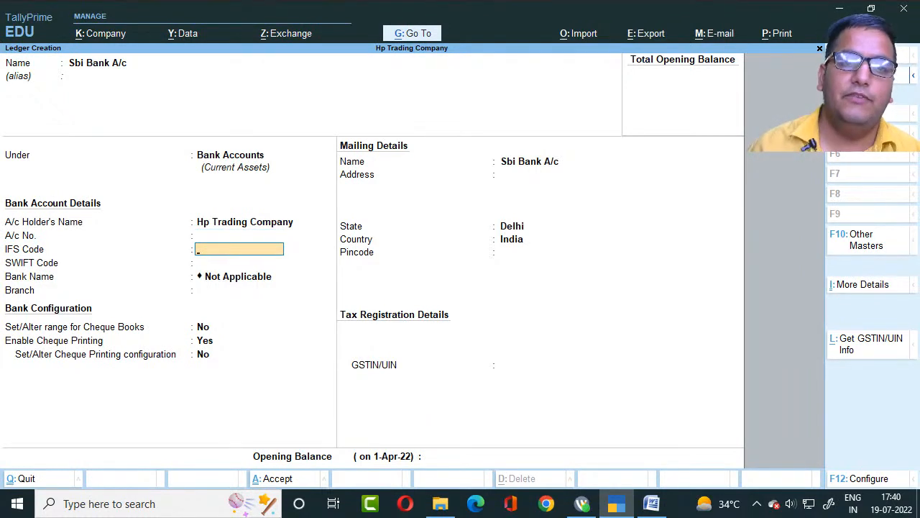
{"action": "key", "text": "Return"}
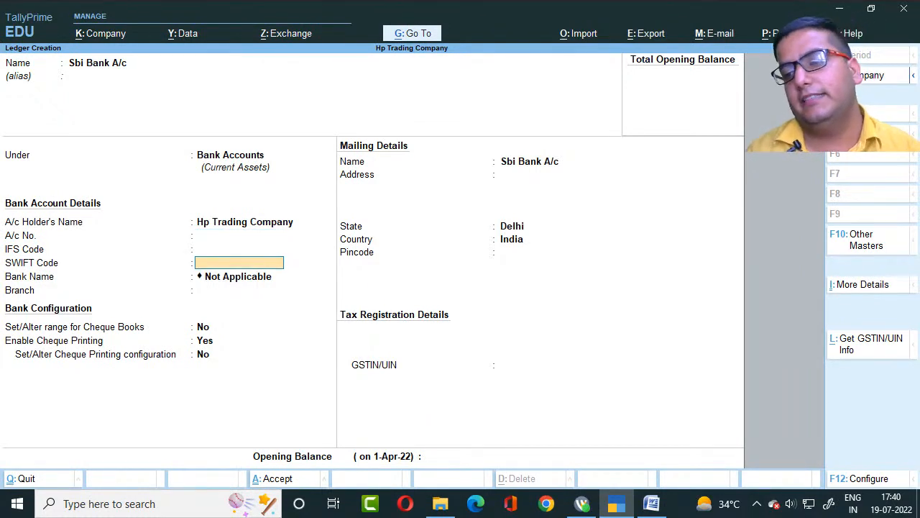
{"action": "key", "text": "ctrl+a"}
- Create a TallyPrime ledger from the Word entry "Investments", assign it to the Investments group, and save it
{"action": "key", "text": "alt+Tab"}
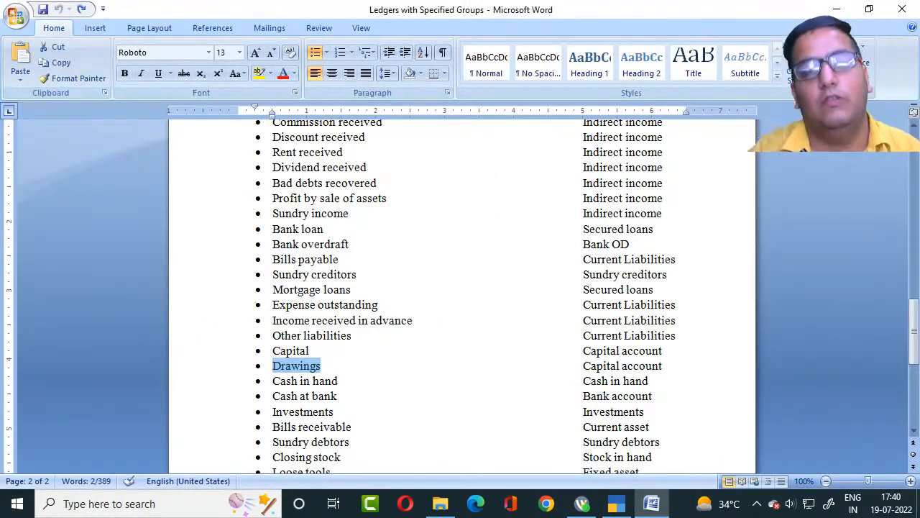
{"action": "scroll", "coordinate": [460, 295], "scroll_direction": "down", "scroll_amount": 2}
{"action": "left_click_drag", "start_coordinate": [272, 343], "coordinate": [334, 343]}
{"action": "key", "text": "ctrl+c"}
{"action": "key", "text": "alt+Tab"}
{"action": "key", "text": "ctrl+alt+v"}
{"action": "key", "text": "Return"}
{"action": "type", "text": "inv"}
{"action": "key", "text": "Return"}
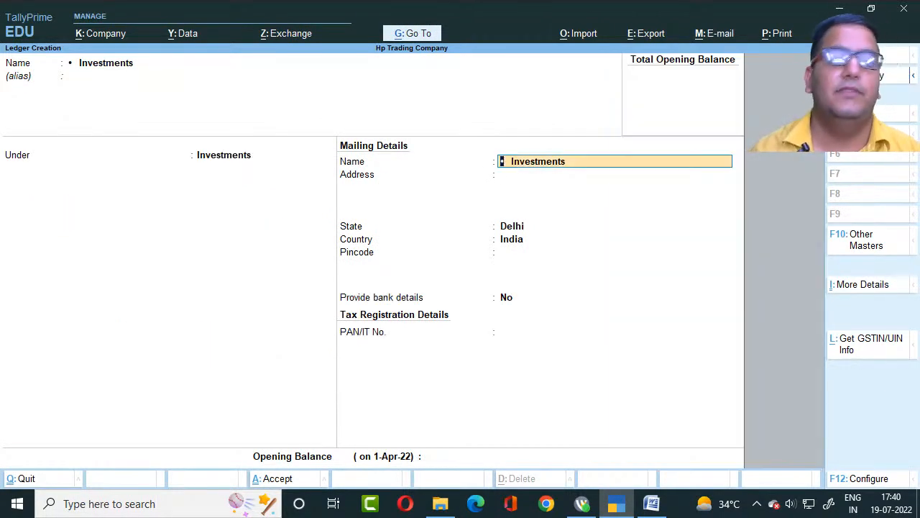
{"action": "key", "text": "ctrl+a"}
- Copy "Bills receivable" from the Word list and enter it as the name of a new ledger in TallyPrime
{"action": "key", "text": "alt+Tab"}
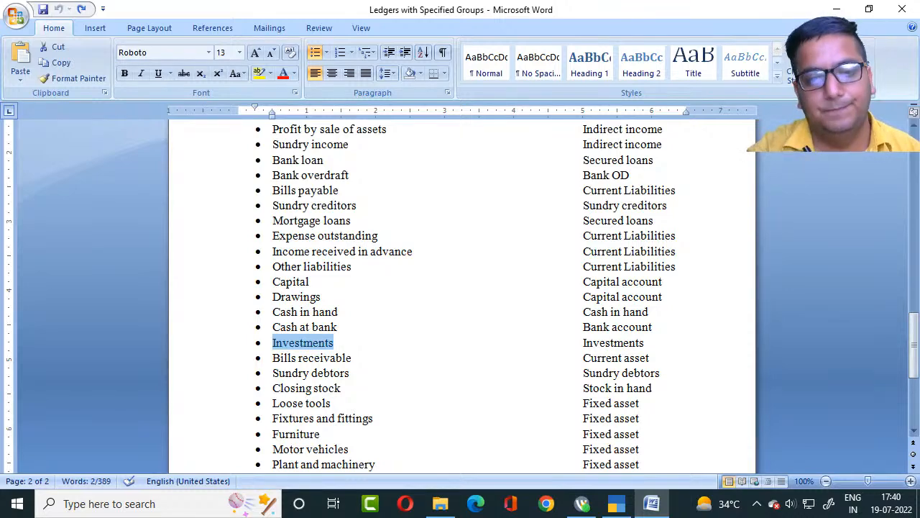
{"action": "key", "text": "Down"}
{"action": "key", "text": "shift+End"}
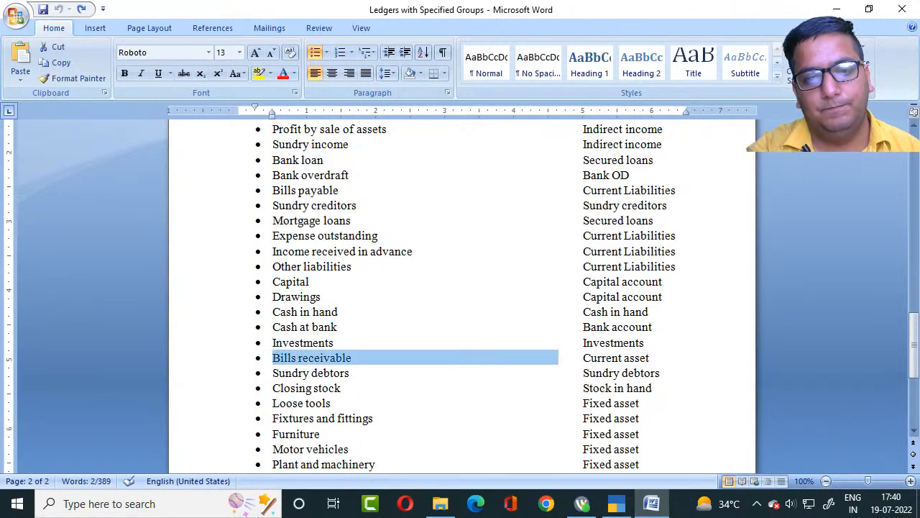
{"action": "key", "text": "ctrl+c"}
{"action": "key", "text": "alt+Tab"}
{"action": "key", "text": "ctrl+alt+v"}
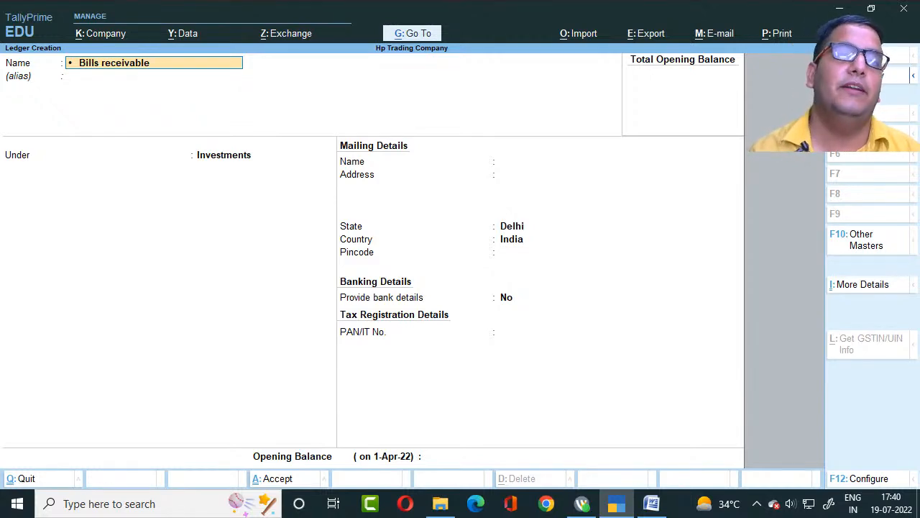
- Check the group for Bills receivable in the Word list, assign the ledger to Current Assets, and save it
{"action": "key", "text": "alt+Tab"}
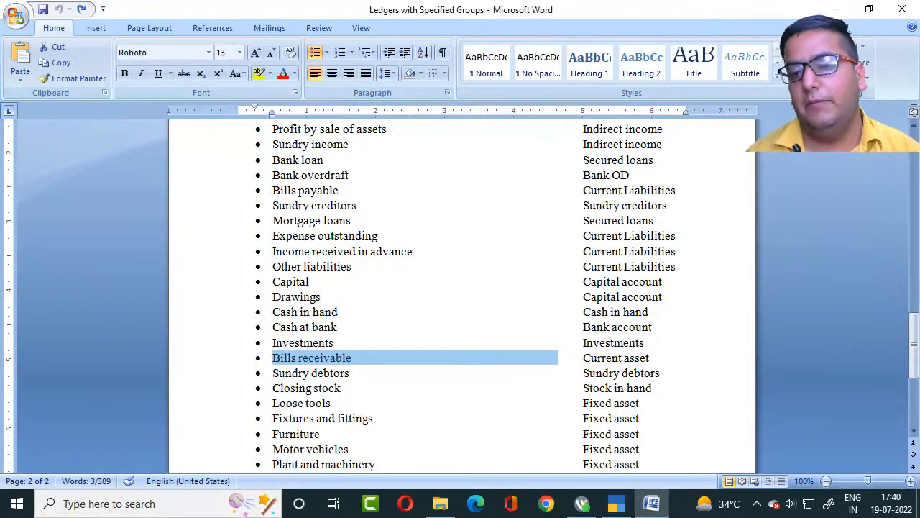
{"action": "key", "text": "alt+Tab"}
{"action": "key", "text": "Return"}
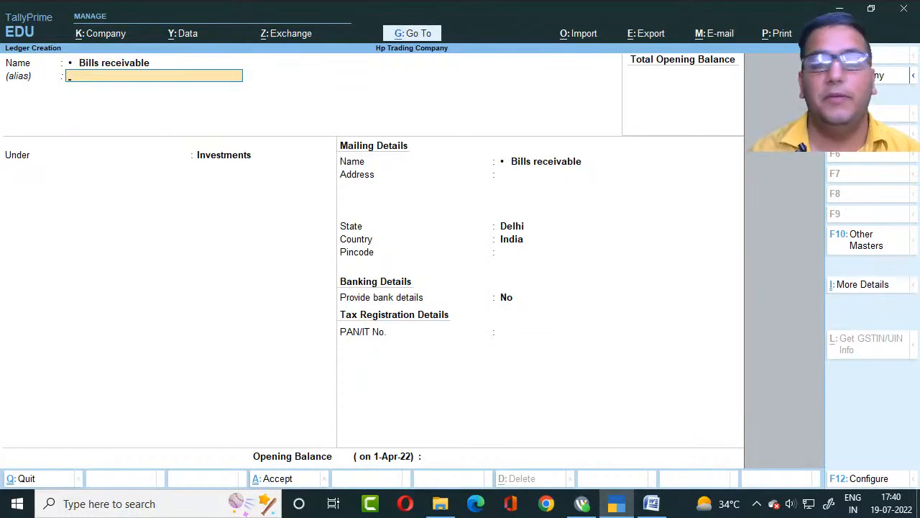
{"action": "key", "text": "Return"}
{"action": "type", "text": "Cu"}
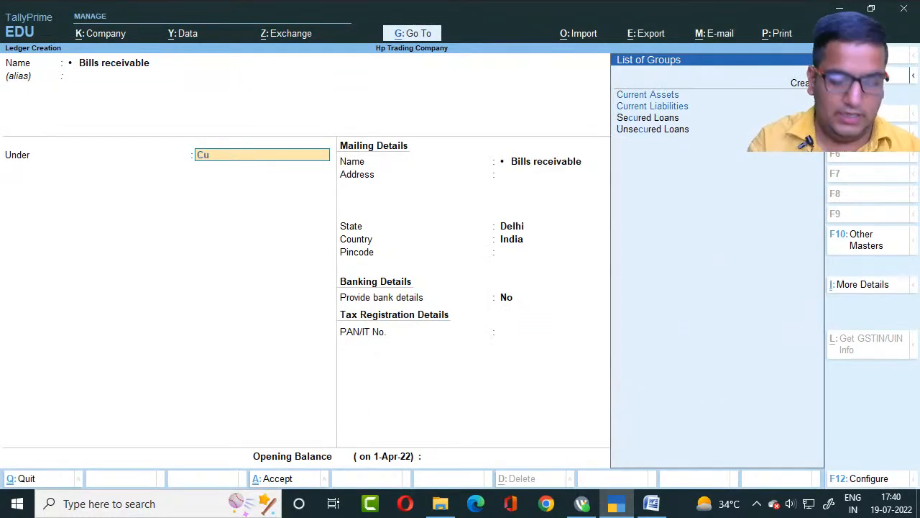
{"action": "key", "text": "Return"}
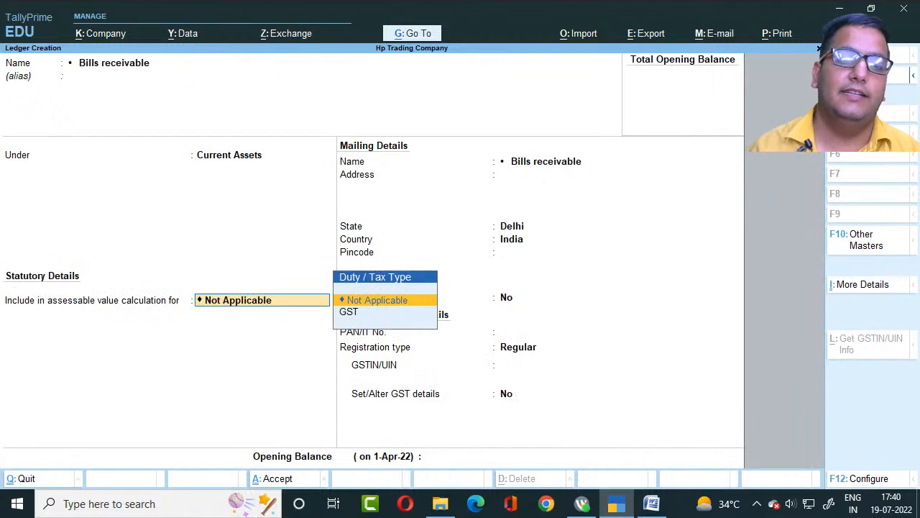
{"action": "key", "text": "ctrl+a"}
- Check the next Word entry, then create a TallyPrime ledger with the debtor's name plus "A/c" under Sundry Debtors and save it
{"action": "key", "text": "alt+Tab"}
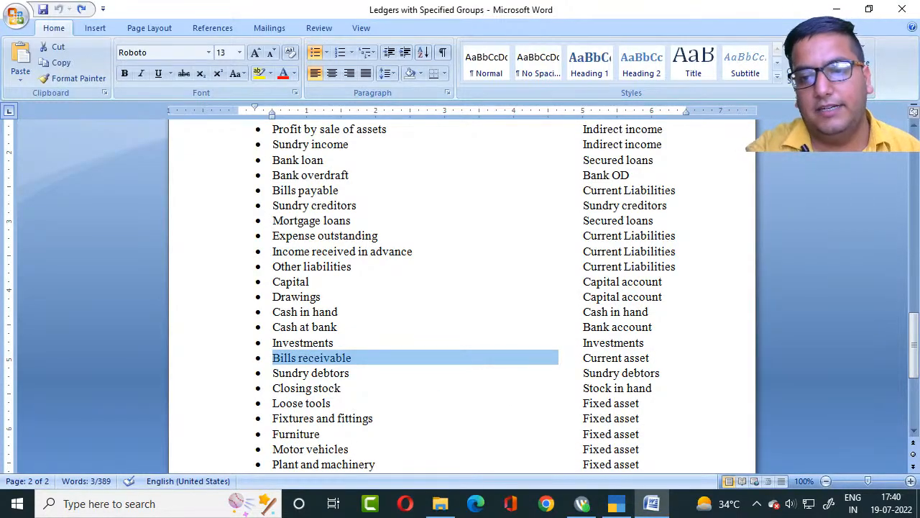
{"action": "key", "text": "alt+Tab"}
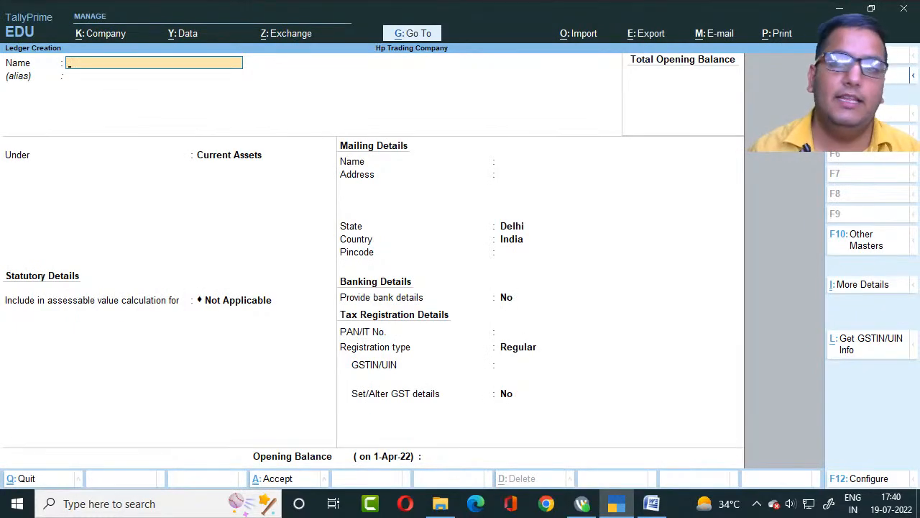
{"action": "type", "text": "Sohan a"}
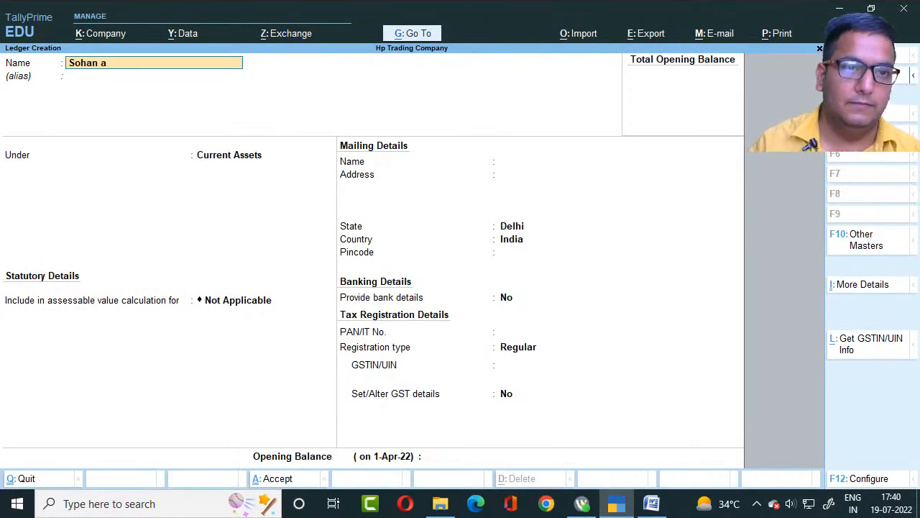
{"action": "type", "text": "/c"}
{"action": "key", "text": "Return"}
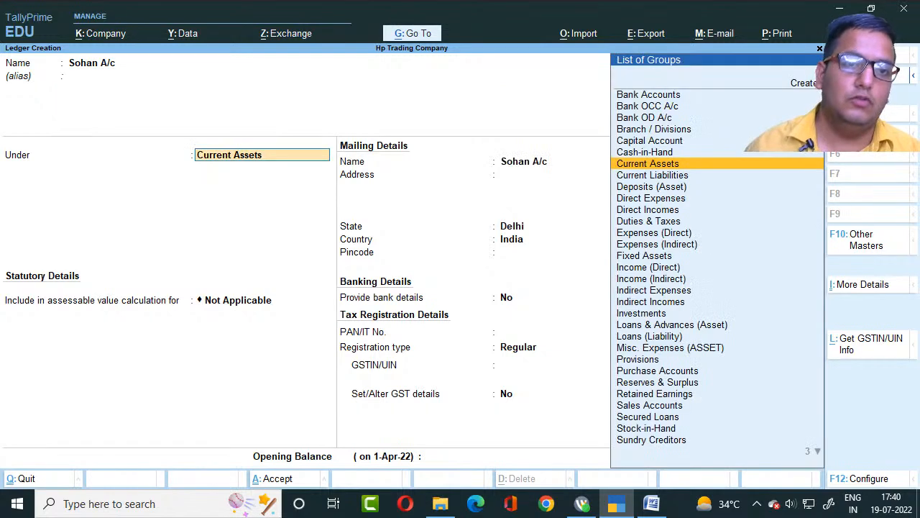
{"action": "type", "text": "Sun"}
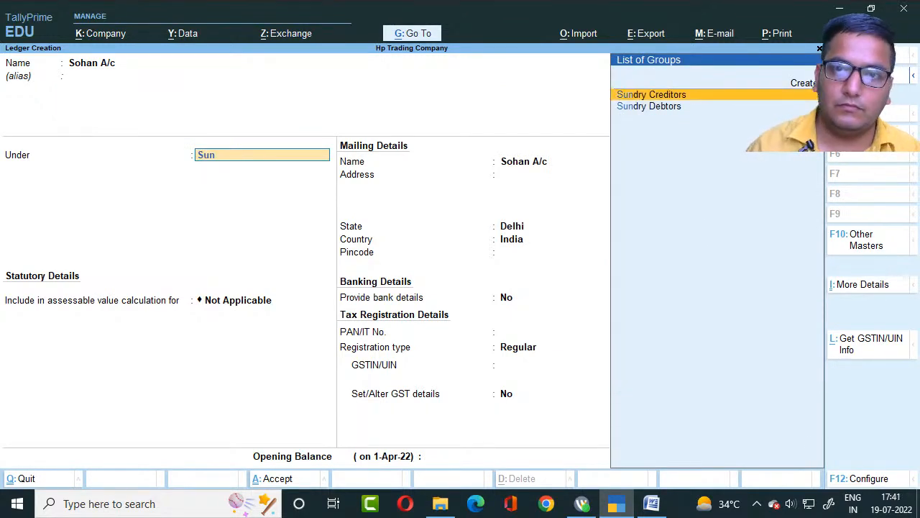
{"action": "key", "text": "Down"}
{"action": "key", "text": "Return"}
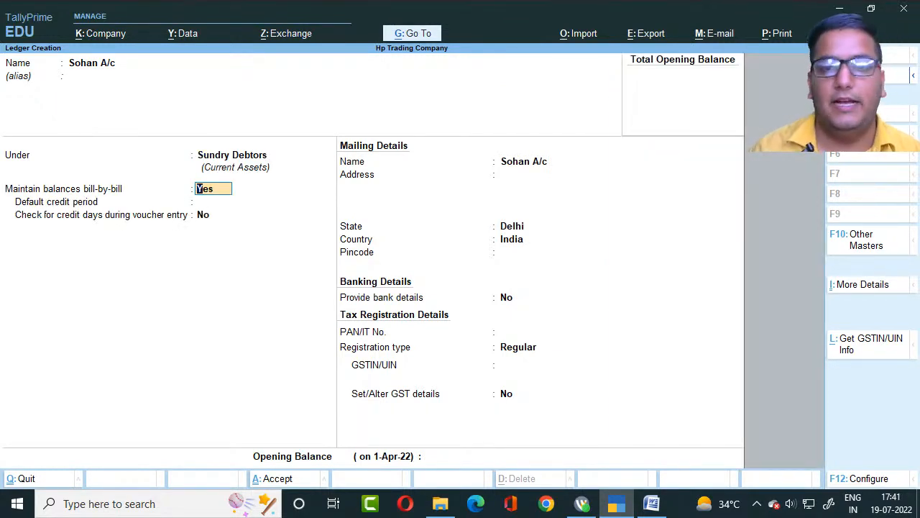
- Copy "Loose tools" from the Word list and enter it as the name of a new ledger in TallyPrime
{"action": "key", "text": "alt+Tab"}
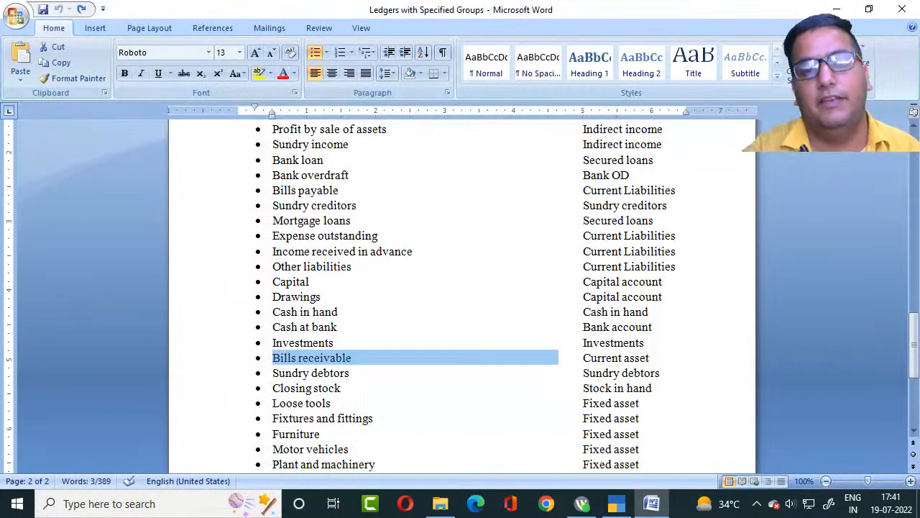
{"action": "scroll", "coordinate": [460, 295], "scroll_direction": "down", "scroll_amount": 3}
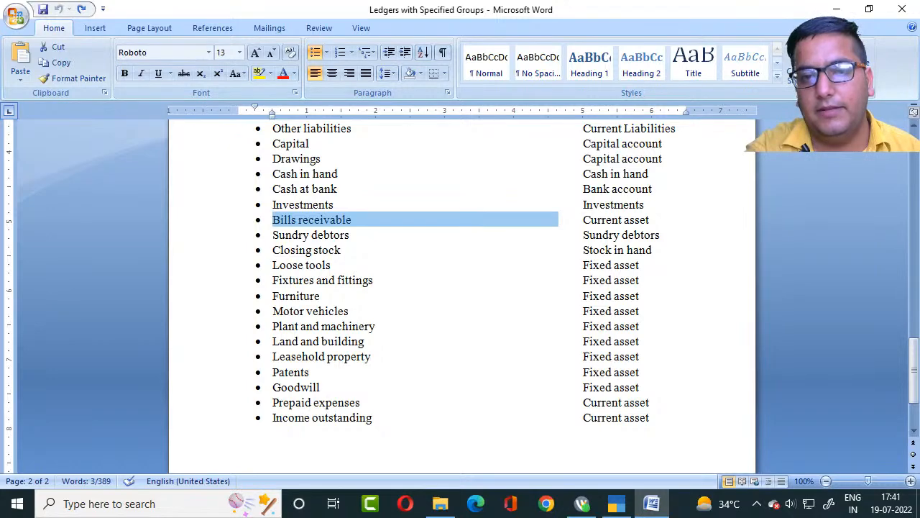
{"action": "left_click", "coordinate": [325, 264]}
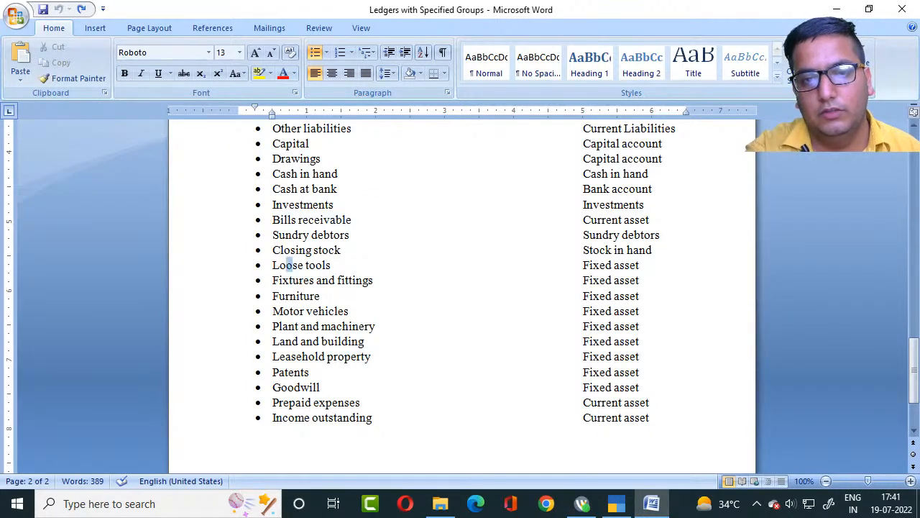
{"action": "double_click", "coordinate": [295, 265]}
{"action": "left_click_drag", "start_coordinate": [295, 264], "coordinate": [557, 265]}
{"action": "key", "text": "ctrl+c"}
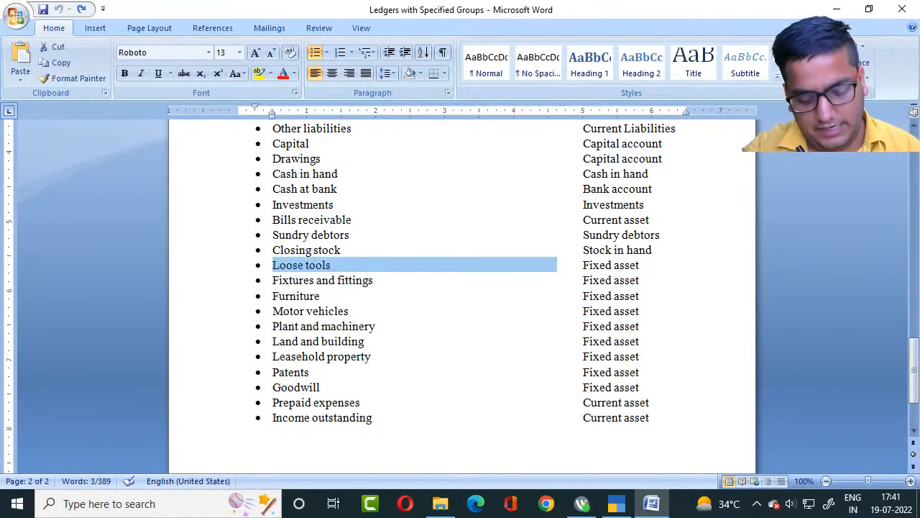
{"action": "key", "text": "alt+Tab"}
{"action": "key", "text": "ctrl+v"}
{"action": "key", "text": "Return"}
{"action": "key", "text": "Return"}
- Check the group in the Word list, assign the Loose tools ledger to Fixed Assets with GST kept as Applicable, and save it
{"action": "key", "text": "alt+Tab"}
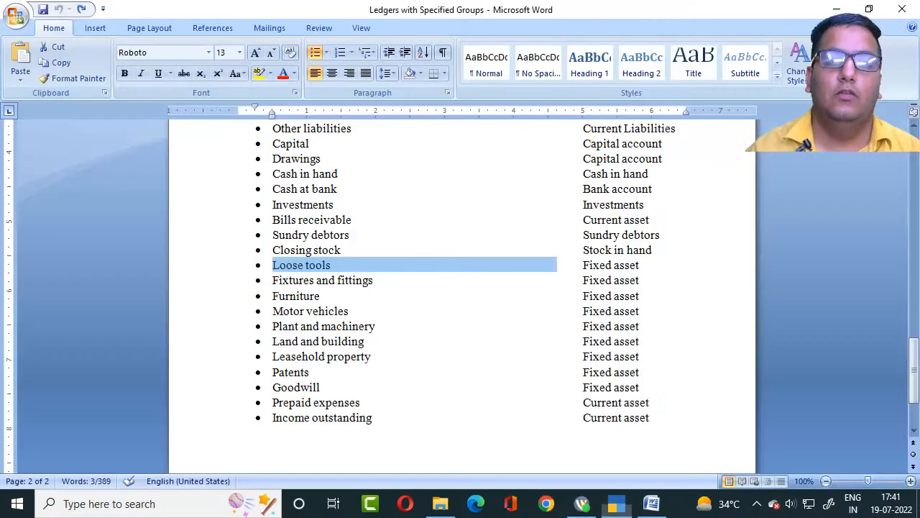
{"action": "key", "text": "alt+Tab"}
{"action": "type", "text": "F"}
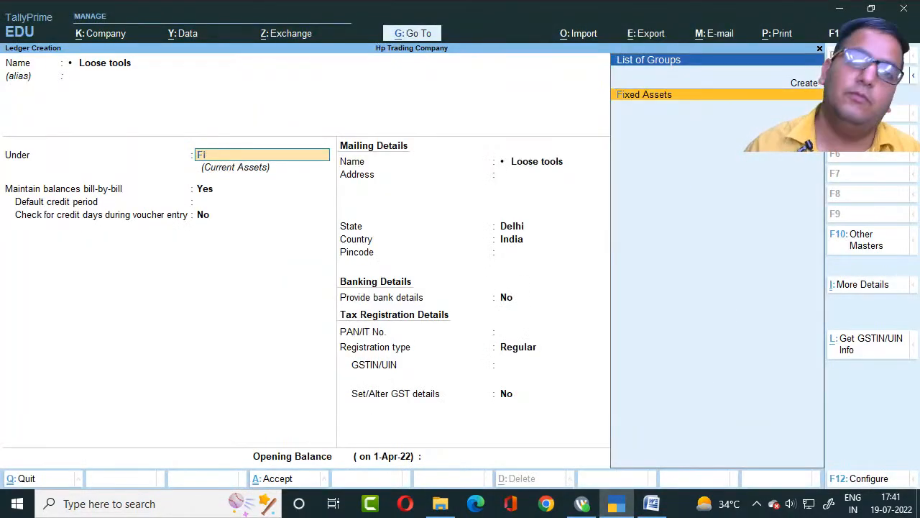
{"action": "key", "text": "Return"}
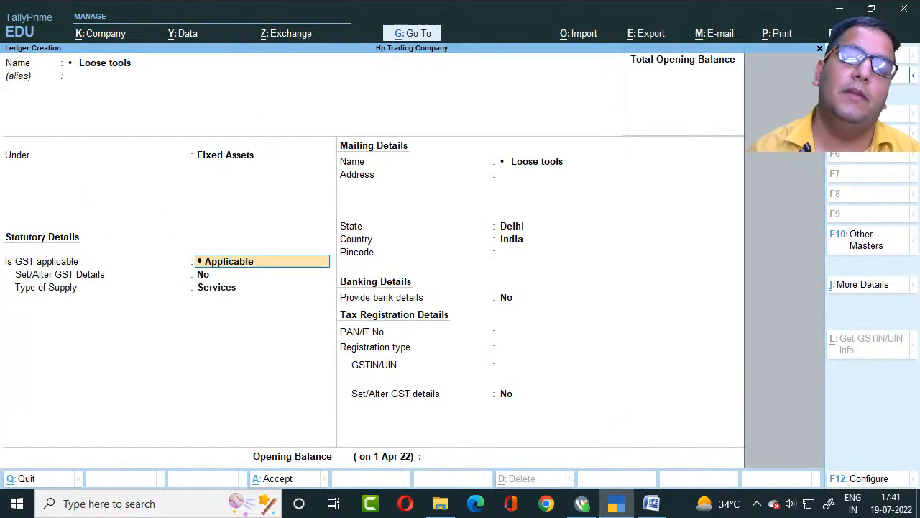
{"action": "key", "text": "Return"}
{"action": "key", "text": "ctrl+a"}
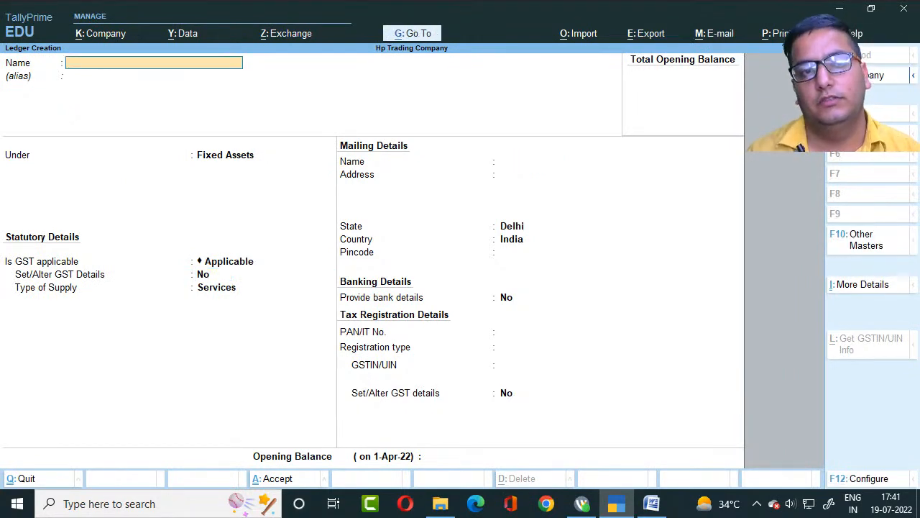
- Create a TallyPrime ledger from the Word entry "Fixtures and fittings", keep it under Fixed Assets, and save it
{"action": "key", "text": "alt+Tab"}
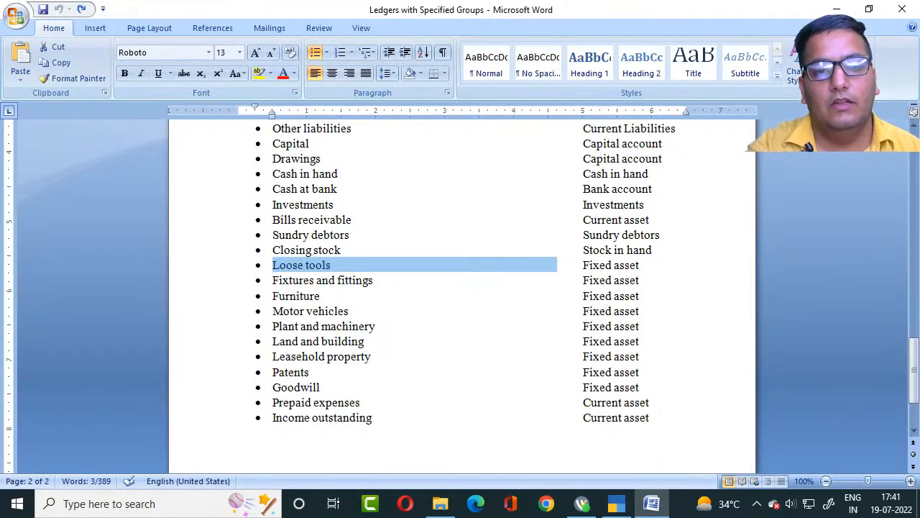
{"action": "key", "text": "Down"}
{"action": "key", "text": "shift+Down"}
{"action": "key", "text": "ctrl+c"}
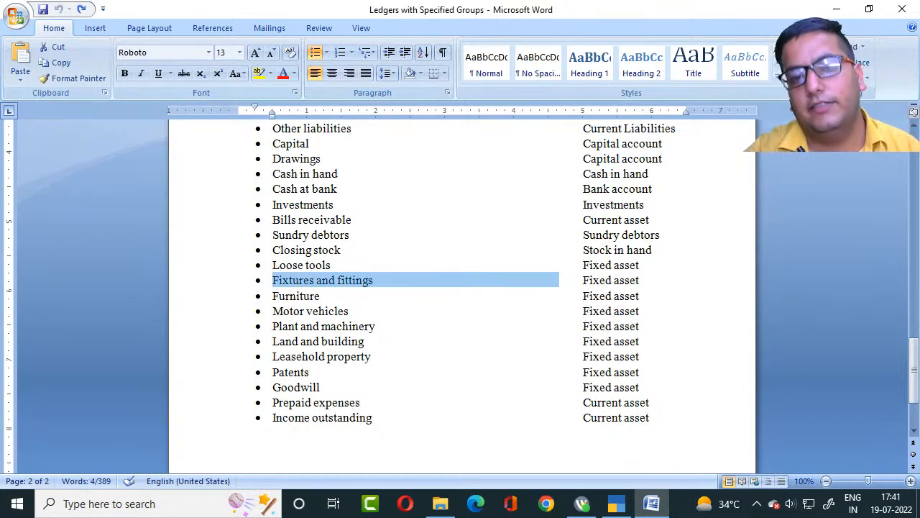
{"action": "key", "text": "alt+Tab"}
{"action": "key", "text": "ctrl+alt+v"}
{"action": "key", "text": "Return"}
{"action": "key", "text": "Return"}
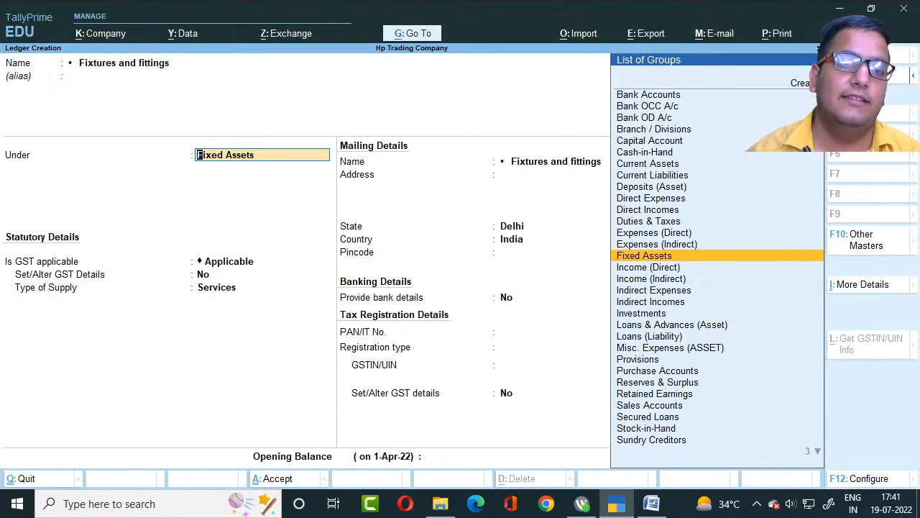
- Copy "Furniture" from the Word list and enter it as the name of a new ledger in TallyPrime
{"action": "key", "text": "alt+Tab"}
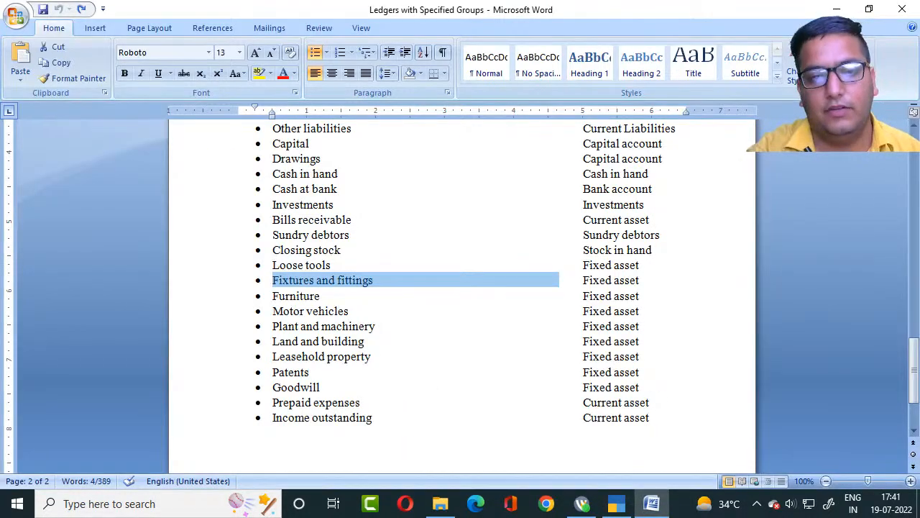
{"action": "key", "text": "Down"}
{"action": "key", "text": "shift+Right"}
{"action": "key", "text": "shift+Right"}
{"action": "key", "text": "shift+Right"}
{"action": "key", "text": "shift+Right"}
{"action": "key", "text": "shift+Right"}
{"action": "key", "text": "shift+Right"}
{"action": "key", "text": "shift+Right"}
{"action": "key", "text": "shift+Right"}
{"action": "key", "text": "shift+Right"}
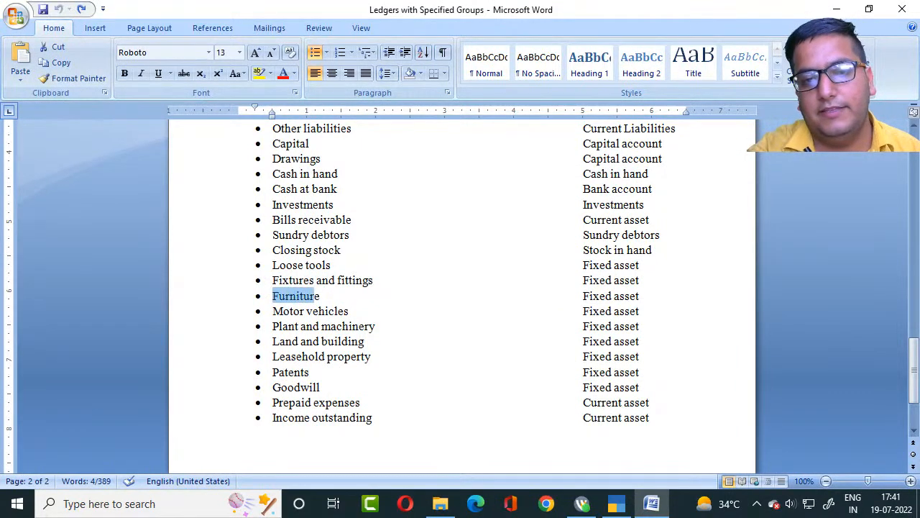
{"action": "key", "text": "ctrl+c"}
{"action": "key", "text": "alt+Tab"}
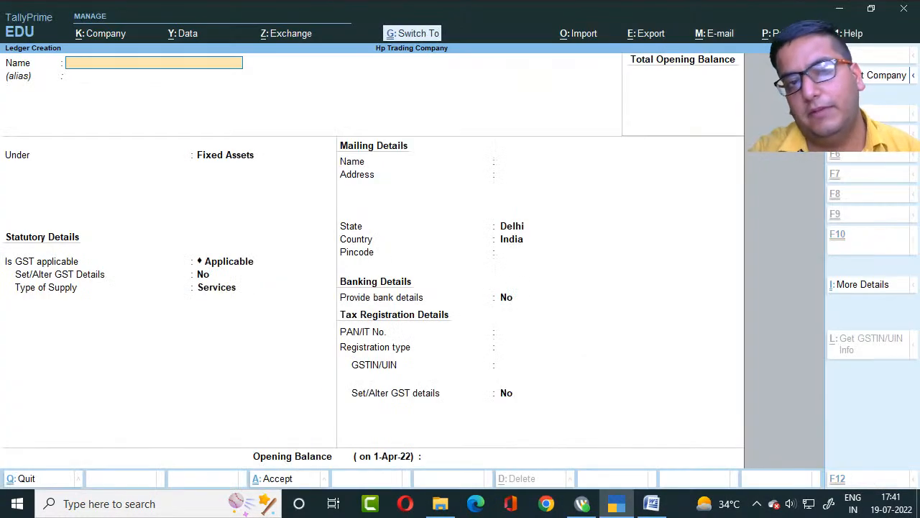
{"action": "key", "text": "ctrl+alt+v"}
- Keep the Furniture ledger under Fixed Assets, save it, and return to the Word list
{"action": "key", "text": "Return"}
{"action": "key", "text": "Return"}
{"action": "key", "text": "Return"}
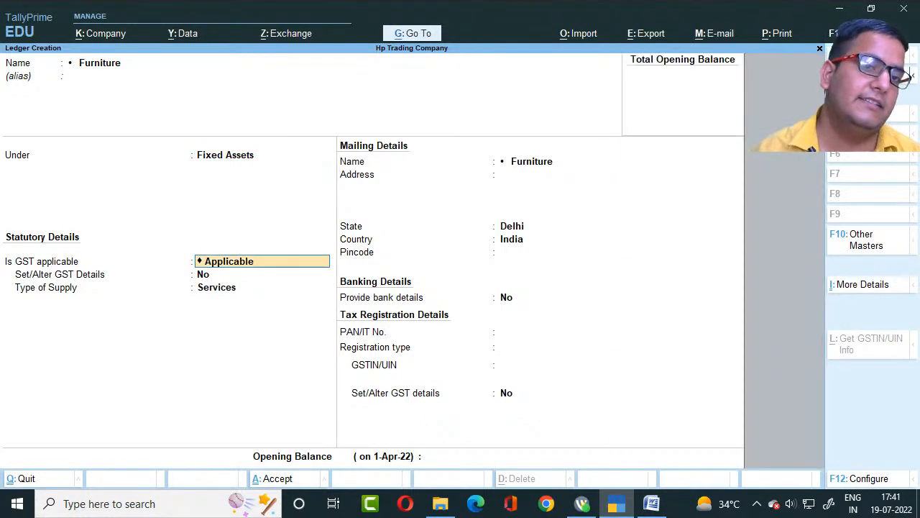
{"action": "key", "text": "alt+Tab"}
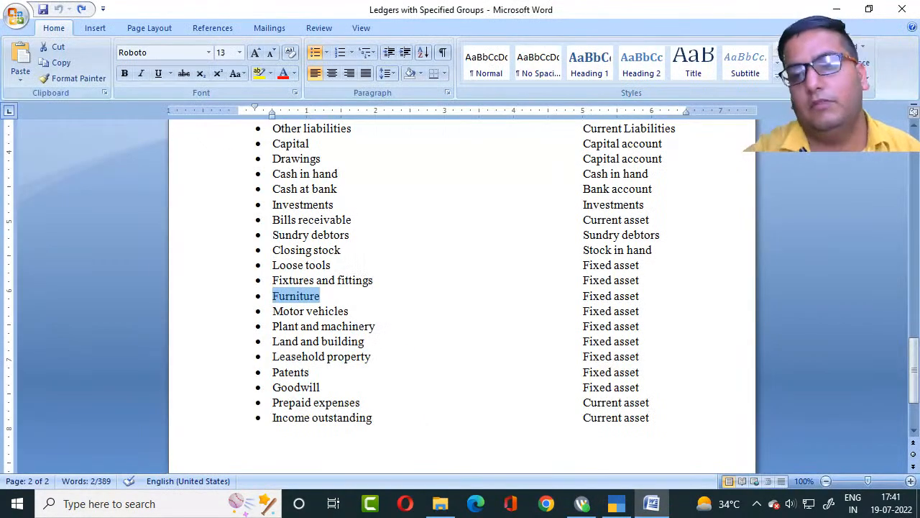
- Create a TallyPrime ledger from the Word entry "Motor vehicles", keep it under Fixed Assets, and save it
{"action": "key", "text": "Left"}
{"action": "key", "text": "Down"}
{"action": "key", "text": "ctrl+shift+Right"}
{"action": "key", "text": "ctrl+shift+Right"}
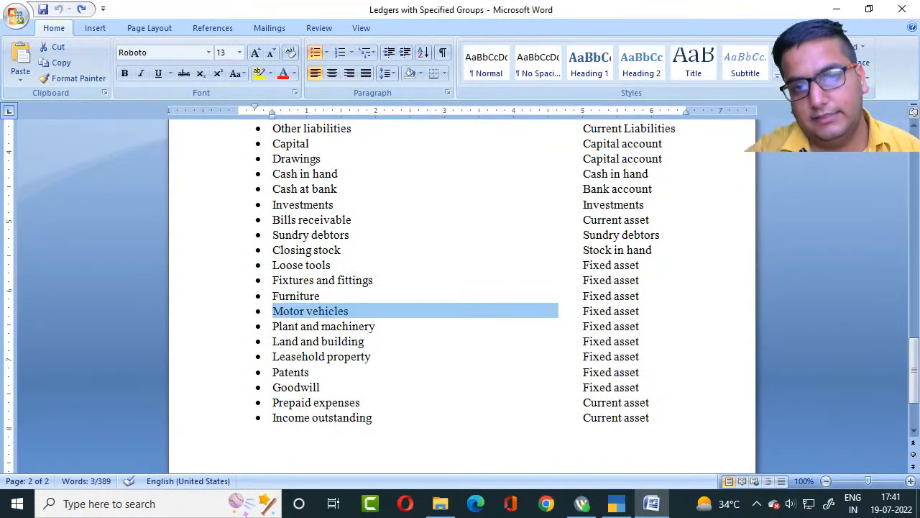
{"action": "key", "text": "ctrl+c"}
{"action": "key", "text": "alt+Tab"}
{"action": "key", "text": "ctrl+alt+v"}
{"action": "key", "text": "Return"}
{"action": "key", "text": "Return"}
{"action": "key", "text": "Return"}
{"action": "key", "text": "ctrl+a"}
{"action": "key", "text": "alt+Tab"}
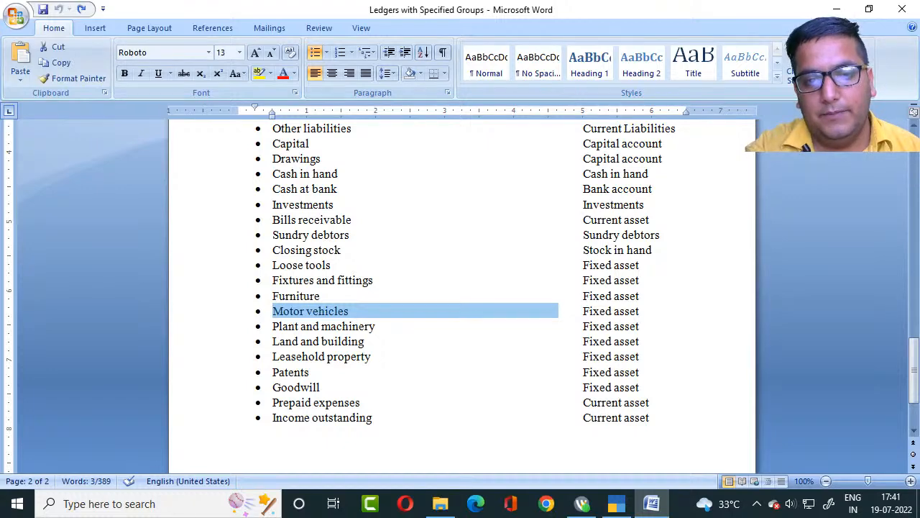
- Create a TallyPrime ledger from the Word entry "Plant and machinery", keep it under Fixed Assets, and save it
{"action": "key", "text": "Down"}
{"action": "key", "text": "shift+End"}
{"action": "key", "text": "ctrl+c"}
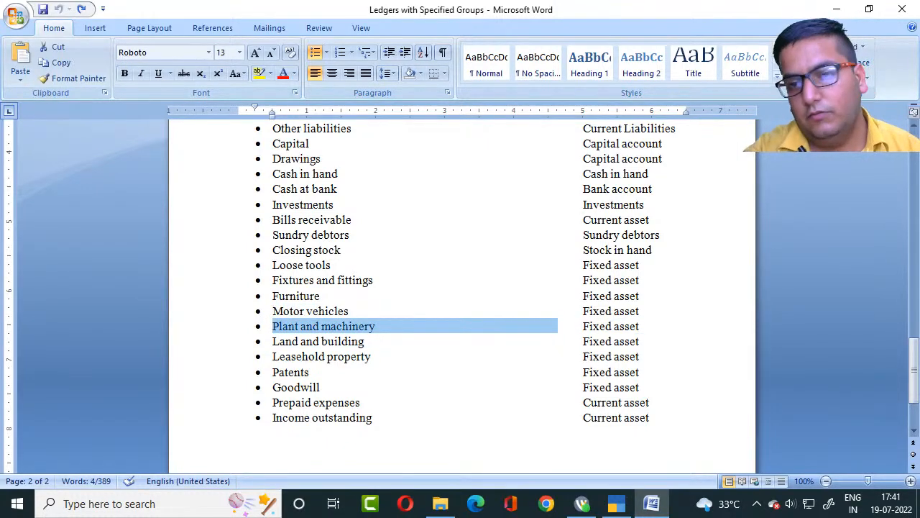
{"action": "key", "text": "alt+Tab"}
{"action": "key", "text": "ctrl+alt+v"}
{"action": "key", "text": "Return"}
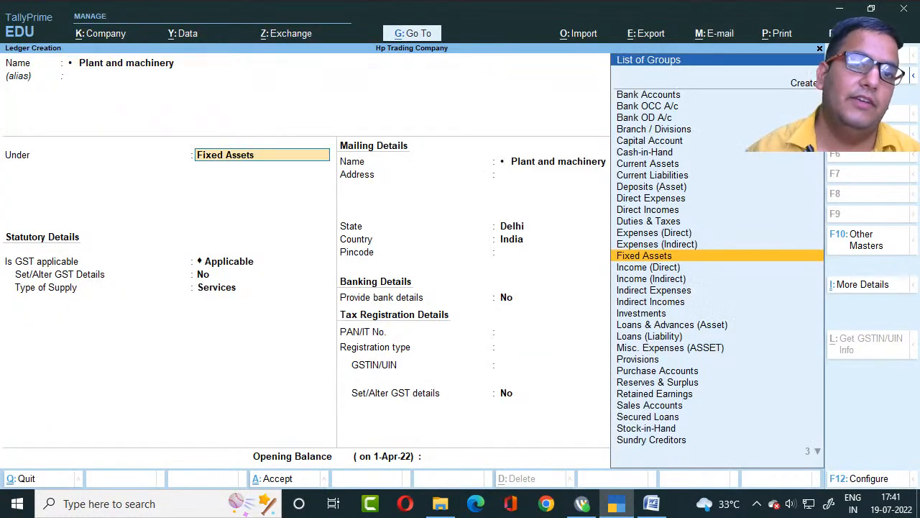
{"action": "key", "text": "Return"}
{"action": "key", "text": "ctrl+a"}
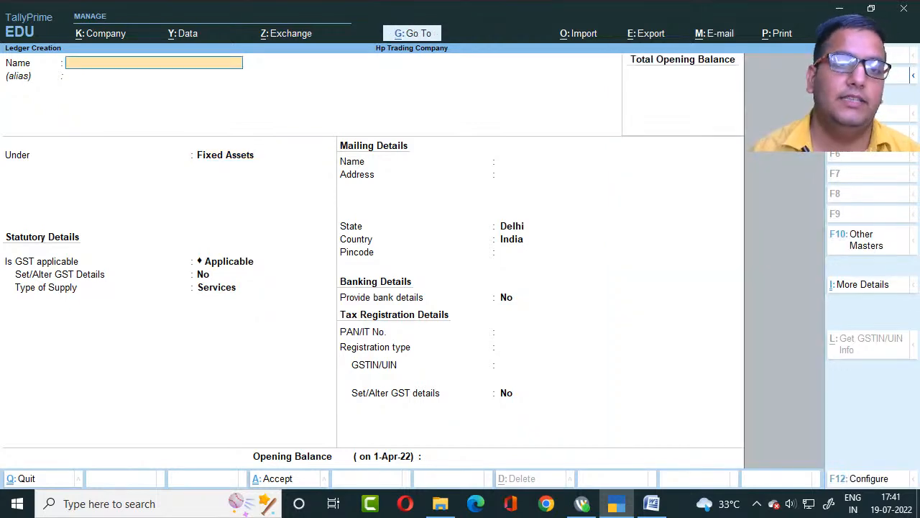
{"action": "key", "text": "alt+Tab"}
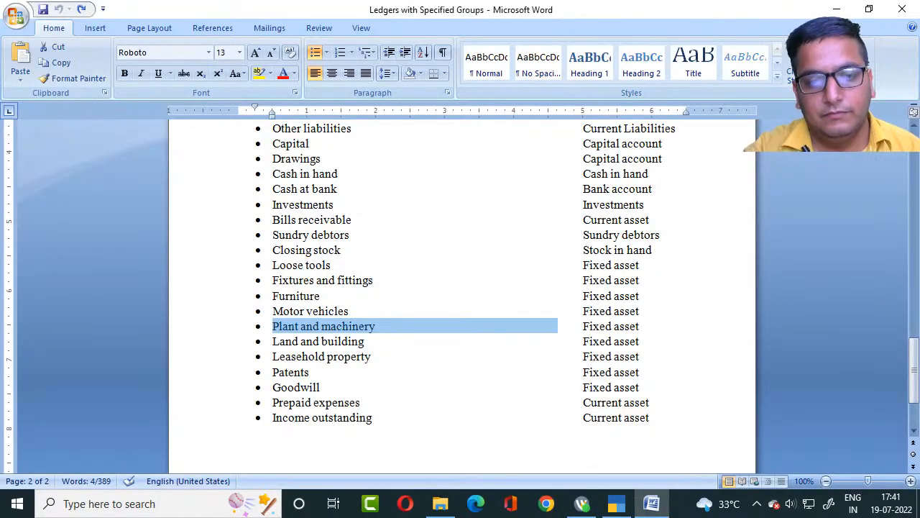
- Create a TallyPrime ledger from the Word entry "Leasehold property", keep it under Fixed Assets, and return to the Word list
{"action": "left_click_drag", "start_coordinate": [290, 342], "coordinate": [558, 342]}
{"action": "left_click_drag", "start_coordinate": [303, 357], "coordinate": [558, 357]}
{"action": "key", "text": "ctrl+c"}
{"action": "key", "text": "alt+Tab"}
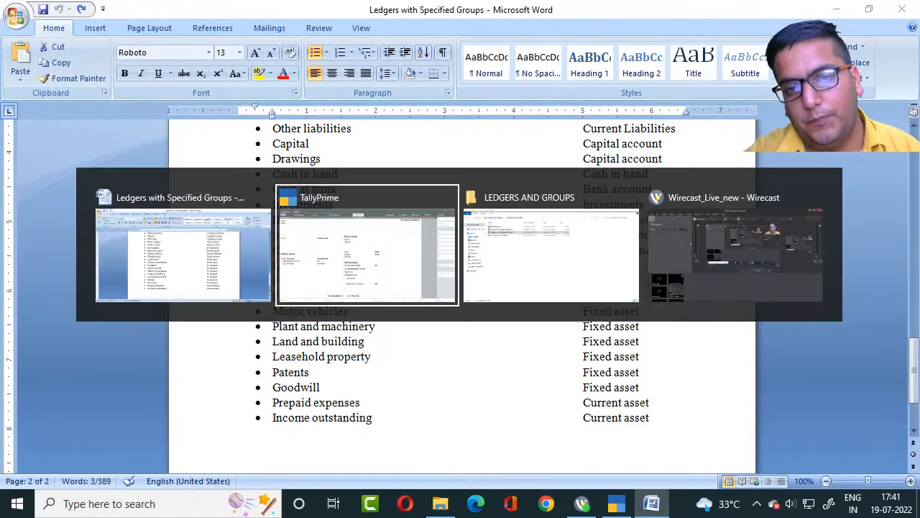
{"action": "key", "text": "ctrl+alt+v"}
{"action": "key", "text": "Return"}
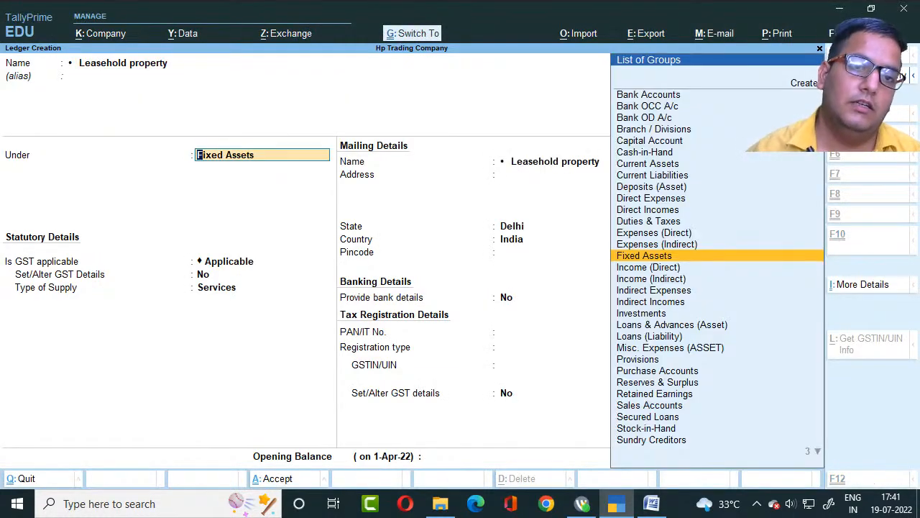
{"action": "key", "text": "alt+Tab"}
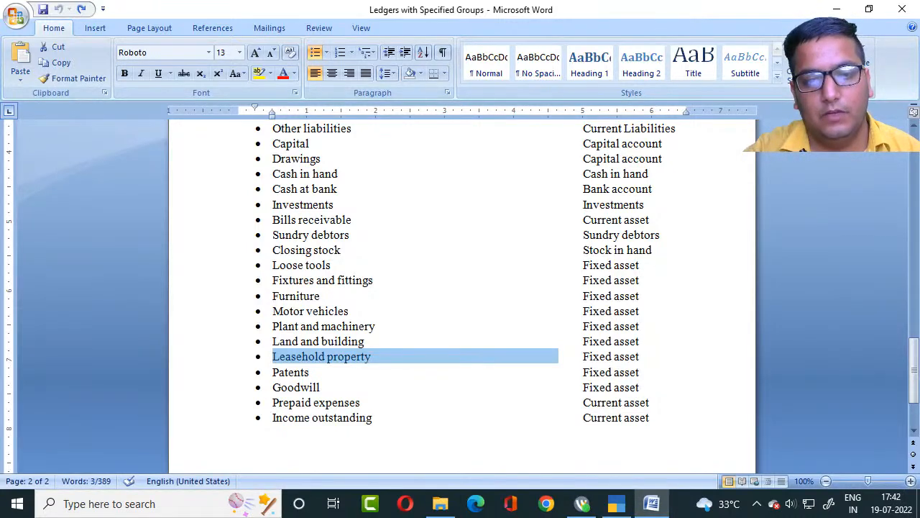
- Create a Goodwill ledger in TallyPrime from the Word list, completing the pasted name, and save it under Fixed Assets
{"action": "left_click_drag", "start_coordinate": [273, 388], "coordinate": [313, 387]}
{"action": "key", "text": "ctrl+c"}
{"action": "key", "text": "alt+Tab"}
{"action": "key", "text": "ctrl+alt+v"}
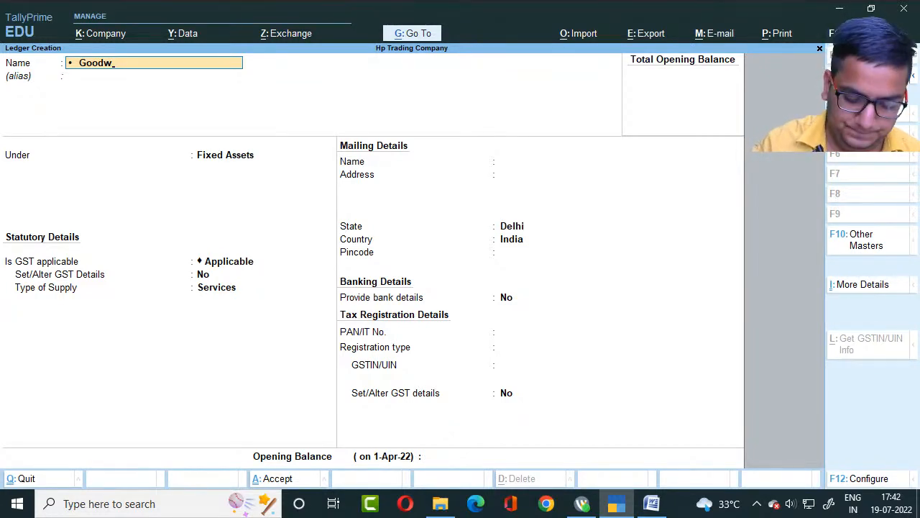
{"action": "type", "text": "l"}
{"action": "key", "text": "Return"}
{"action": "key", "text": "Return"}
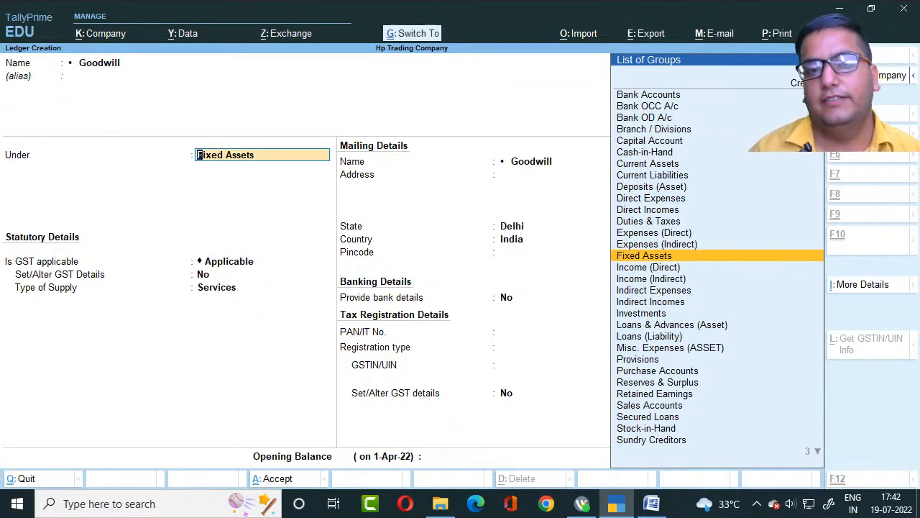
{"action": "key", "text": "ctrl+a"}
{"action": "key", "text": "alt+Tab"}
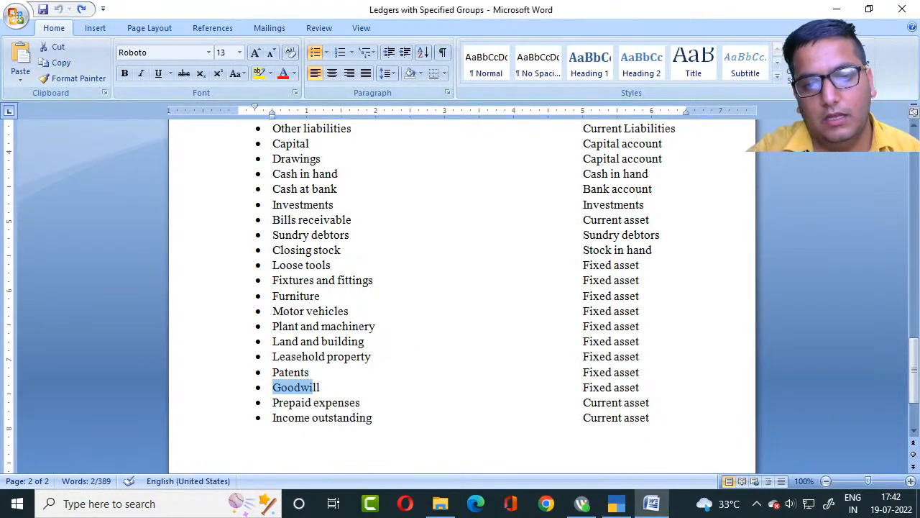
- Copy "Prepaid expenses" from the Word list and enter it as the name of a new ledger in TallyPrime
{"action": "left_click_drag", "start_coordinate": [273, 403], "coordinate": [365, 404]}
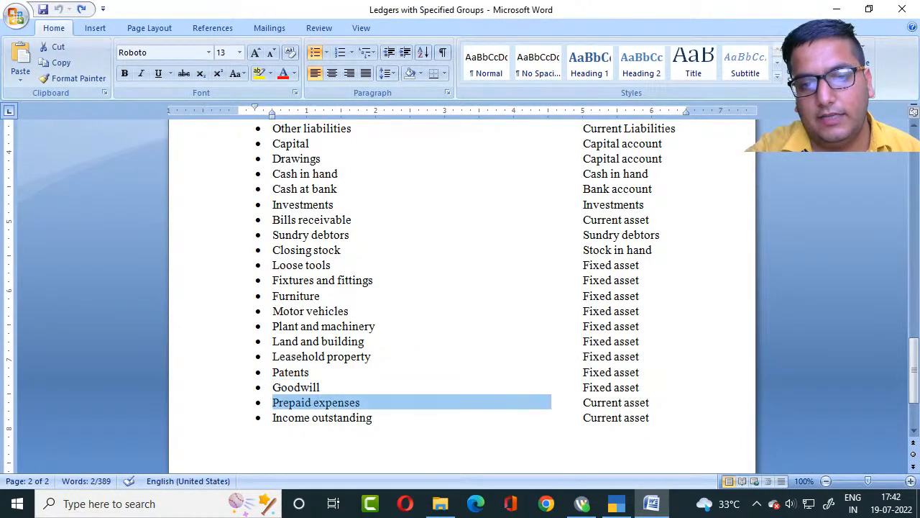
{"action": "key", "text": "ctrl+c"}
{"action": "key", "text": "alt+Tab"}
{"action": "key", "text": "ctrl+alt+v"}
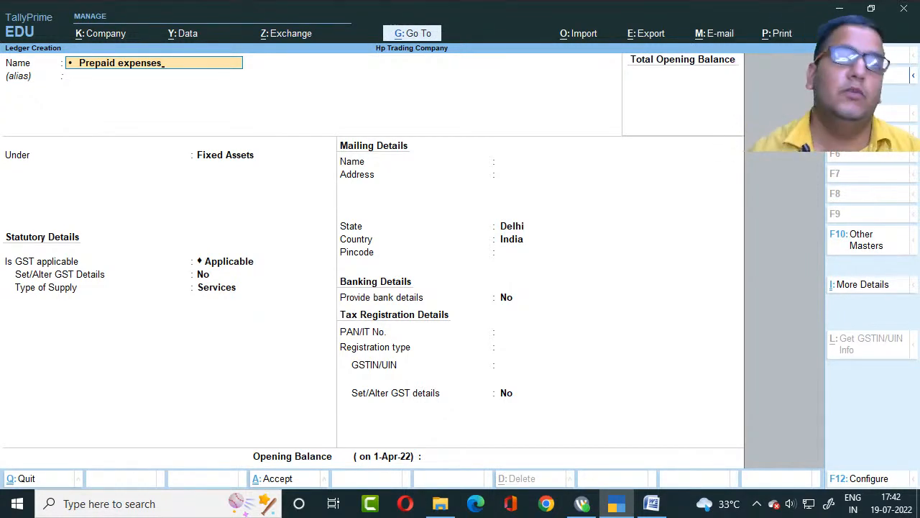
{"action": "key", "text": "Return"}
{"action": "key", "text": "Return"}
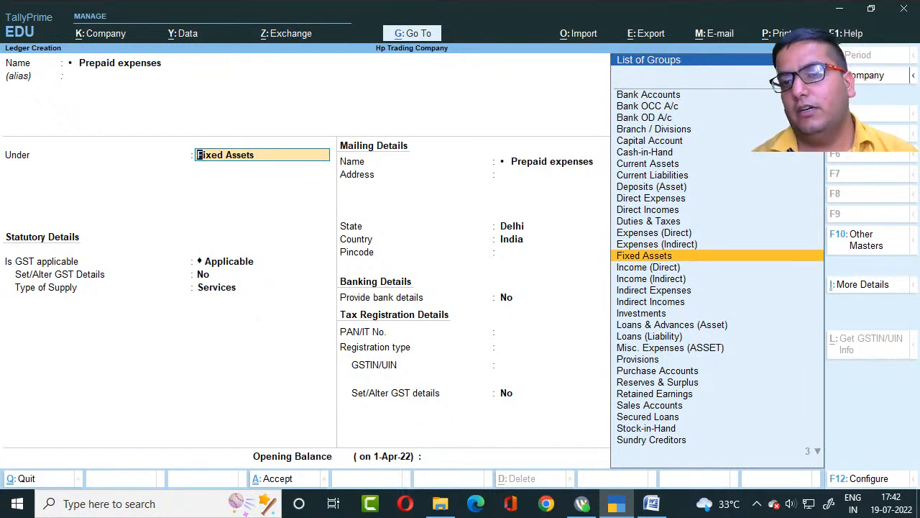
- Check the group in the Word list, assign the Prepaid expenses ledger to Current Assets, and save it
{"action": "key", "text": "alt+Tab"}
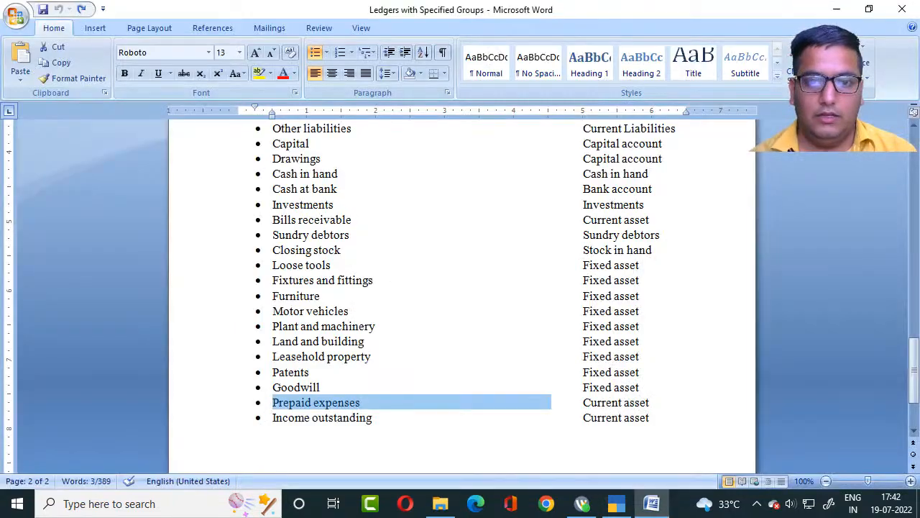
{"action": "key", "text": "alt+Tab"}
{"action": "type", "text": "Cu"}
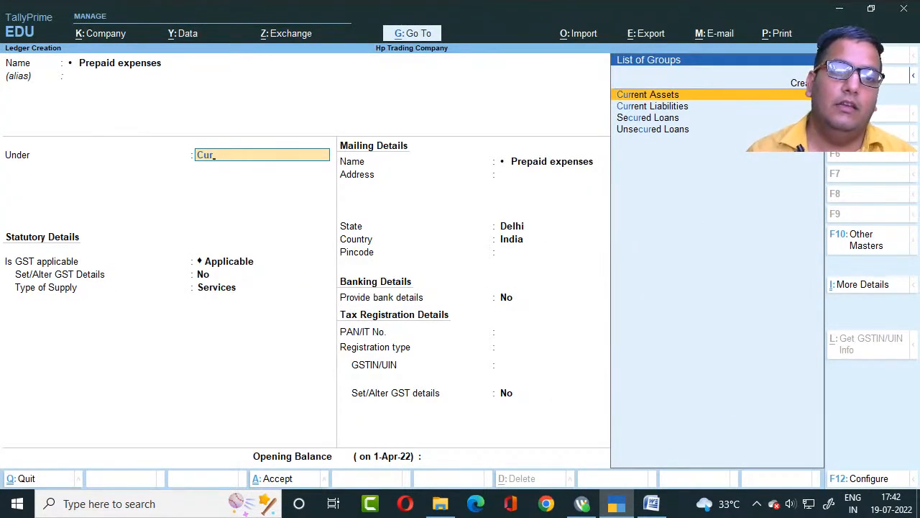
{"action": "type", "text": "r"}
{"action": "key", "text": "Return"}
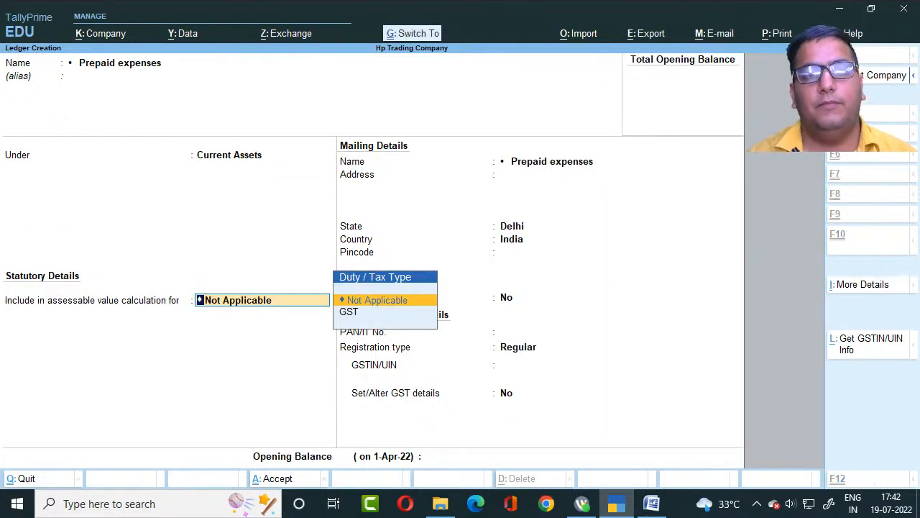
{"action": "key", "text": "ctrl+a"}
{"action": "key", "text": "alt+Tab"}
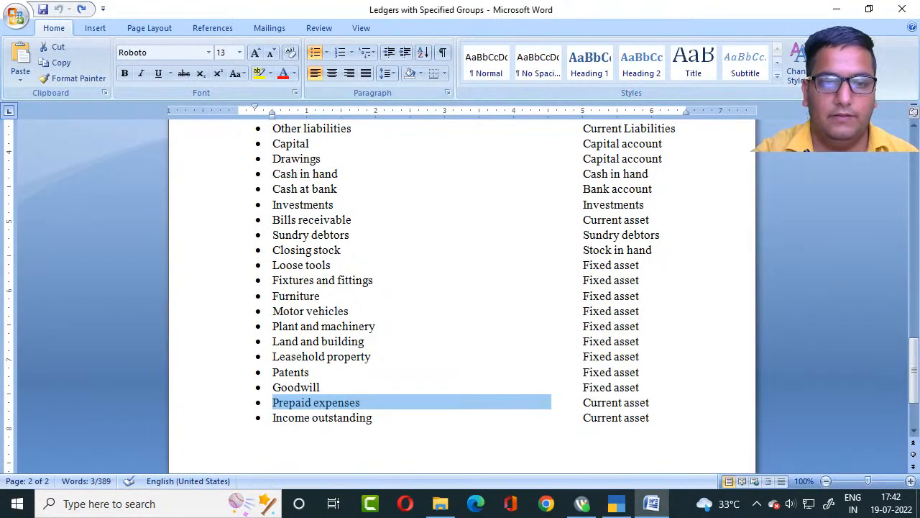
- Copy "Income outstanding" from the Word list and enter it as the name of a new ledger in TallyPrime
{"action": "left_click_drag", "start_coordinate": [273, 419], "coordinate": [377, 420]}
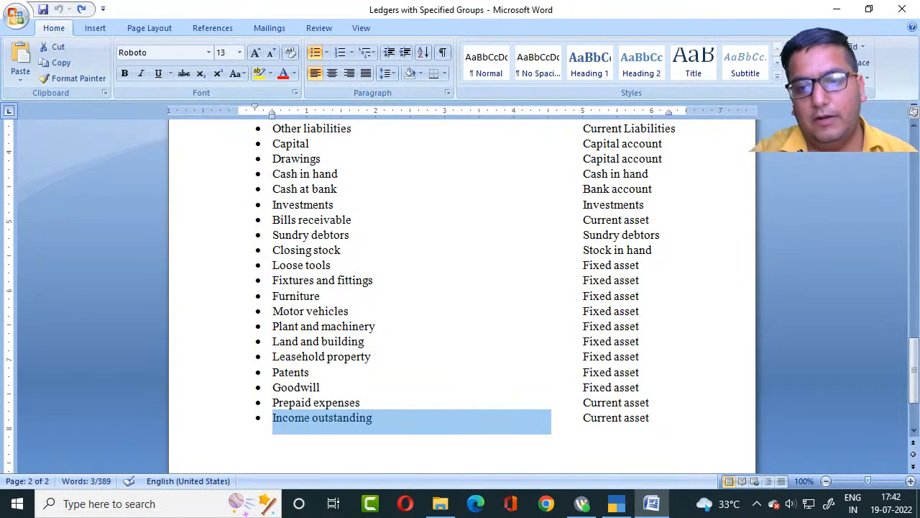
{"action": "key", "text": "ctrl+c"}
{"action": "key", "text": "alt+Tab"}
{"action": "key", "text": "ctrl+v"}
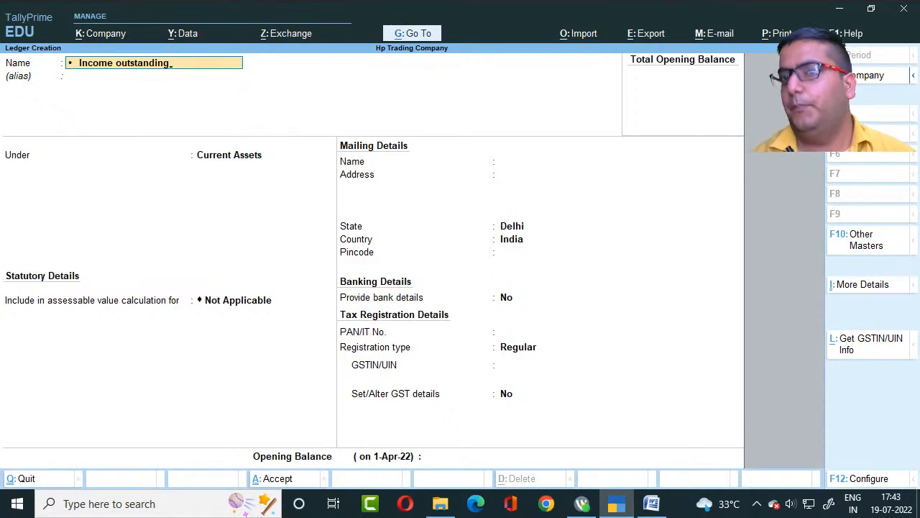
{"action": "key", "text": "Return"}
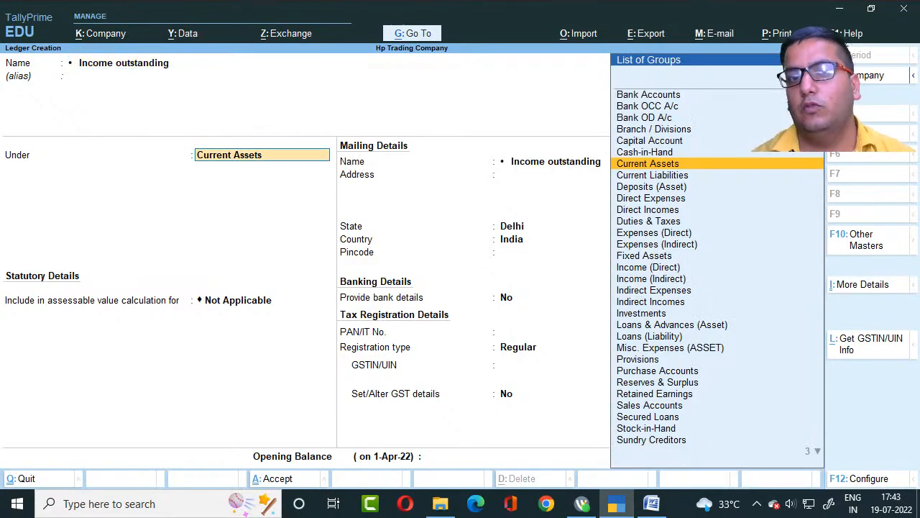
- Check the group in the Word list, keep the Income outstanding ledger under Current Assets, and save it
{"action": "key", "text": "alt+Tab"}
{"action": "key", "text": "alt+Tab"}
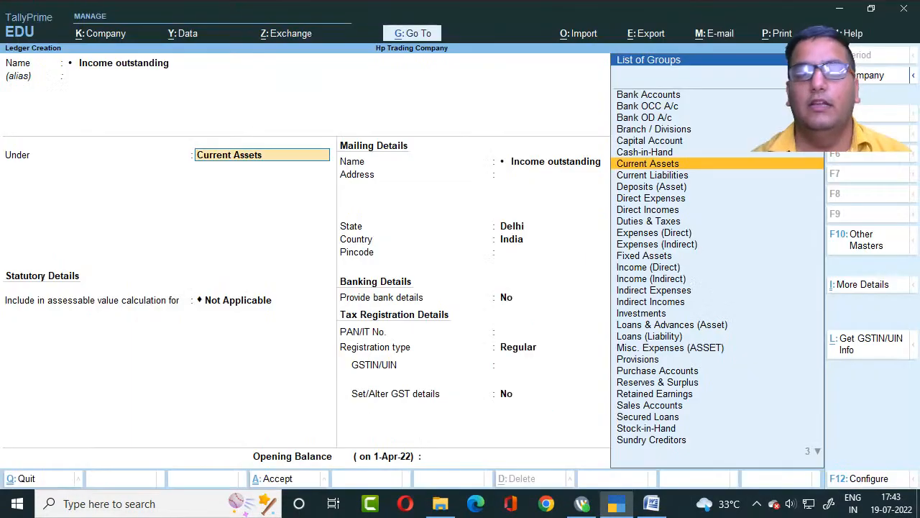
{"action": "key", "text": "alt+Tab"}
{"action": "key", "text": "ctrl+a"}
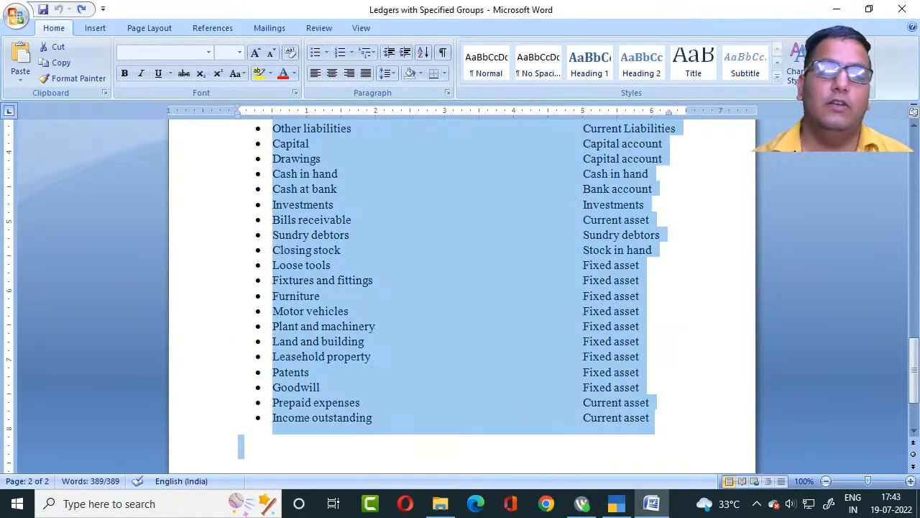
{"action": "key", "text": "alt+Tab"}
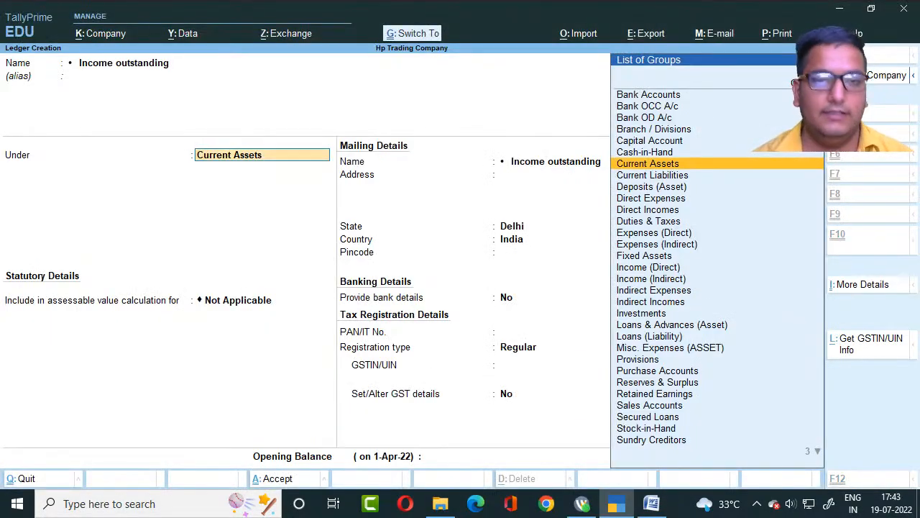
{"action": "key", "text": "alt+Tab"}
{"action": "left_click", "coordinate": [240, 441]}
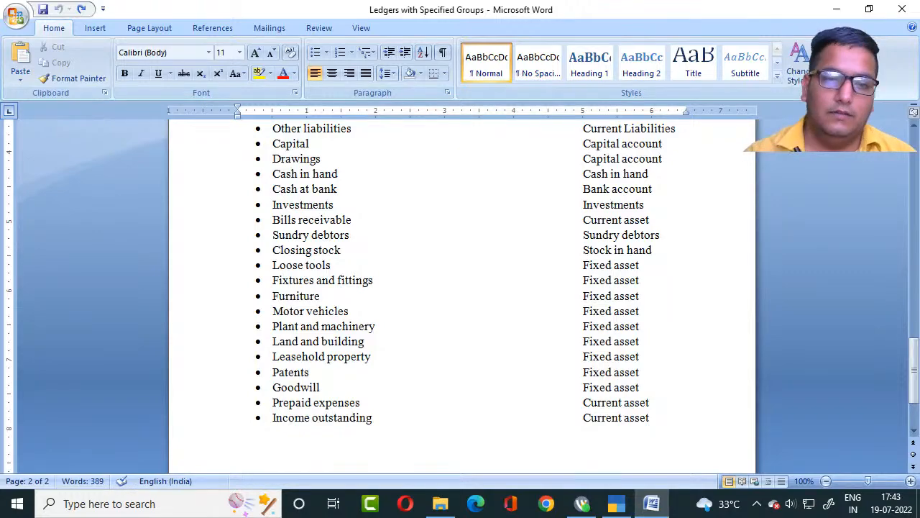
- Review the Word list of ledgers and groups from its end back to the first entries, then return to TallyPrime
{"action": "scroll", "coordinate": [462, 289], "scroll_direction": "down", "scroll_amount": 3}
{"action": "scroll", "coordinate": [462, 289], "scroll_direction": "up", "scroll_amount": 20}
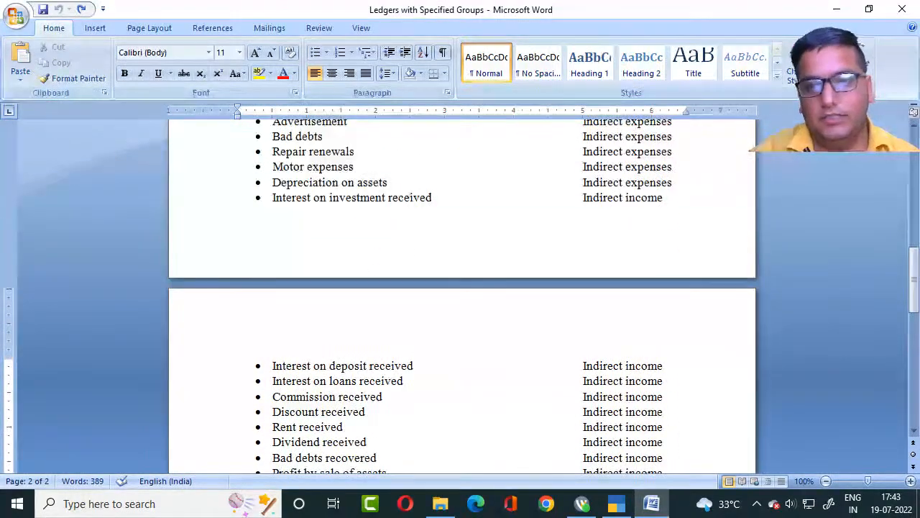
{"action": "scroll", "coordinate": [463, 289], "scroll_direction": "up", "scroll_amount": 3}
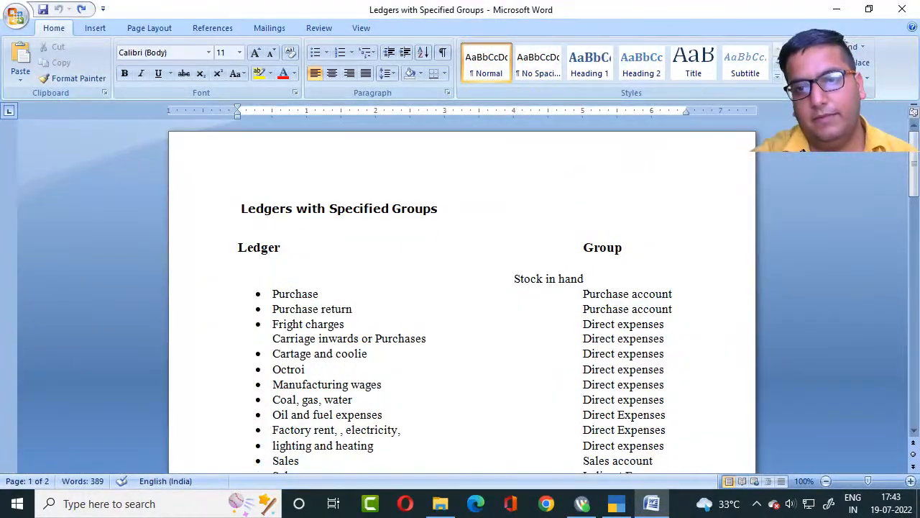
{"action": "scroll", "coordinate": [463, 289], "scroll_direction": "down", "scroll_amount": 5}
{"action": "scroll", "coordinate": [463, 289], "scroll_direction": "up", "scroll_amount": 3}
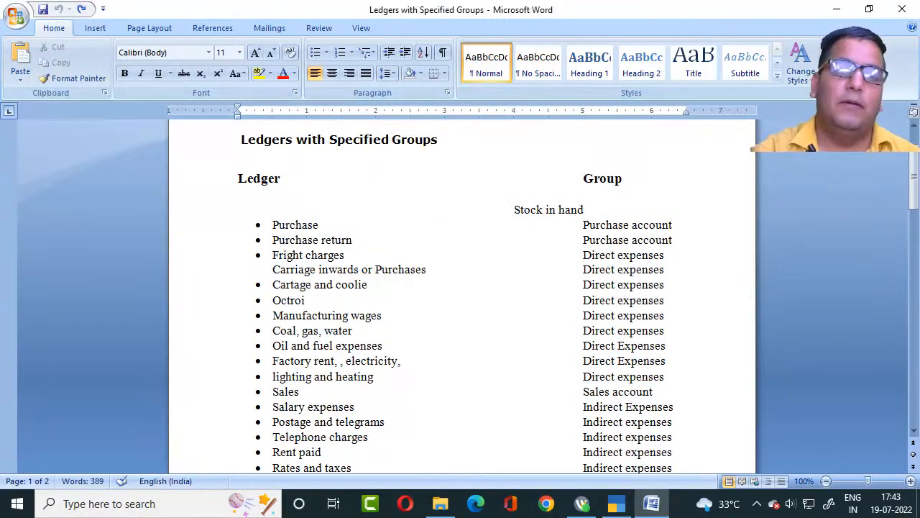
{"action": "key", "text": "alt+Tab"}
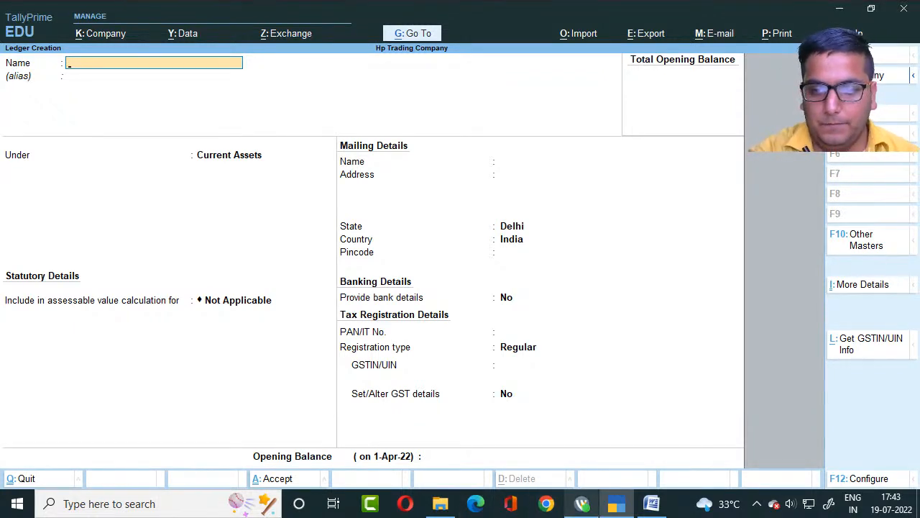
{"action": "mouse_move", "coordinate": [582, 503]}
{"action": "mouse_move", "coordinate": [582, 442]}
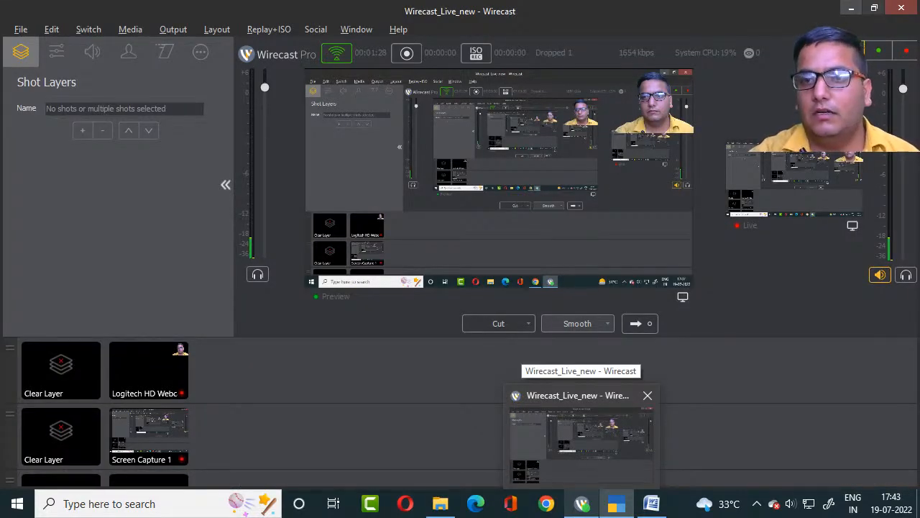
{"action": "left_click", "coordinate": [651, 503]}
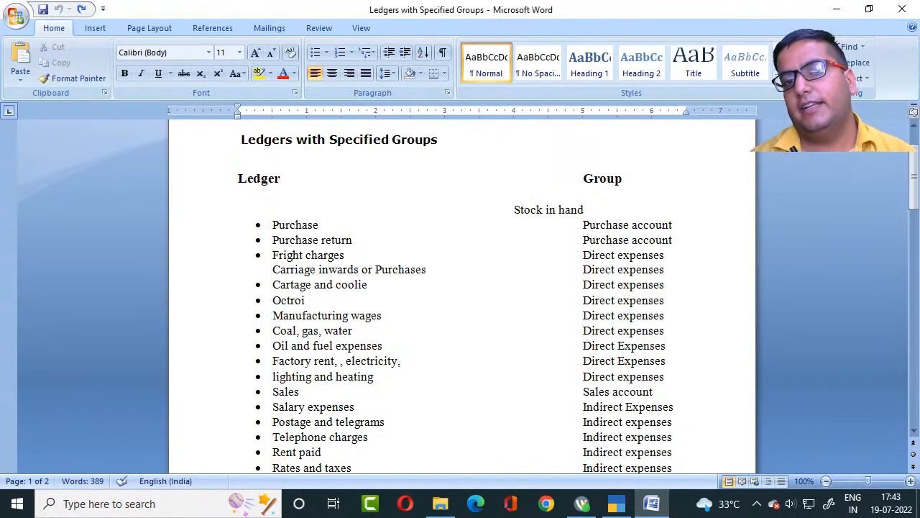
{"action": "key", "text": "alt+Tab"}
{"action": "key", "text": "alt+Tab"}
{"action": "key", "text": "alt+shift+Tab"}
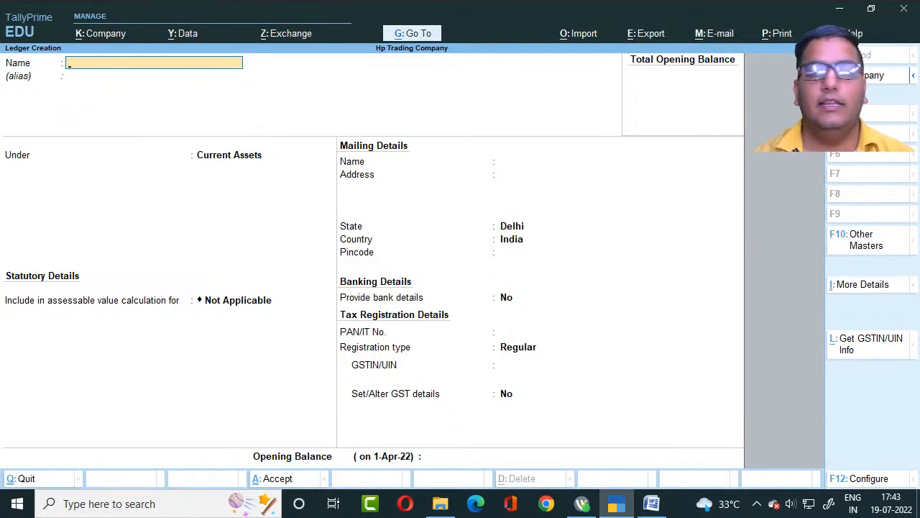
- Leave ledger creation and the list of masters, and return to the Gateway of Tally
{"action": "key", "text": "Escape"}
{"action": "key", "text": "Return"}
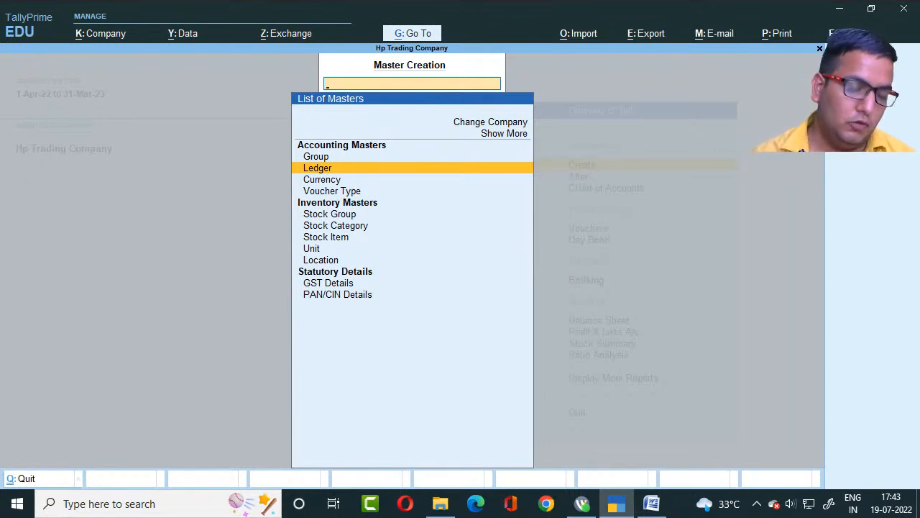
{"action": "key", "text": "Escape"}
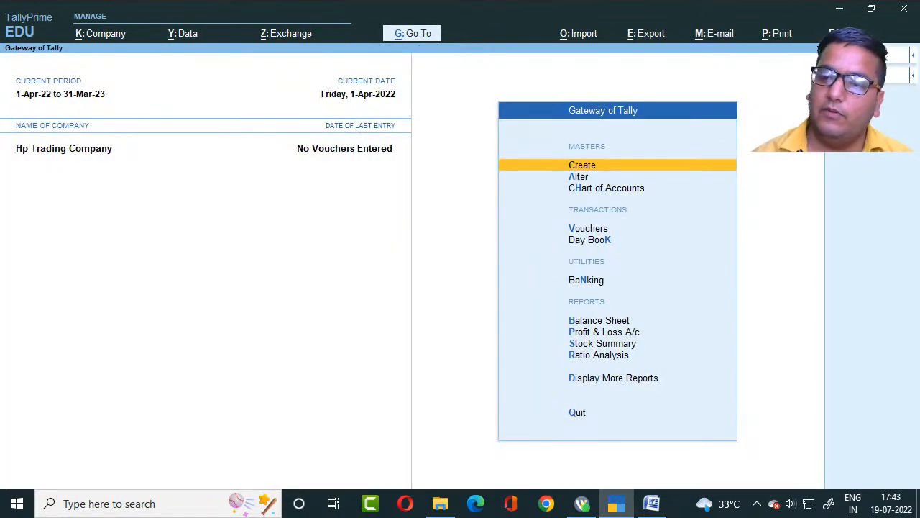
{"action": "key", "text": "Down"}
{"action": "key", "text": "Down"}
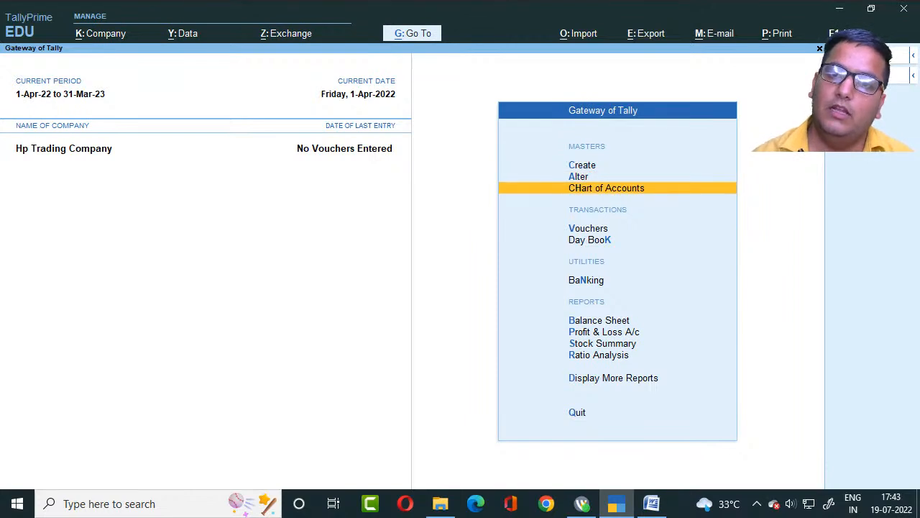
{"action": "key", "text": "Up"}
{"action": "key", "text": "Up"}
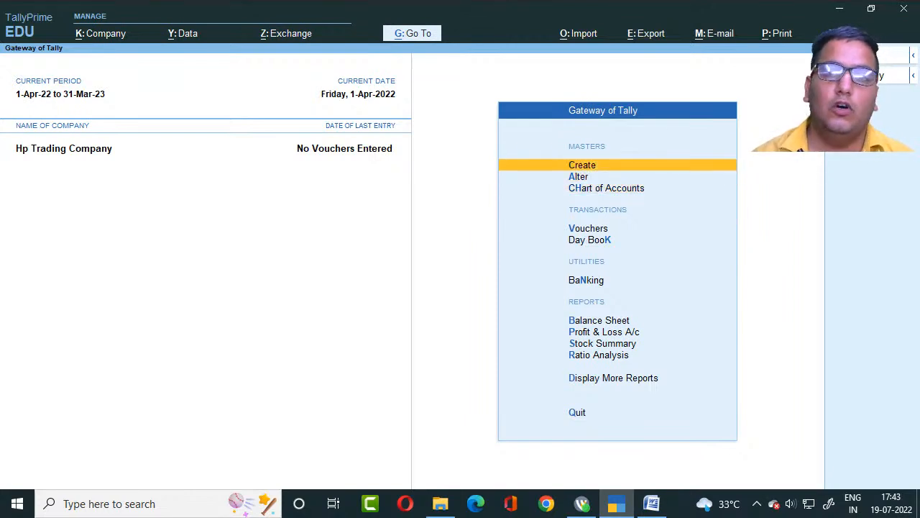
- Open the list of existing ledgers for alteration from the Gateway of Tally
{"action": "key", "text": "Down"}
{"action": "key", "text": "Down"}
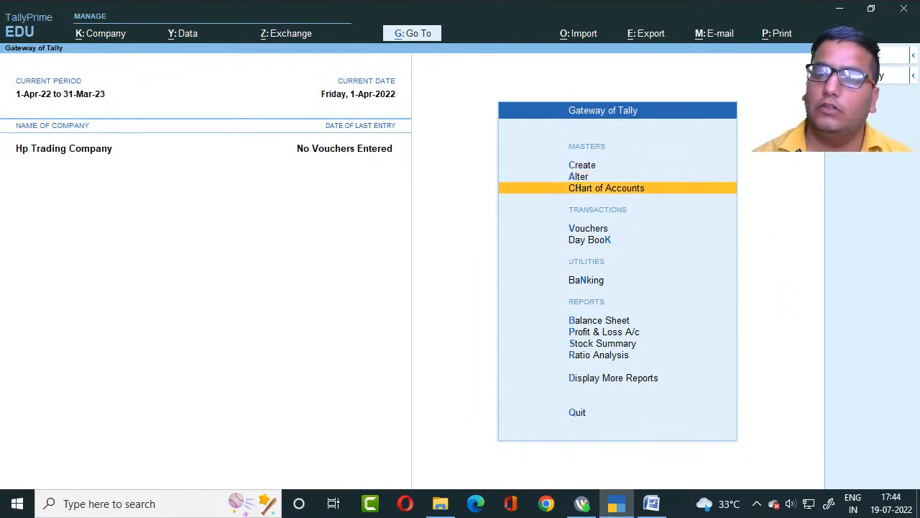
{"action": "key", "text": "Up"}
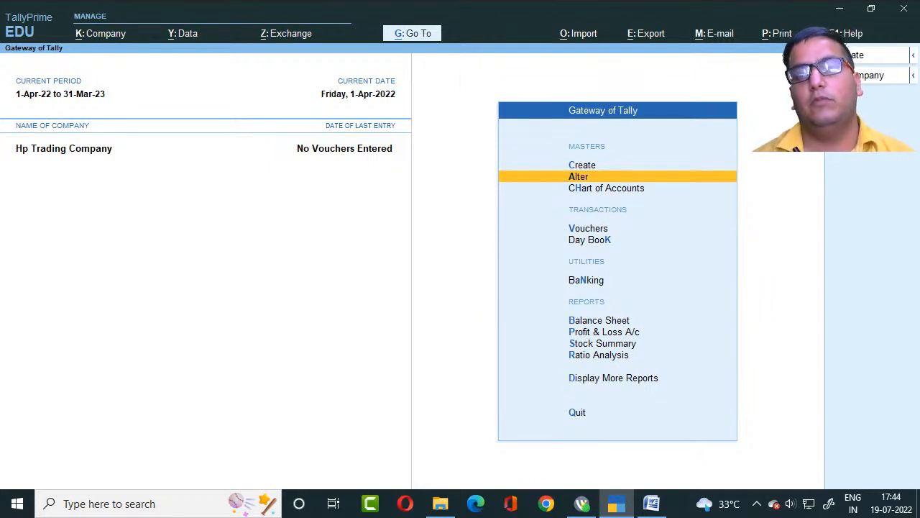
{"action": "key", "text": "Return"}
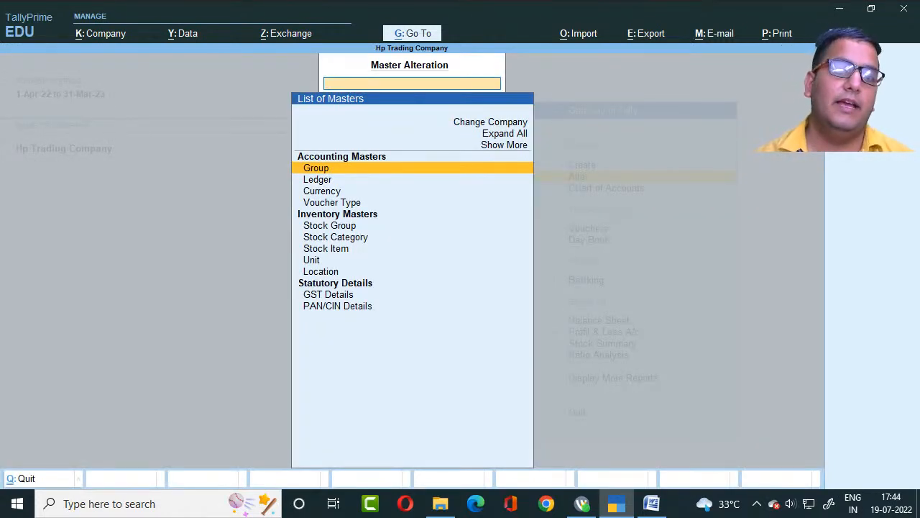
{"action": "key", "text": "Down"}
{"action": "key", "text": "Up"}
{"action": "key", "text": "Down"}
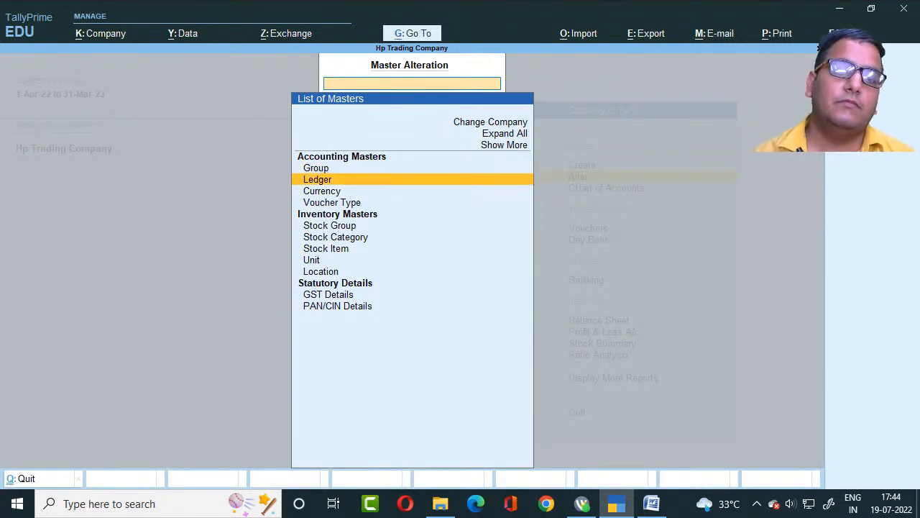
{"action": "key", "text": "Return"}
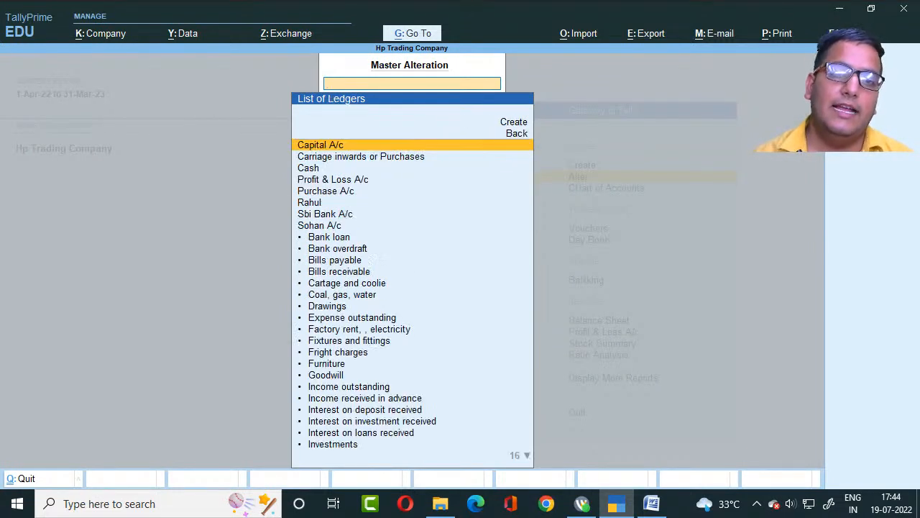
- Review the whole list of created ledgers and move to the Bills payable ledger
{"action": "key", "text": "Down"}
{"action": "key", "text": "Down"}
{"action": "key", "text": "Down"}
{"action": "key", "text": "Down"}
{"action": "key", "text": "Up"}
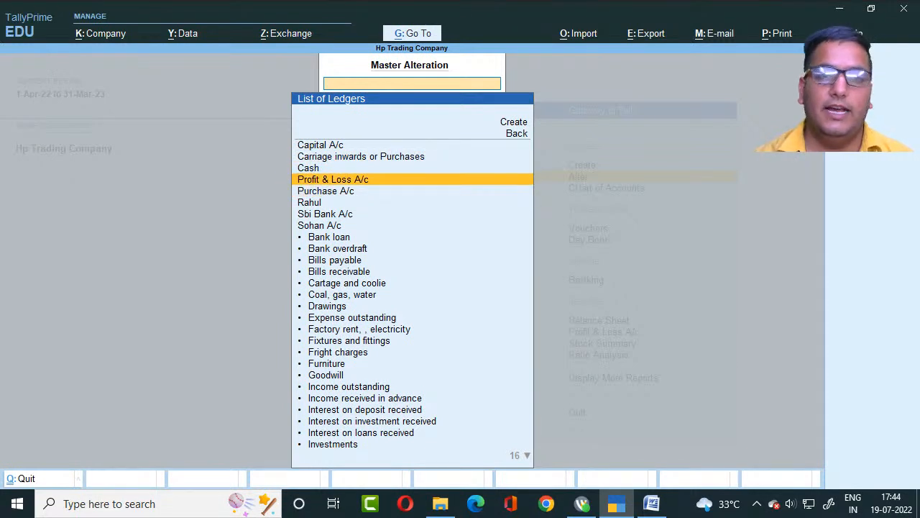
{"action": "key", "text": "Home"}
{"action": "key", "text": "Down"}
{"action": "key", "text": "Down"}
{"action": "key", "text": "Down"}
{"action": "key", "text": "Down"}
{"action": "key", "text": "Down"}
{"action": "key", "text": "Down"}
{"action": "key", "text": "Down"}
{"action": "key", "text": "Down"}
{"action": "key", "text": "Down"}
{"action": "key", "text": "Down"}
{"action": "key", "text": "Down"}
{"action": "key", "text": "Down"}
{"action": "key", "text": "Down"}
{"action": "key", "text": "Down"}
{"action": "key", "text": "Down"}
{"action": "key", "text": "Down"}
{"action": "key", "text": "Down"}
{"action": "key", "text": "Down"}
{"action": "key", "text": "Down"}
{"action": "key", "text": "Down"}
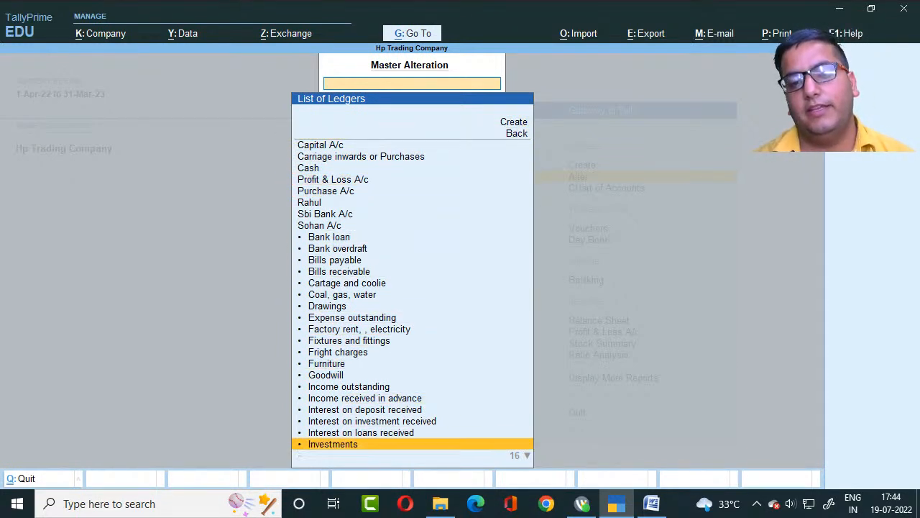
{"action": "key", "text": "Down"}
{"action": "key", "text": "Up"}
{"action": "key", "text": "Up"}
{"action": "key", "text": "Up"}
{"action": "key", "text": "Up"}
{"action": "key", "text": "Up"}
{"action": "key", "text": "Up"}
{"action": "key", "text": "Up"}
{"action": "key", "text": "Up"}
{"action": "key", "text": "Up"}
{"action": "key", "text": "Up"}
{"action": "key", "text": "Up"}
{"action": "key", "text": "Up"}
{"action": "key", "text": "Up"}
{"action": "key", "text": "Up"}
{"action": "key", "text": "Up"}
{"action": "key", "text": "Up"}
{"action": "key", "text": "Up"}
{"action": "key", "text": "Up"}
{"action": "key", "text": "Up"}
{"action": "key", "text": "Up"}
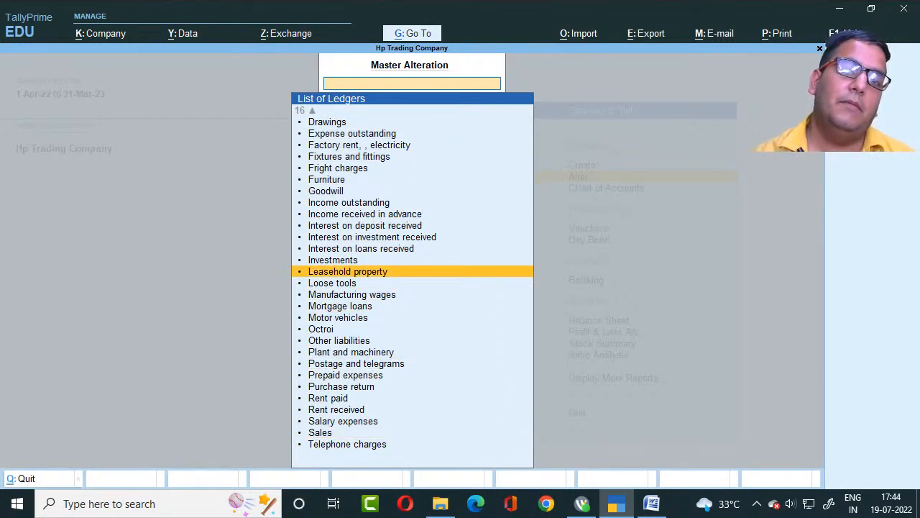
{"action": "key", "text": "Up"}
{"action": "key", "text": "Up"}
{"action": "key", "text": "Up"}
{"action": "key", "text": "Up"}
{"action": "key", "text": "Up"}
{"action": "key", "text": "Up"}
{"action": "key", "text": "Up"}
{"action": "key", "text": "Down"}
{"action": "key", "text": "Down"}
{"action": "key", "text": "Down"}
{"action": "key", "text": "Down"}
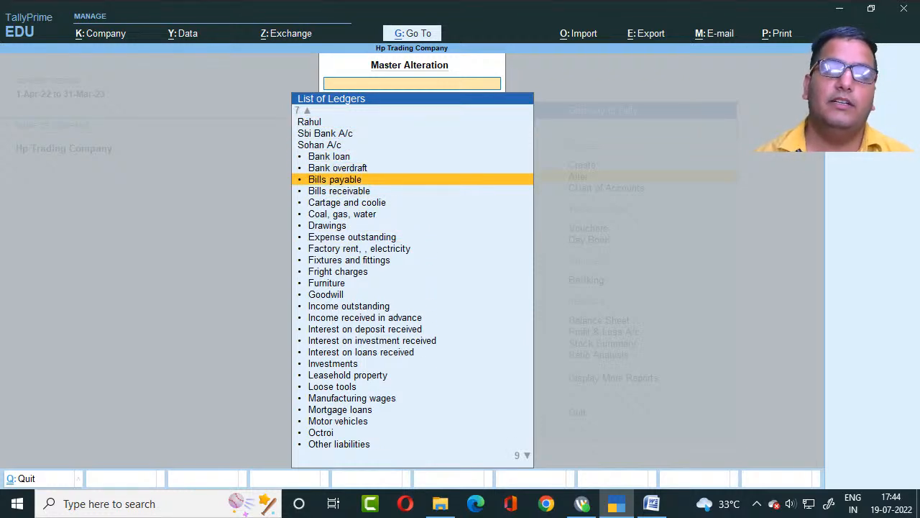
- Open the Bills payable ledger, check its name and group, and leave it without making changes
{"action": "key", "text": "Return"}
{"action": "key", "text": "Return"}
{"action": "key", "text": "Return"}
{"action": "key", "text": "Return"}
{"action": "key", "text": "Return"}
{"action": "key", "text": "BackSpace"}
{"action": "key", "text": "BackSpace"}
{"action": "key", "text": "BackSpace"}
{"action": "key", "text": "Return"}
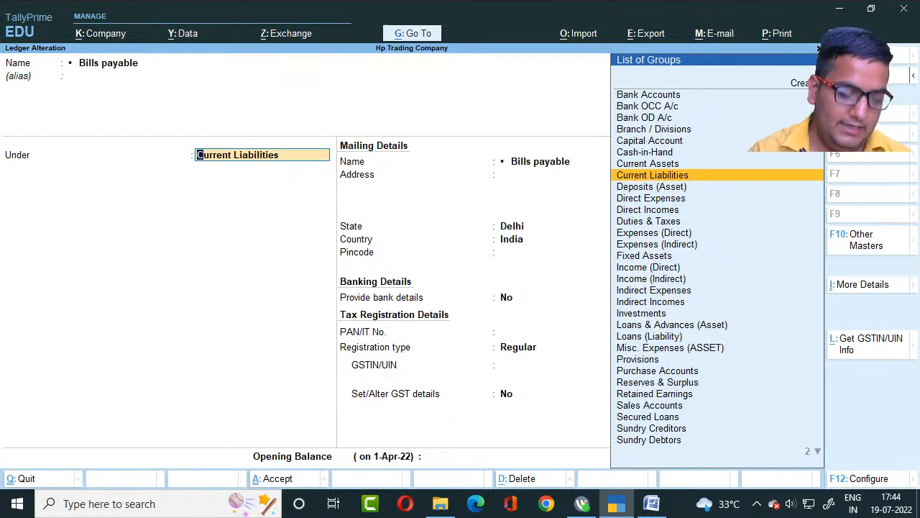
{"action": "key", "text": "Return"}
{"action": "key", "text": "ctrl+q"}
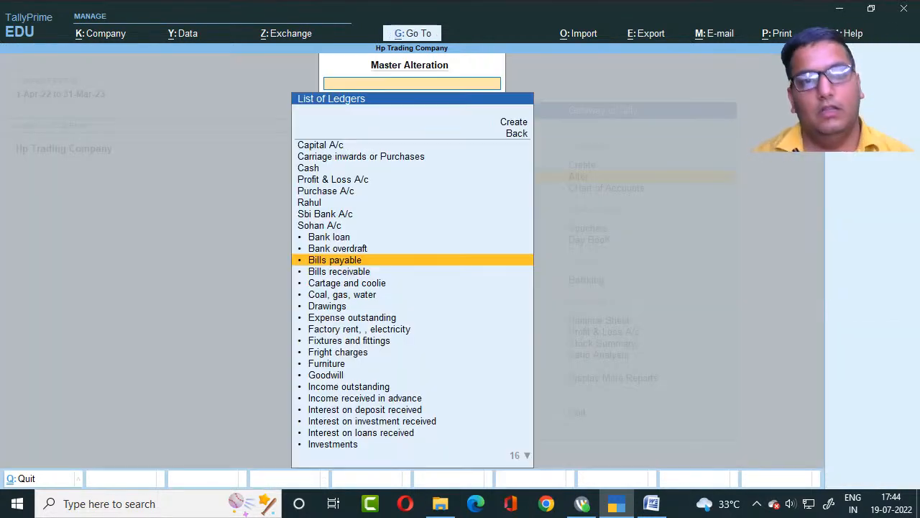
- Look through the list of ledgers from Bills payable down to Prepaid expenses
{"action": "key", "text": "Down"}
{"action": "key", "text": "Down"}
{"action": "key", "text": "Down"}
{"action": "key", "text": "Down"}
{"action": "key", "text": "Down"}
{"action": "key", "text": "Down"}
{"action": "key", "text": "Down"}
{"action": "key", "text": "Down"}
{"action": "key", "text": "Down"}
{"action": "key", "text": "Down"}
{"action": "key", "text": "Down"}
{"action": "key", "text": "Down"}
{"action": "key", "text": "Down"}
{"action": "key", "text": "Down"}
{"action": "key", "text": "Down"}
{"action": "key", "text": "Down"}
{"action": "key", "text": "Down"}
{"action": "key", "text": "Down"}
{"action": "key", "text": "Down"}
{"action": "key", "text": "Down"}
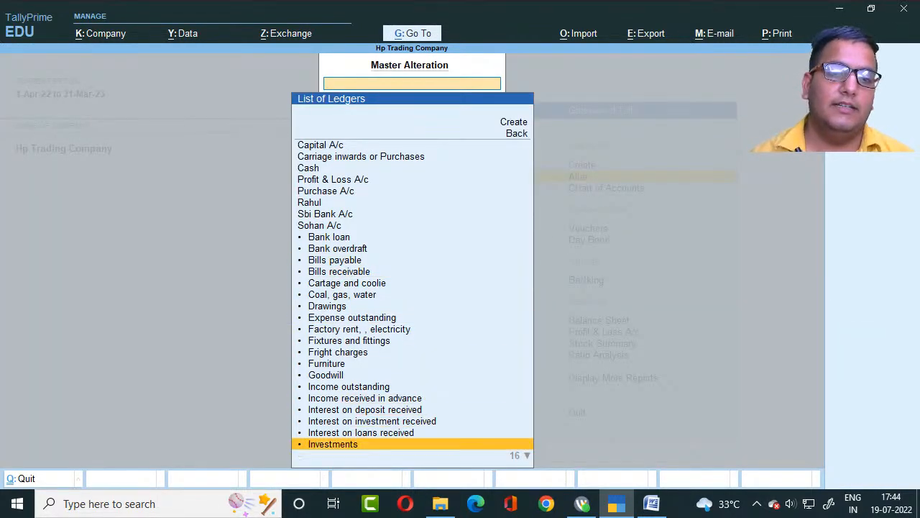
{"action": "key", "text": "Up"}
{"action": "key", "text": "Up"}
{"action": "key", "text": "Down"}
{"action": "key", "text": "Down"}
{"action": "key", "text": "Down"}
{"action": "key", "text": "Down"}
{"action": "key", "text": "Down"}
{"action": "key", "text": "Down"}
{"action": "key", "text": "Down"}
{"action": "key", "text": "Down"}
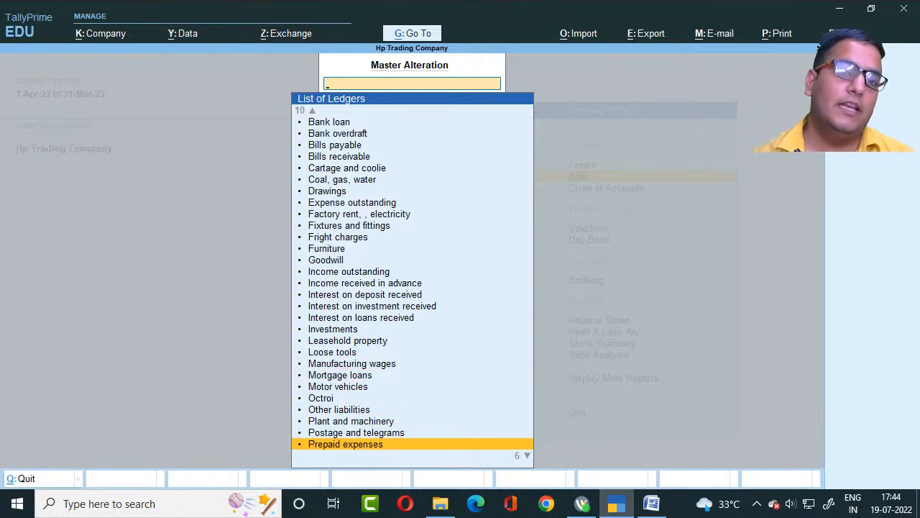
- Open the Prepaid expenses ledger, request its deletion but decline it, and return to the list of ledgers
{"action": "key", "text": "Return"}
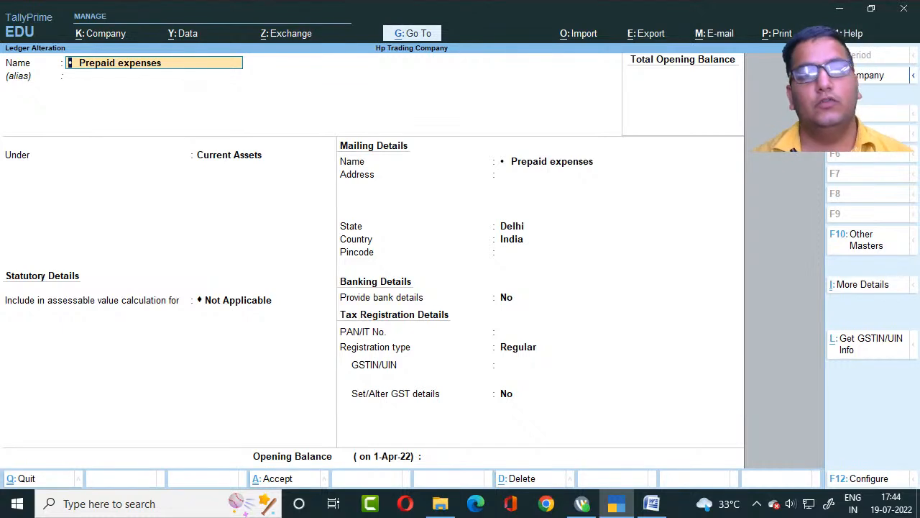
{"action": "key", "text": "alt+d"}
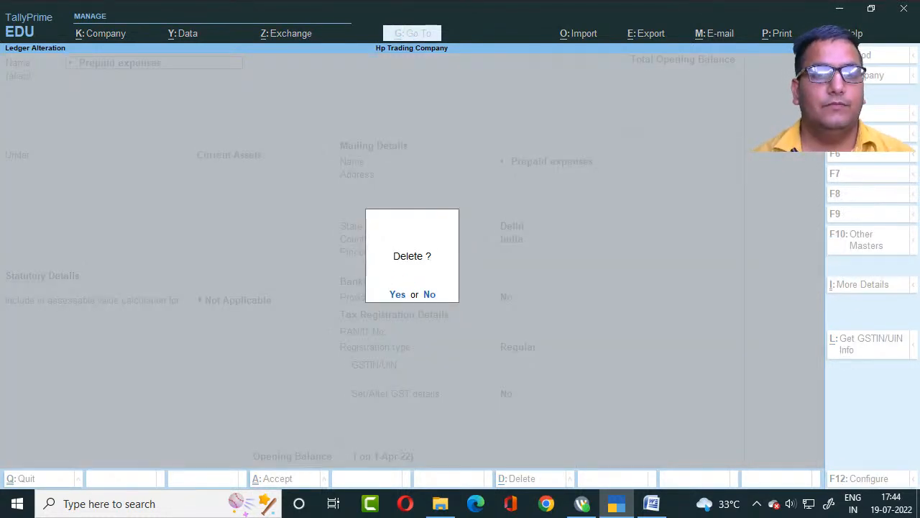
{"action": "key", "text": "n"}
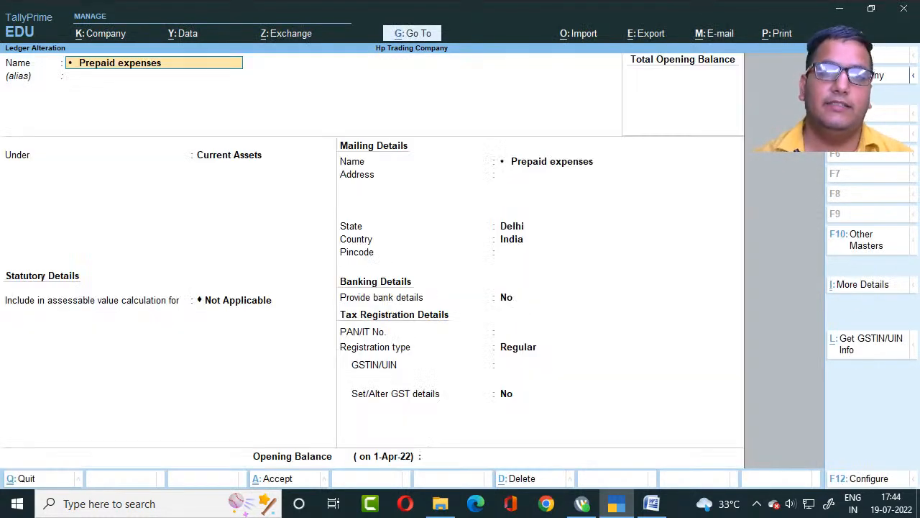
{"action": "key", "text": "Escape"}
{"action": "key", "text": "Escape"}
{"action": "key", "text": "y"}
- Look through the ledgers around Rent paid and Rent received in the list for alteration
{"action": "key", "text": "Down"}
{"action": "key", "text": "Down"}
{"action": "key", "text": "Down"}
{"action": "key", "text": "Down"}
{"action": "key", "text": "Down"}
{"action": "key", "text": "Down"}
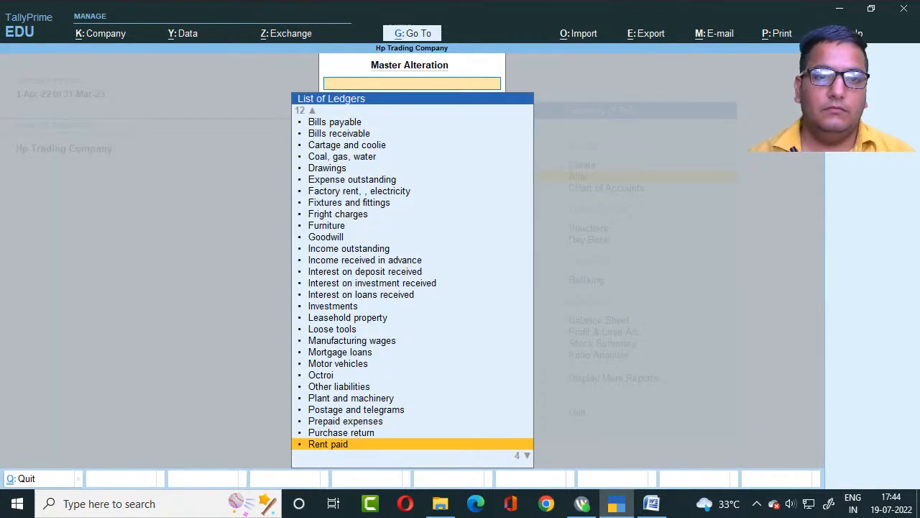
{"action": "key", "text": "Up"}
{"action": "key", "text": "Up"}
{"action": "key", "text": "Up"}
{"action": "key", "text": "Up"}
{"action": "key", "text": "Up"}
{"action": "key", "text": "Up"}
{"action": "key", "text": "Up"}
{"action": "key", "text": "Up"}
{"action": "key", "text": "Up"}
{"action": "key", "text": "Up"}
{"action": "key", "text": "Up"}
{"action": "key", "text": "Up"}
{"action": "key", "text": "Up"}
{"action": "key", "text": "Up"}
{"action": "key", "text": "Up"}
{"action": "key", "text": "Up"}
{"action": "key", "text": "Up"}
{"action": "key", "text": "Up"}
{"action": "key", "text": "Up"}
{"action": "key", "text": "Up"}
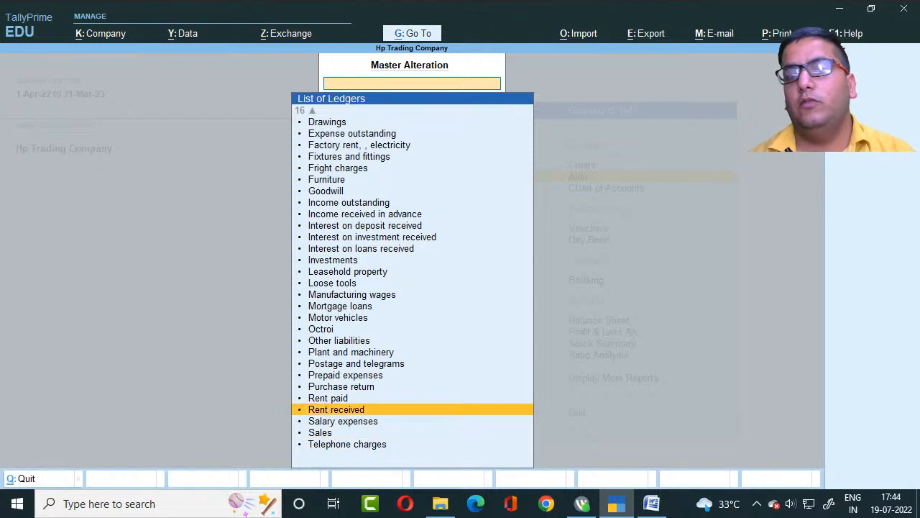
- Look through the list of ledgers up to Interest on loans received and leave master alteration for the Gateway of Tally
{"action": "key", "text": "Down"}
{"action": "key", "text": "Down"}
{"action": "key", "text": "Down"}
{"action": "key", "text": "Down"}
{"action": "key", "text": "Down"}
{"action": "key", "text": "Down"}
{"action": "key", "text": "Down"}
{"action": "key", "text": "Down"}
{"action": "key", "text": "Down"}
{"action": "key", "text": "Down"}
{"action": "key", "text": "Down"}
{"action": "key", "text": "Down"}
{"action": "key", "text": "Down"}
{"action": "key", "text": "Down"}
{"action": "key", "text": "Down"}
{"action": "key", "text": "Down"}
{"action": "key", "text": "Down"}
{"action": "key", "text": "Down"}
{"action": "key", "text": "Down"}
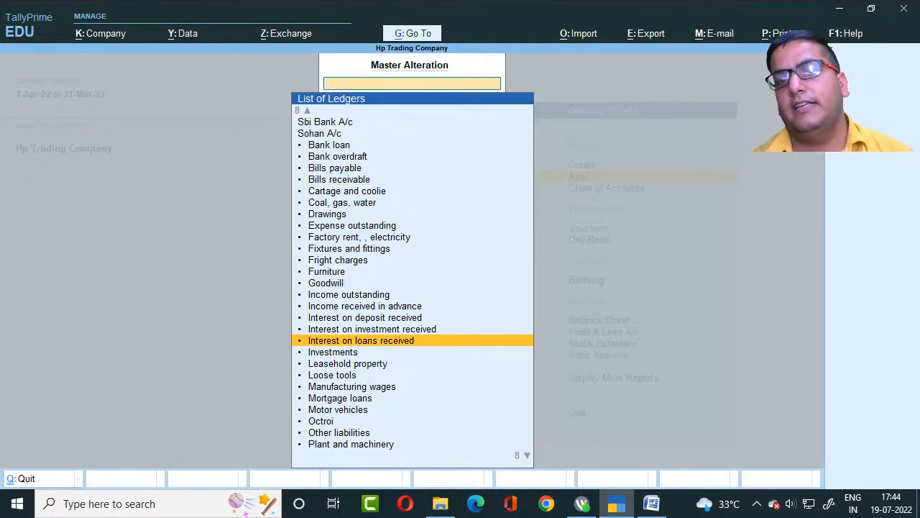
{"action": "key", "text": "Escape"}
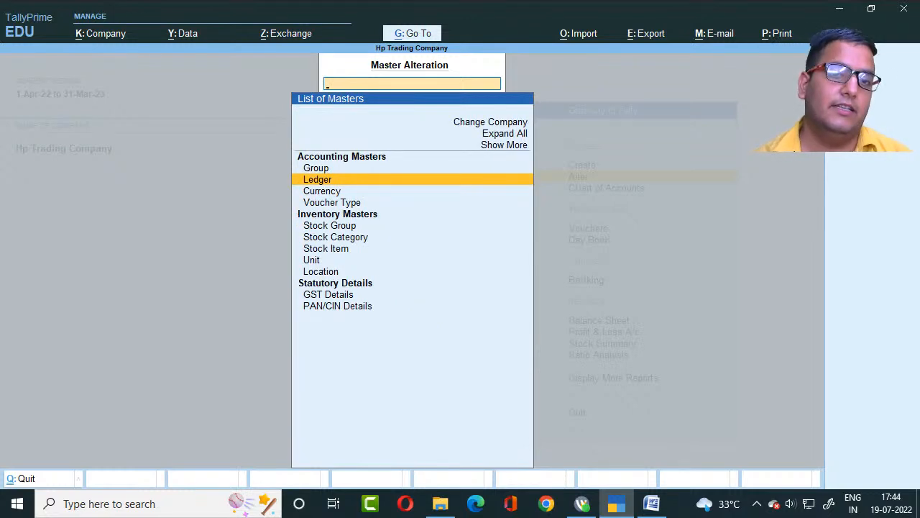
{"action": "key", "text": "Escape"}
{"action": "key", "text": "Down"}
{"action": "key", "text": "Down"}
{"action": "key", "text": "Down"}
{"action": "key", "text": "Up"}
{"action": "key", "text": "Up"}
{"action": "key", "text": "Up"}
{"action": "key", "text": "Down"}
{"action": "key", "text": "Down"}
{"action": "key", "text": "Up"}
{"action": "key", "text": "Up"}
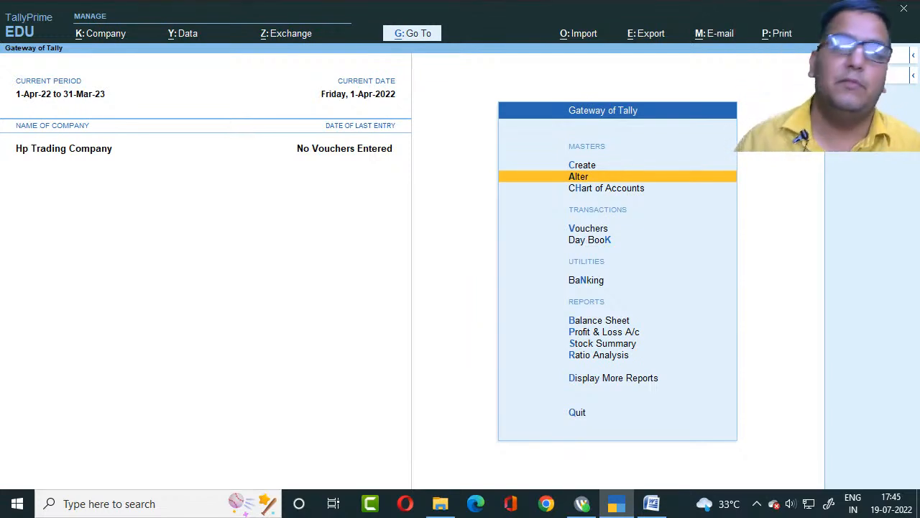
{"action": "key", "text": "Down"}
{"action": "key", "text": "Down"}
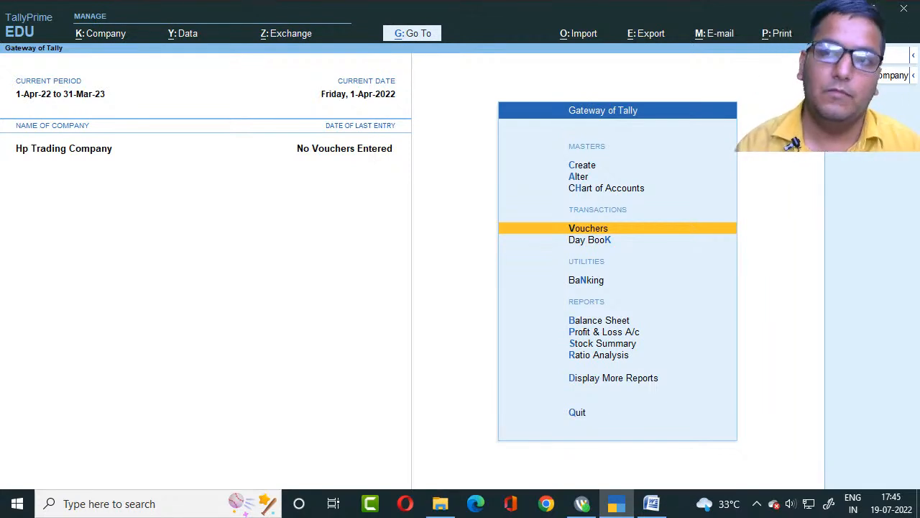
- Find the Bill of Material company among the stored companies and open it alongside Hp Trading Company
{"action": "key", "text": "F3"}
{"action": "key", "text": "Up"}
{"action": "key", "text": "Down"}
{"action": "key", "text": "Down"}
{"action": "key", "text": "Down"}
{"action": "key", "text": "Down"}
{"action": "key", "text": "Down"}
{"action": "key", "text": "Down"}
{"action": "key", "text": "Down"}
{"action": "key", "text": "Down"}
{"action": "key", "text": "Down"}
{"action": "key", "text": "Down"}
{"action": "key", "text": "Down"}
{"action": "key", "text": "Down"}
{"action": "key", "text": "Down"}
{"action": "key", "text": "Down"}
{"action": "key", "text": "Up"}
{"action": "key", "text": "Up"}
{"action": "key", "text": "Up"}
{"action": "key", "text": "Up"}
{"action": "key", "text": "Up"}
{"action": "key", "text": "Up"}
{"action": "key", "text": "Up"}
{"action": "key", "text": "Up"}
{"action": "key", "text": "Down"}
{"action": "key", "text": "Down"}
{"action": "key", "text": "Up"}
{"action": "key", "text": "Up"}
{"action": "key", "text": "Up"}
{"action": "key", "text": "Up"}
{"action": "key", "text": "Up"}
{"action": "key", "text": "Up"}
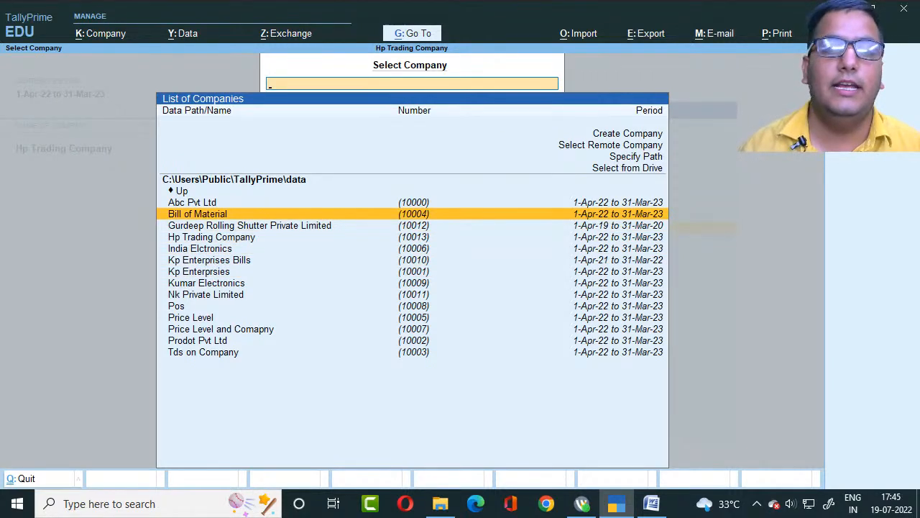
{"action": "key", "text": "Return"}
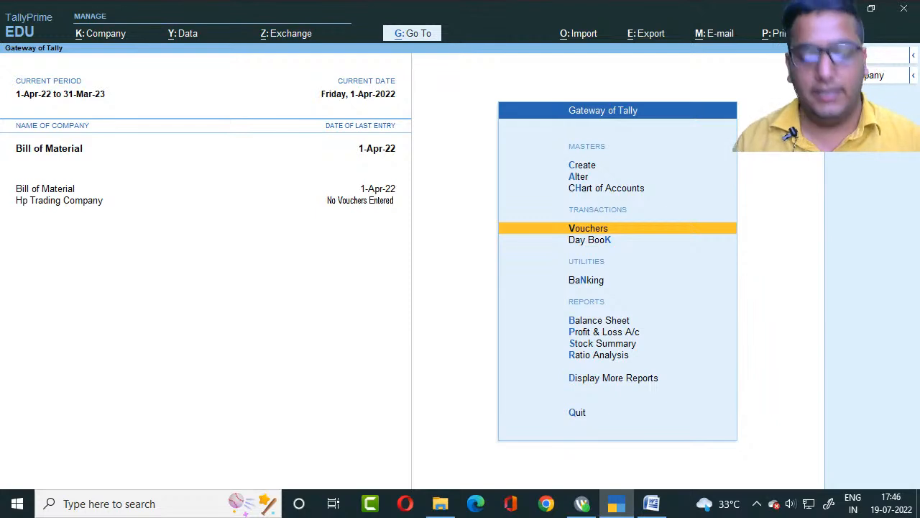
- Shut Hp Trading Company and keep the Bill of Material company open
{"action": "key", "text": "ctrl"}
{"action": "key", "text": "ctrl+F3"}
{"action": "key", "text": "Escape"}
{"action": "key", "text": "Escape"}
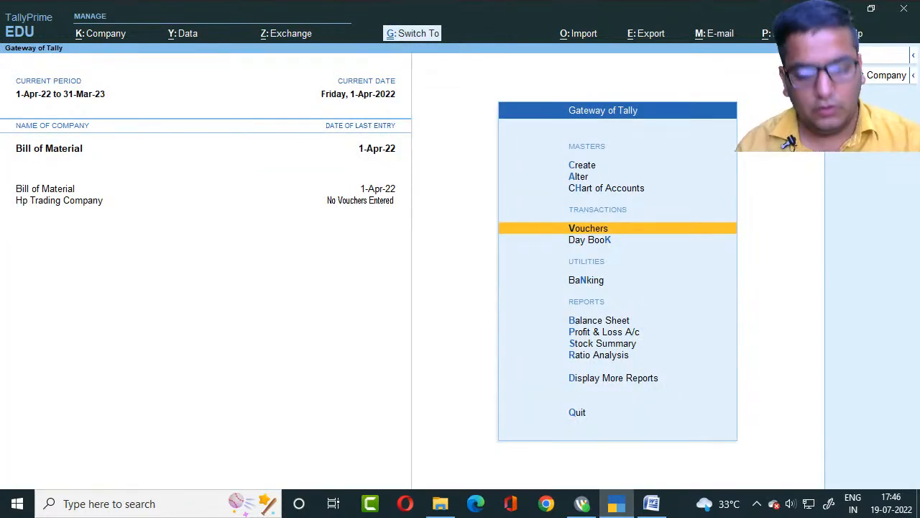
{"action": "key", "text": "ctrl+F3"}
{"action": "key", "text": "Down"}
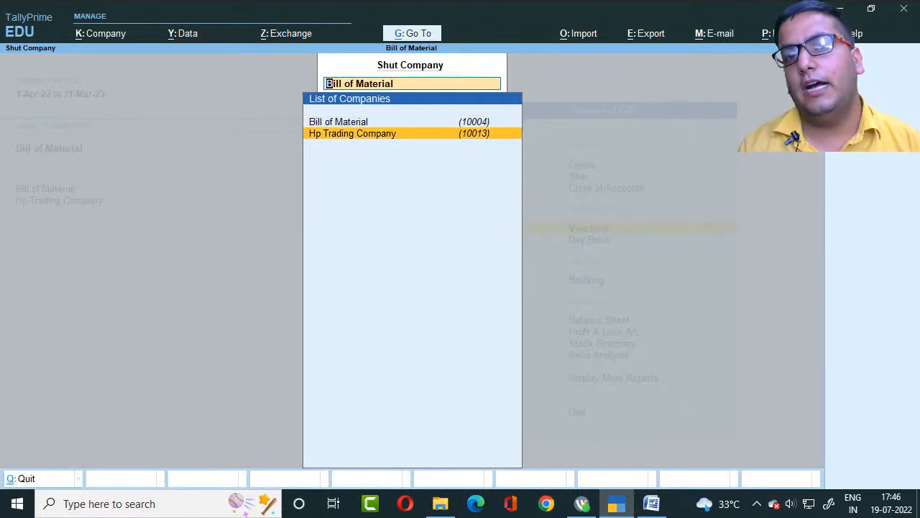
{"action": "key", "text": "Up"}
{"action": "key", "text": "Down"}
{"action": "key", "text": "Up"}
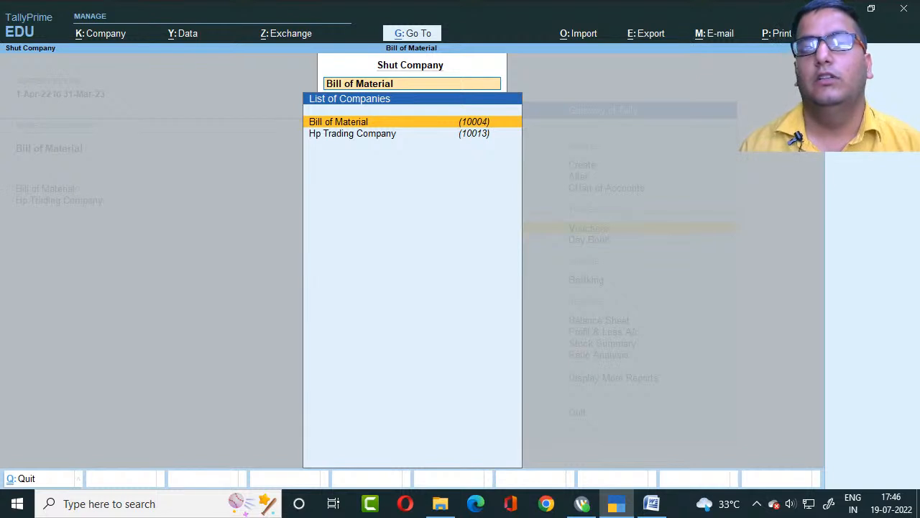
{"action": "key", "text": "Down"}
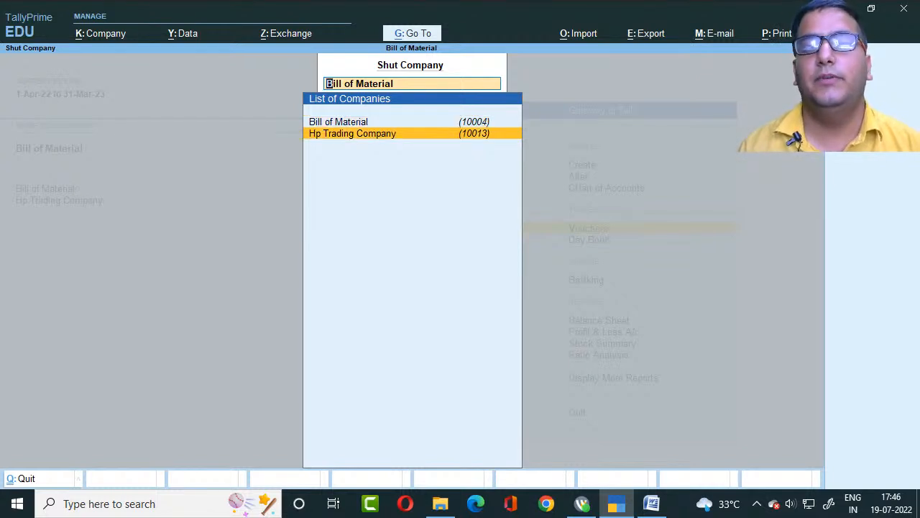
{"action": "key", "text": "Return"}
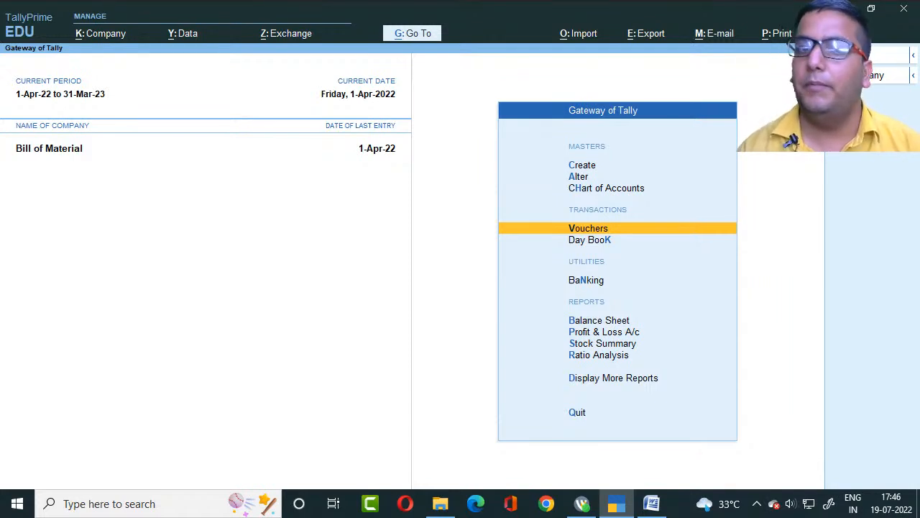
- Shut the Bill of Material company as well
{"action": "key", "text": "ctrl+F3"}
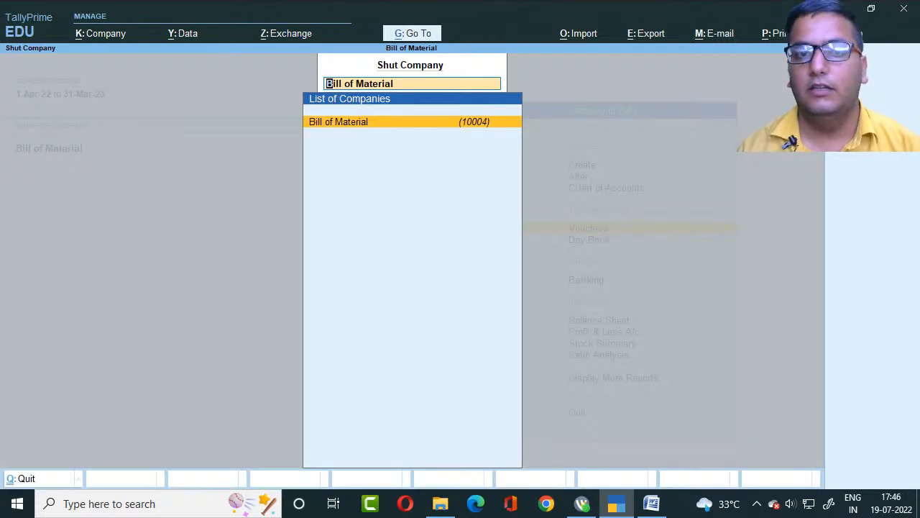
{"action": "key", "text": "BackSpace"}
{"action": "key", "text": "Escape"}
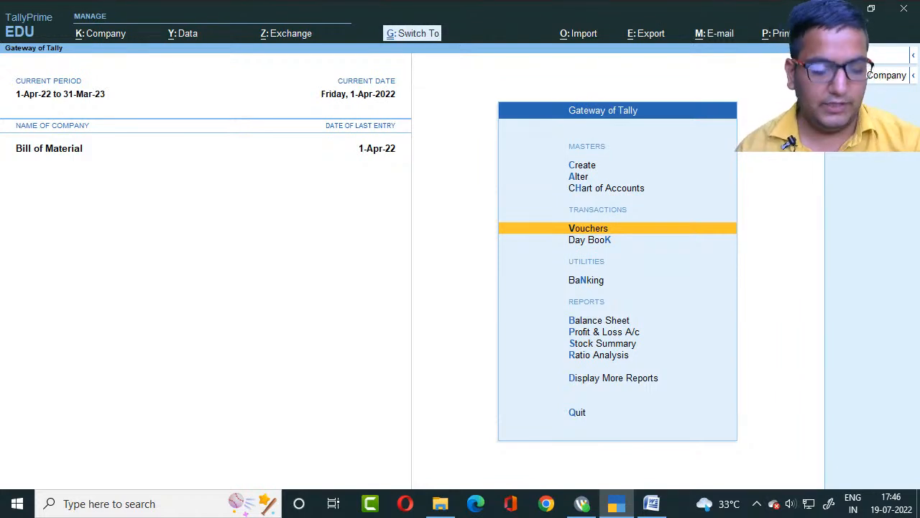
{"action": "key", "text": "ctrl+F3"}
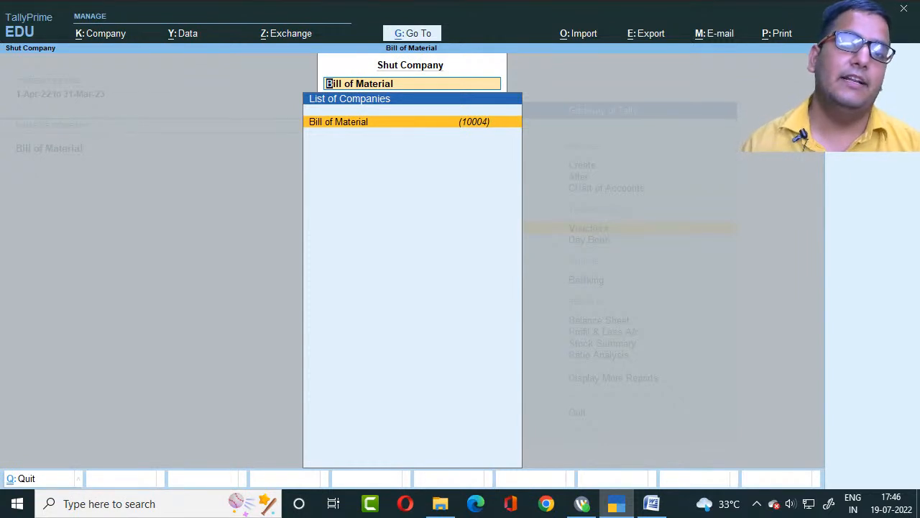
{"action": "key", "text": "Return"}
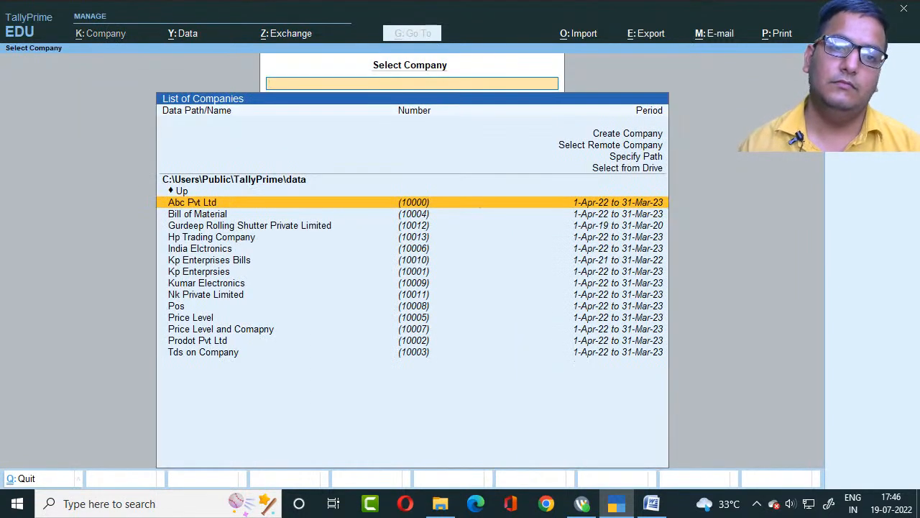
- Find Hp Trading Company among the stored companies and load it again
{"action": "key", "text": "Up"}
{"action": "key", "text": "Up"}
{"action": "key", "text": "Down"}
{"action": "key", "text": "Down"}
{"action": "key", "text": "Down"}
{"action": "key", "text": "Down"}
{"action": "key", "text": "Down"}
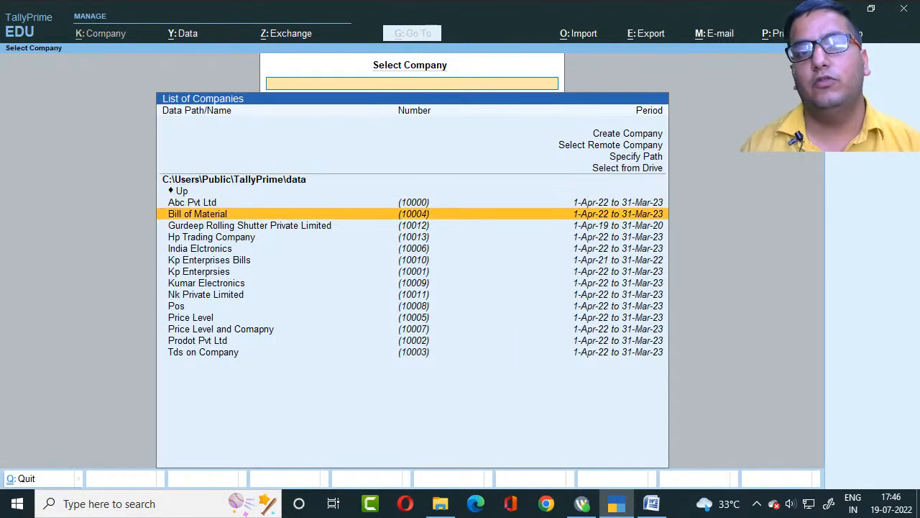
{"action": "key", "text": "Down"}
{"action": "key", "text": "Down"}
{"action": "key", "text": "Down"}
{"action": "key", "text": "Down"}
{"action": "key", "text": "Up"}
{"action": "key", "text": "Up"}
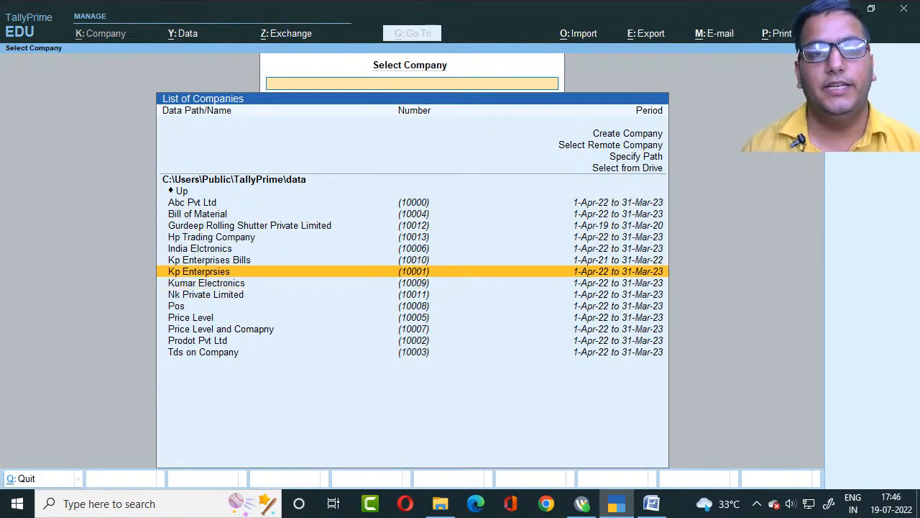
{"action": "key", "text": "End"}
{"action": "key", "text": "Up"}
{"action": "key", "text": "Up"}
{"action": "key", "text": "Up"}
{"action": "key", "text": "Up"}
{"action": "key", "text": "Up"}
{"action": "key", "text": "Up"}
{"action": "key", "text": "Up"}
{"action": "key", "text": "Up"}
{"action": "key", "text": "Up"}
{"action": "key", "text": "Up"}
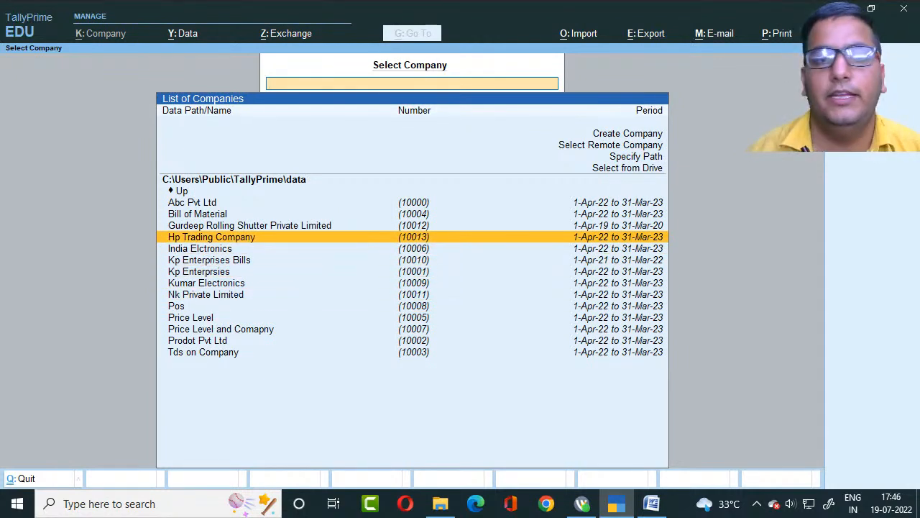
{"action": "key", "text": "Return"}
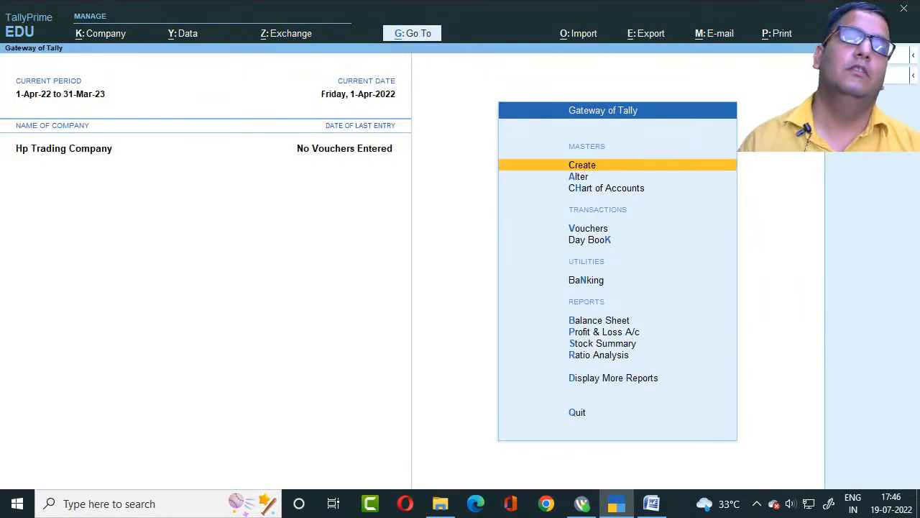
{"action": "key", "text": "Down"}
{"action": "key", "text": "Down"}
{"action": "key", "text": "Down"}
{"action": "key", "text": "Down"}
{"action": "key", "text": "Up"}
{"action": "key", "text": "Up"}
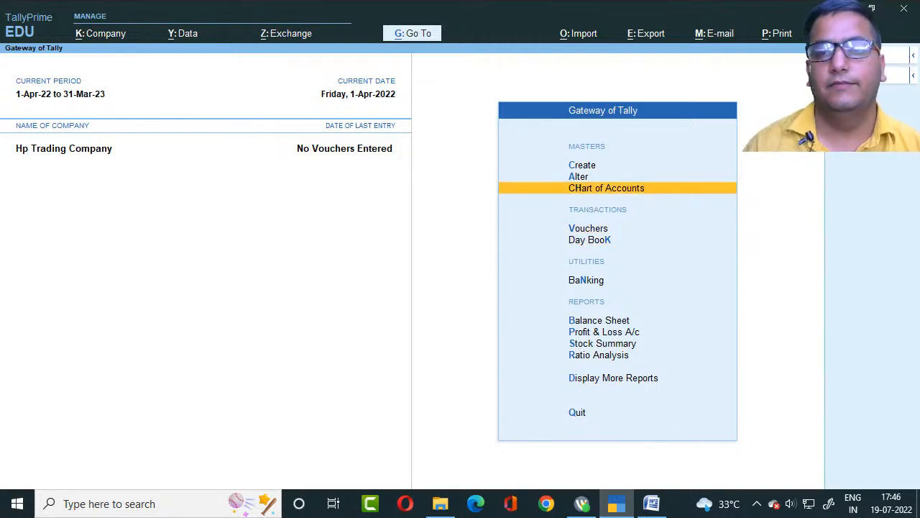
{"action": "key", "text": "Down"}
{"action": "key", "text": "Down"}
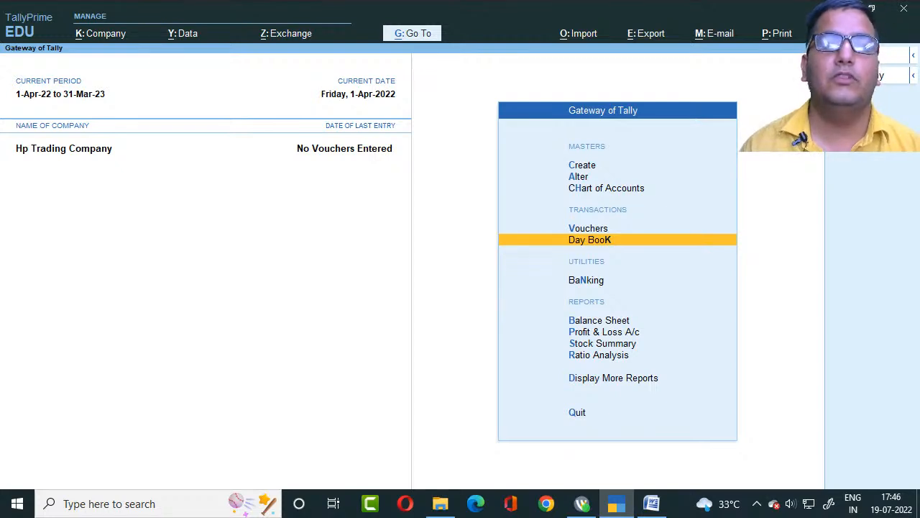
{"action": "key", "text": "Down"}
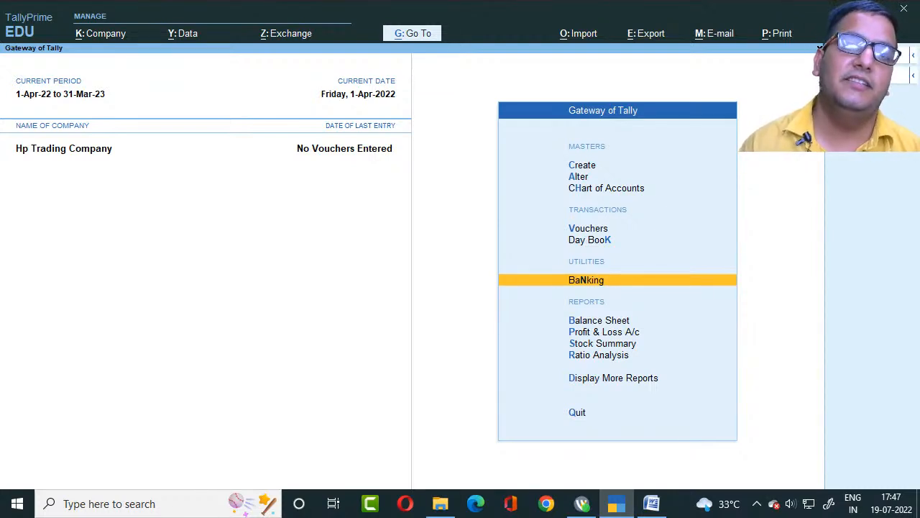
{"action": "key", "text": "alt+k"}
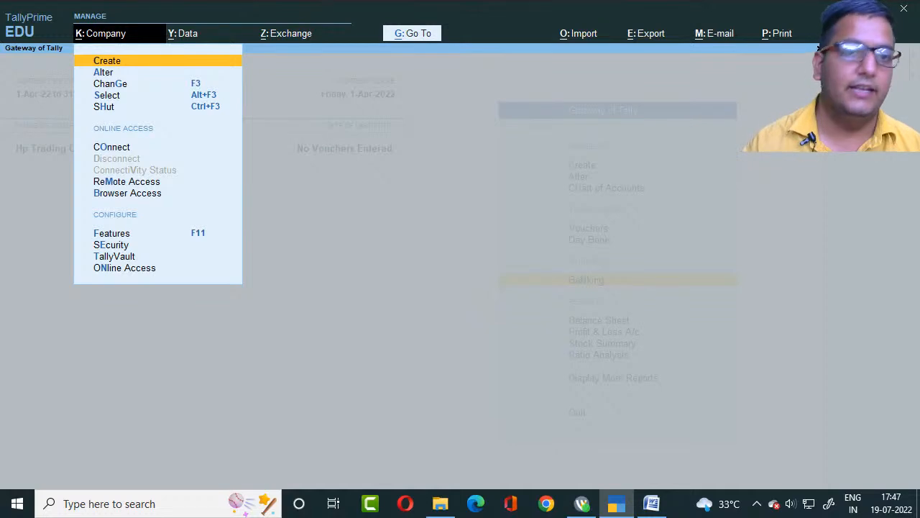
{"action": "key", "text": "Escape"}
{"action": "key", "text": "Escape"}
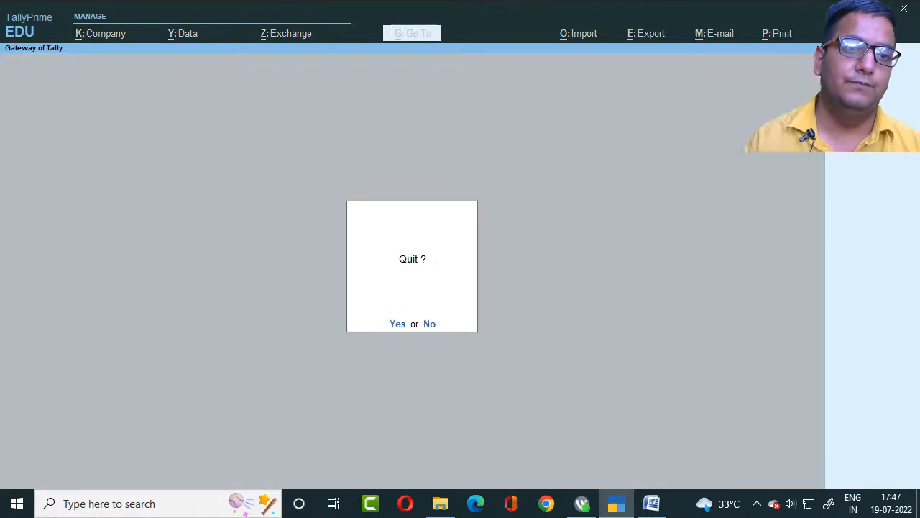
{"action": "key", "text": "n"}
- Open the details of Hp Trading Company for alteration and check its company name, mailing name and address
{"action": "key", "text": "alt+k"}
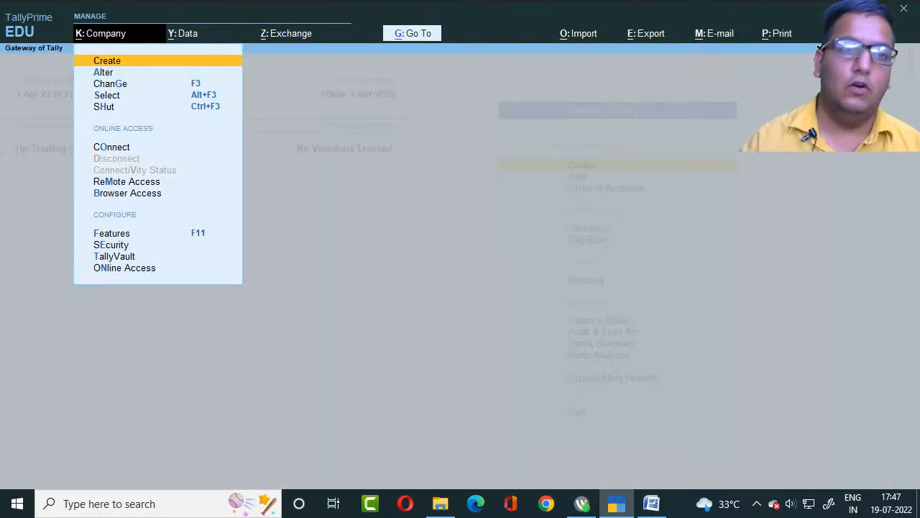
{"action": "key", "text": "Down"}
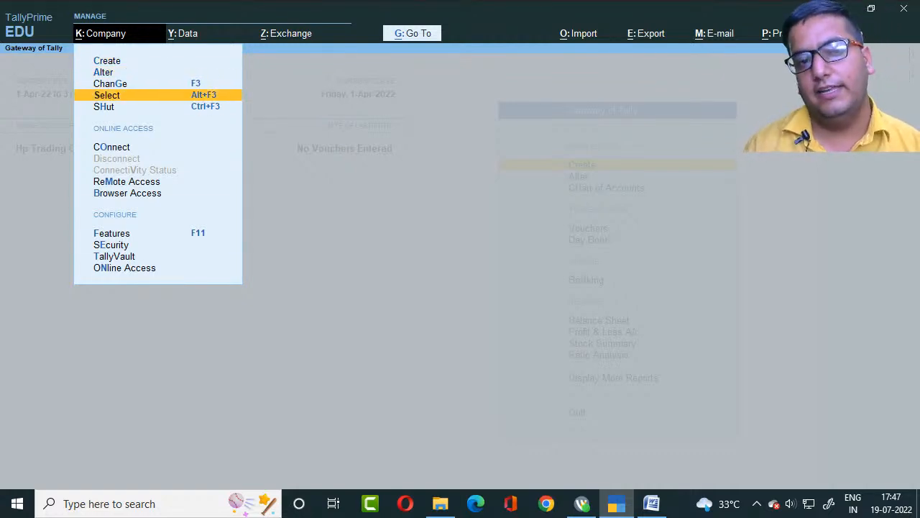
{"action": "key", "text": "Up"}
{"action": "key", "text": "Return"}
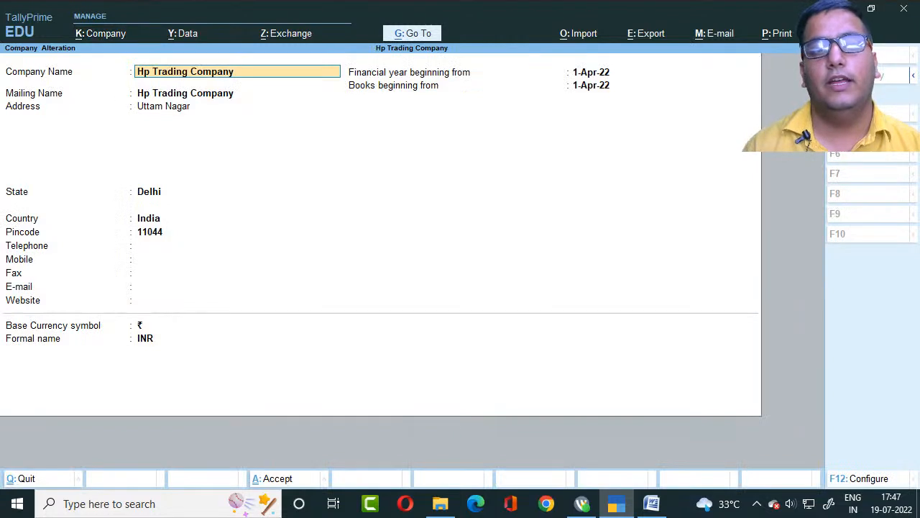
{"action": "key", "text": "Return"}
{"action": "key", "text": "Return"}
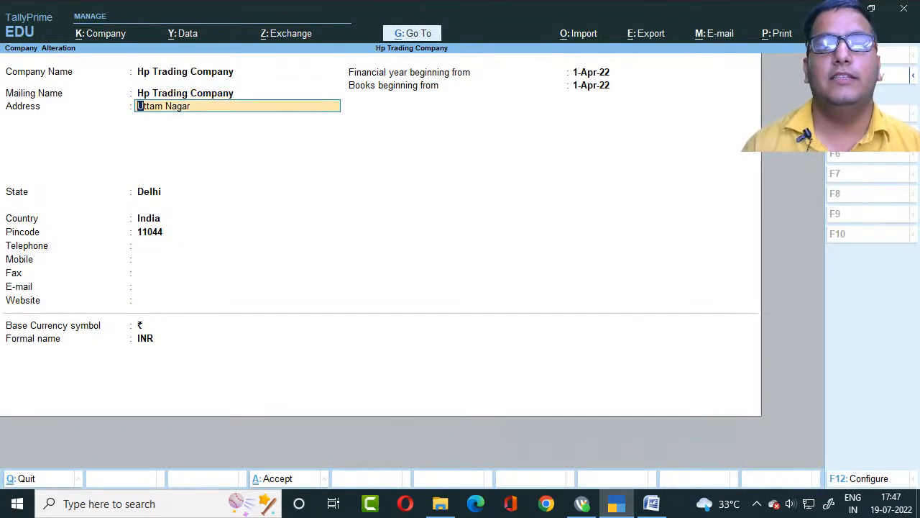
{"action": "key", "text": "Return"}
- Try "Xyz" as a second line of the company address and clear it
{"action": "type", "text": "SF"}
{"action": "key", "text": "BackSpace"}
{"action": "key", "text": "BackSpace"}
{"action": "type", "text": "Z"}
{"action": "key", "text": "BackSpace"}
{"action": "type", "text": "X"}
{"action": "type", "text": "to"}
{"action": "key", "text": "BackSpace"}
{"action": "type", "text": "yz"}
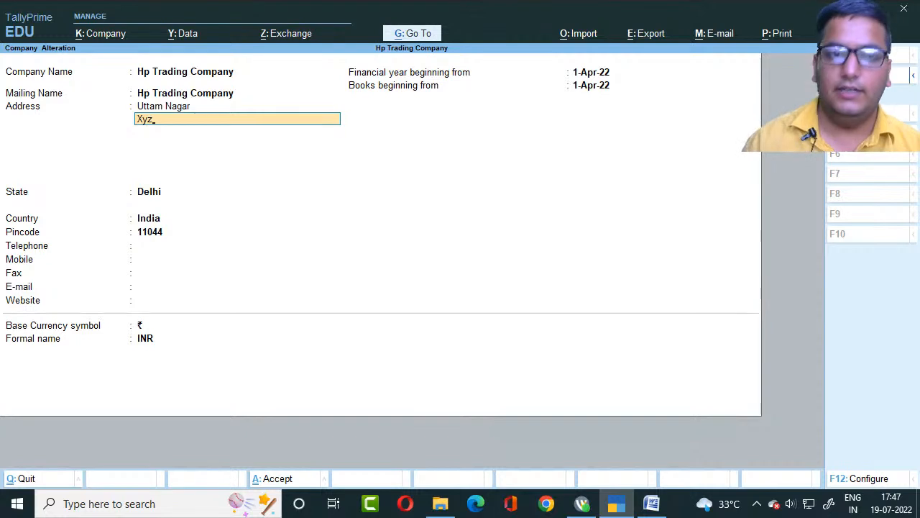
{"action": "key", "text": "BackSpace"}
{"action": "key", "text": "BackSpace"}
{"action": "key", "text": "BackSpace"}
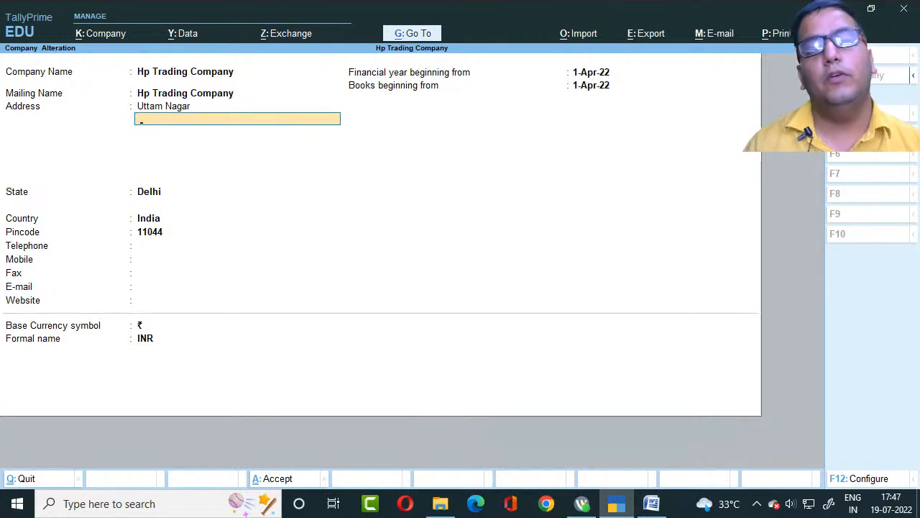
- Start filling in the company's telephone number and leave the company alteration without saving
{"action": "key", "text": "Return"}
{"action": "key", "text": "Return"}
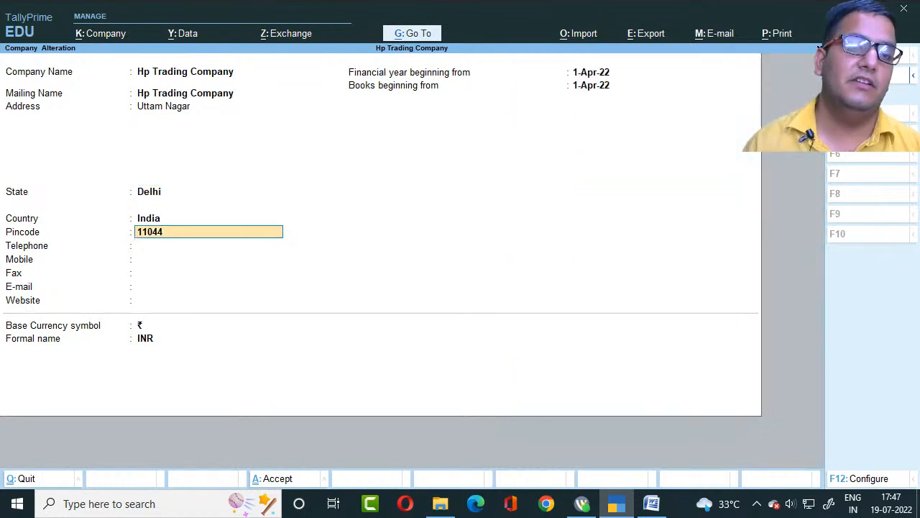
{"action": "key", "text": "Return"}
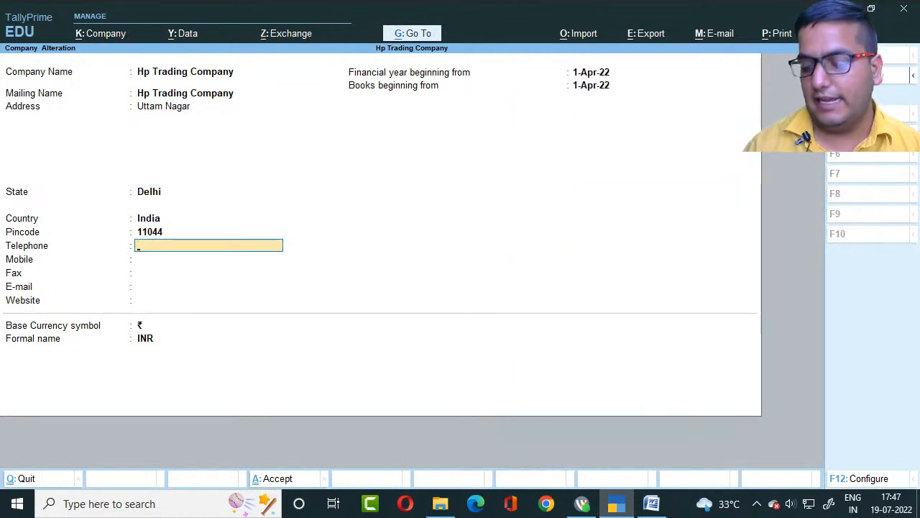
{"action": "type", "text": "98"}
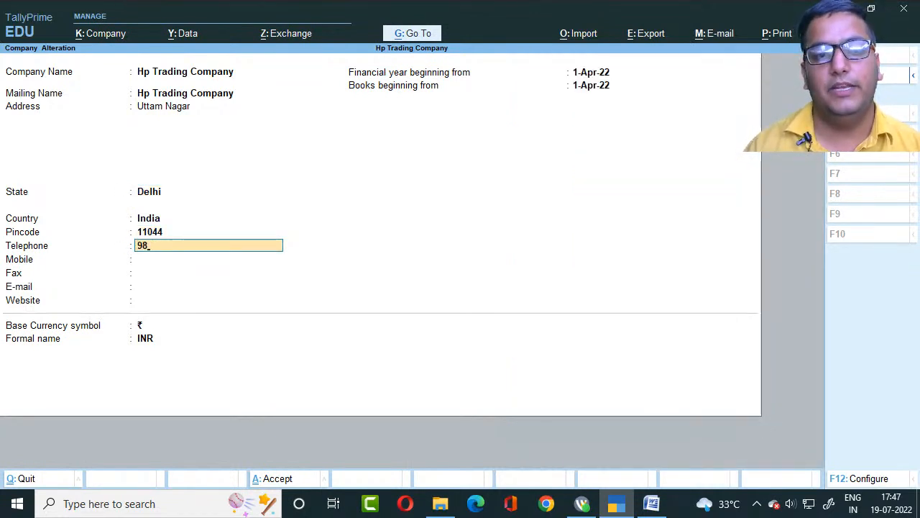
{"action": "key", "text": "Escape"}
{"action": "key", "text": "Escape"}
{"action": "key", "text": "Return"}
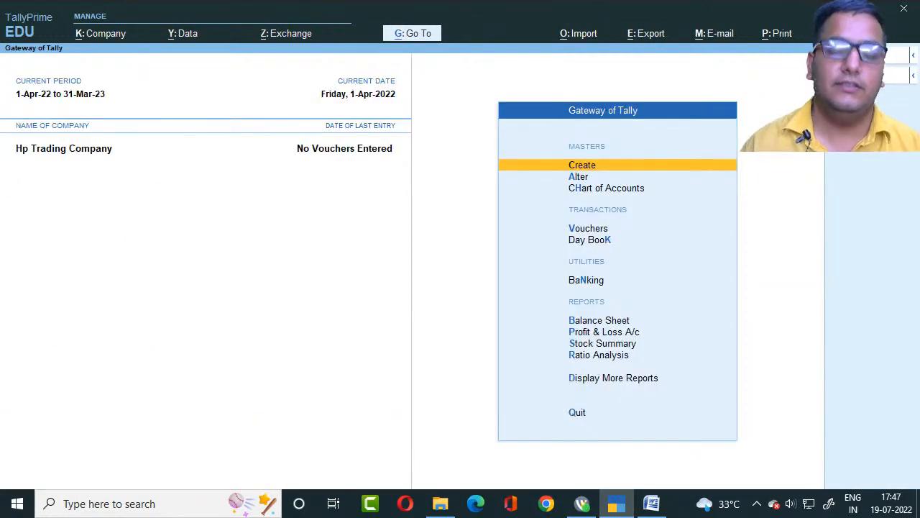
- Open Hp Trading Company for alteration, request deletion of the company and decline the final confirmation
{"action": "key", "text": "alt+k"}
{"action": "key", "text": "a"}
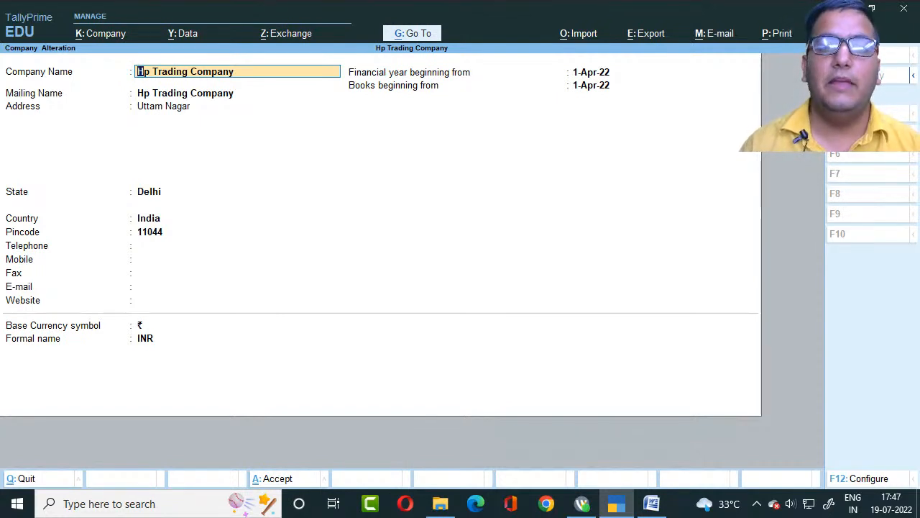
{"action": "key", "text": "alt+d"}
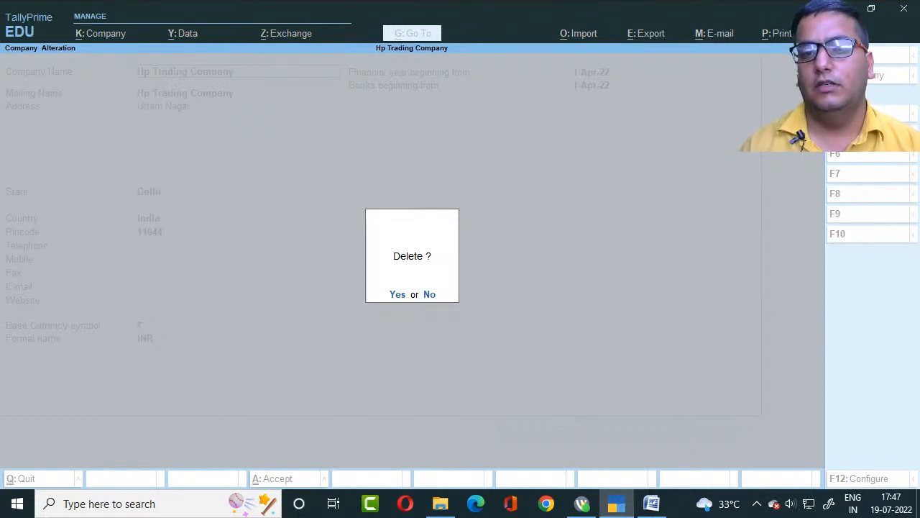
{"action": "key", "text": "y"}
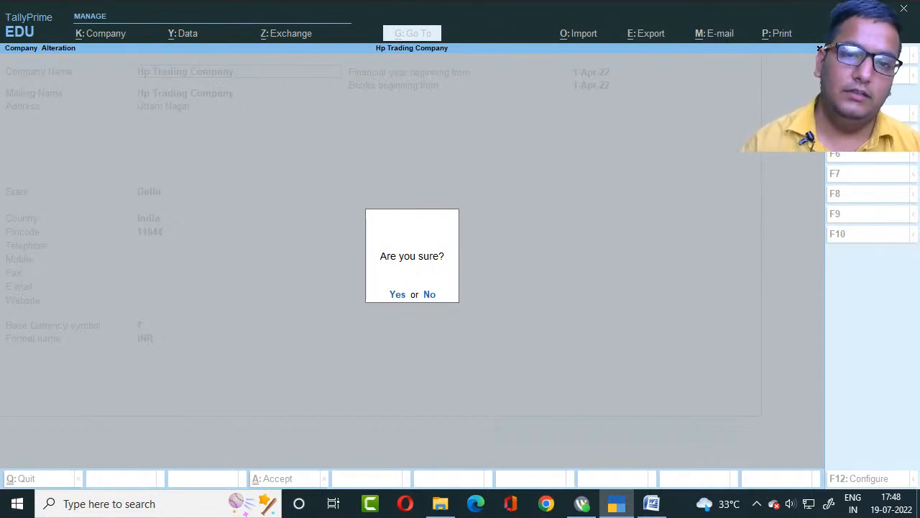
{"action": "key", "text": "n"}
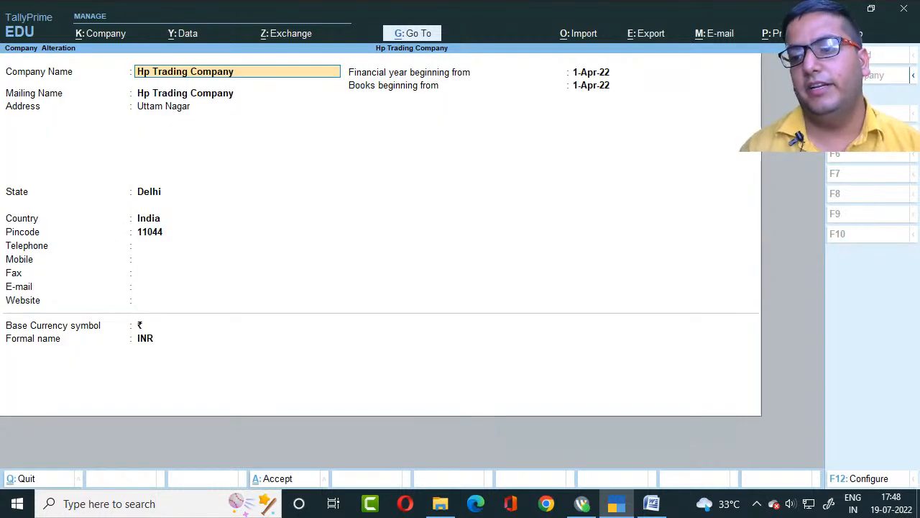
- Go through the company name, mailing name and address fields and leave the company alteration without saving
{"action": "key", "text": "Return"}
{"action": "key", "text": "Return"}
{"action": "key", "text": "Return"}
{"action": "key", "text": "Return"}
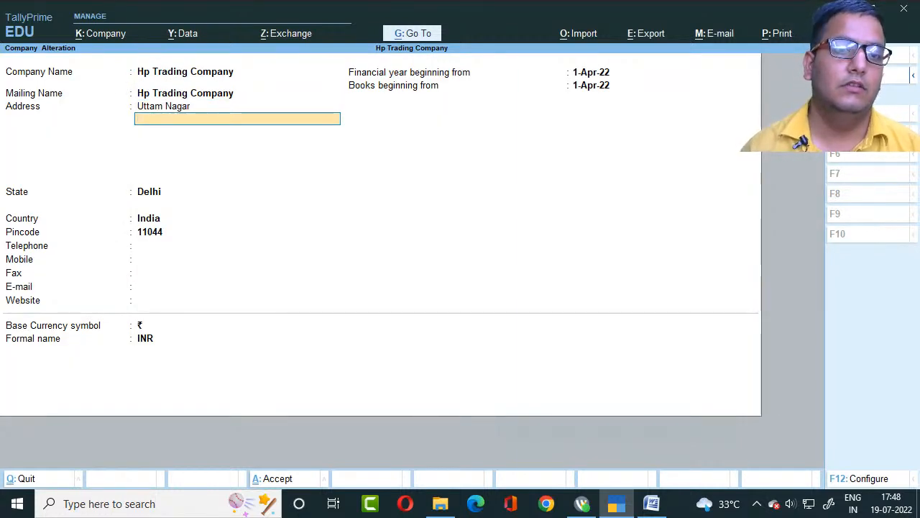
{"action": "key", "text": "Escape"}
{"action": "key", "text": "Escape"}
{"action": "key", "text": "y"}
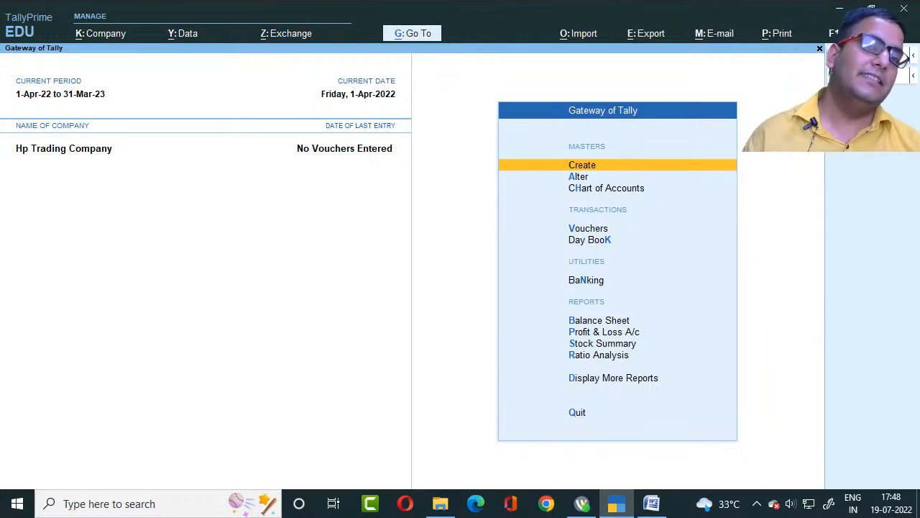
{"action": "key", "text": "Down"}
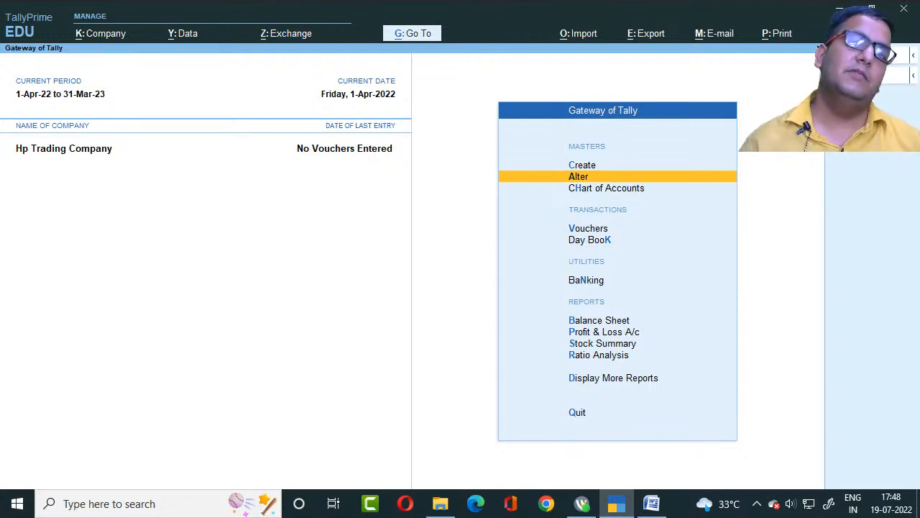
{"action": "key", "text": "Up"}
{"action": "key", "text": "Down"}
{"action": "key", "text": "Down"}
{"action": "key", "text": "Down"}
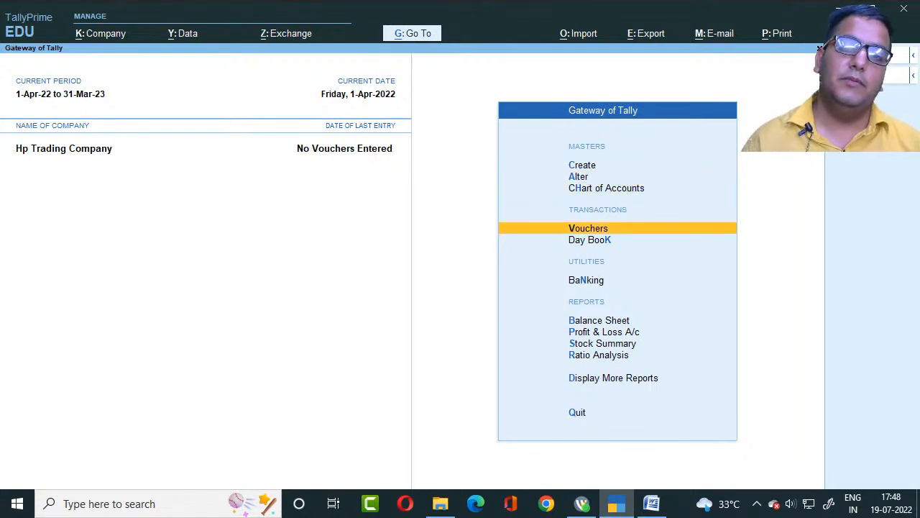
{"action": "key", "text": "Down"}
{"action": "key", "text": "Down"}
{"action": "key", "text": "Down"}
{"action": "key", "text": "Up"}
{"action": "key", "text": "Up"}
{"action": "key", "text": "Up"}
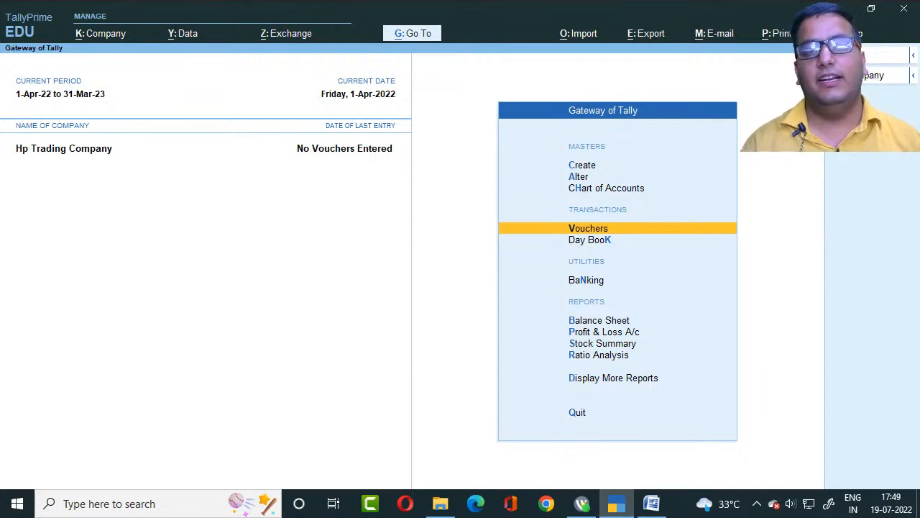
{"action": "key", "text": "Up"}
{"action": "key", "text": "Up"}
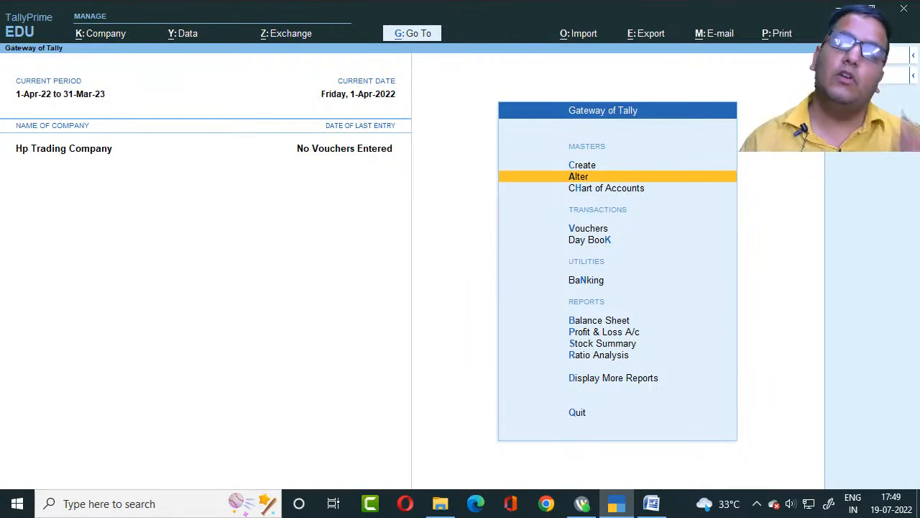
- Switch to the Ledgers with Specified Groups document in Word for a brief look and return to TallyPrime
{"action": "key", "text": "alt+Tab"}
{"action": "key", "text": "alt+Tab"}
{"action": "key", "text": "alt+Tab"}
{"action": "key", "text": "alt+Tab"}
{"action": "key", "text": "alt+Tab"}
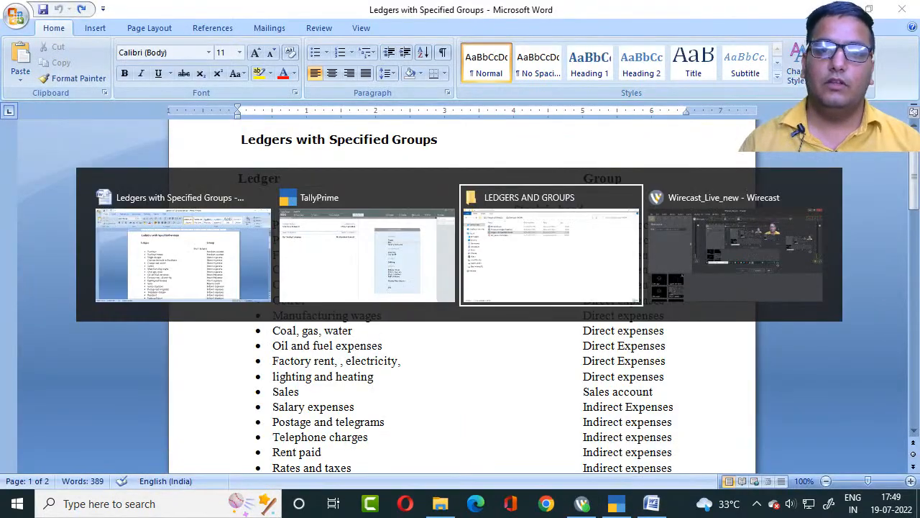
{"action": "key", "text": "alt+Tab"}
{"action": "key", "text": "alt+Tab"}
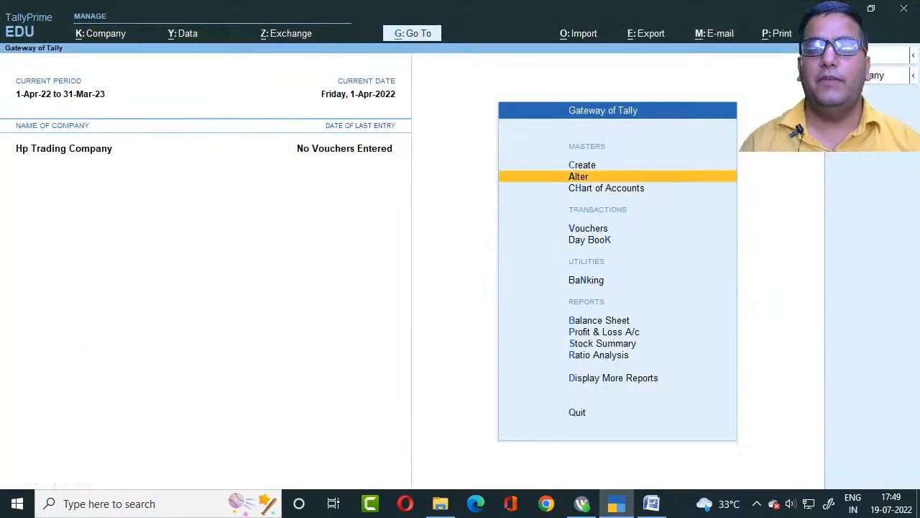
{"action": "key", "text": "Down"}
{"action": "key", "text": "Down"}
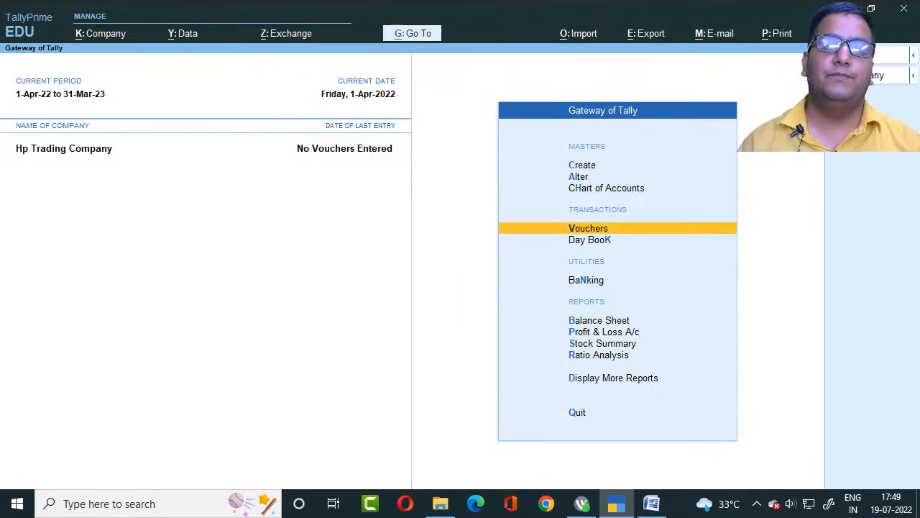
{"action": "key", "text": "Up"}
{"action": "key", "text": "Up"}
{"action": "key", "text": "Up"}
{"action": "key", "text": "Down"}
{"action": "key", "text": "Down"}
{"action": "key", "text": "Down"}
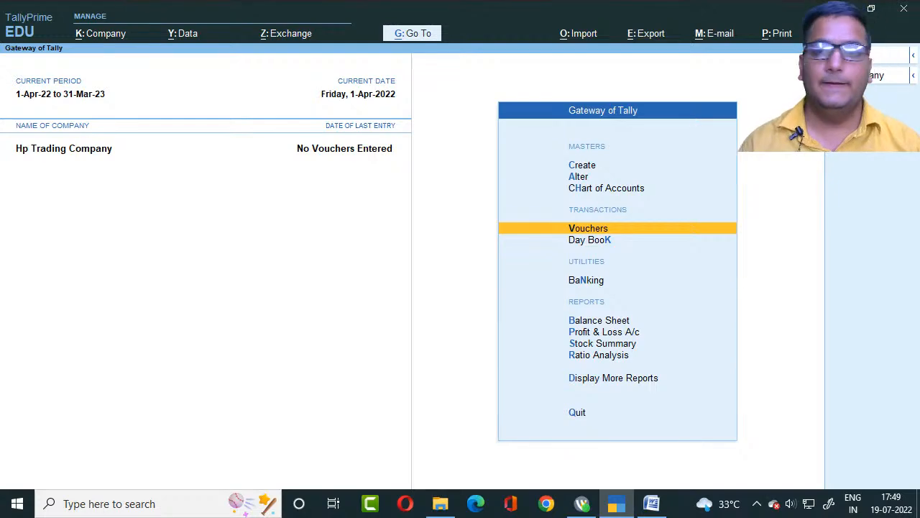
{"action": "key", "text": "alt+Tab"}
{"action": "key", "text": "alt+Tab"}
{"action": "key", "text": "alt+Tab"}
{"action": "key", "text": "alt+Tab"}
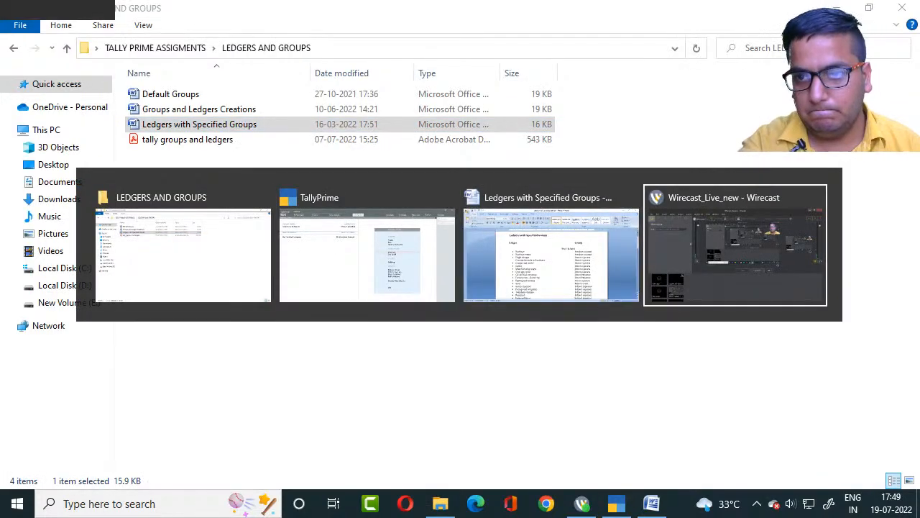